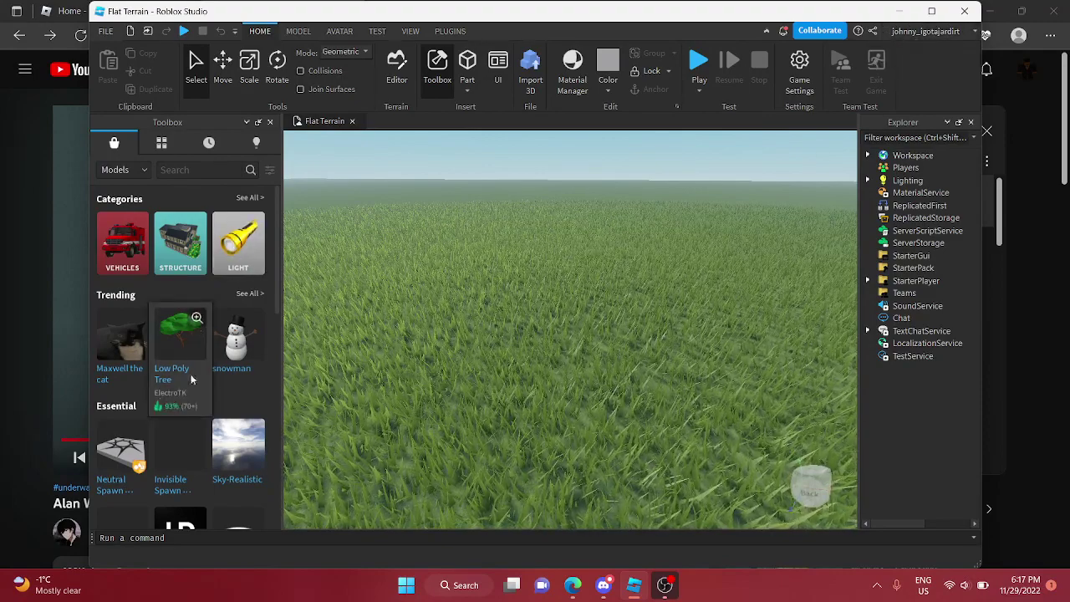
Insert the Flat Wall model from the toolbox and stand it upright on the grass
scroll(432, 317, "down", 10)
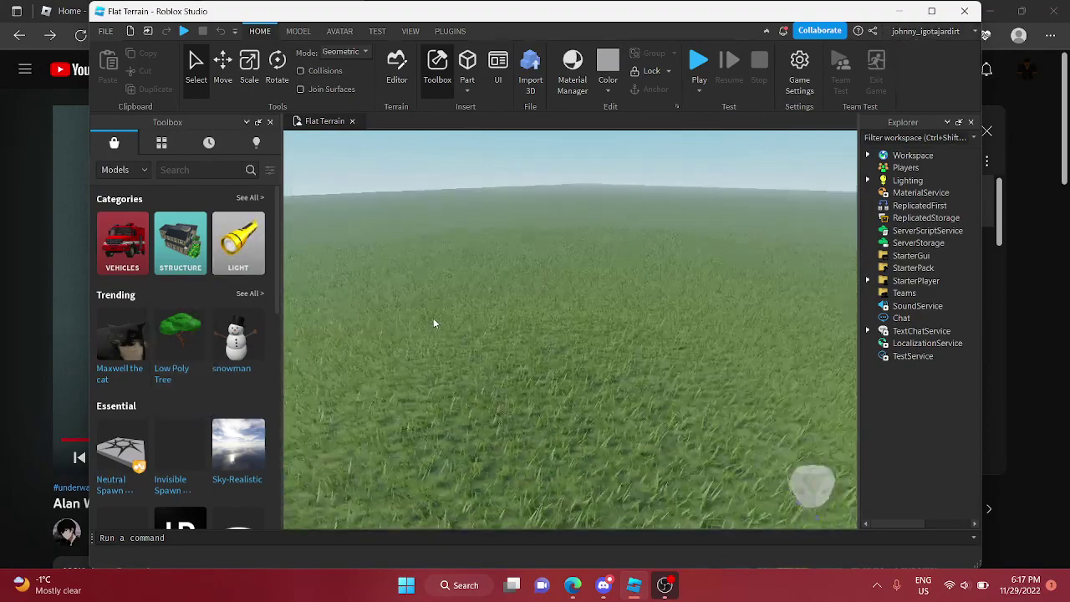
scroll(171, 394, "down", 2)
scroll(171, 395, "down", 3)
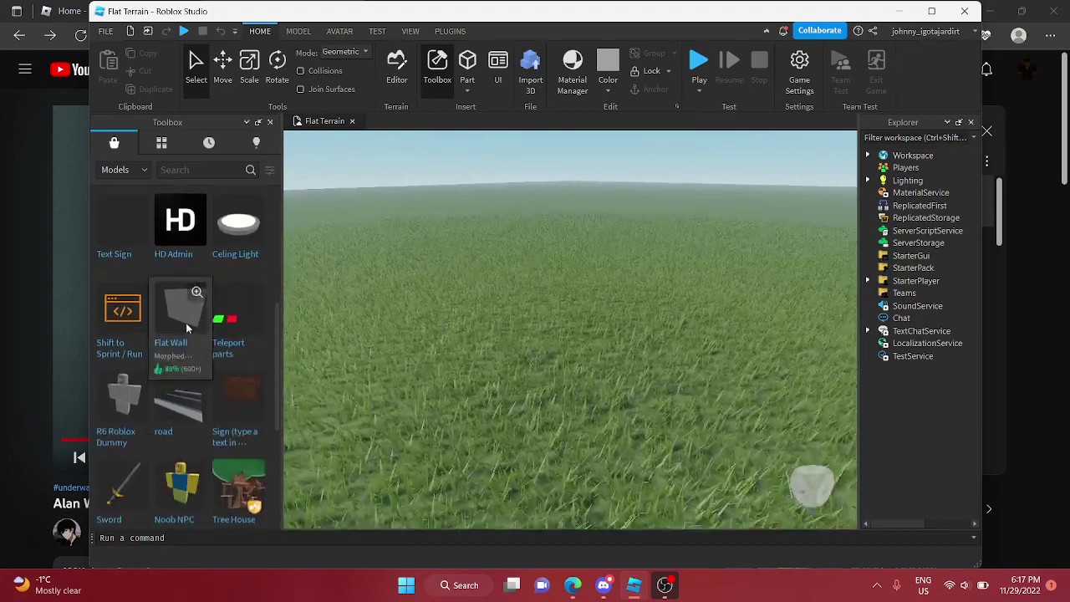
scroll(642, 344, "up", 5)
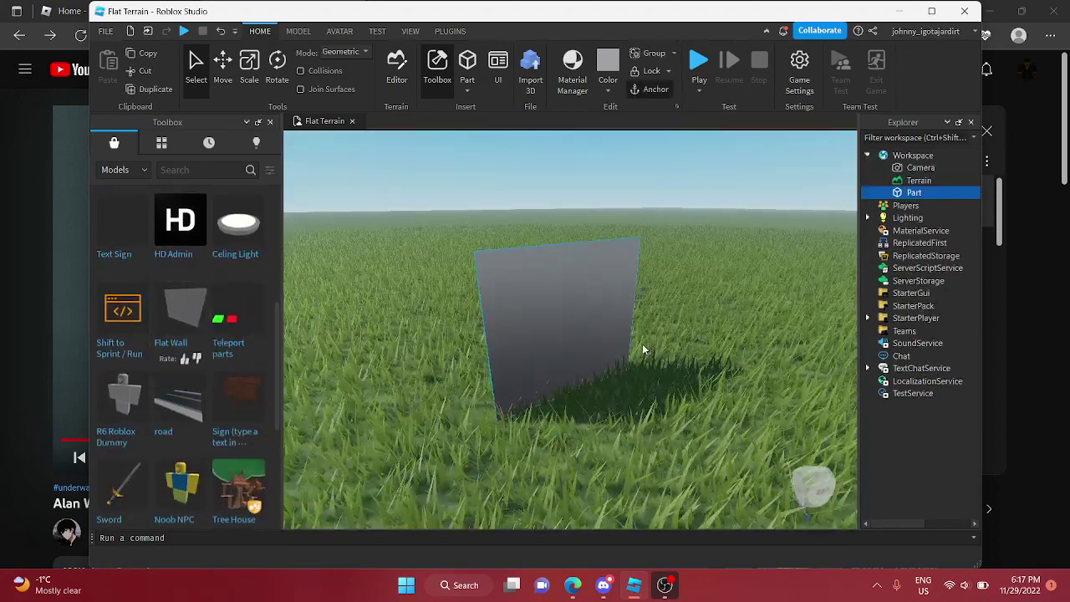
key("f")
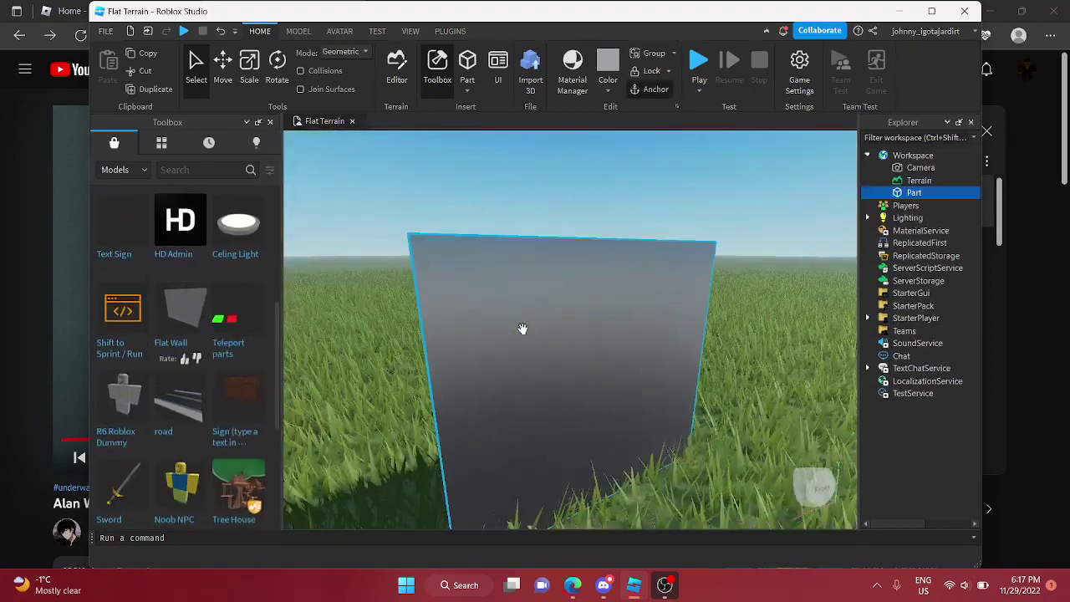
left_click_drag(582, 360, 505, 396)
left_click(685, 256)
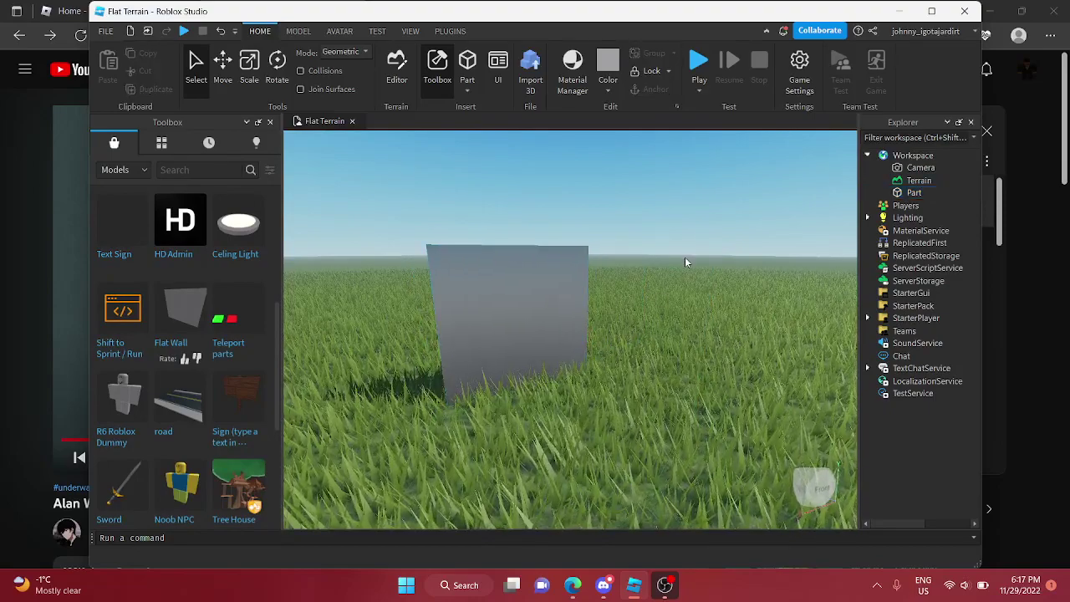
Insert the road model and lay it flat on the grass in front of the wall
scroll(685, 256, "up", 3)
scroll(335, 464, "down", 5)
right_click_drag(438, 413, 432, 443)
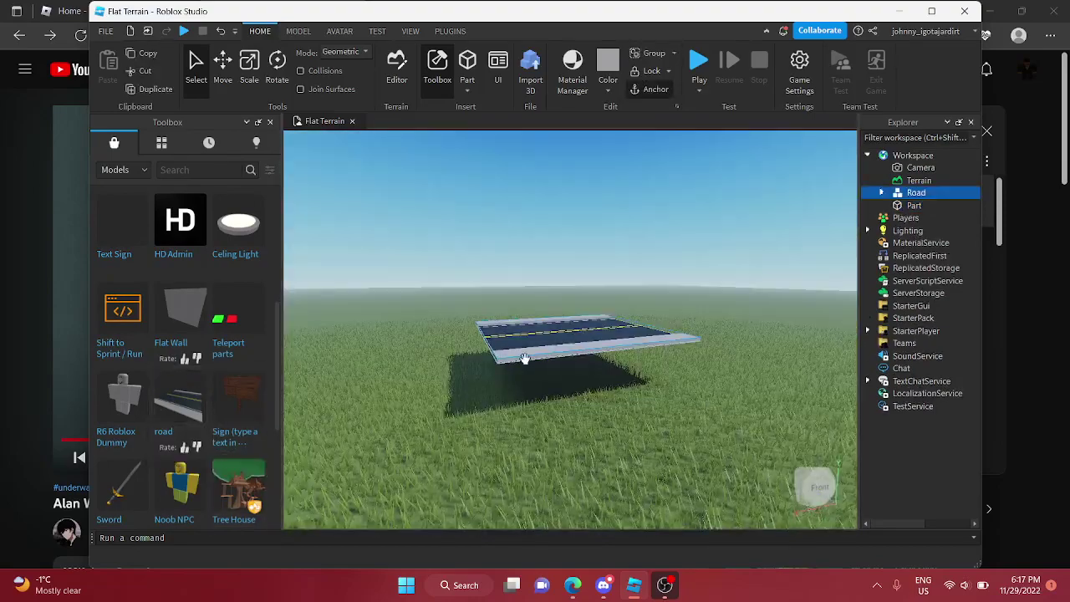
left_click_drag(633, 325, 644, 377)
key("w")
right_click_drag(645, 377, 645, 377)
left_click_drag(645, 377, 628, 362)
scroll(627, 362, "down", 5)
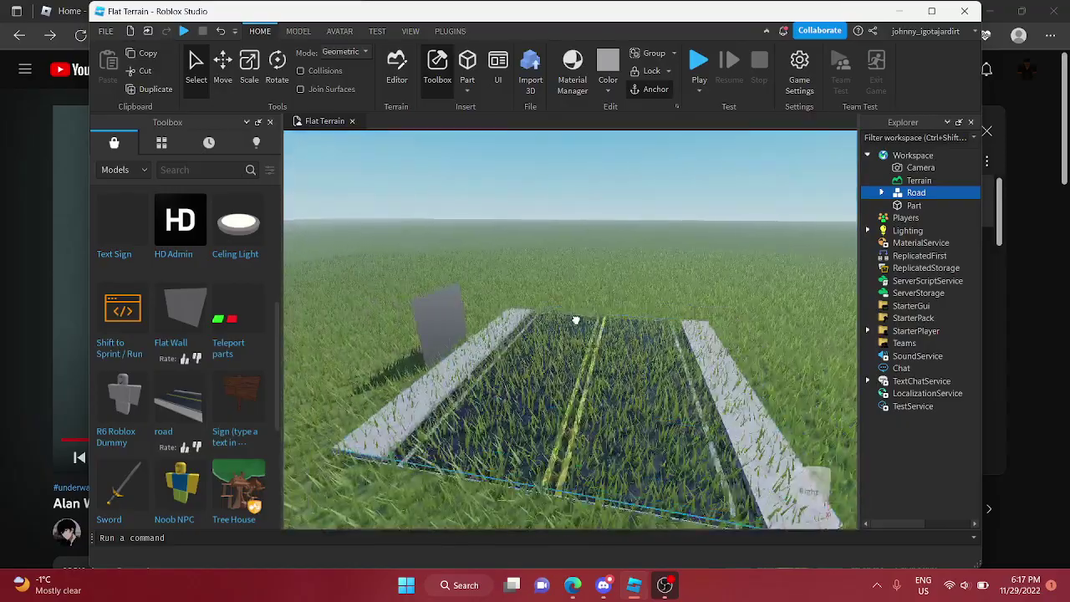
scroll(599, 289, "up", 10)
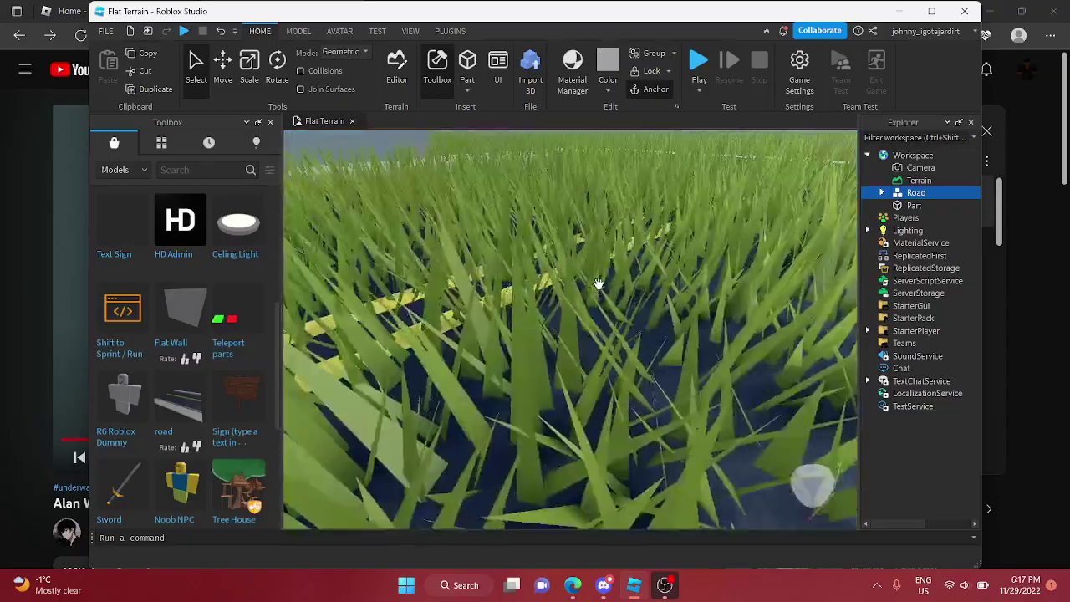
scroll(599, 284, "down", 10)
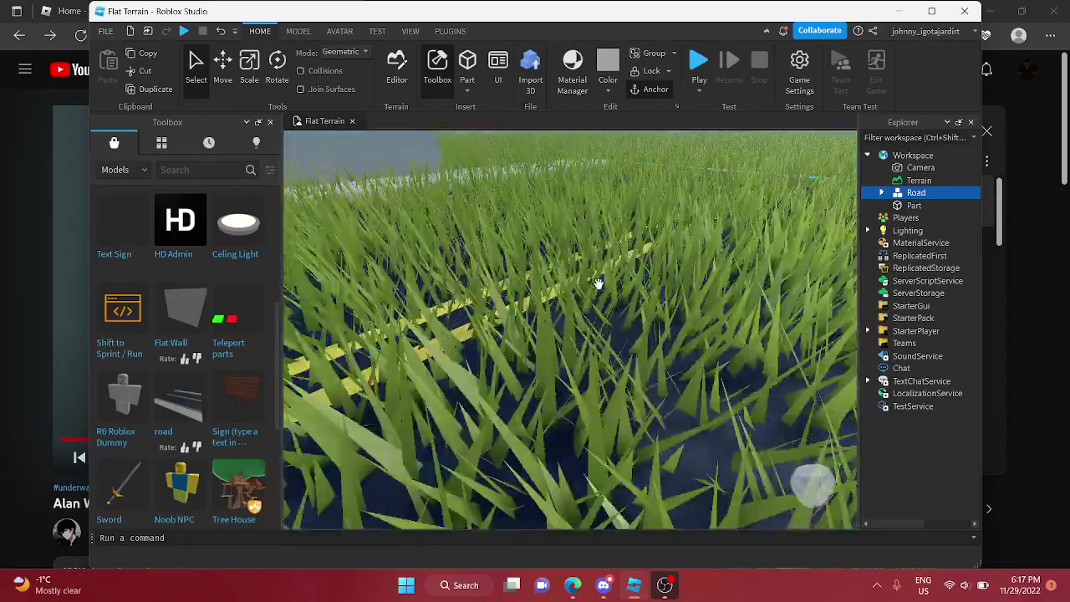
left_click(358, 236)
scroll(577, 236, "up", 4)
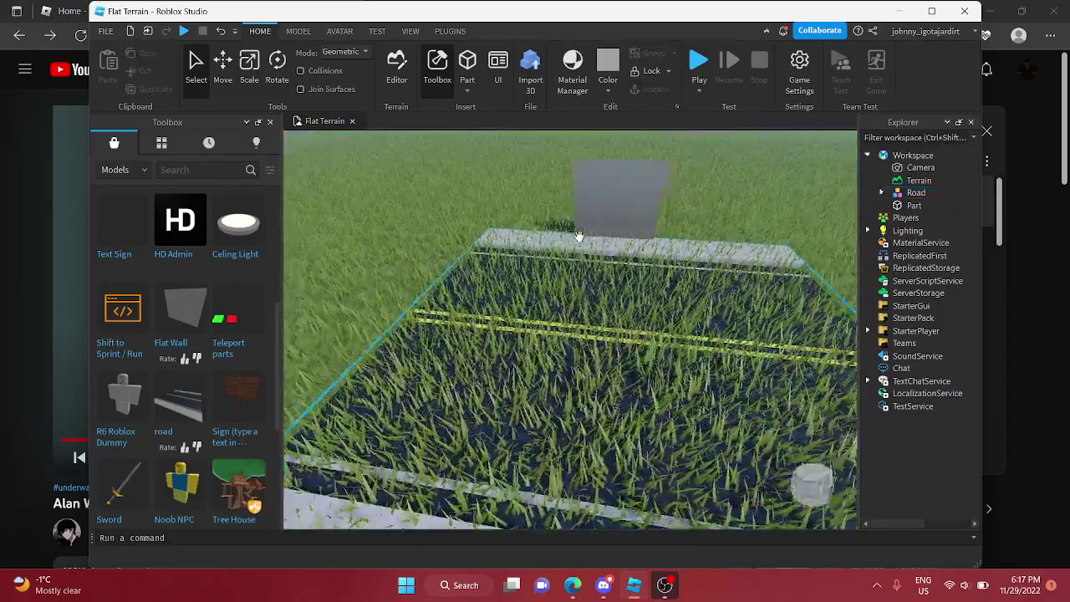
Insert the text Sign model and place it in front of the wall at the road's edge
left_click(230, 420)
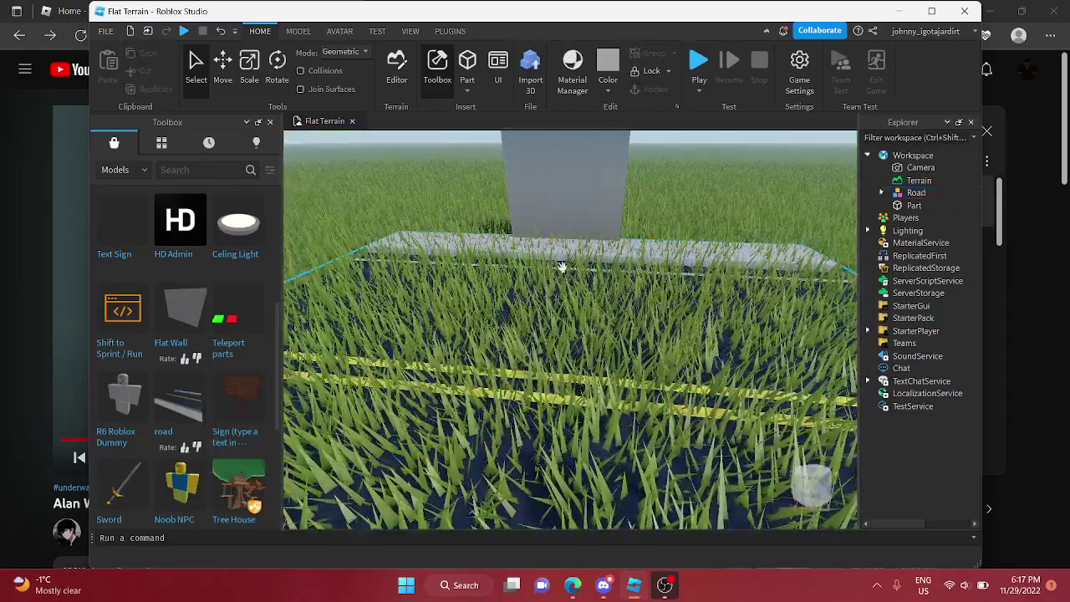
left_click_drag(613, 247, 590, 288)
right_click_drag(590, 288, 585, 311)
left_click_drag(585, 311, 490, 342)
scroll(490, 342, "down", 6)
mouse_move(429, 351)
right_mouse_down()
mouse_move(418, 360)
mouse_move(429, 359)
right_mouse_up()
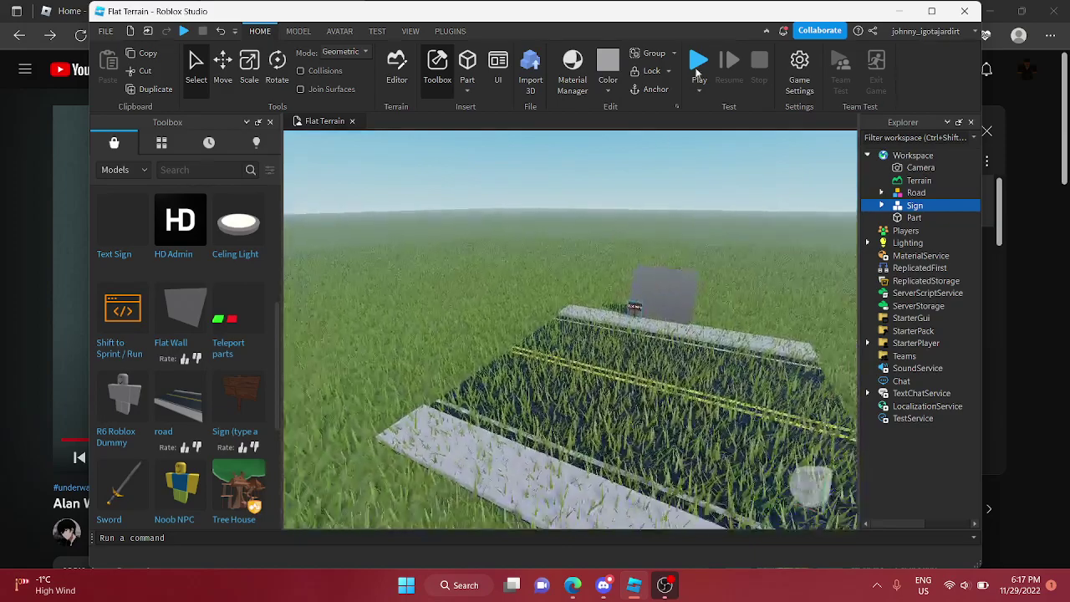
Insert the HD Admin model and attach its HD logo part to the upper corner of the wall
key("a")
key("s")
key("a")
key("w")
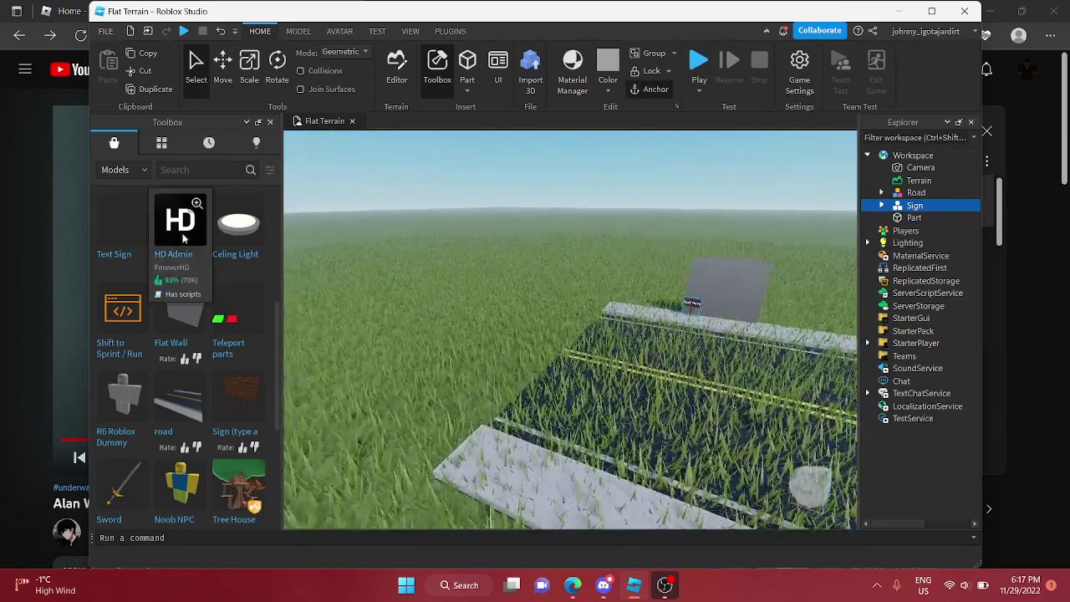
left_click(197, 203)
right_click_drag(543, 327, 545, 330)
left_click(544, 333)
scroll(543, 334, "down", 5)
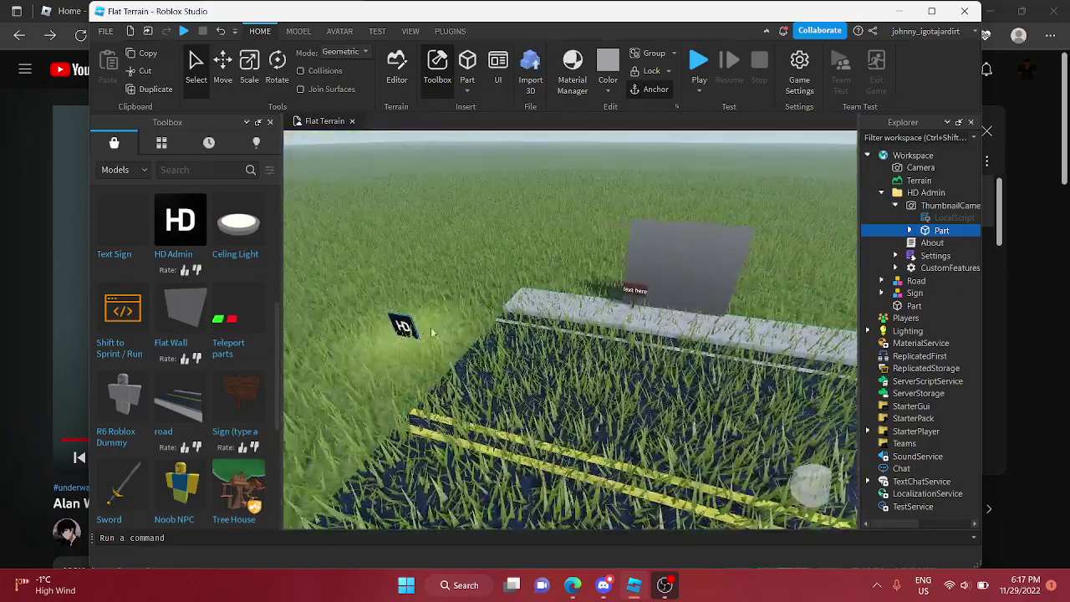
left_click_drag(402, 325, 732, 244)
Insert the E to Open Door model and place it directly beside the wall
right_click_drag(615, 255, 615, 257)
key("s")
key("d")
scroll(274, 334, "down", 4)
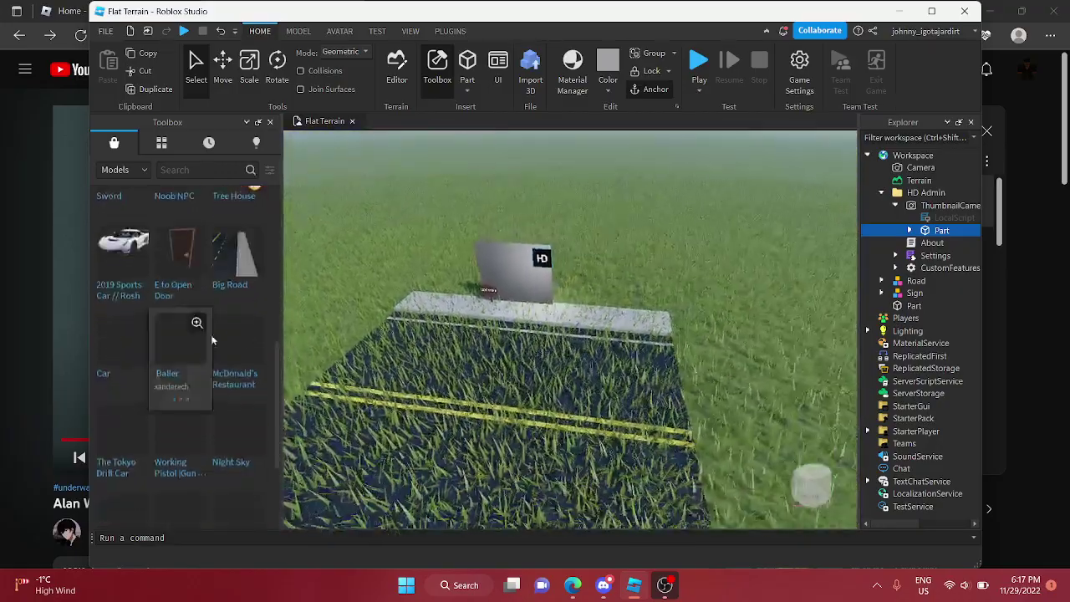
left_click(192, 270)
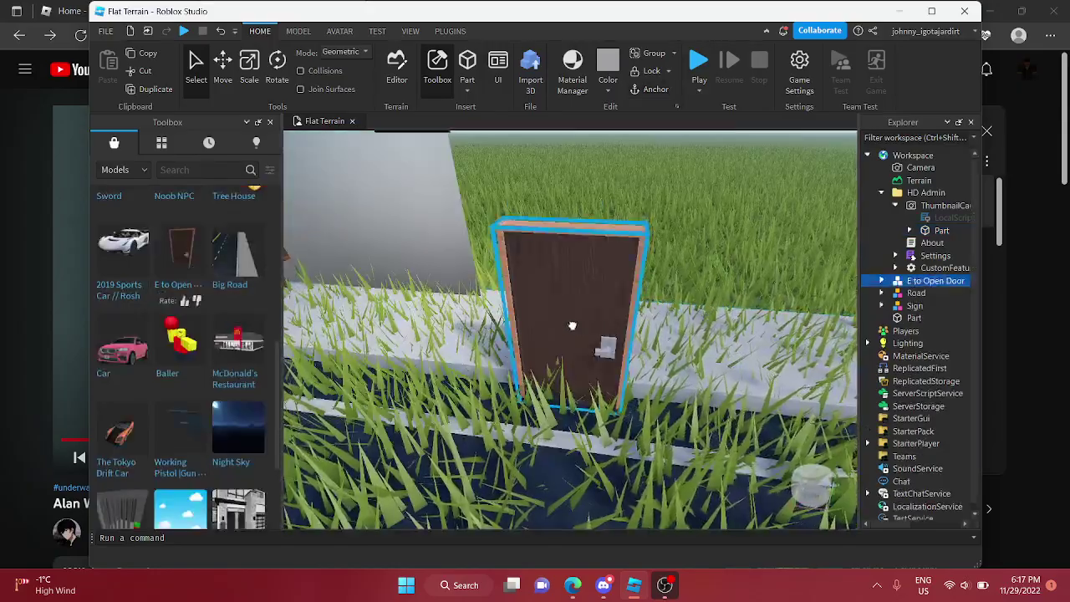
left_click_drag(570, 327, 518, 299)
key("s")
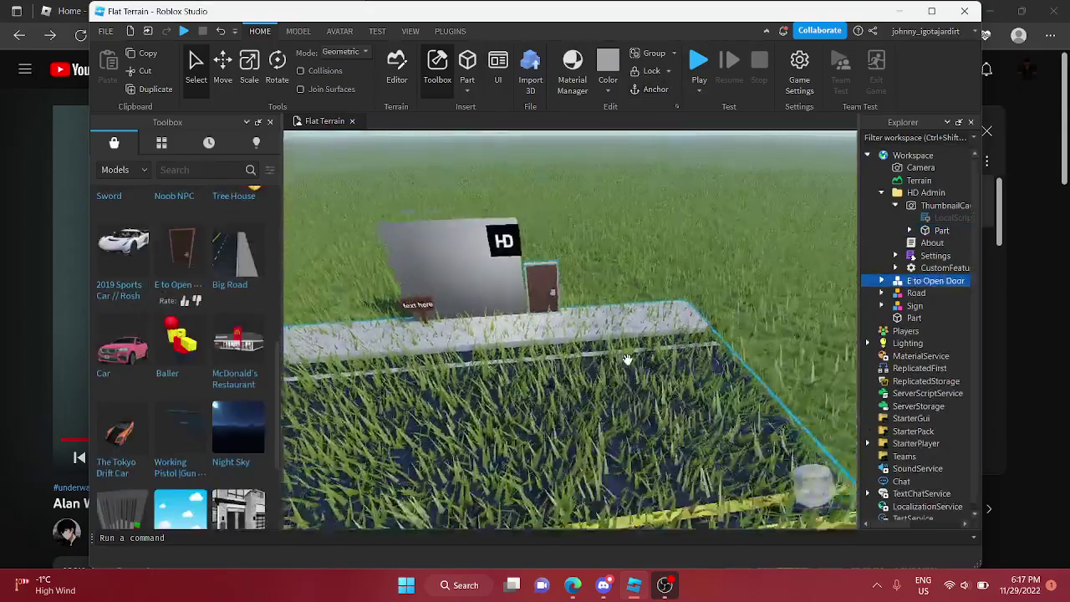
Insert the Two-Story house model and place it across the road from the wall, with its path meeting the road
key("d")
scroll(200, 444, "down", 1)
left_click(241, 424)
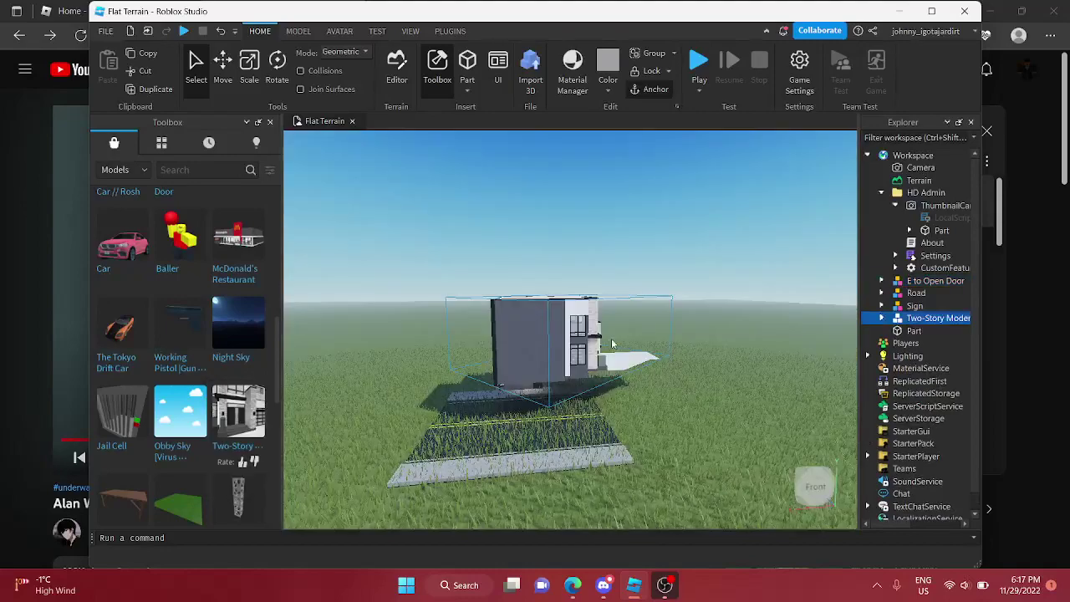
right_click_drag(619, 334, 633, 332)
left_click_drag(557, 326, 535, 355)
right_click_drag(535, 356, 456, 369)
left_click_drag(456, 369, 353, 433)
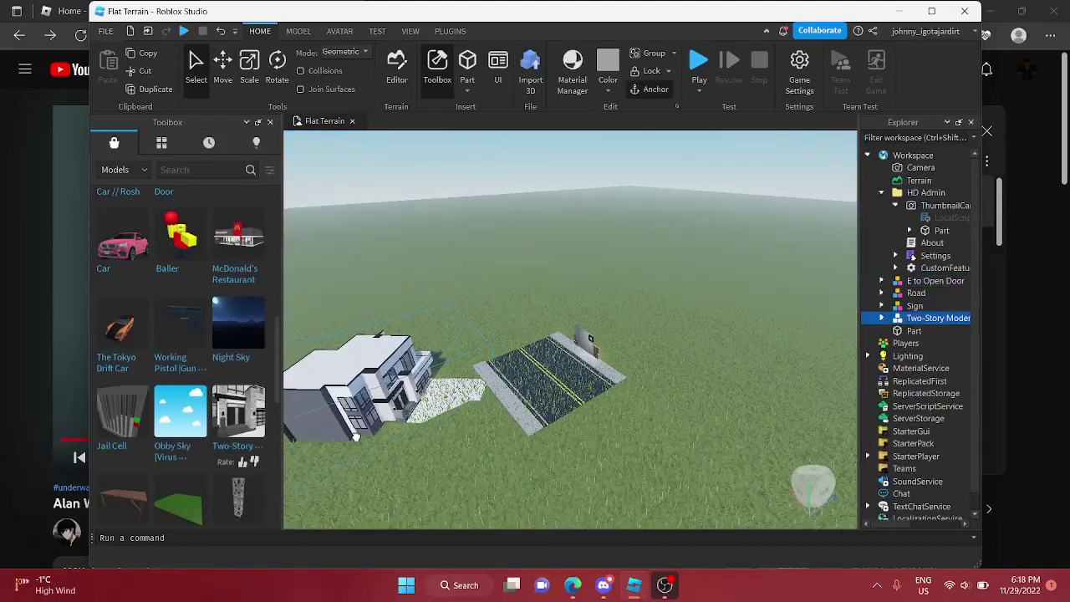
left_click(725, 446)
Add the Night Sky model to the scene's lighting
key("a")
key("w")
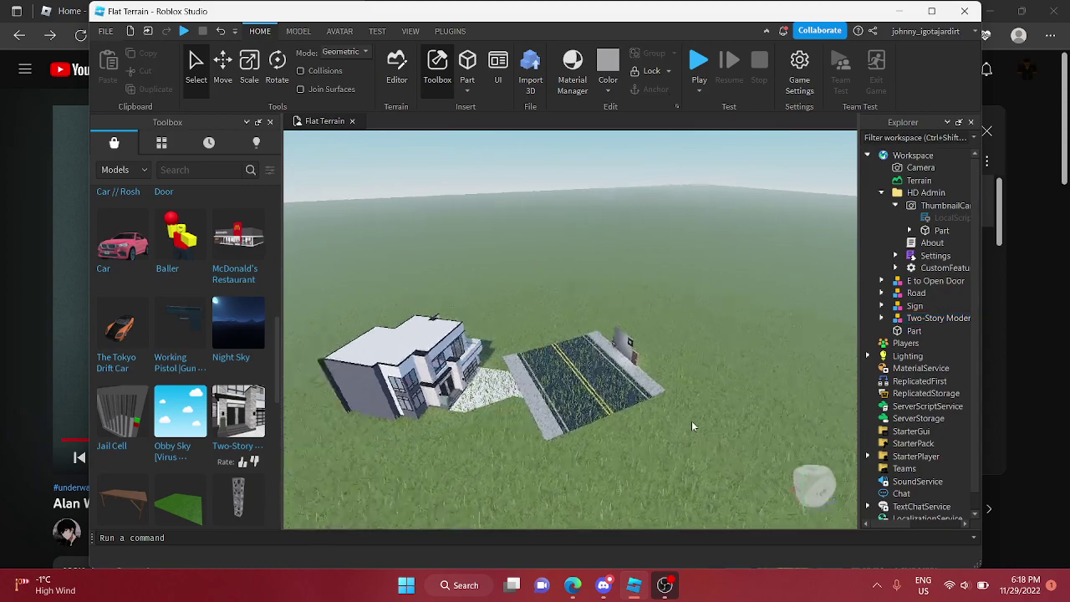
right_click_drag(576, 372, 573, 373)
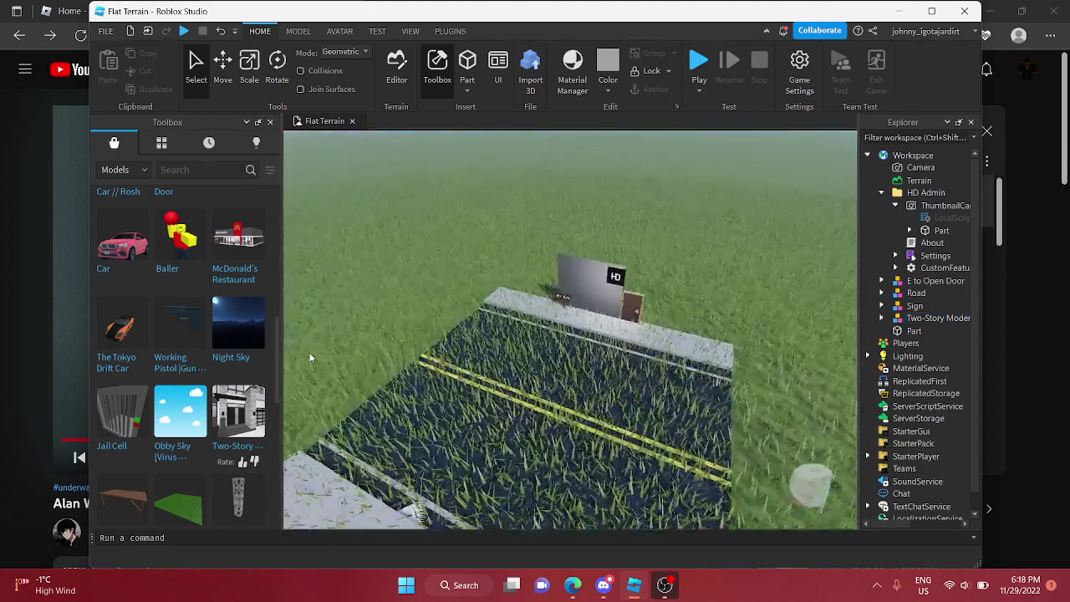
left_click(222, 331)
Insert the McDonald's Restaurant, set it on the grass behind the wall, and rotate it so its front faces the road
right_click_drag(494, 307, 491, 314)
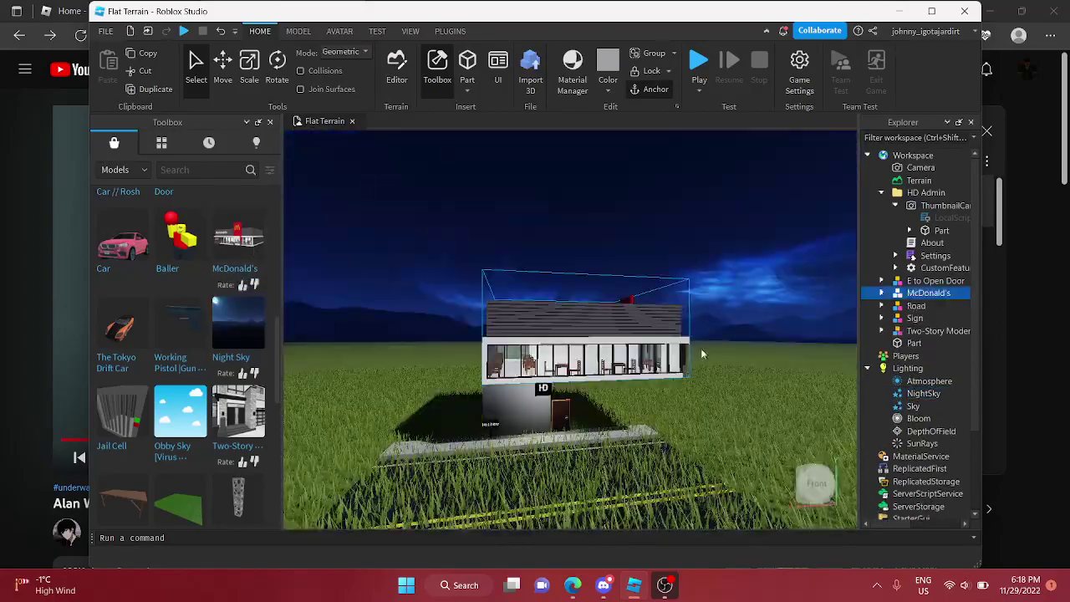
right_click_drag(701, 347, 694, 340)
left_click_drag(633, 336, 401, 310)
right_click_drag(428, 321, 428, 321)
left_click_drag(428, 321, 458, 318)
key("ctrl+r")
key("ctrl+r")
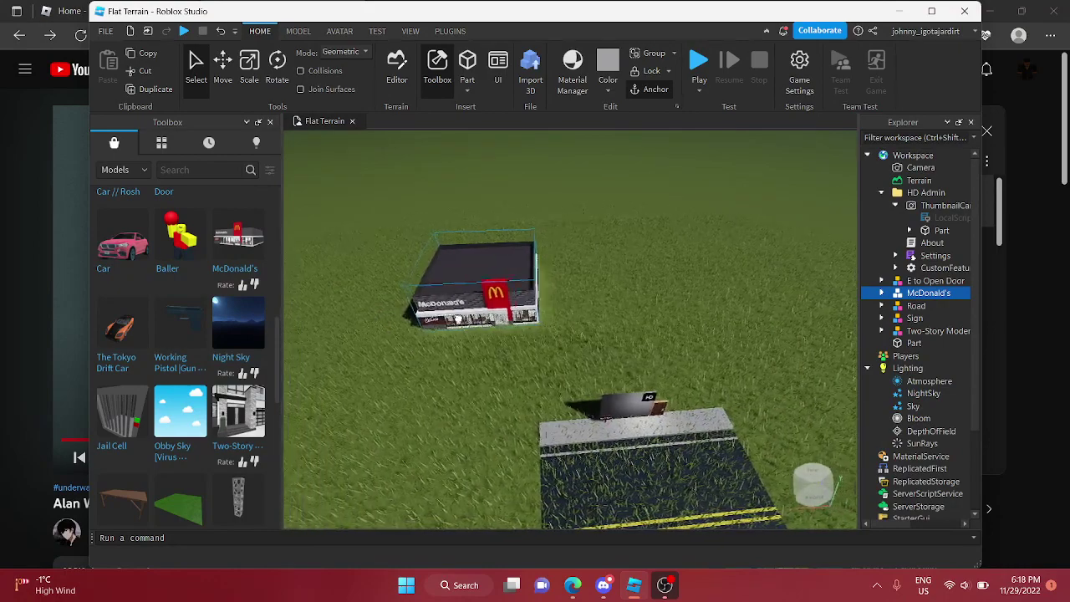
right_click_drag(458, 317, 458, 318)
Duplicate the road segment twice and move the copies along its length to form one continuous road
left_click(652, 450)
right_click_drag(655, 453, 654, 454)
left_click(230, 81)
right_click_drag(568, 279, 569, 278)
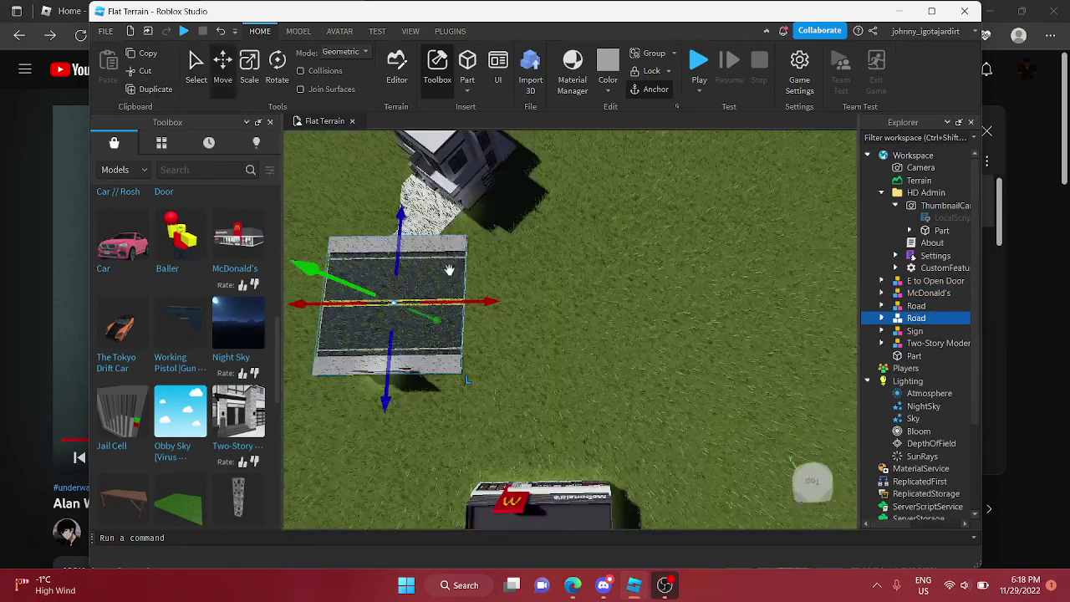
left_click_drag(479, 298, 608, 302)
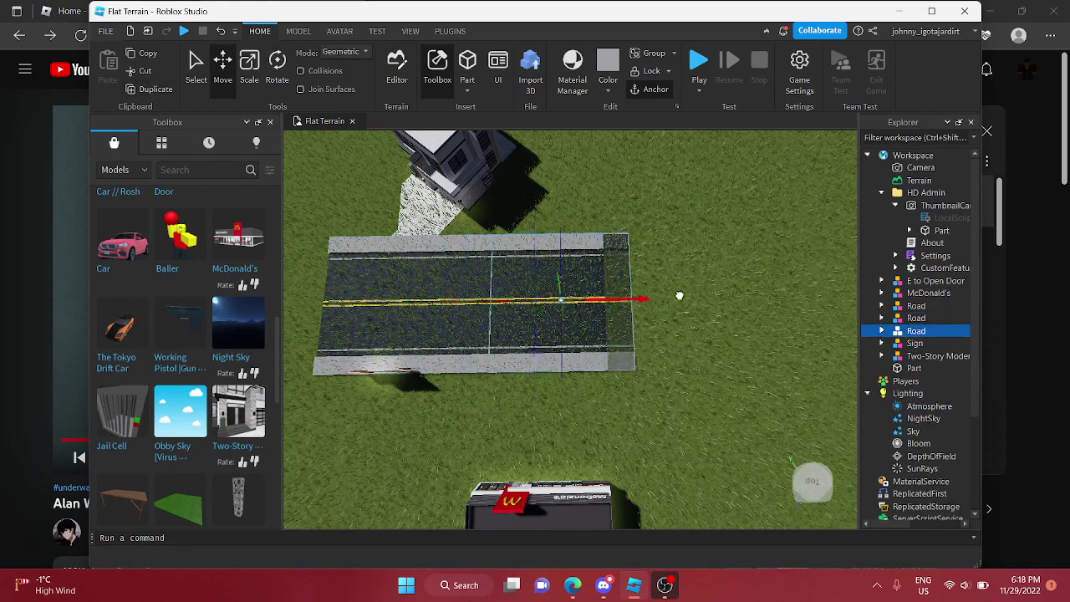
left_click_drag(679, 296, 761, 299)
Move the McDonald's building up against the road's sidewalk
right_click_drag(466, 210, 465, 210)
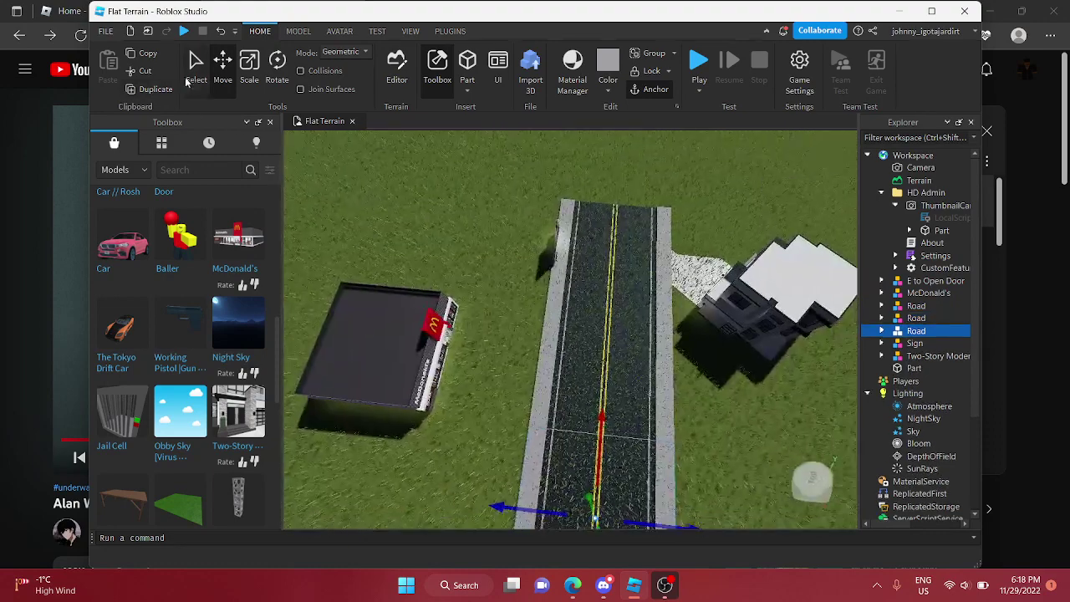
left_click_drag(436, 368, 533, 382)
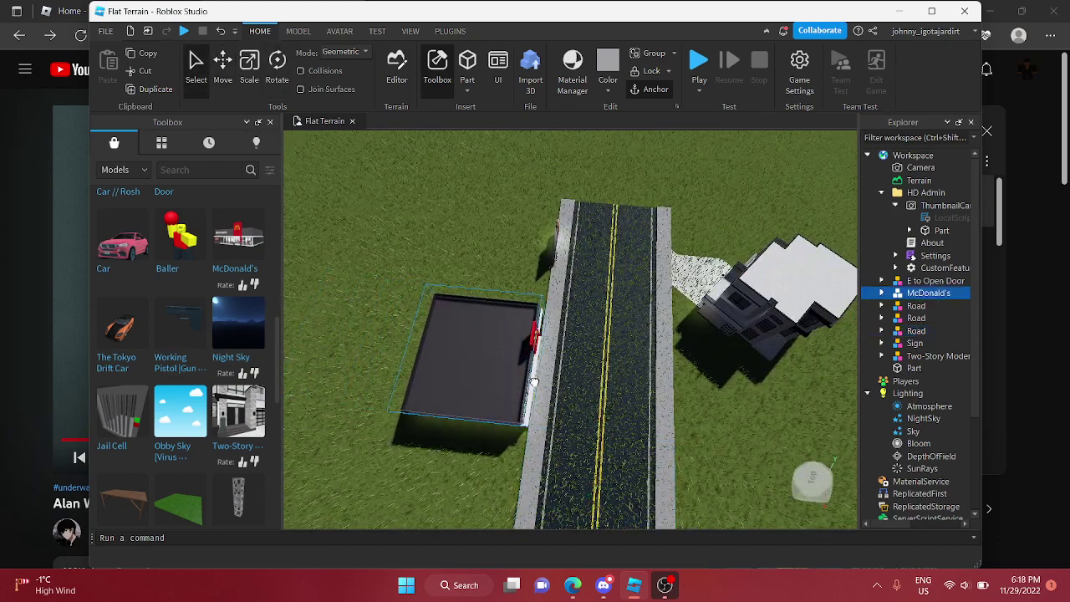
right_click_drag(563, 354, 563, 354)
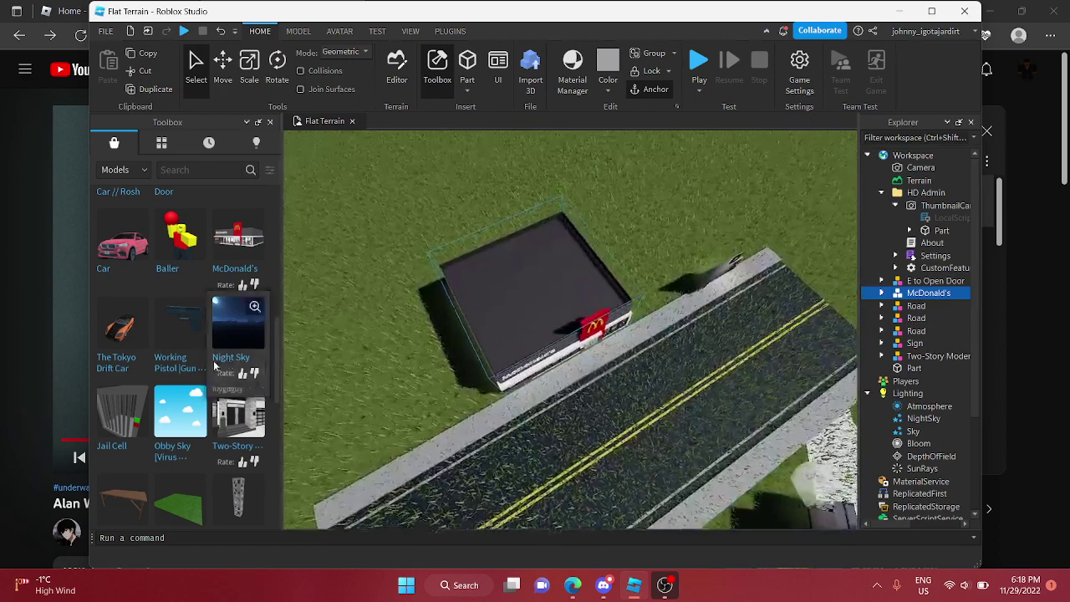
Insert the 711 Store model and place it along the sidewalk next to the McDonald's
scroll(215, 366, "down", 3)
right_click_drag(466, 310, 465, 310)
key("a")
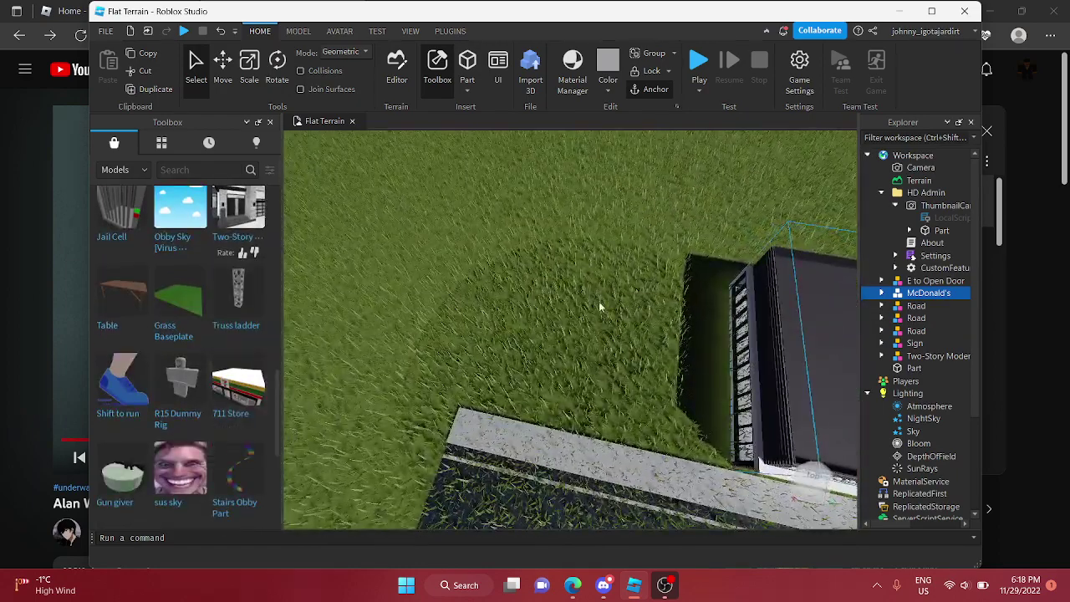
right_click_drag(599, 302, 593, 302)
left_click_drag(592, 304, 599, 313)
right_click_drag(600, 312, 600, 313)
left_click_drag(599, 313, 567, 404)
key("w")
right_click_drag(571, 407, 572, 406)
Insert the rainbow Stairs Obby Part and place it across the road beside the two-story house
right_click_drag(539, 257, 538, 253)
key("w")
key("s")
scroll(159, 451, "down", 2)
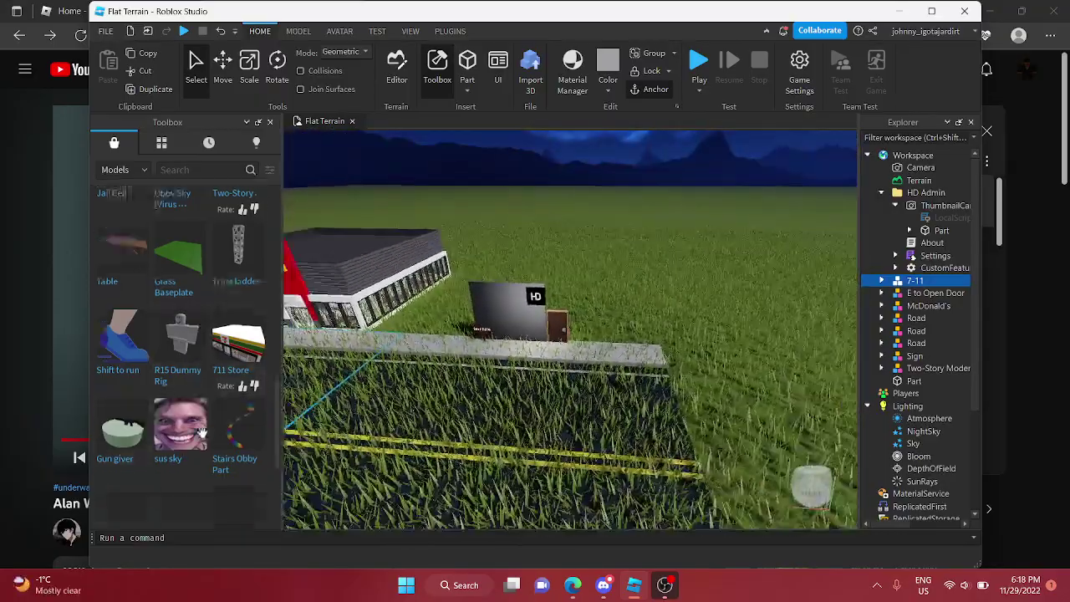
key("s")
right_click_drag(622, 336, 622, 336)
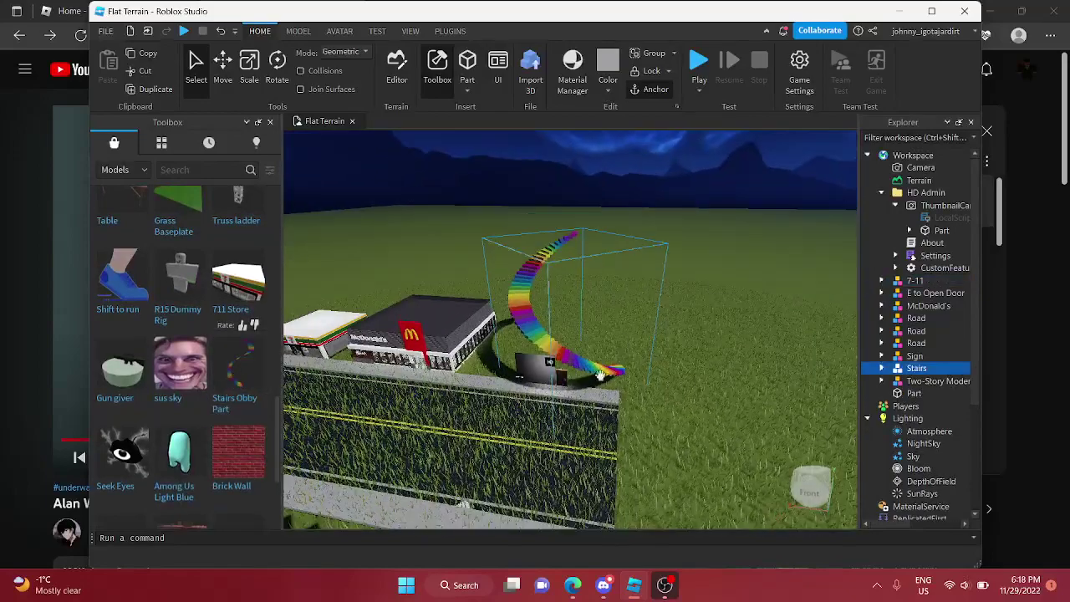
left_click_drag(607, 371, 634, 372)
right_click_drag(633, 371, 634, 371)
key("s")
left_click_drag(633, 371, 633, 371)
right_click_drag(634, 371, 633, 371)
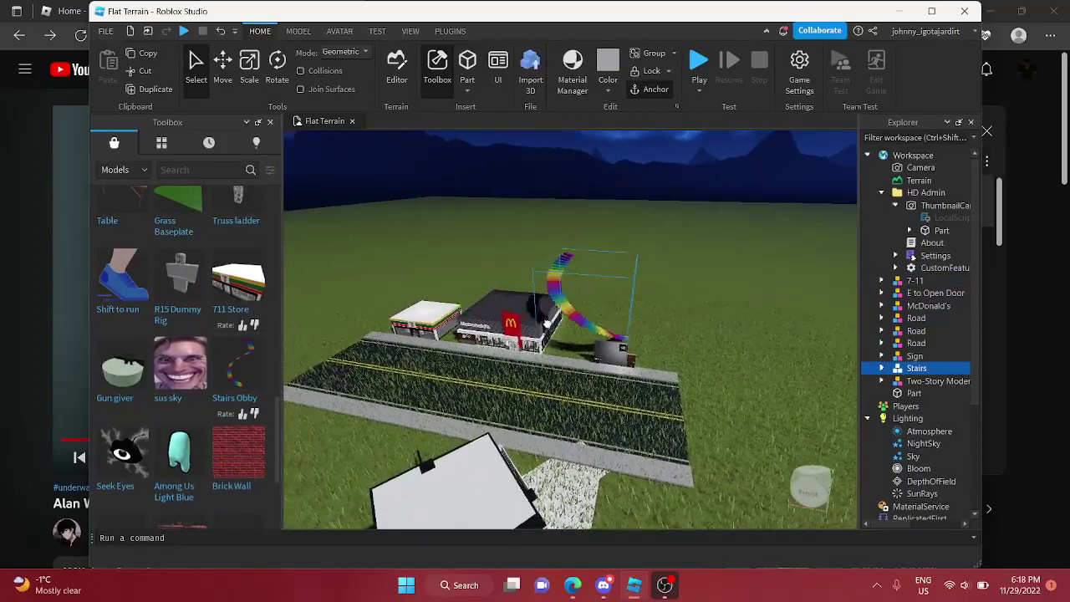
left_click_drag(633, 370, 474, 389)
right_click_drag(627, 363, 626, 363)
Insert the Among Us Light Blue model without adding it to the StarterPack, and place it on the McDonald's roof
key("w")
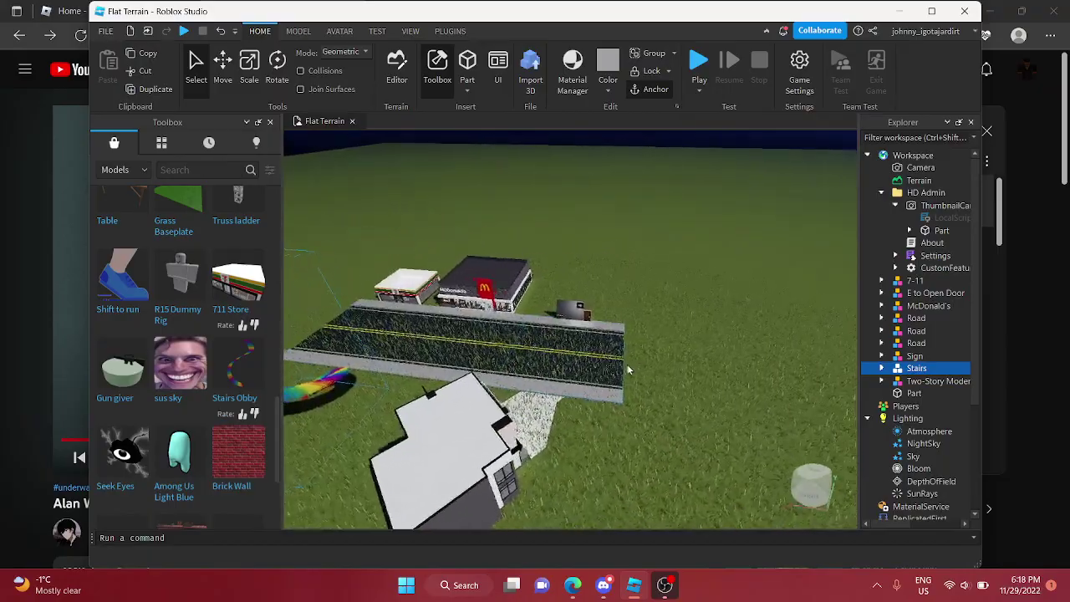
left_click_drag(191, 464, 560, 358)
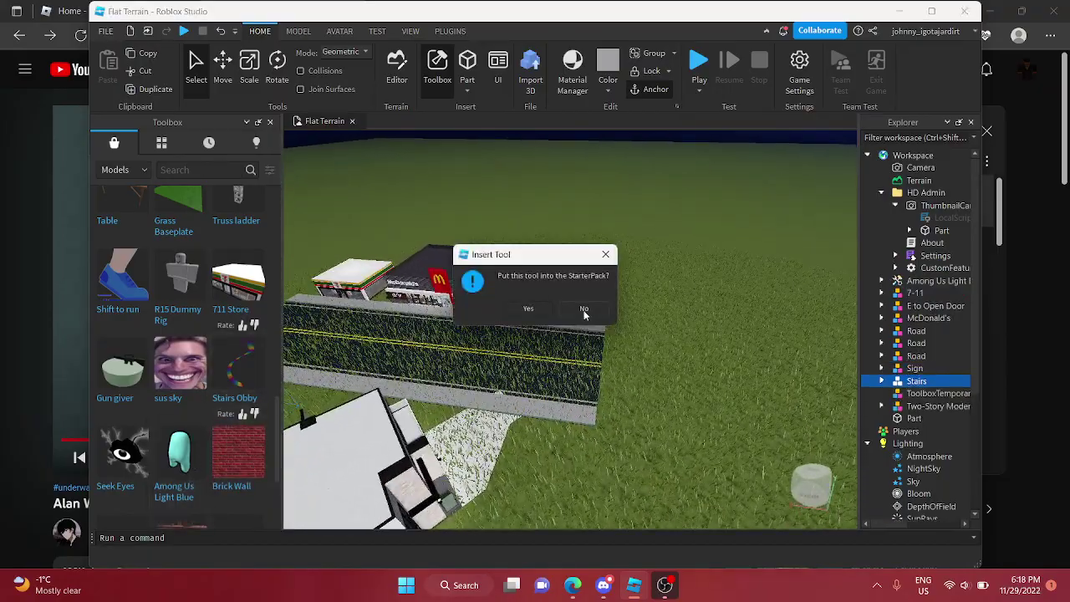
left_click(584, 315)
scroll(592, 321, "down", 6)
right_click_drag(538, 390, 536, 390)
key("w")
key("s")
left_click_drag(536, 389, 577, 432)
key("d")
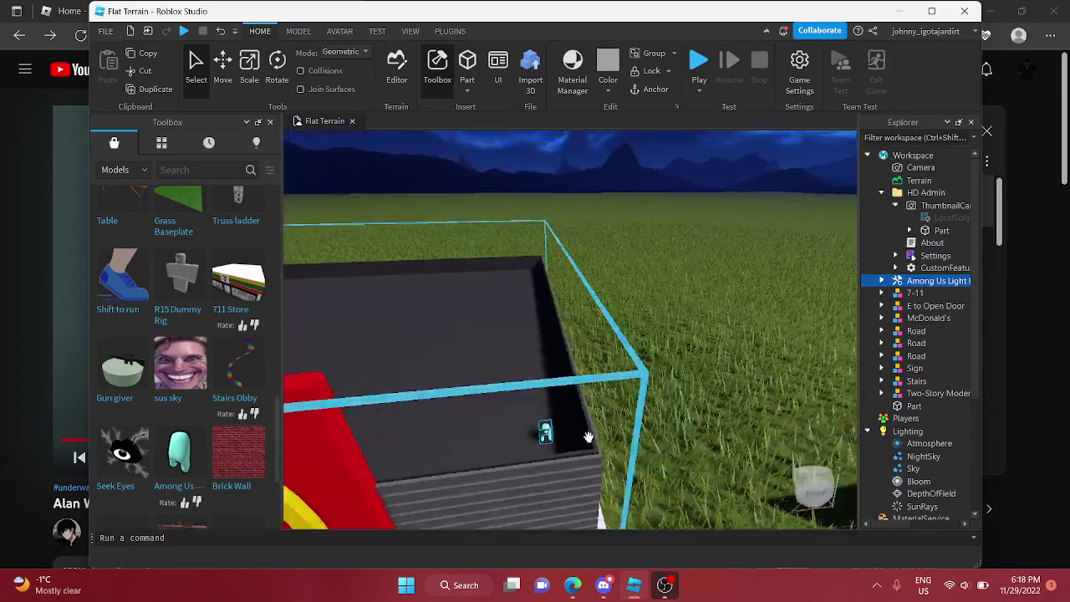
Insert the Seek Eyes model and bring it onto the grass beside the McDonald's
right_click_drag(589, 437, 589, 437)
key("w")
scroll(177, 435, "down", 1)
left_click_drag(106, 370, 599, 365)
right_click_drag(598, 364, 599, 365)
left_click_drag(674, 388, 537, 409)
right_click_drag(537, 410, 536, 411)
key("s")
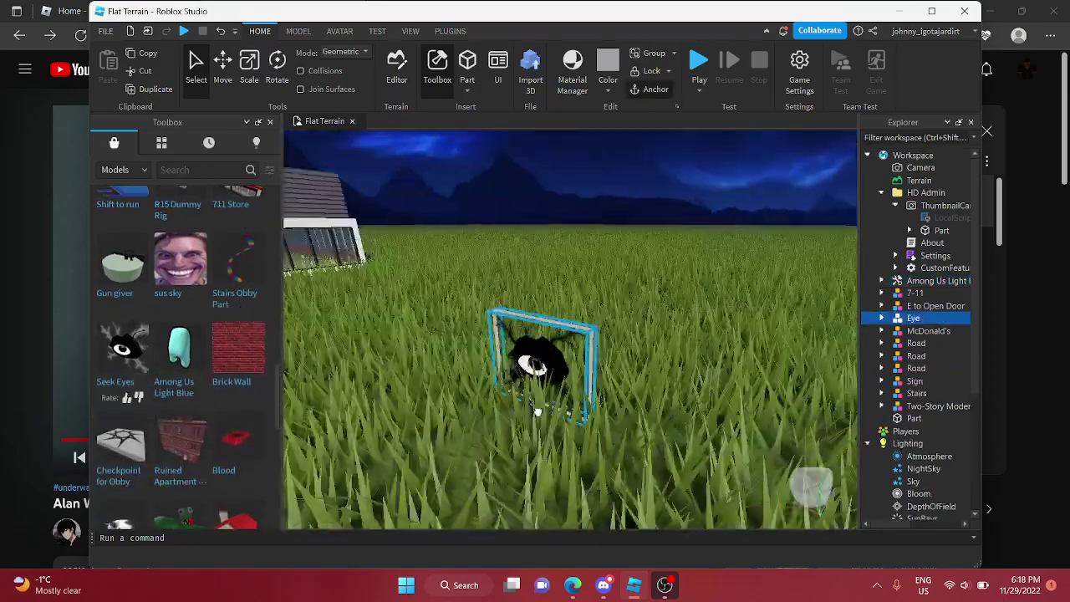
Move the Seek Eyes model onto the grey HD board, between the text sign and the wooden door
left_click_drag(537, 411, 552, 411)
right_click_drag(552, 411, 552, 411)
left_click_drag(551, 410, 552, 410)
right_click_drag(552, 411, 552, 411)
key("s")
left_click_drag(551, 411, 552, 412)
right_click_drag(552, 410, 552, 411)
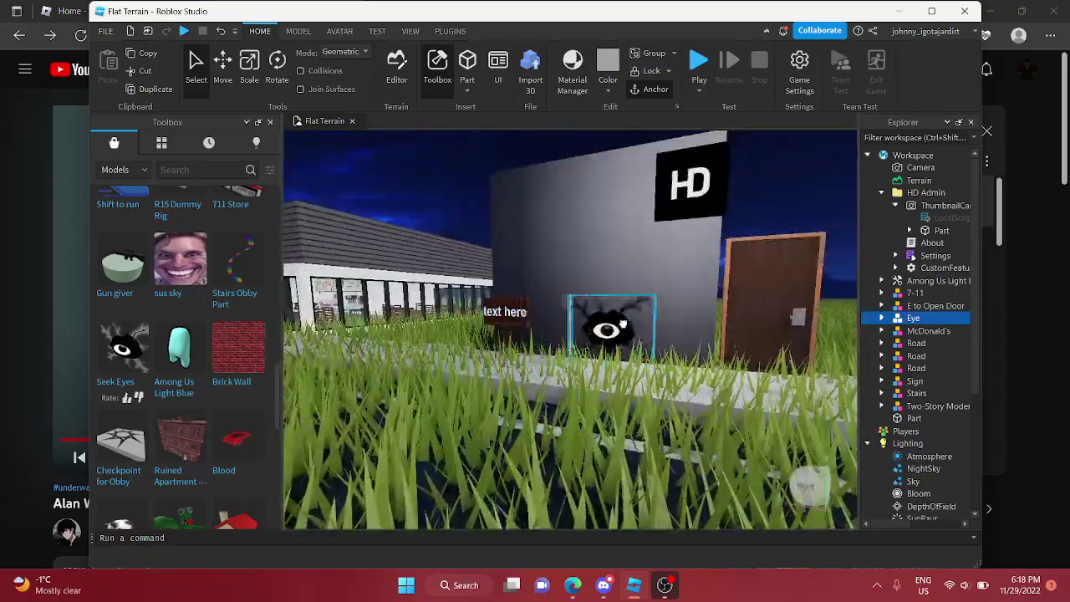
key("s")
right_click_drag(632, 277, 631, 278)
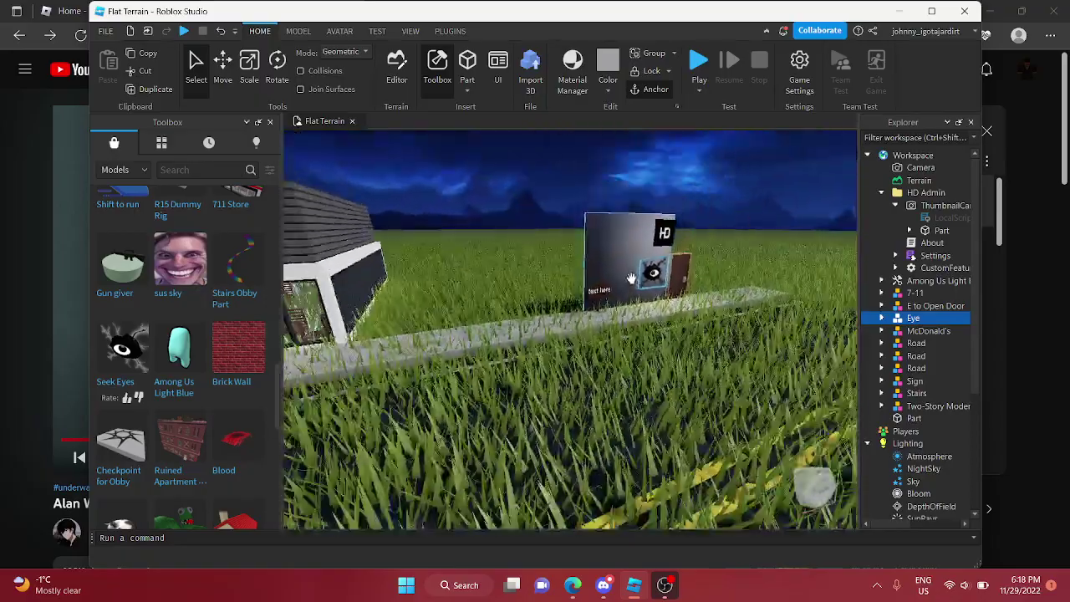
Insert the Ruined Apartment model, rotate it and place it across the end of the road beside the 711 Store
scroll(253, 382, "down", 1)
left_click(184, 355)
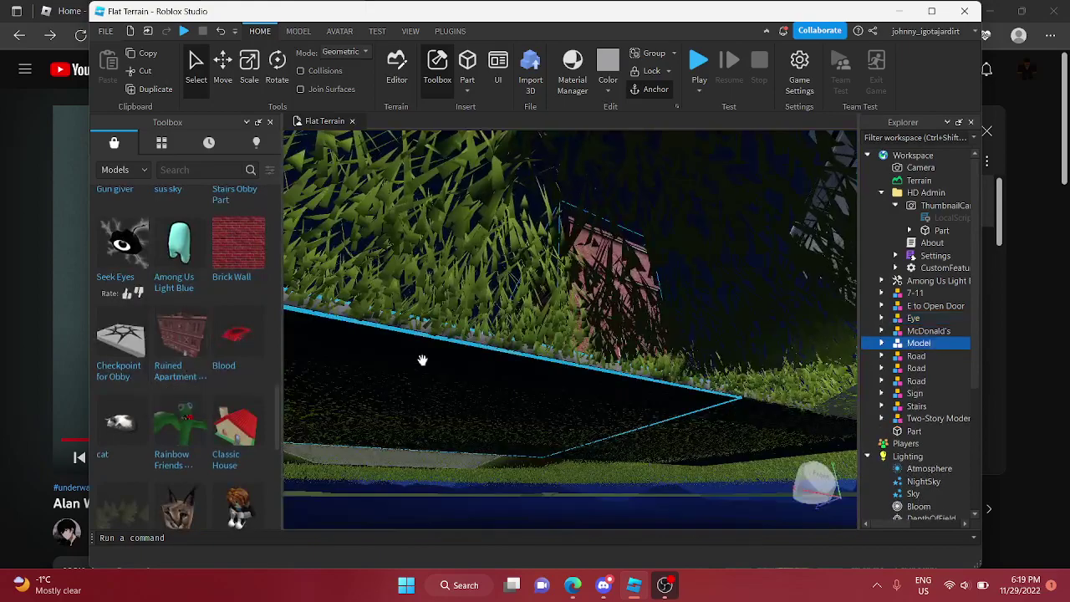
left_click_drag(592, 337, 600, 360)
right_click_drag(614, 342, 599, 360)
left_click_drag(599, 360, 540, 298)
right_click_drag(599, 360, 598, 360)
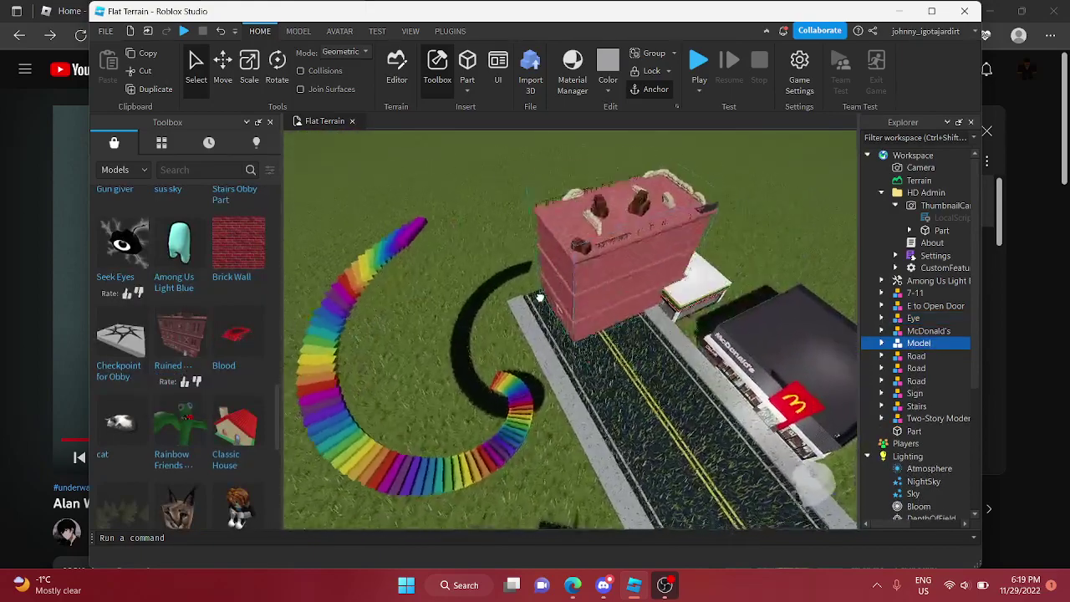
left_click_drag(540, 298, 603, 249)
key("r")
key("r")
right_click_drag(602, 249, 622, 248)
Insert the Classic House model and place it on the grass along the sidewalk next to the two-story house
scroll(219, 405, "down", 2)
left_click(237, 341)
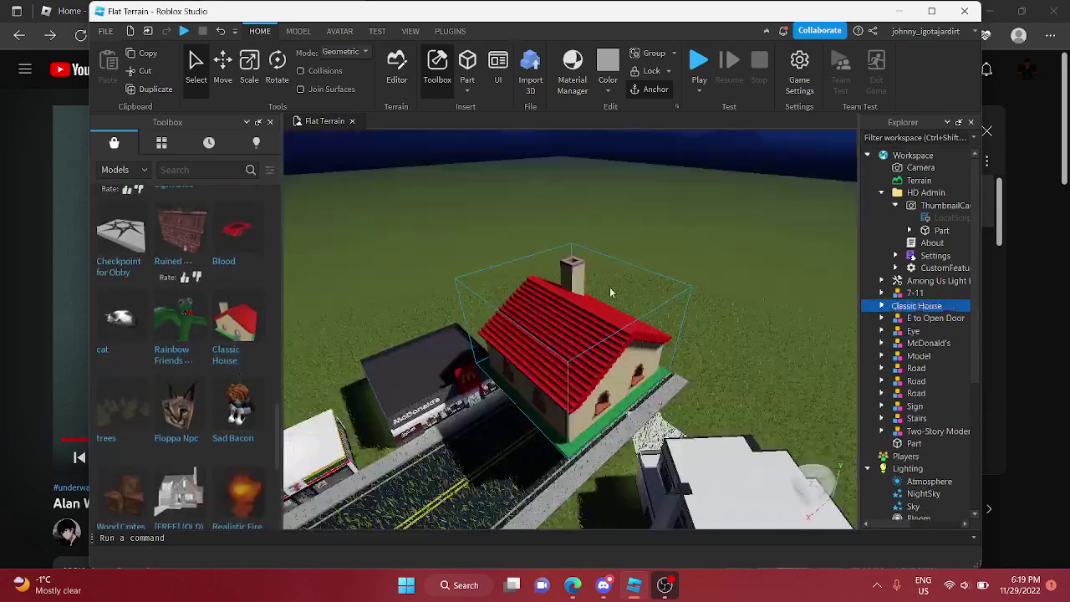
left_click_drag(569, 361, 764, 337)
right_click_drag(716, 304, 764, 336)
left_click_drag(764, 337, 774, 336)
right_click_drag(764, 337, 774, 337)
left_click_drag(774, 336, 746, 340)
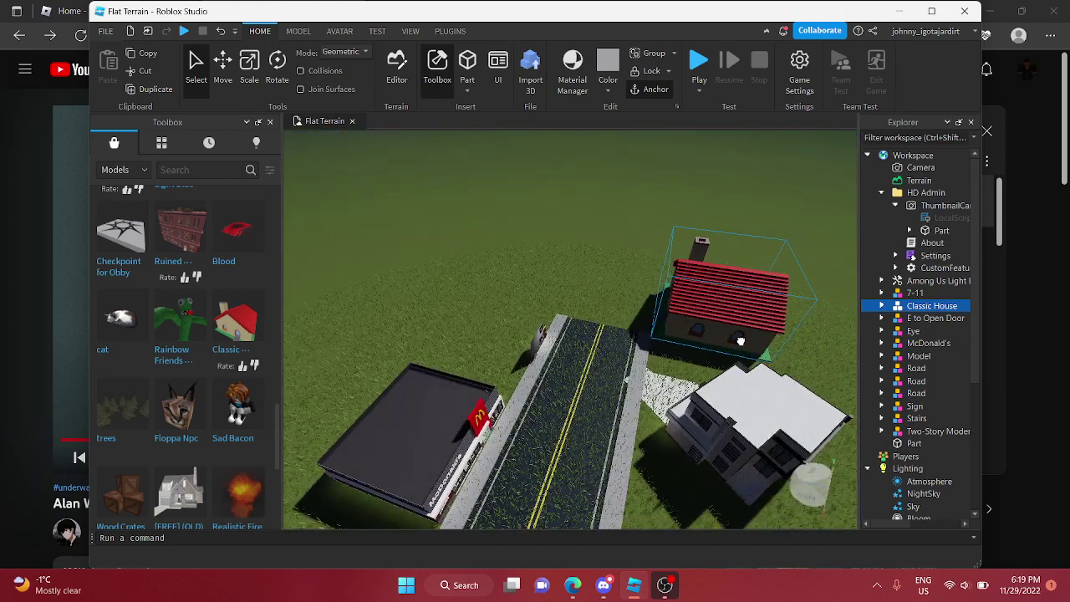
right_click_drag(456, 237, 456, 236)
Duplicate the road's end segment and move the copy forward to extend the road past the HD board
left_click(494, 298)
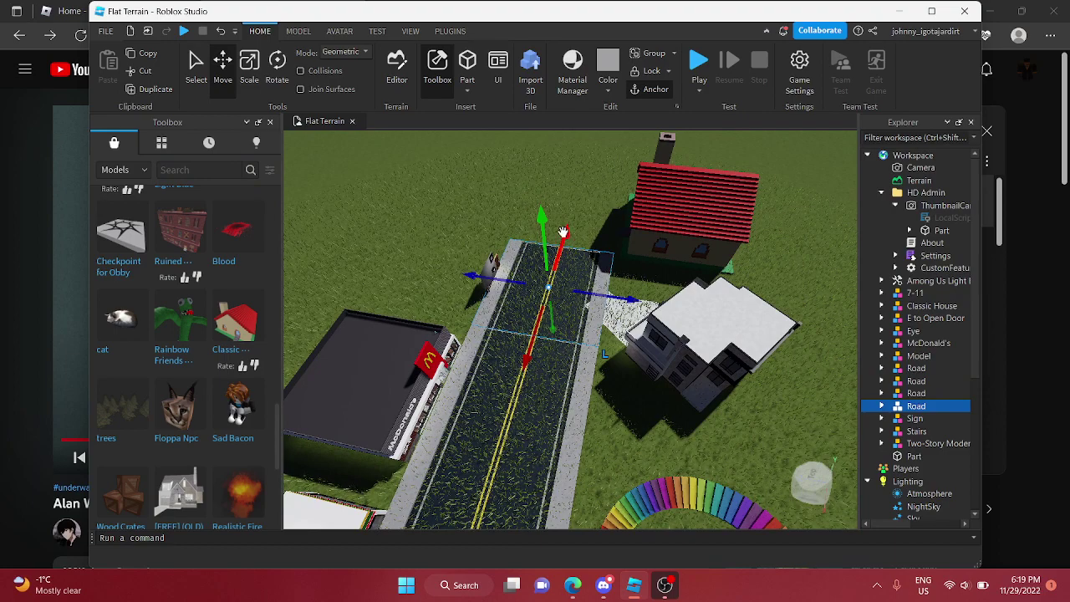
right_click_drag(591, 203, 591, 203)
key("s")
left_click(591, 203)
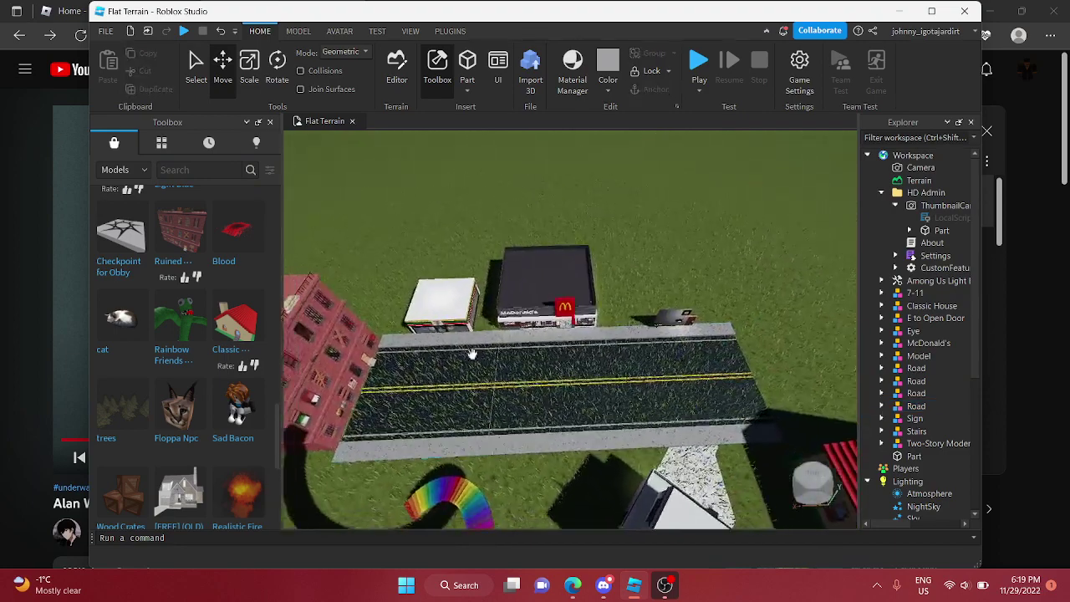
Select all four road segments, duplicate them twice and line up each set of copies end to end past the Classic House
key("s")
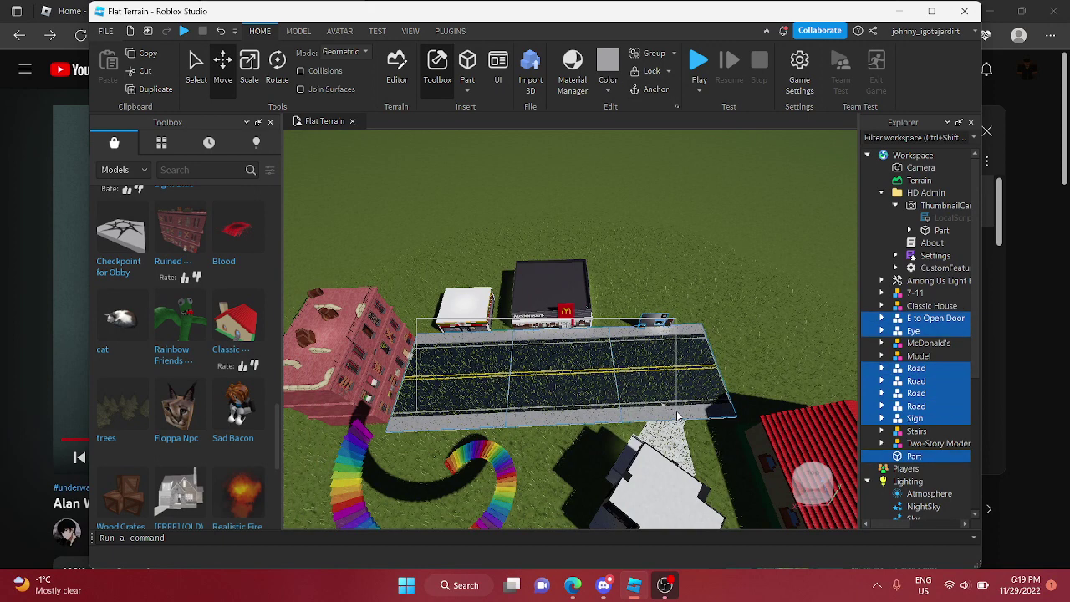
left_click(736, 334)
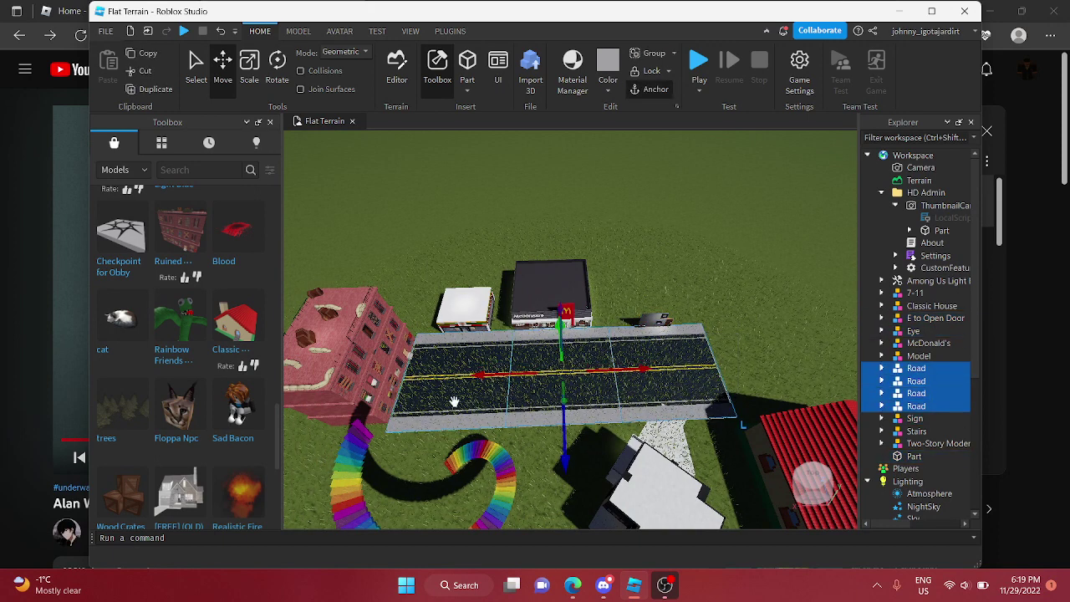
left_click(158, 94)
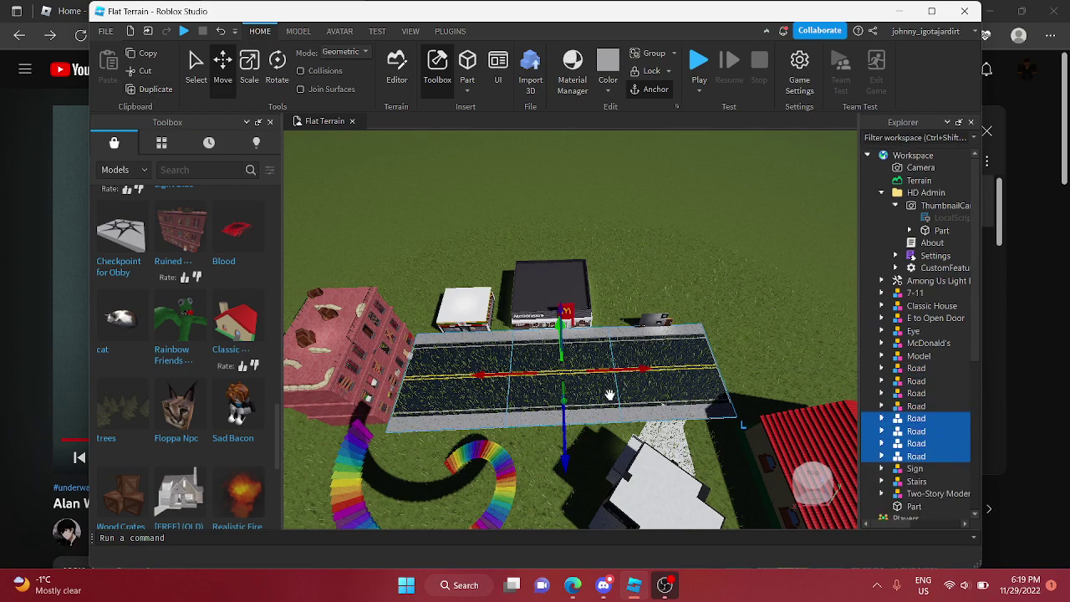
key("d")
left_click_drag(650, 368, 825, 337)
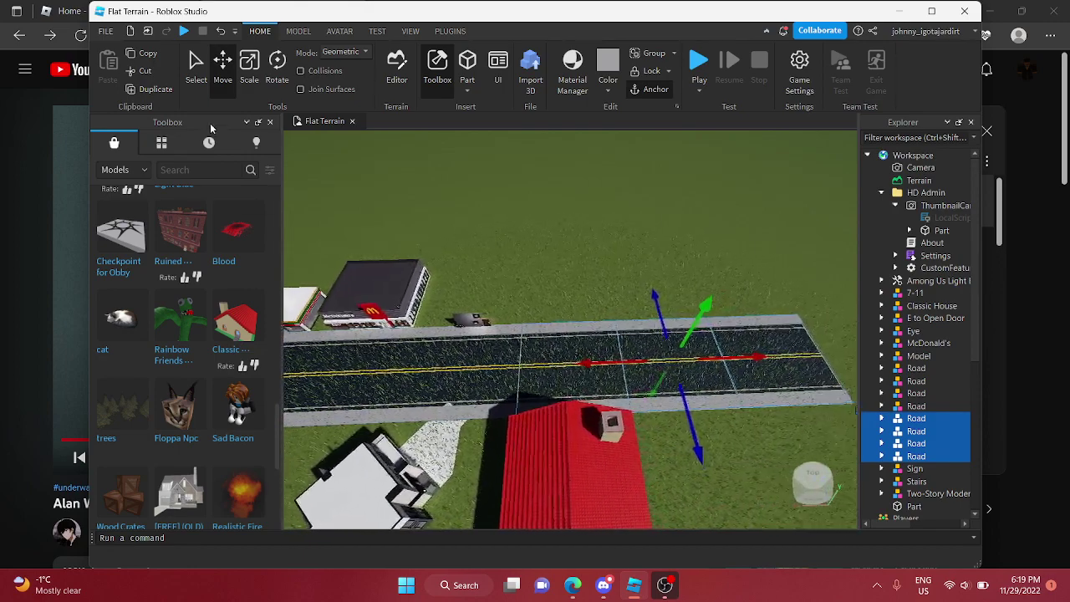
left_click(163, 94)
right_click_drag(538, 225, 549, 231)
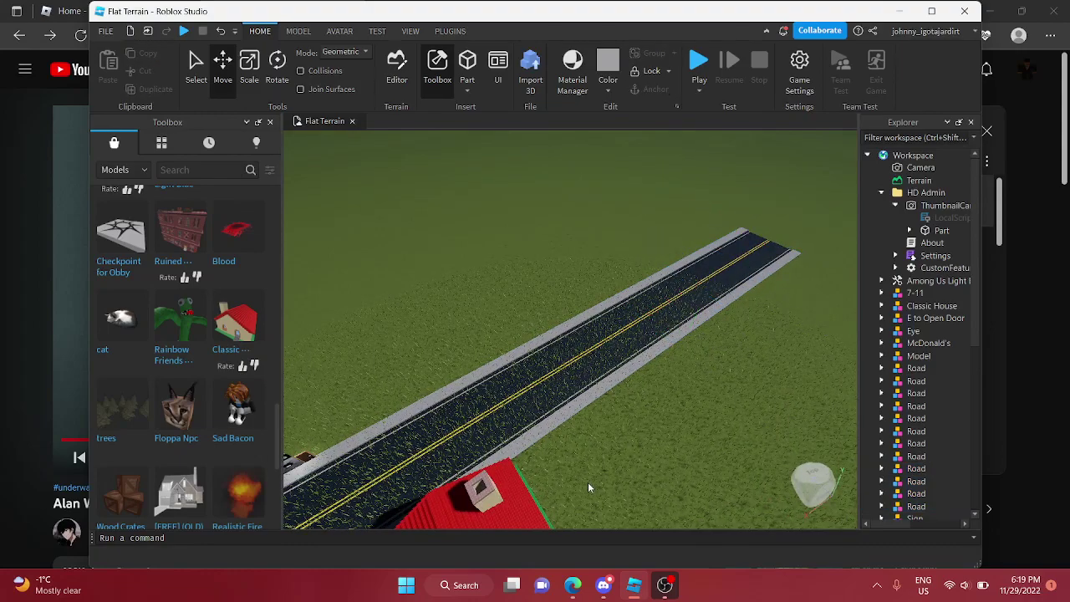
Insert the Street light model and place it beside the sidewalk at the corner of the Classic House
right_click_drag(738, 288, 739, 289)
key("w")
left_click(198, 90)
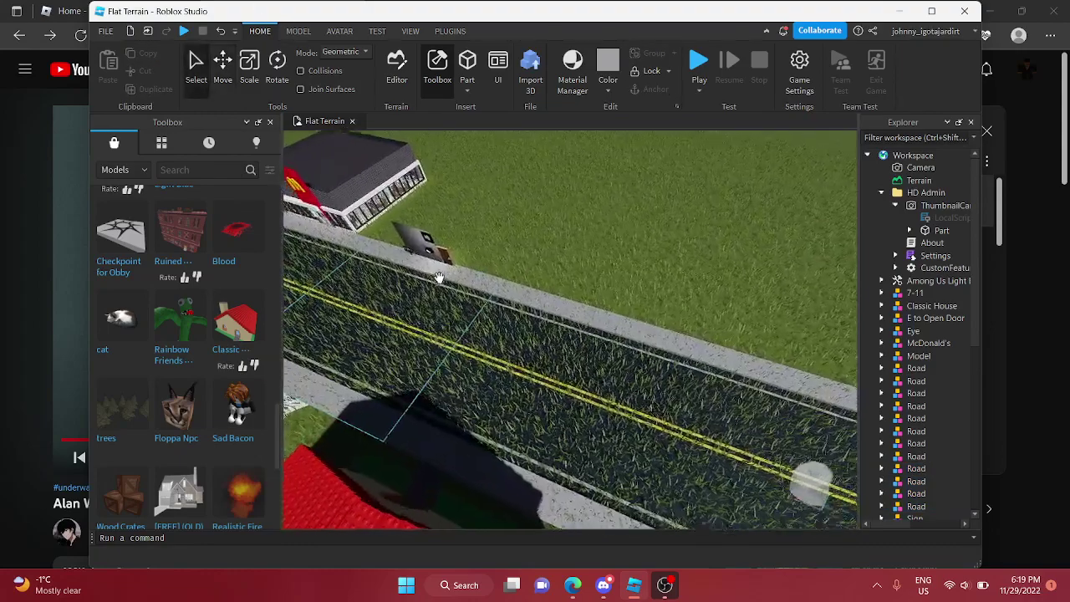
right_click_drag(530, 289, 530, 289)
scroll(169, 418, "down", 2)
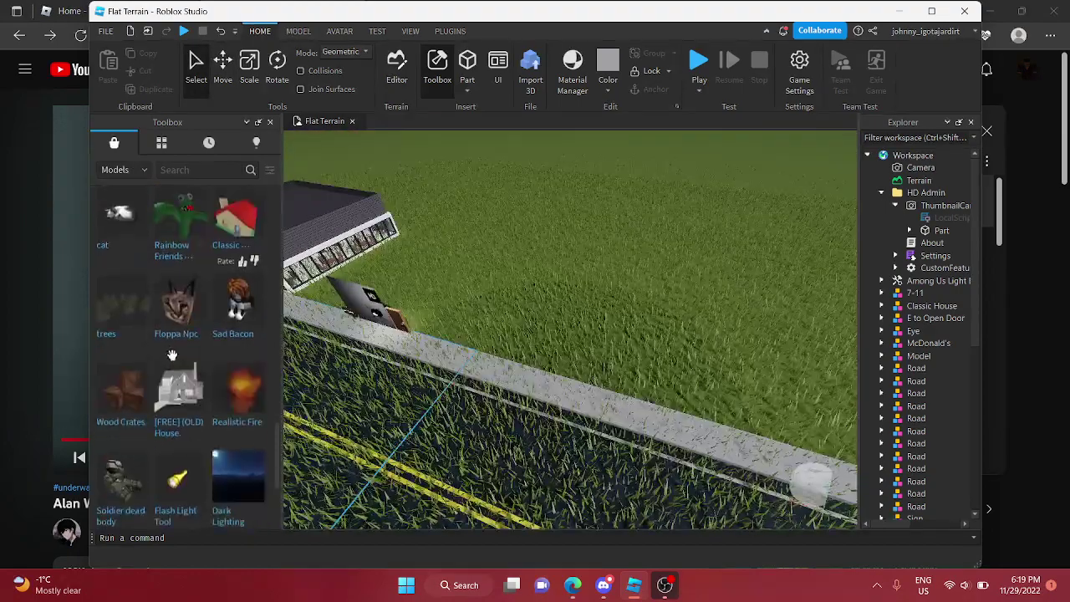
scroll(168, 420, "down", 6)
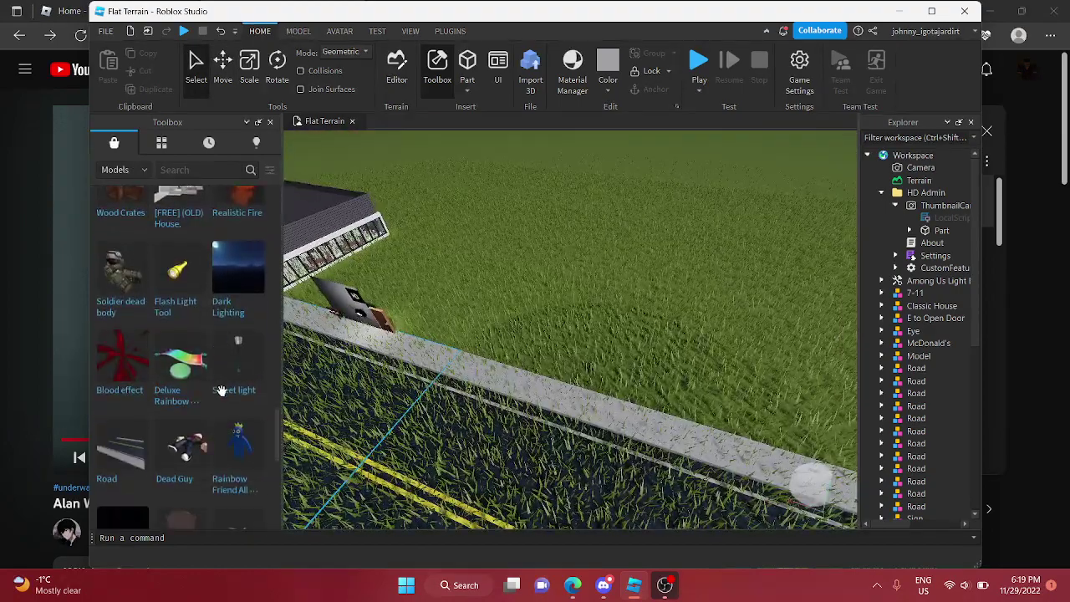
left_click(235, 372)
left_click_drag(568, 396, 488, 366)
right_click_drag(487, 366, 487, 366)
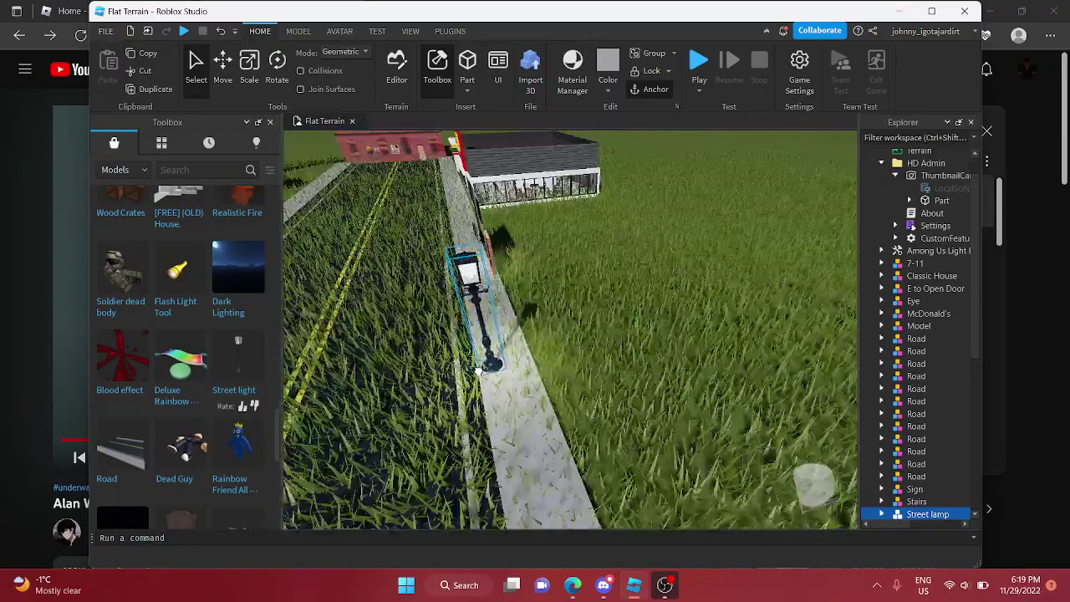
left_click_drag(487, 367, 481, 370)
right_click_drag(487, 366, 480, 370)
left_click_drag(480, 371, 526, 393)
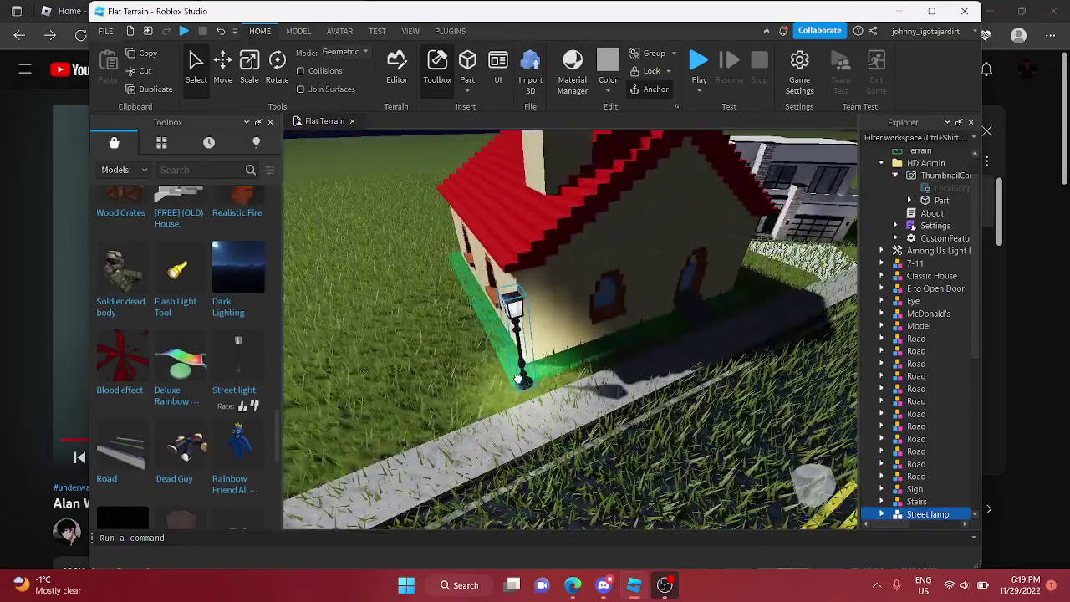
Insert the Working Doors Closet model and place it against the road-facing wall of the Classic House
right_click_drag(527, 410, 490, 403)
scroll(143, 409, "down", 3)
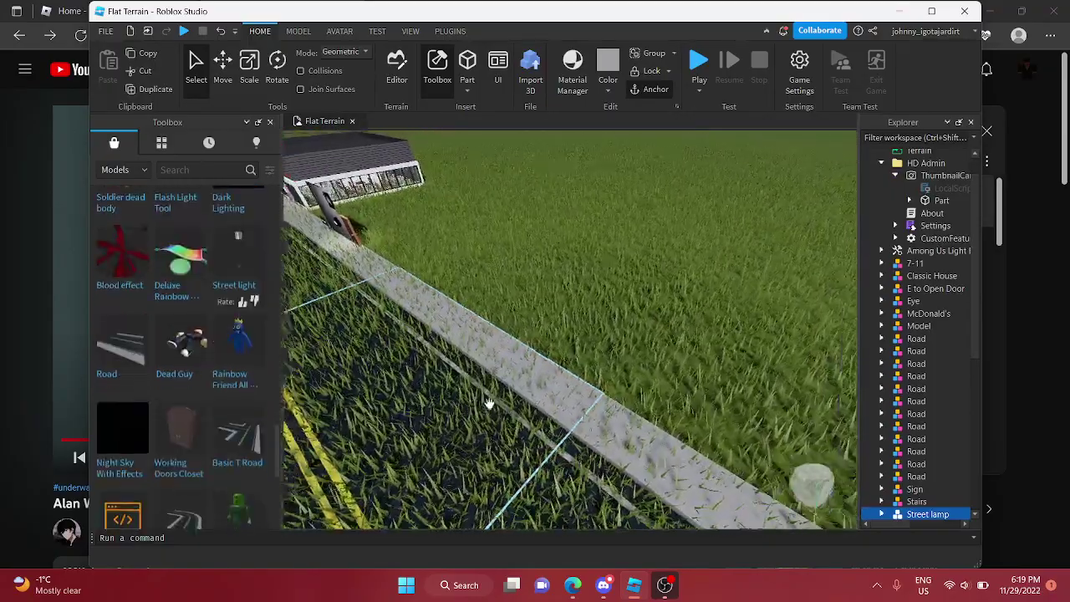
left_click(174, 447)
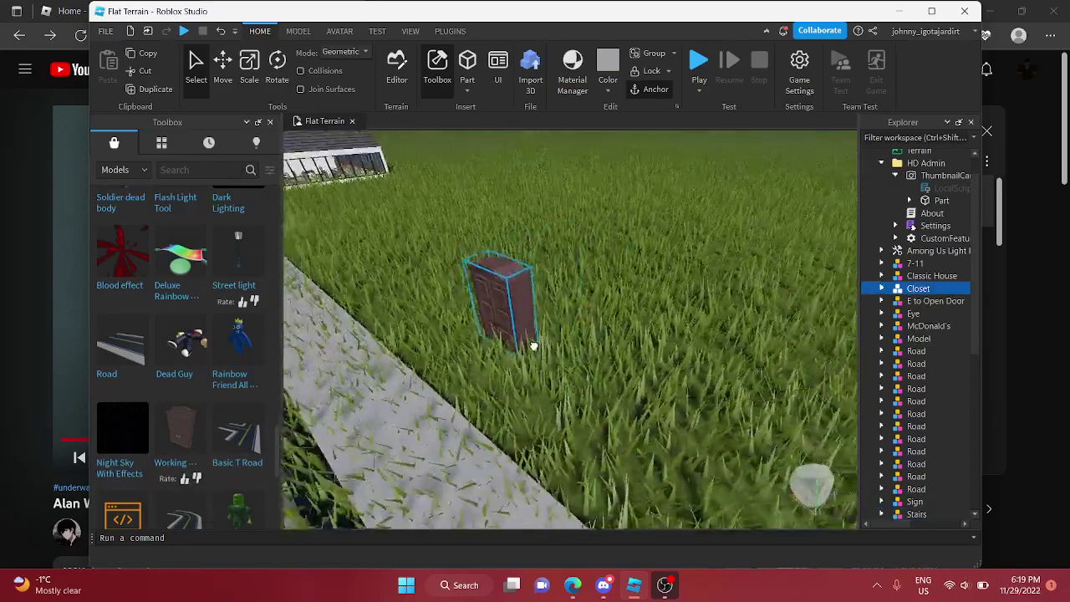
right_click_drag(534, 346, 534, 345)
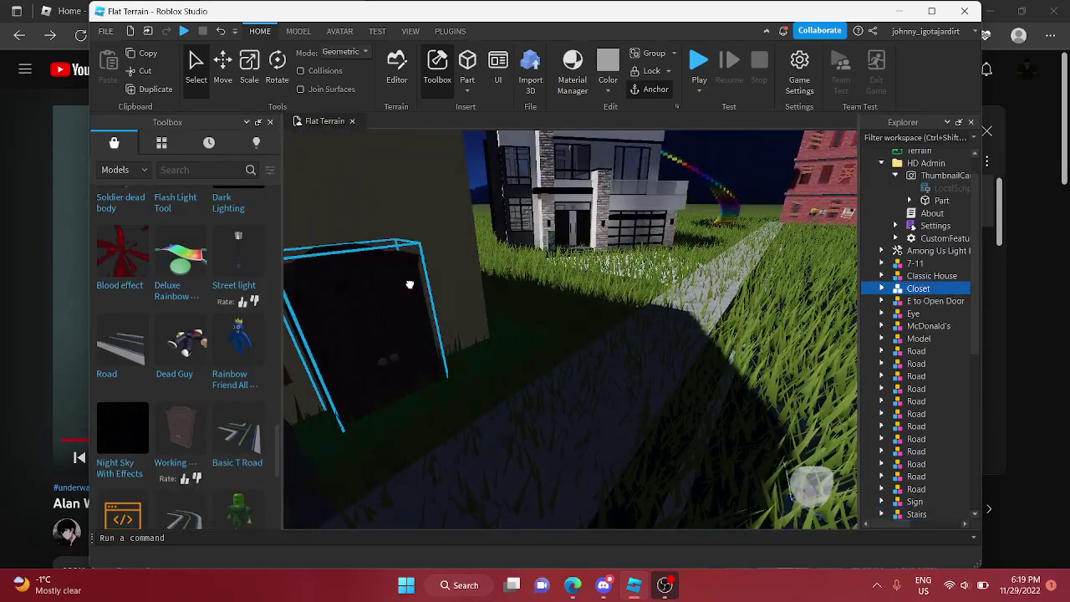
right_click_drag(409, 284, 561, 318)
Insert the Dead Guy model and position it near the Classic House
scroll(201, 346, "down", 3)
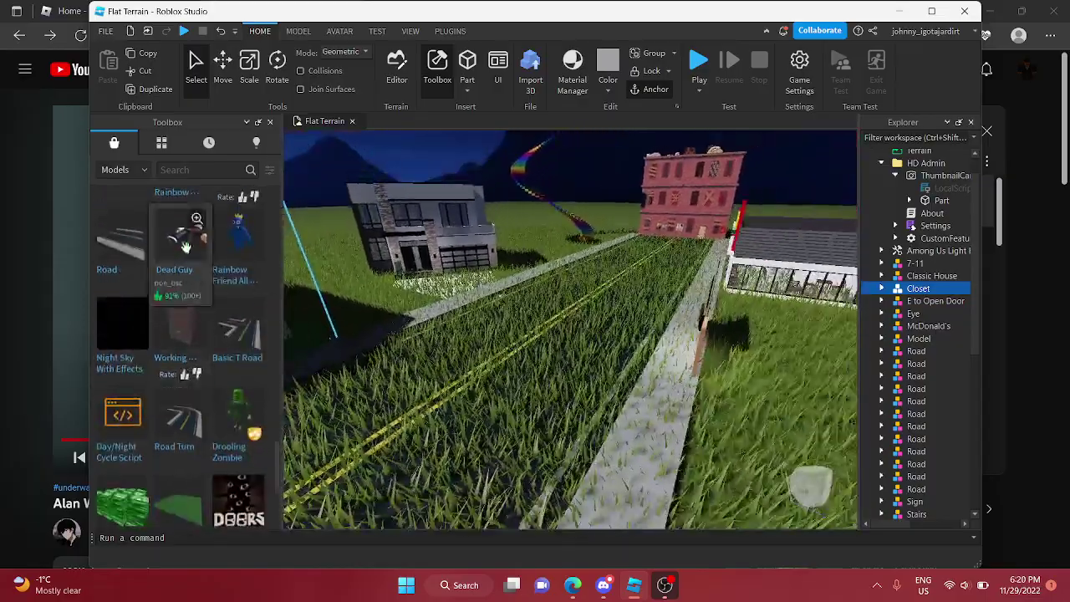
left_click(186, 247)
left_click_drag(579, 346, 571, 439)
right_click_drag(571, 440, 571, 439)
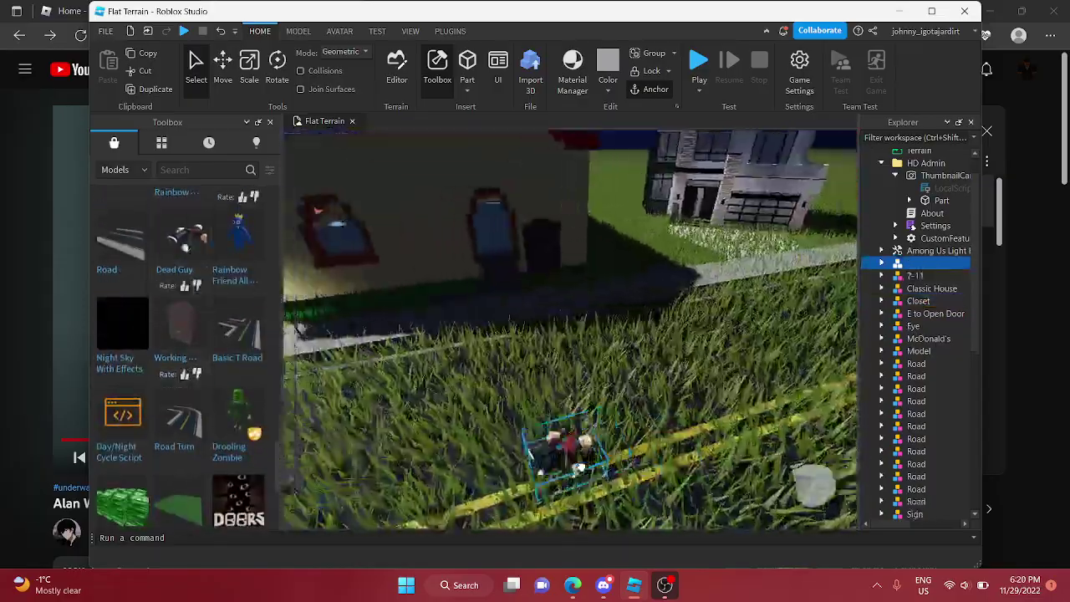
left_click_drag(571, 440, 615, 299)
key("w")
right_click_drag(615, 299, 616, 299)
Insert the Road Turn model and join it to the far end of the road as a curve
right_click_drag(399, 360, 407, 339)
key("w")
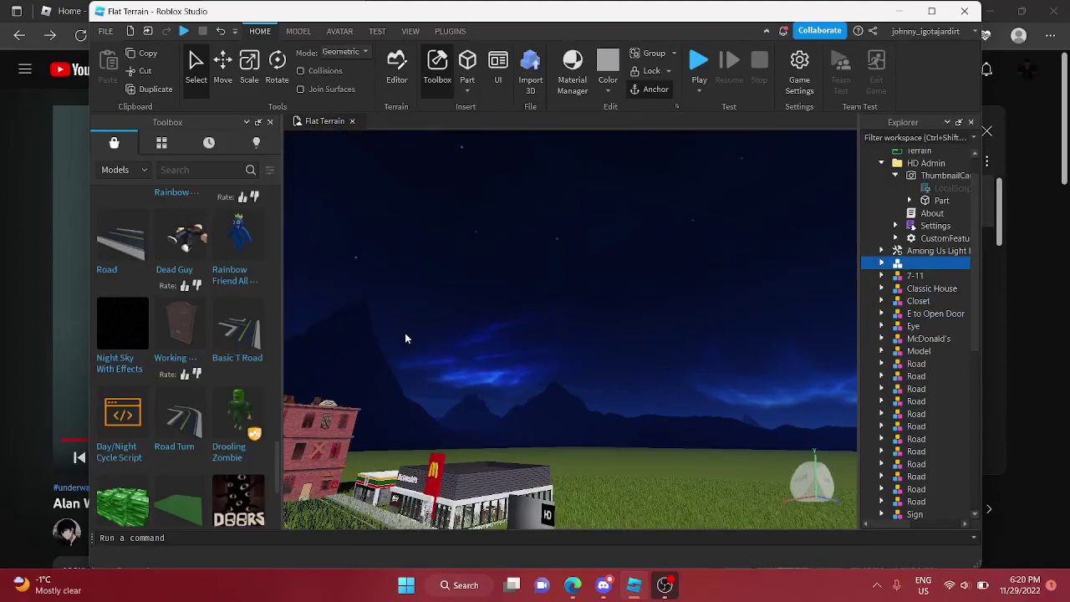
left_click(179, 416)
right_click_drag(560, 317, 534, 338)
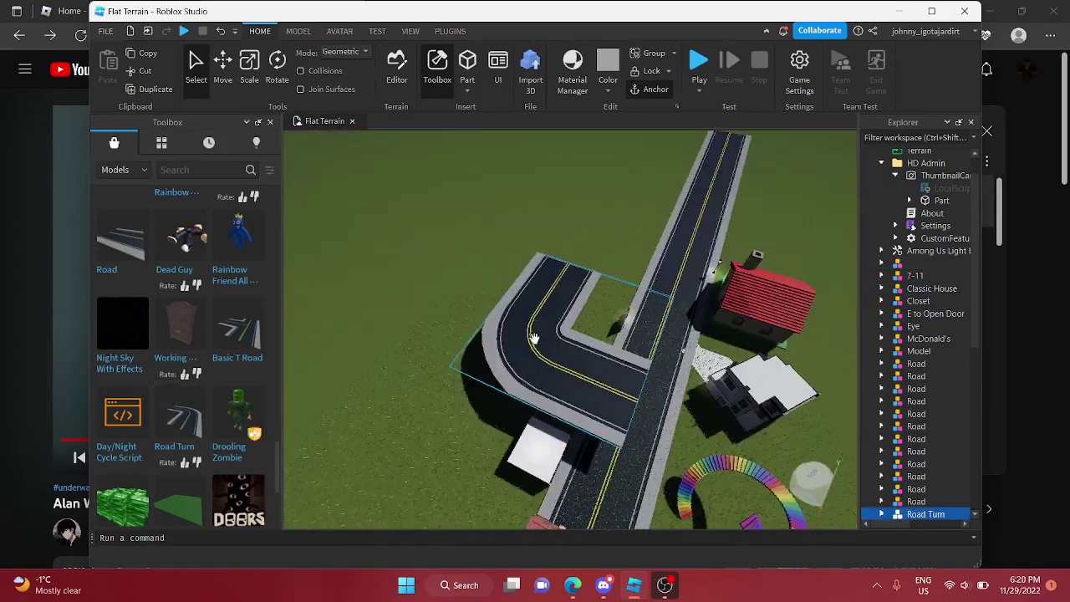
right_click_drag(591, 265, 591, 264)
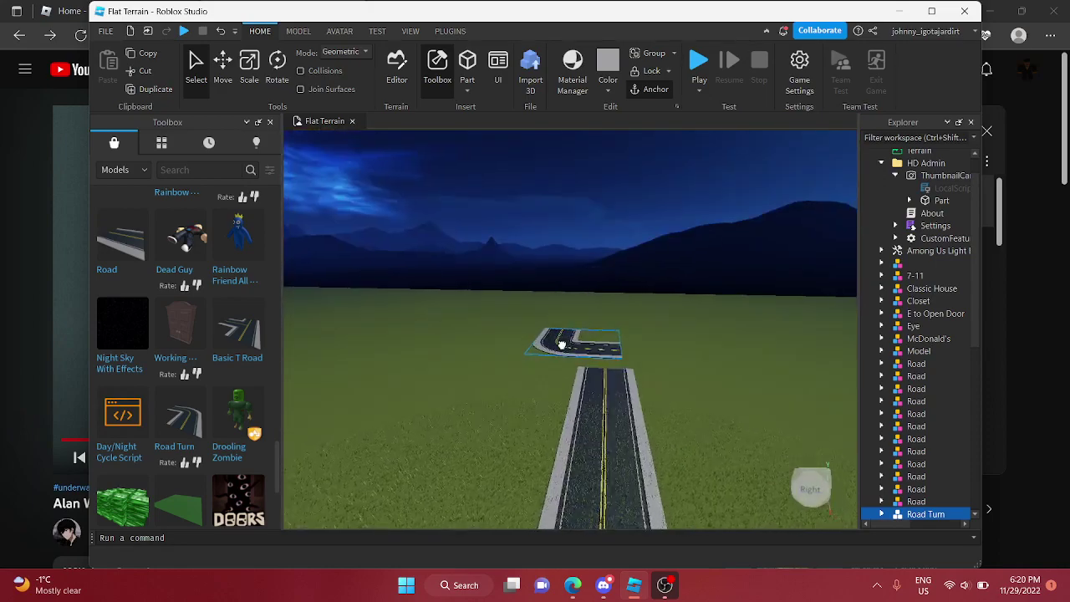
key("f")
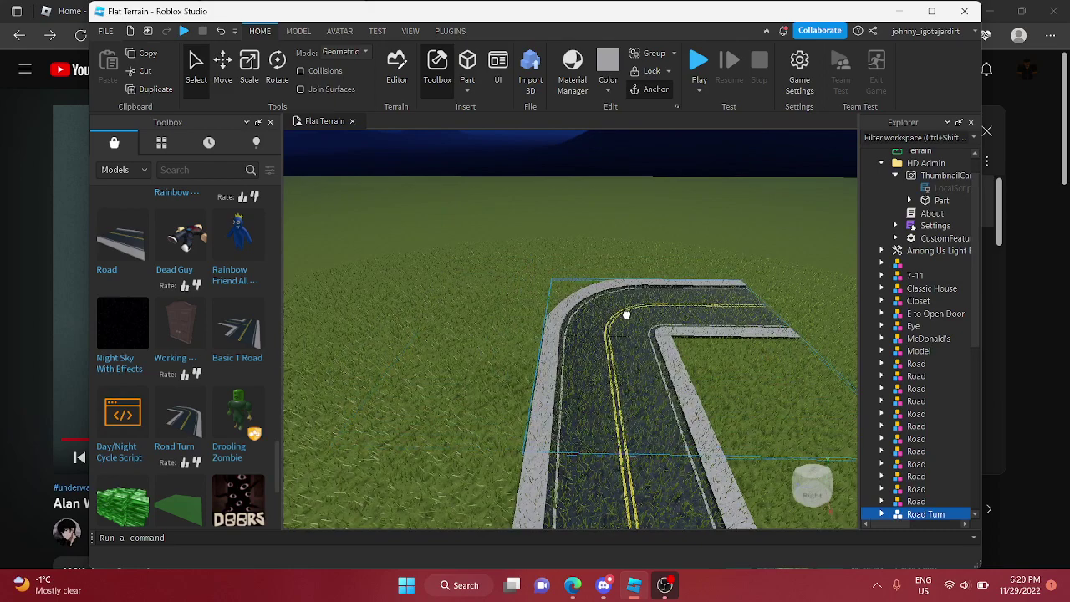
right_click_drag(626, 315, 629, 314)
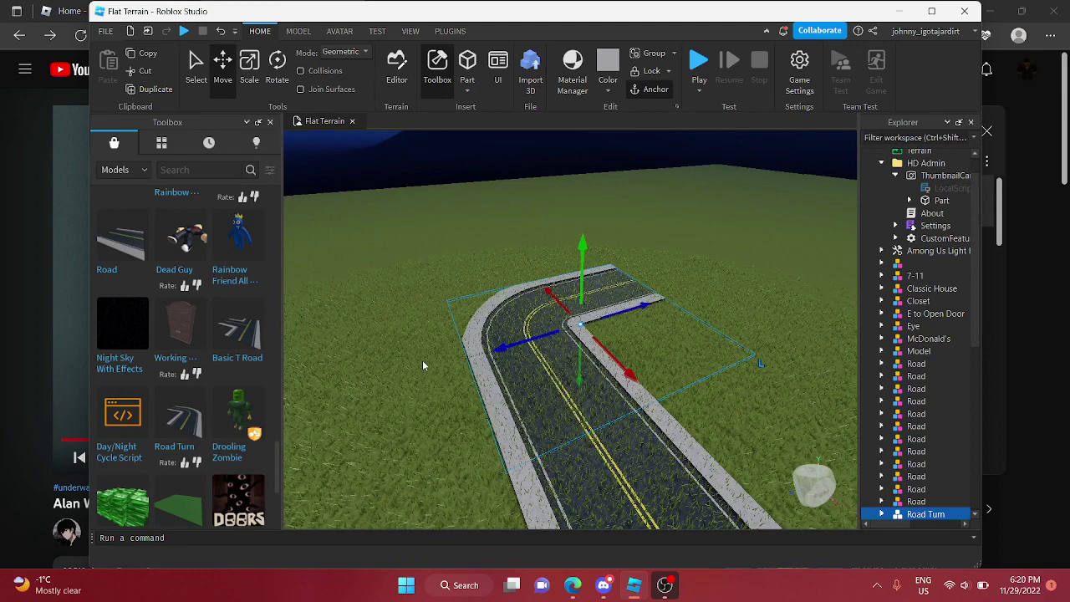
Insert the M1A2 Abram tank model and place it on the road lane beside the HD board
scroll(159, 374, "down", 1)
right_click_drag(370, 383, 372, 384)
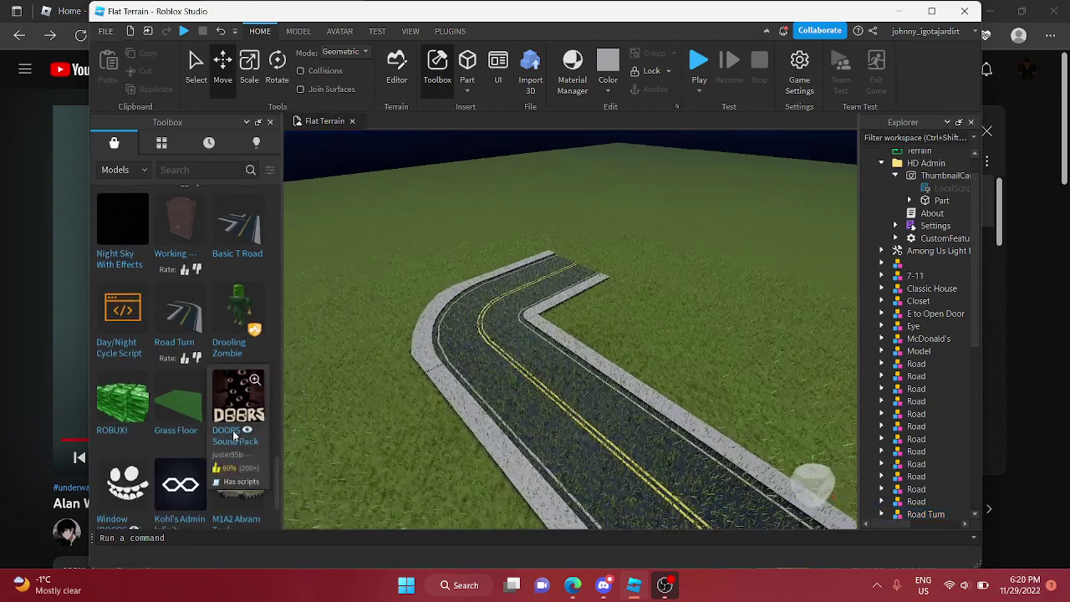
scroll(233, 424, "down", 1)
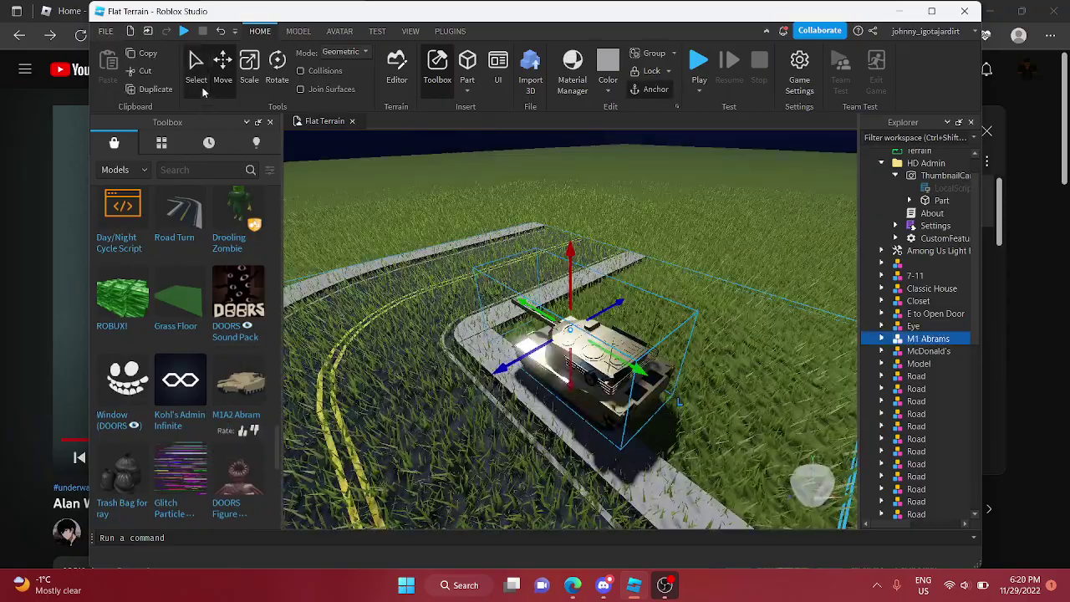
left_click_drag(588, 357, 660, 356)
key("w")
key("w")
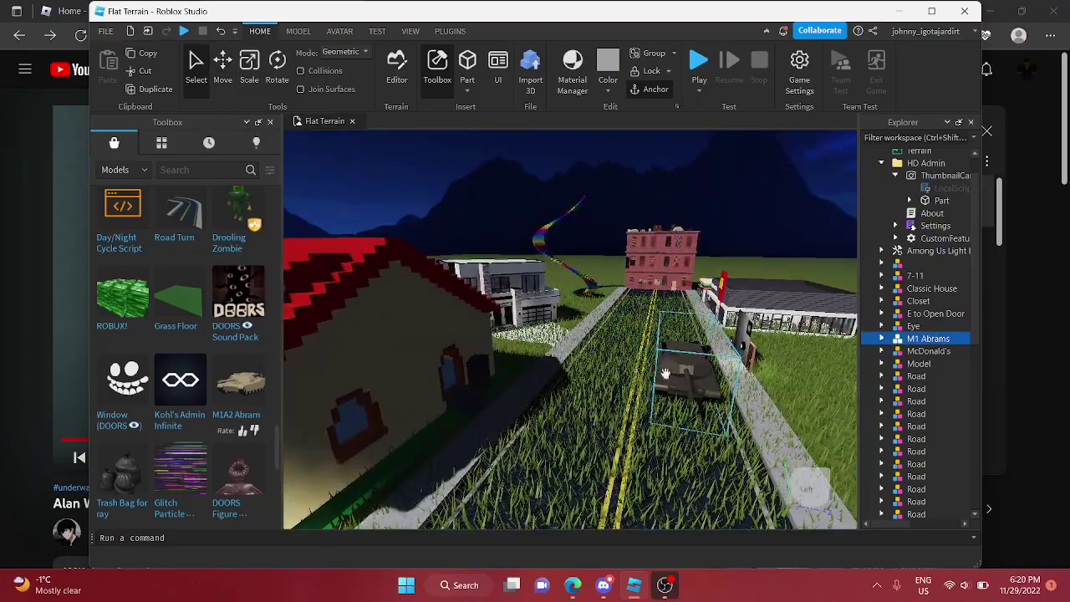
Insert the Glitch Particle model, place it on the road lane beyond the Classic House, and duplicate it
right_click_drag(665, 373, 351, 353)
scroll(274, 348, "down", 1)
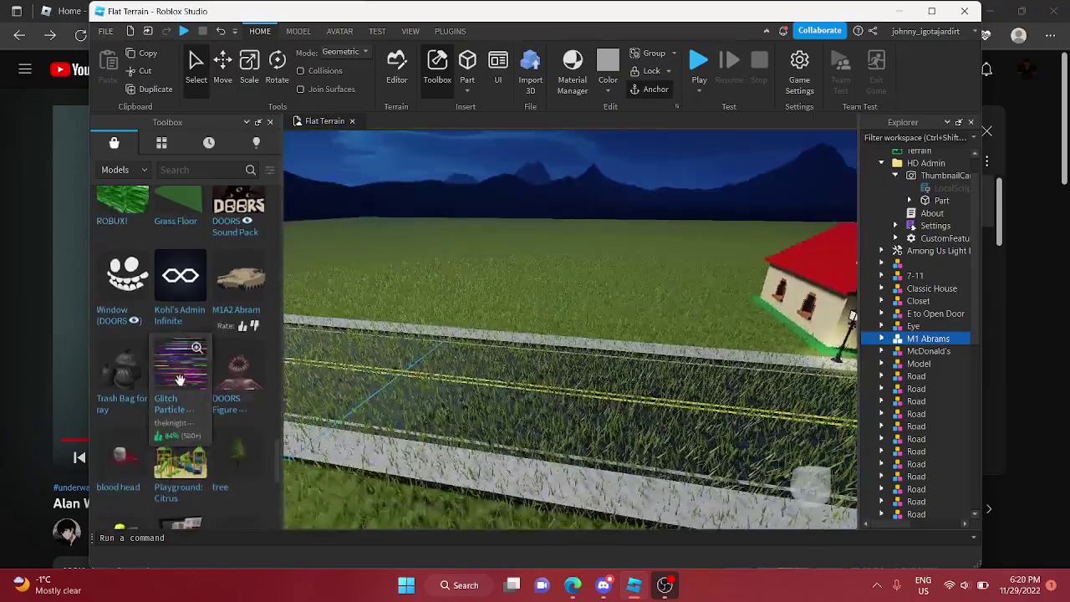
left_click(180, 381)
right_click_drag(585, 375, 587, 373)
key("s")
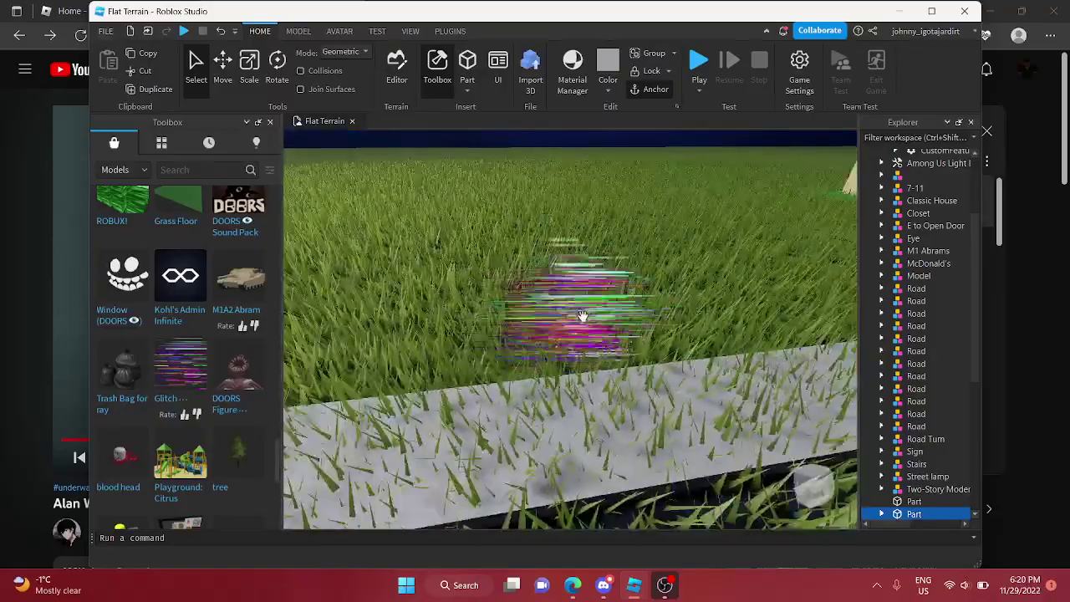
left_click_drag(580, 316, 649, 353)
right_click_drag(650, 352, 650, 354)
left_click_drag(650, 354, 544, 360)
right_click_drag(544, 361, 544, 361)
key("d")
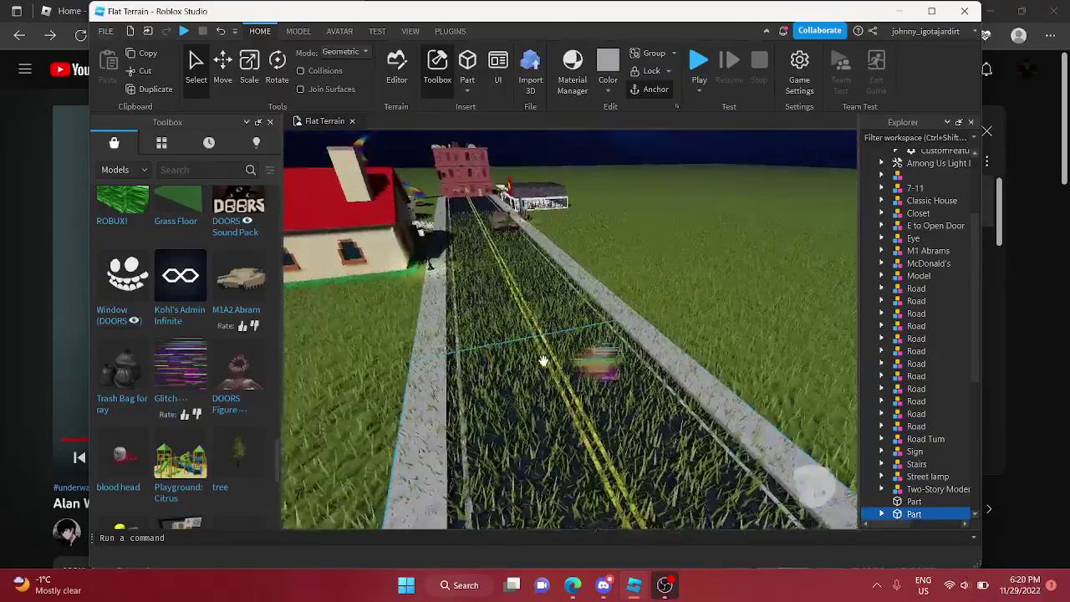
key("w")
left_click(159, 91)
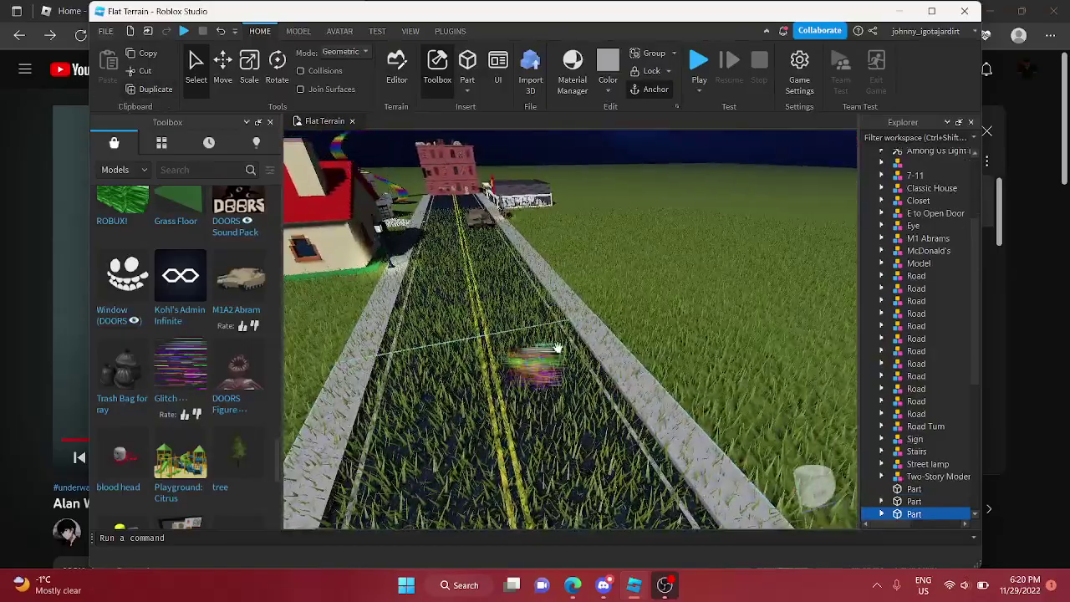
Insert the Playground: Citrus model and place it on the grass beside the Classic House, along the road
right_click_drag(545, 338, 288, 349)
scroll(220, 351, "down", 3)
right_click_drag(468, 359, 217, 284)
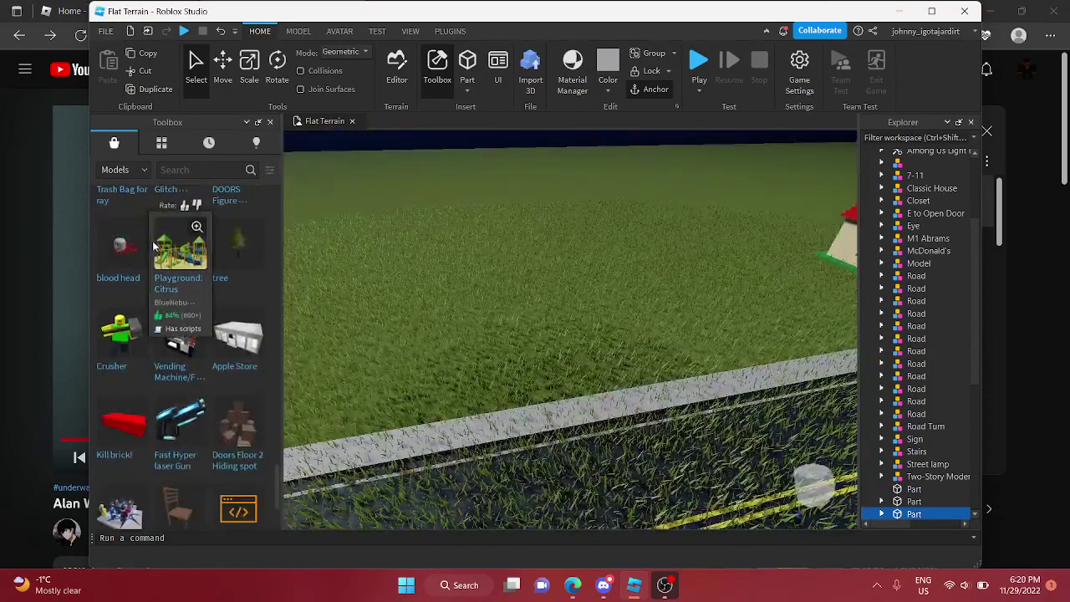
right_click_drag(512, 301, 492, 296)
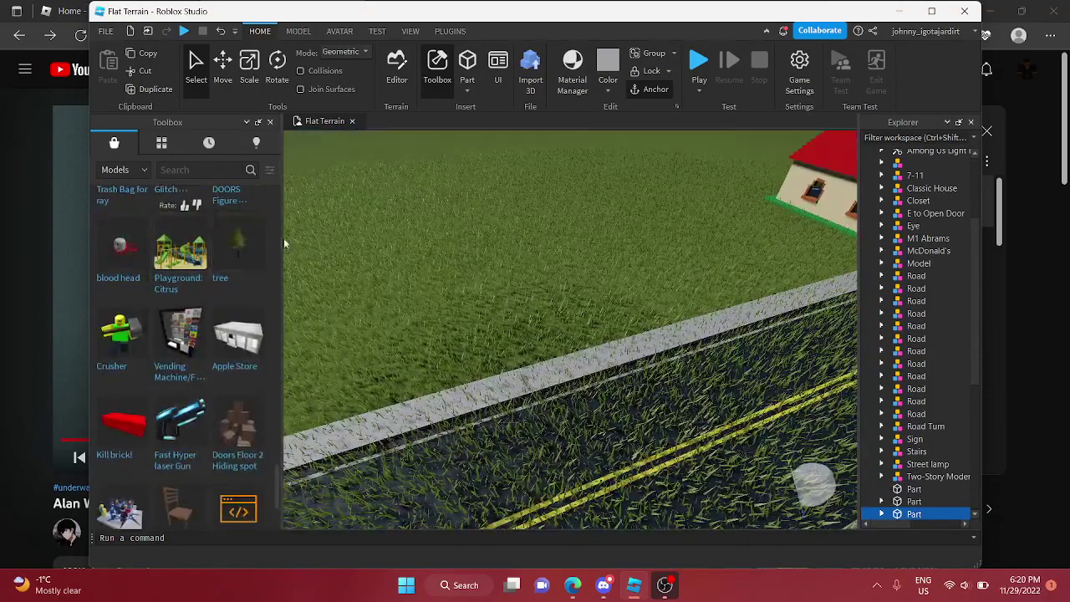
left_click_drag(579, 381, 660, 322)
right_click_drag(625, 316, 604, 324)
Insert the Doors Floor 2 Hiding spot crate pile and place it on the grass next to the road
left_click(240, 434)
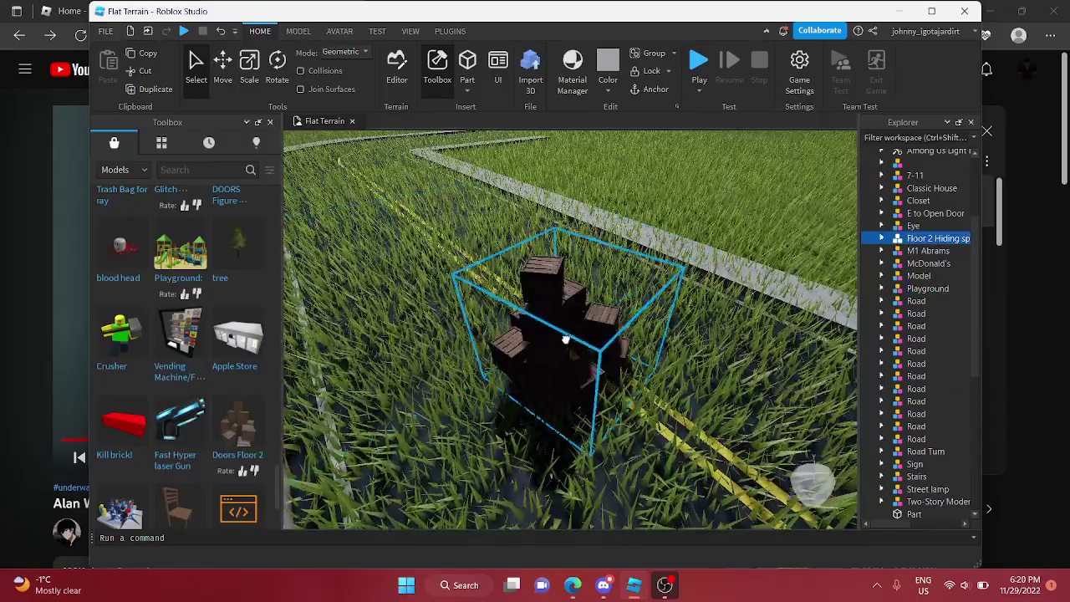
left_click_drag(566, 339, 553, 392)
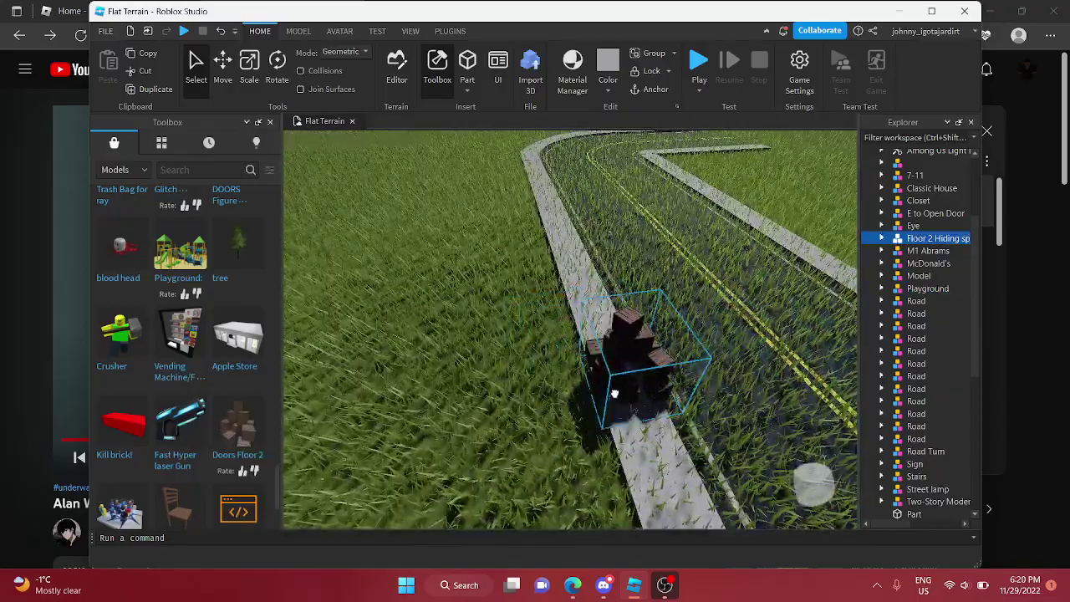
right_click_drag(706, 378, 568, 86)
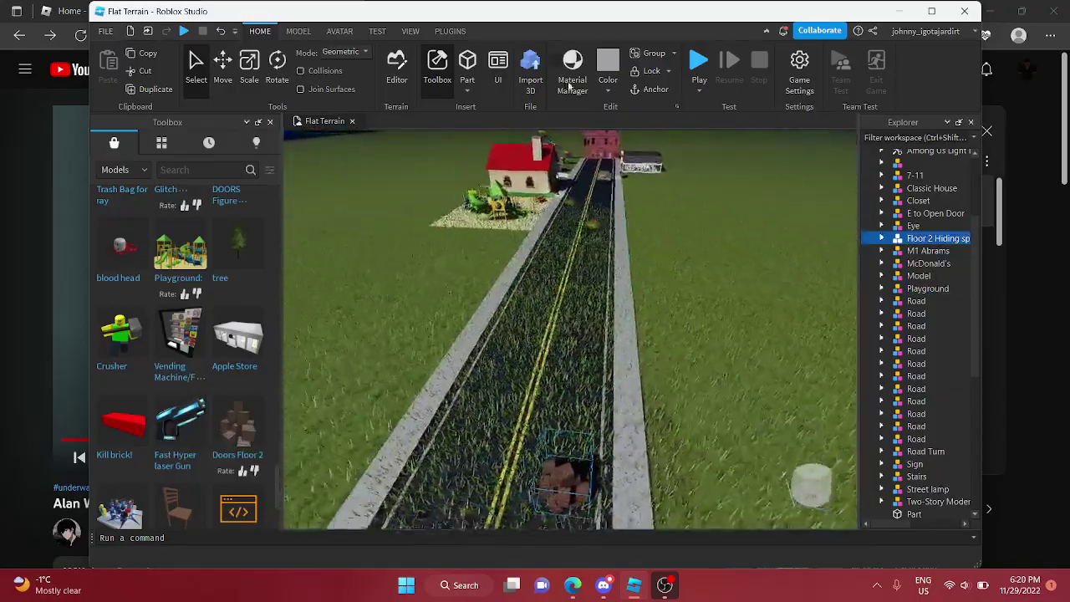
right_click_drag(515, 148, 513, 198)
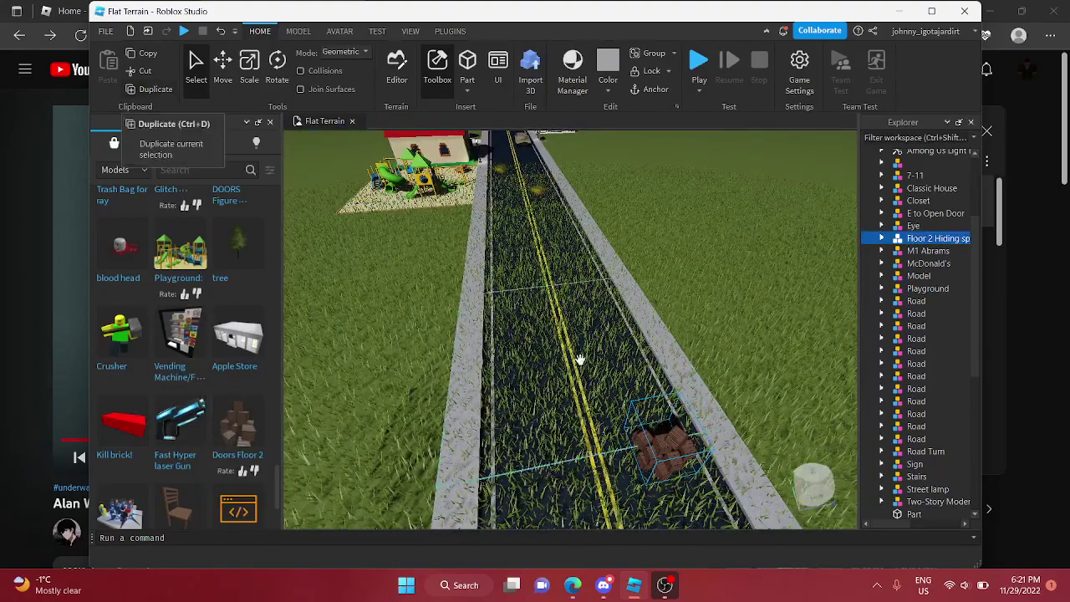
right_click_drag(580, 359, 560, 368)
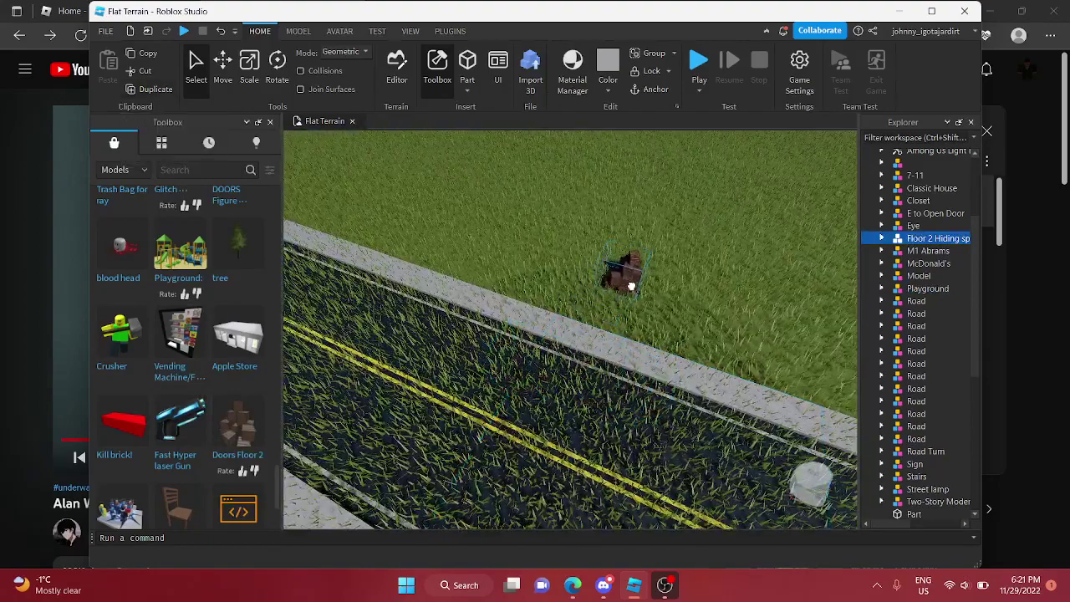
Duplicate the crate pile and move the copy sideways and farther from the road so the two piles are staggered
right_click_drag(631, 286, 573, 274)
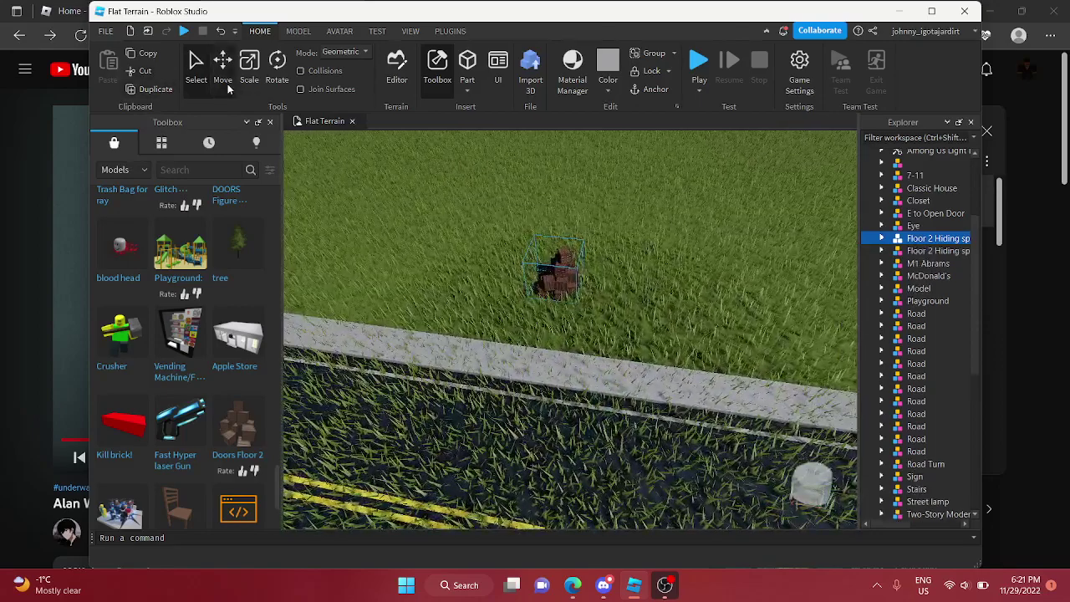
key("d")
left_click_drag(640, 279, 700, 295)
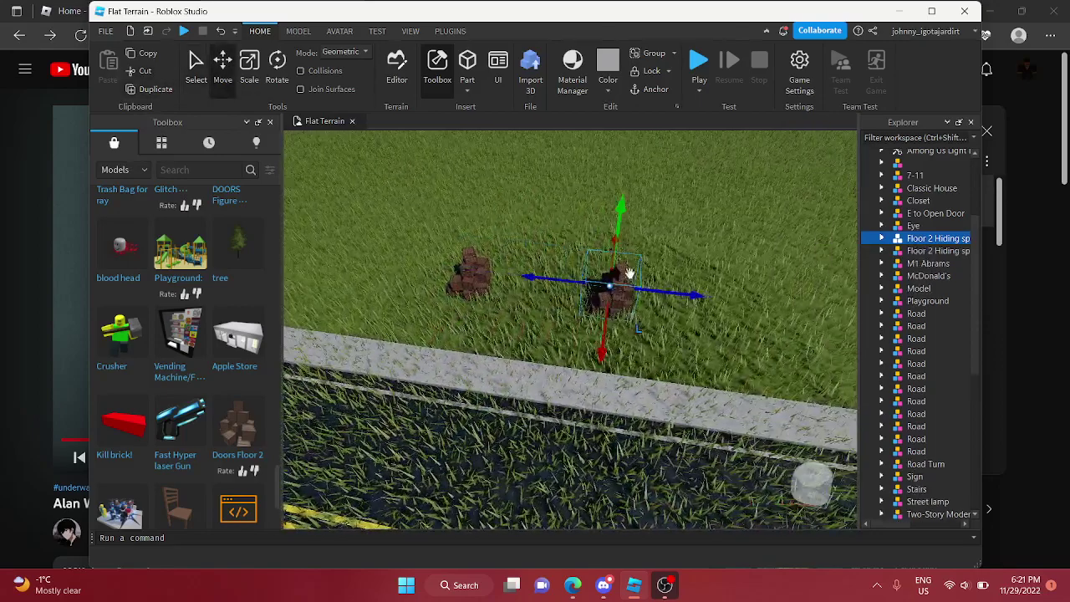
key("a")
right_click_drag(551, 236, 554, 238)
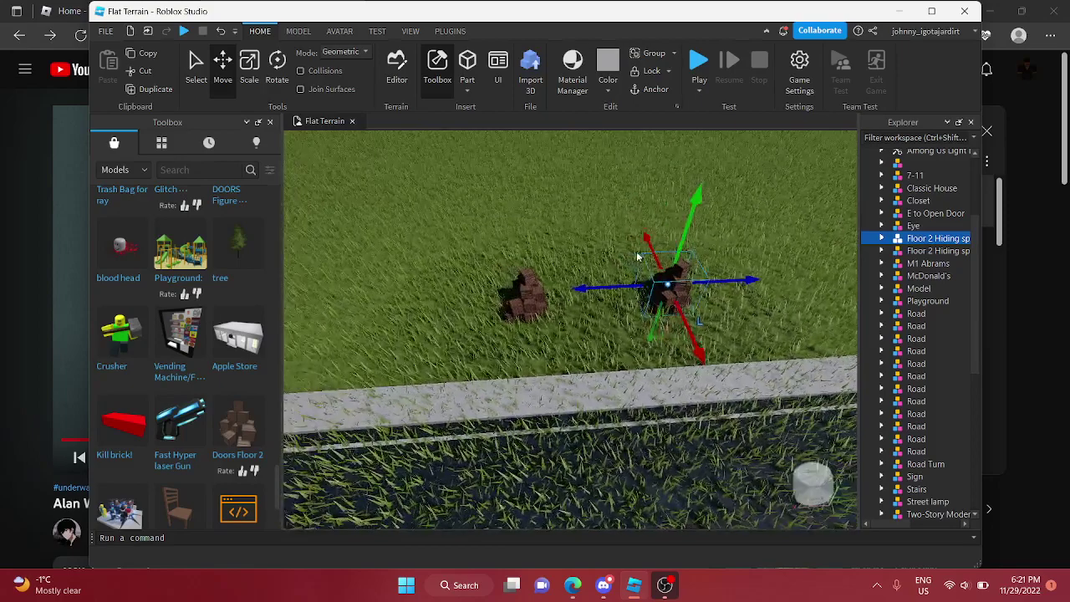
left_click_drag(655, 252, 629, 196)
Duplicate both crate piles, move one pair onto the road, and spread the other two piles farther along the road
right_click_drag(466, 193, 466, 194)
key("s")
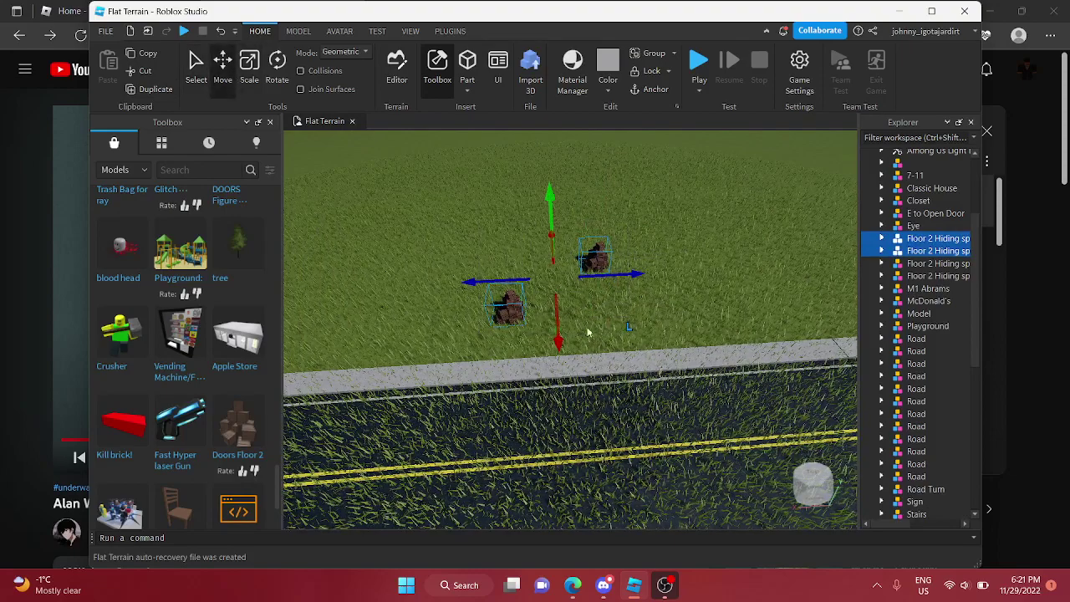
left_click_drag(558, 312, 574, 413)
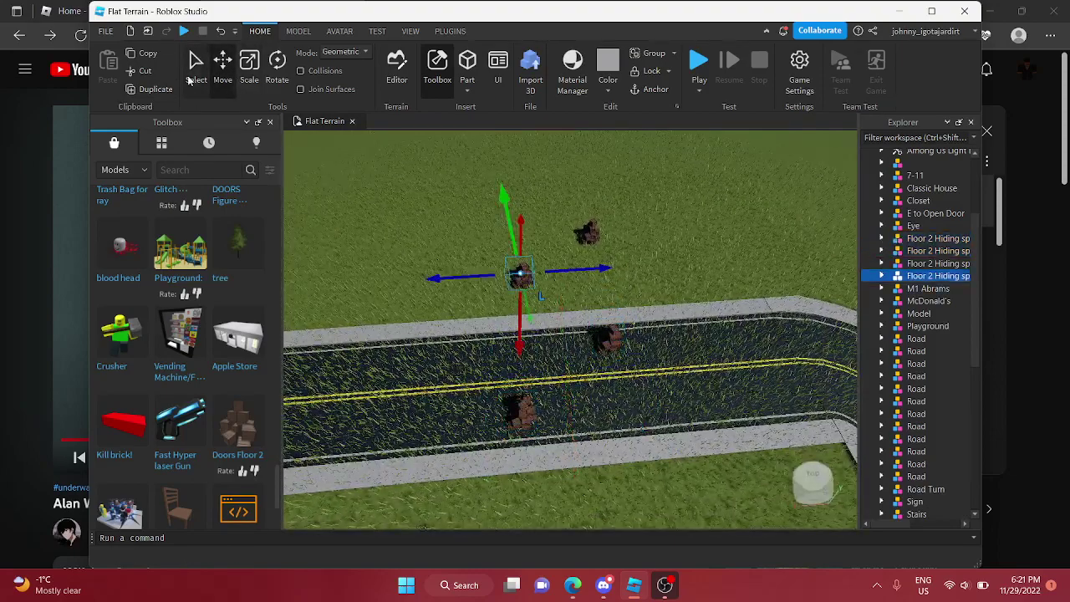
left_click_drag(528, 274, 473, 310)
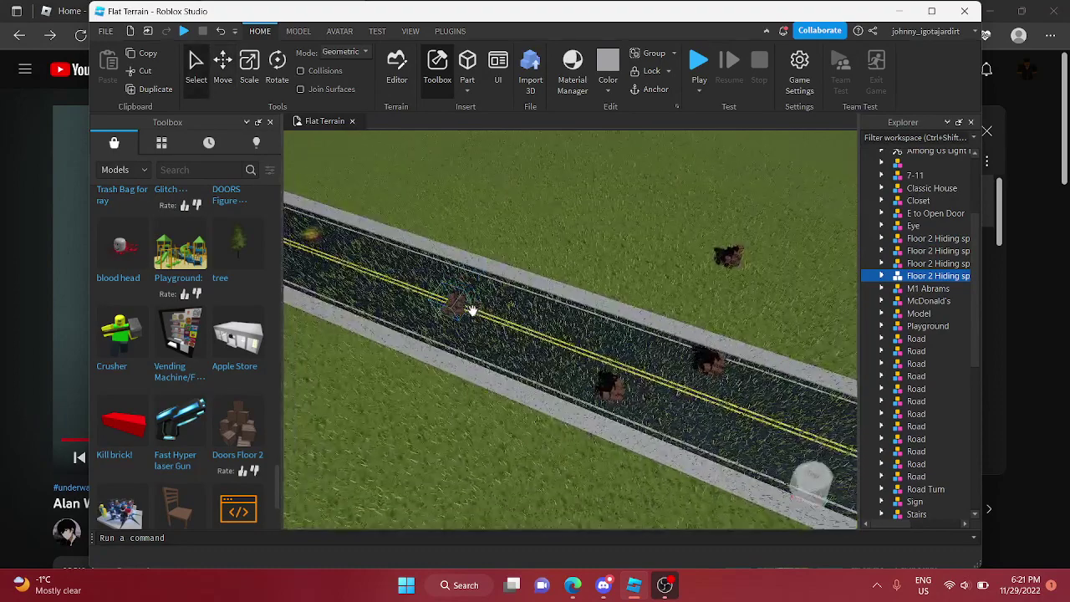
left_click_drag(713, 253, 366, 179)
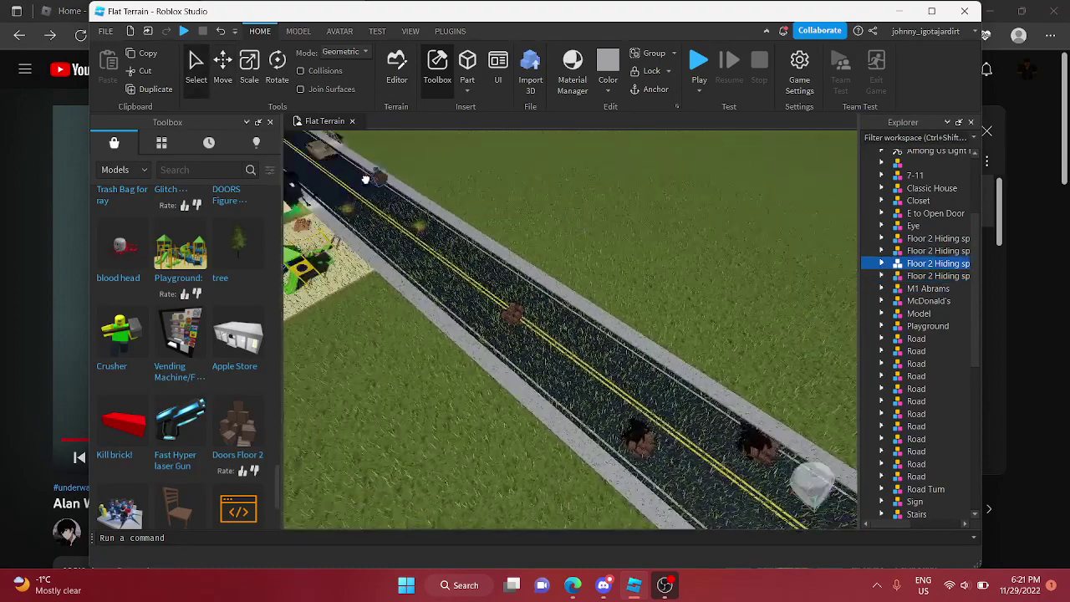
Insert the Kill brick model and place it on the road
right_click_drag(357, 180, 454, 183)
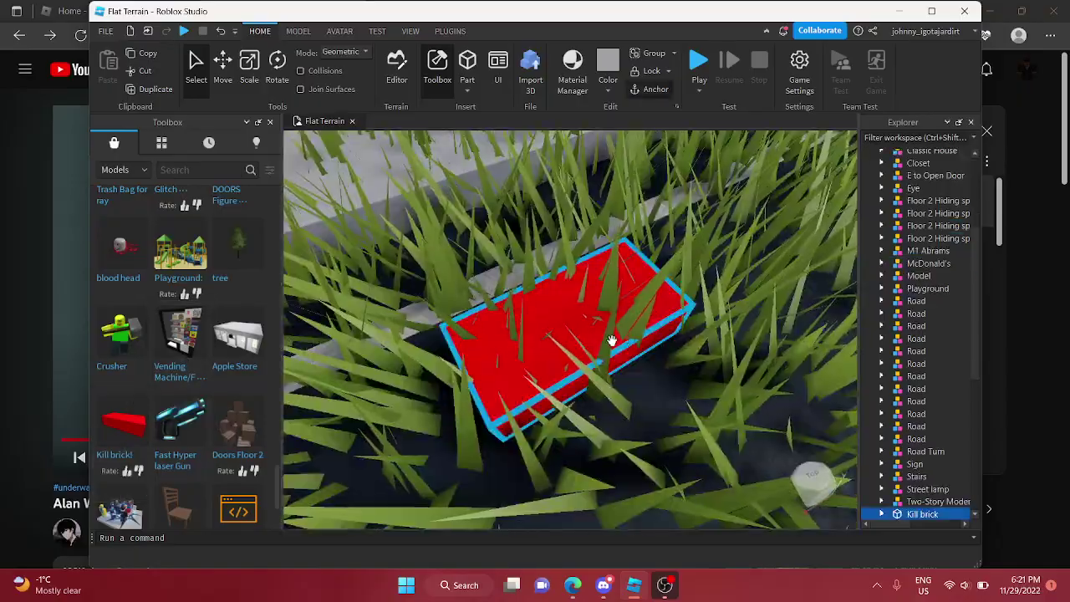
left_click_drag(611, 341, 638, 318)
scroll(669, 326, "down", 5)
right_click_drag(637, 318, 638, 318)
left_click_drag(638, 317, 535, 307)
right_click_drag(535, 307, 435, 313)
key("s")
Insert the Chair model and place it against a crate pile on the road
scroll(250, 372, "down", 1)
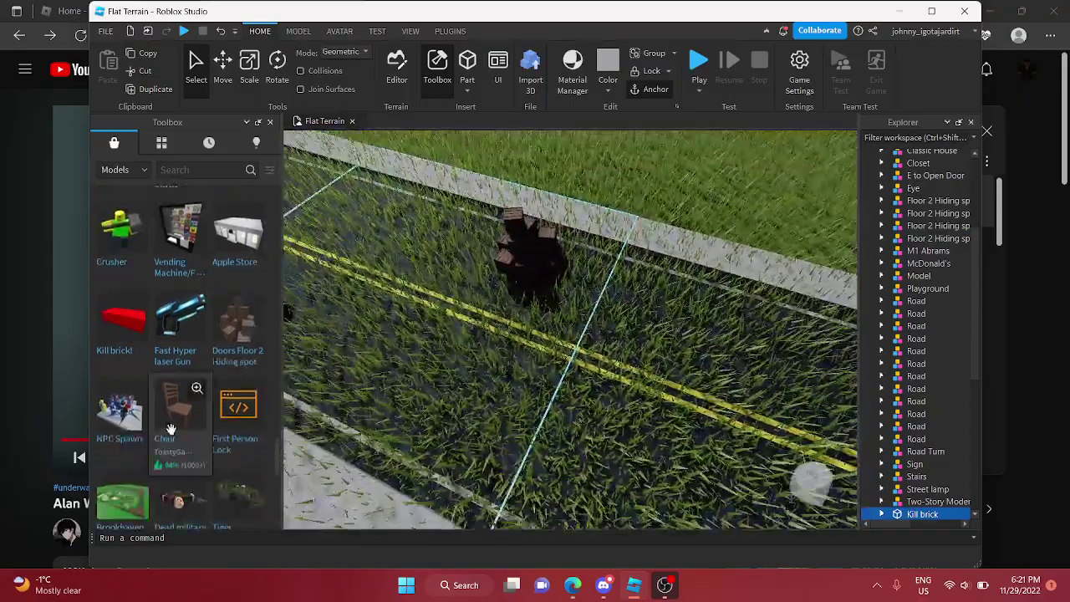
left_click(171, 429)
scroll(585, 330, "down", 3)
left_click_drag(550, 358, 446, 251)
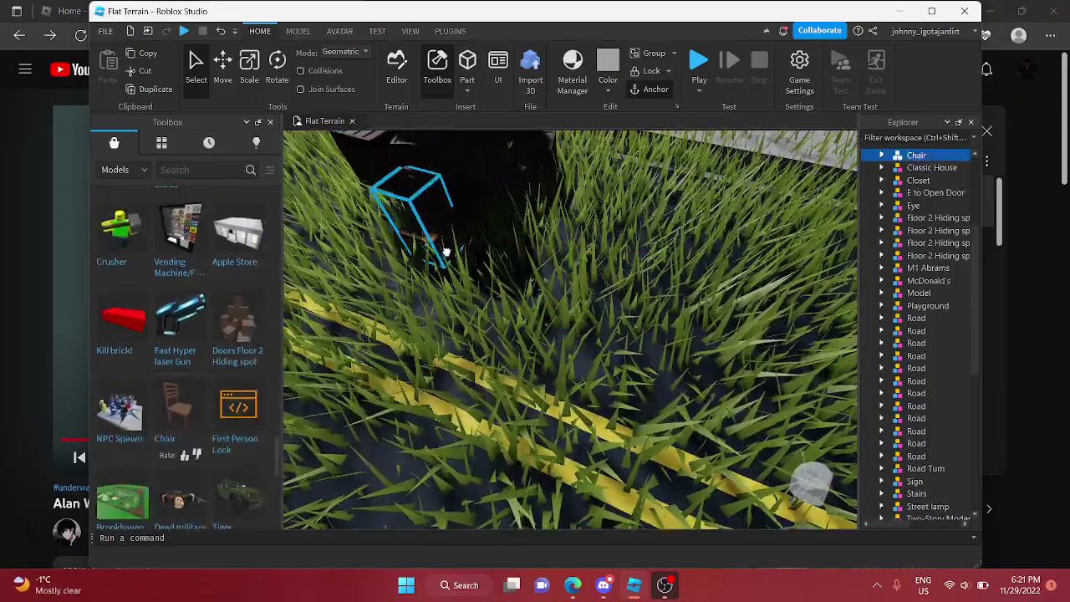
scroll(571, 365, "down", 4)
Insert the Tiger military vehicle model, rotate it, and position it on the road near the crates
right_click_drag(571, 365, 610, 339)
left_click(232, 510)
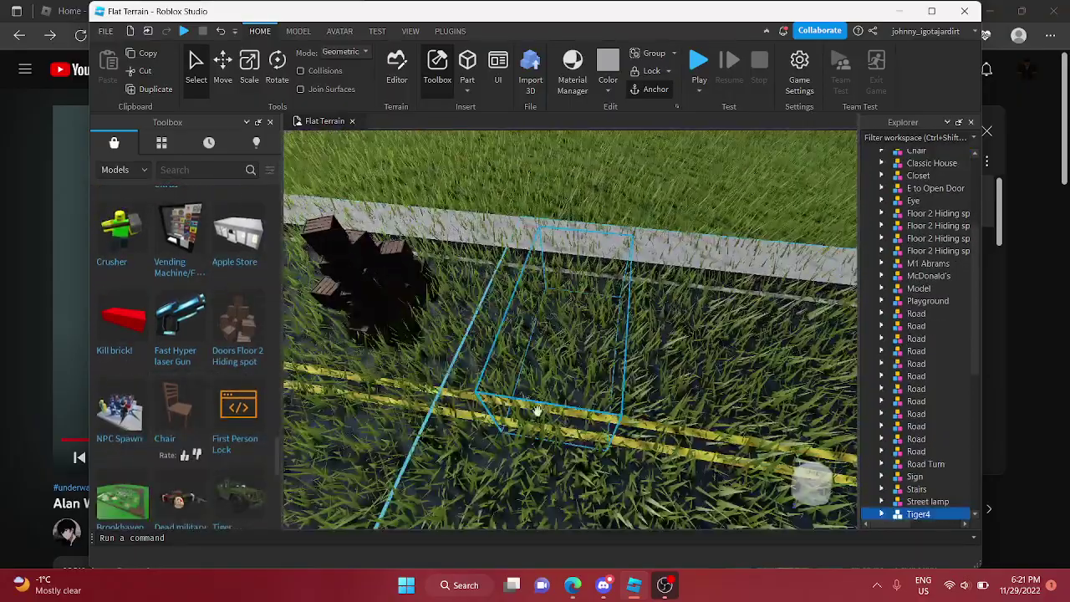
left_click_drag(537, 410, 566, 346)
right_click_drag(566, 346, 566, 347)
left_click_drag(566, 346, 566, 346)
right_click_drag(566, 347, 566, 346)
key("r")
left_click_drag(566, 346, 535, 318)
right_click_drag(533, 319, 533, 319)
Insert the Trash Dumpster model and place it on the outer sidewalk of the road turn
scroll(156, 422, "down", 3)
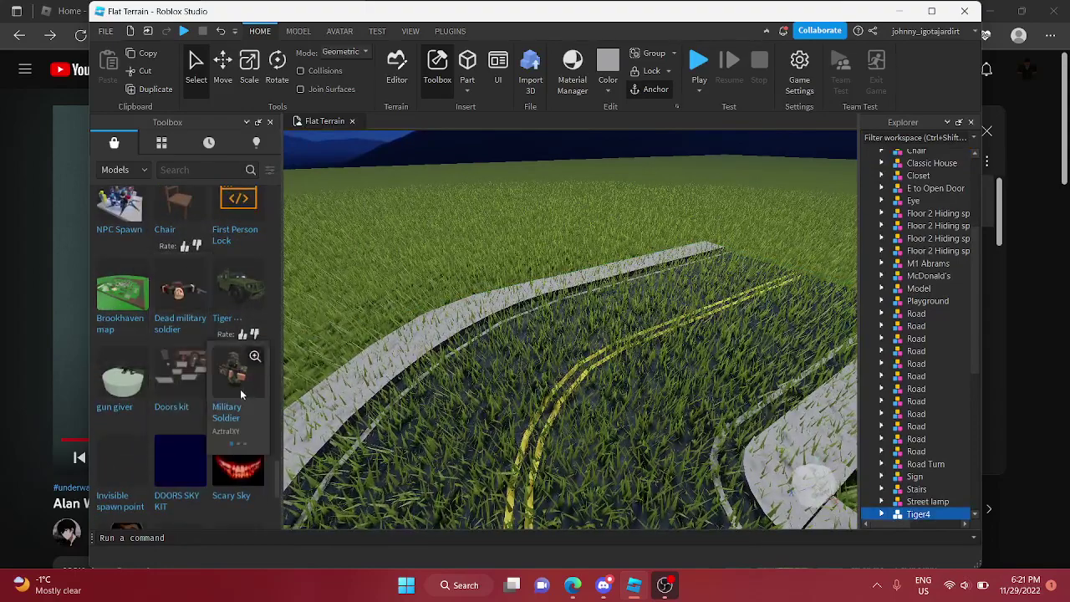
scroll(222, 386, "down", 2)
scroll(127, 456, "down", 3)
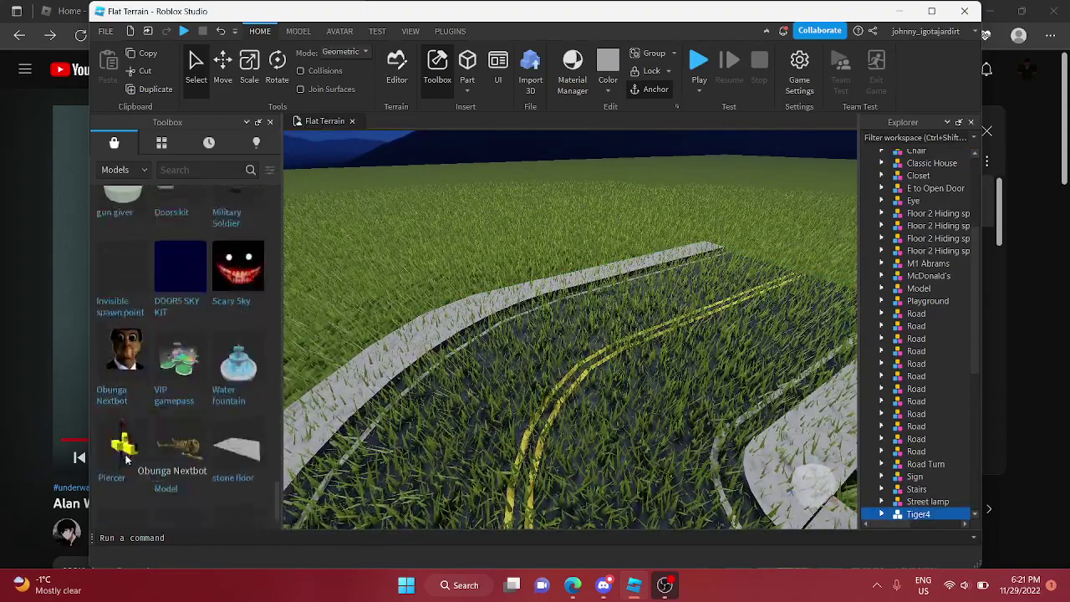
scroll(150, 434, "down", 2)
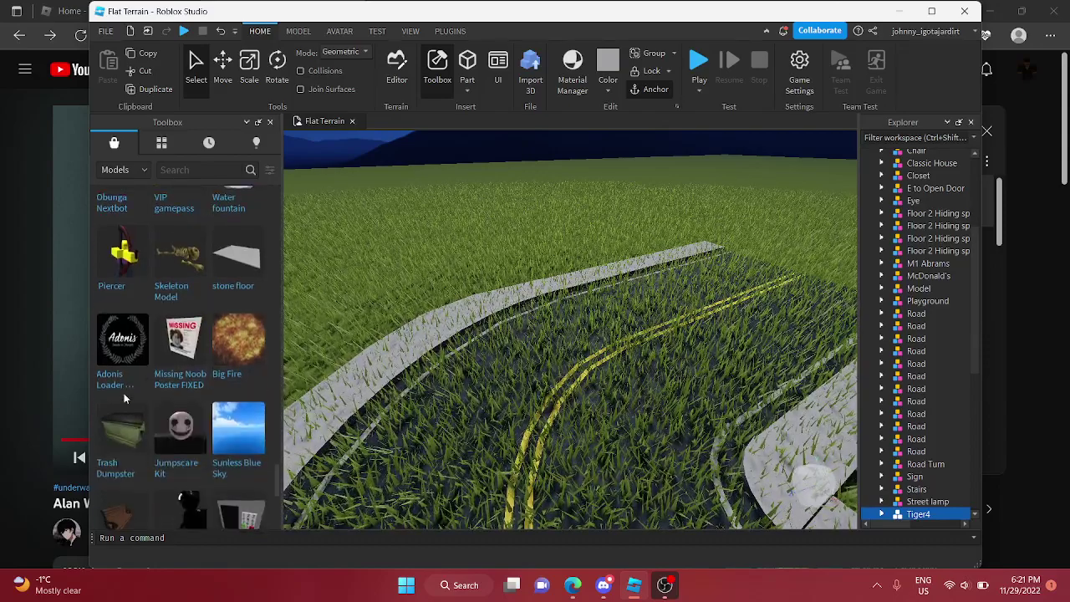
left_click_drag(114, 460, 552, 258)
right_click_drag(543, 264, 468, 430)
Insert the Working Car model, rotate it, and place it in the road lane at the road turn
scroll(485, 425, "down", 3)
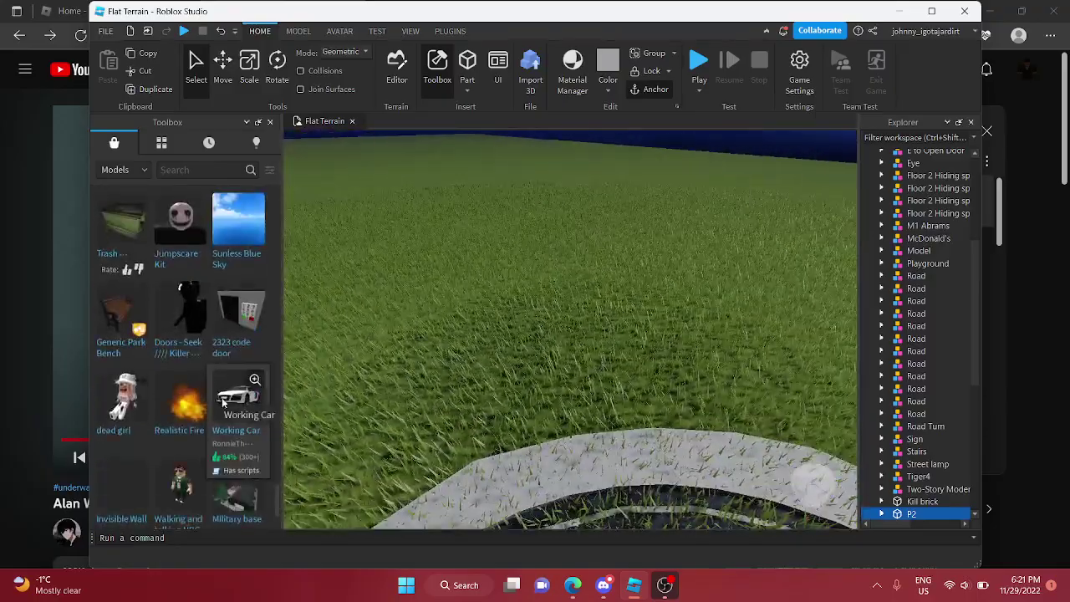
left_click(223, 403)
right_click_drag(616, 430, 585, 385)
scroll(585, 385, "down", 3)
left_click_drag(665, 334, 519, 368)
key("r")
right_click_drag(499, 318, 492, 320)
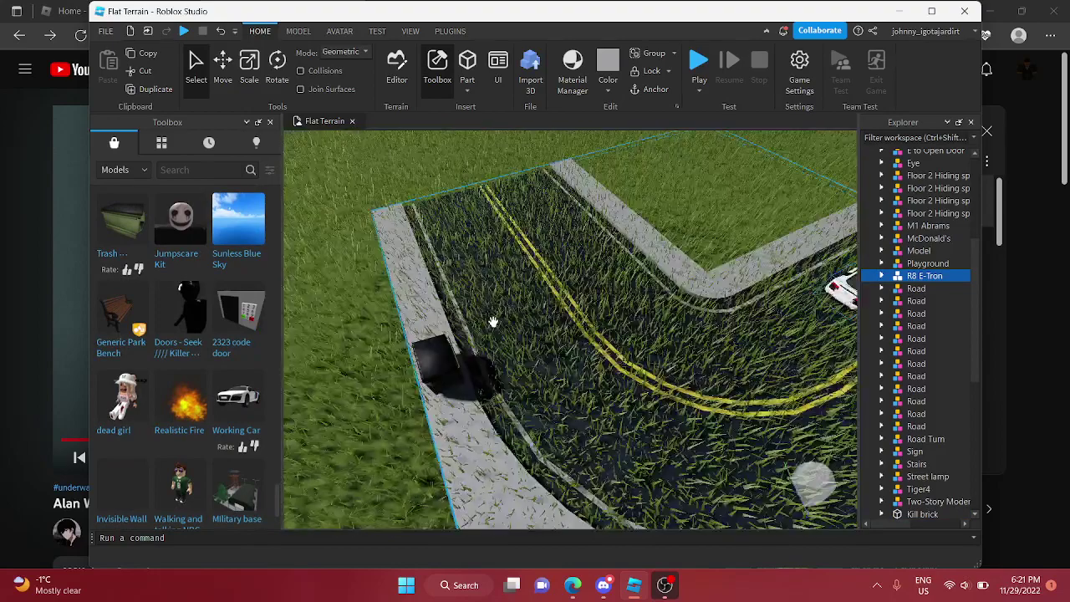
Insert the Military base model, rotate it so its fenced entrance faces the road, and set it against the road turn's outer edge
scroll(238, 341, "down", 3)
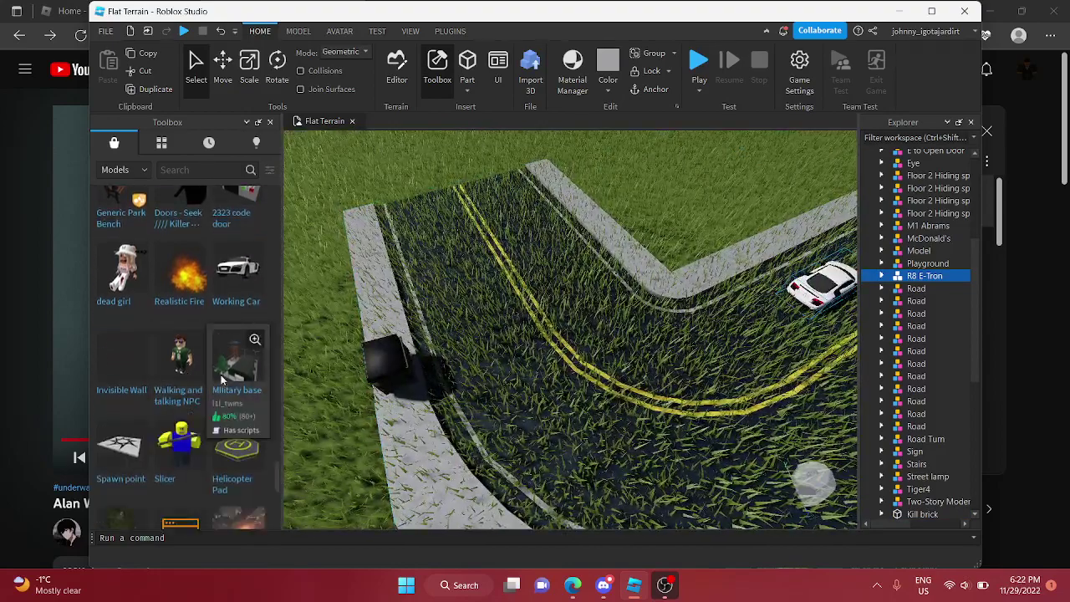
scroll(493, 335, "down", 5)
right_click_drag(493, 335, 525, 320)
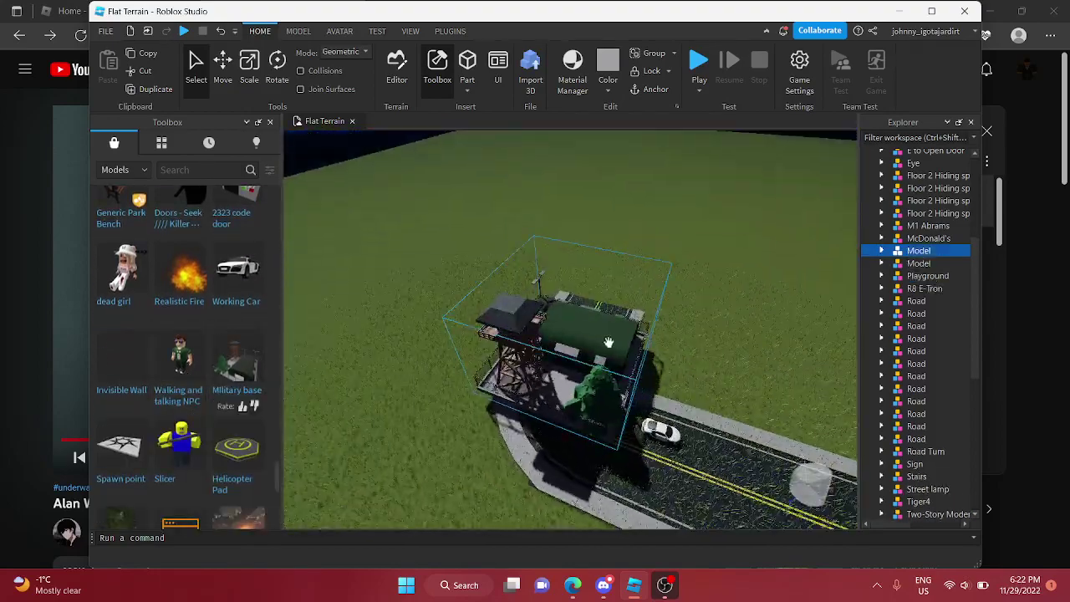
left_click_drag(609, 343, 378, 223)
key("r")
key("r")
key("r")
key("w")
scroll(449, 293, "up", 10)
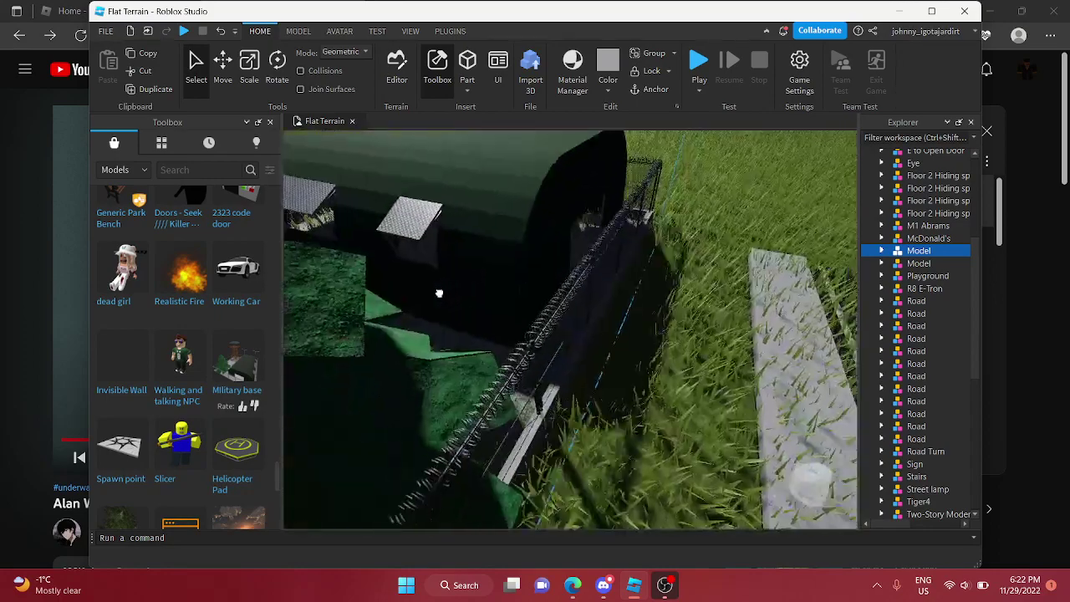
scroll(439, 294, "down", 4)
key("r")
key("r")
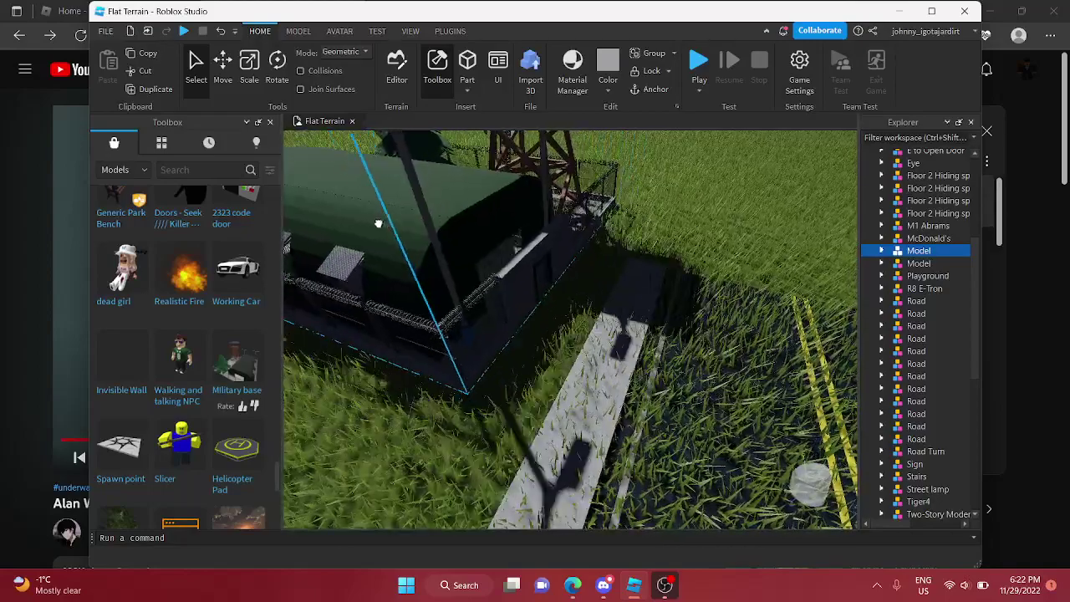
scroll(378, 223, "up", 6)
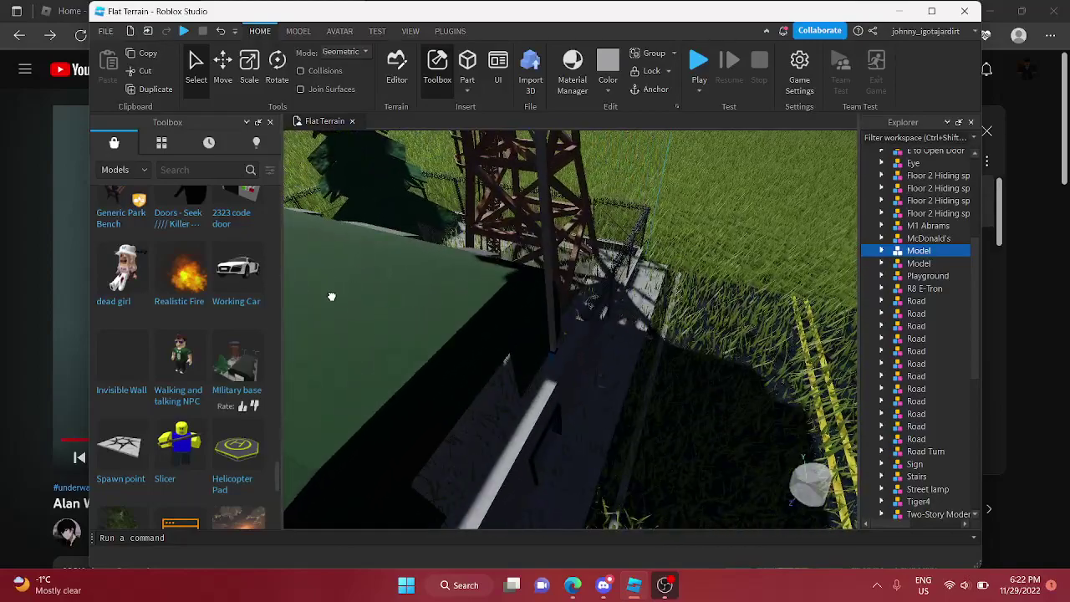
scroll(332, 296, "down", 3)
left_click(672, 279)
Insert the Helicopter Pad model and place it on the grass near the road turn
right_click_drag(672, 279, 671, 279)
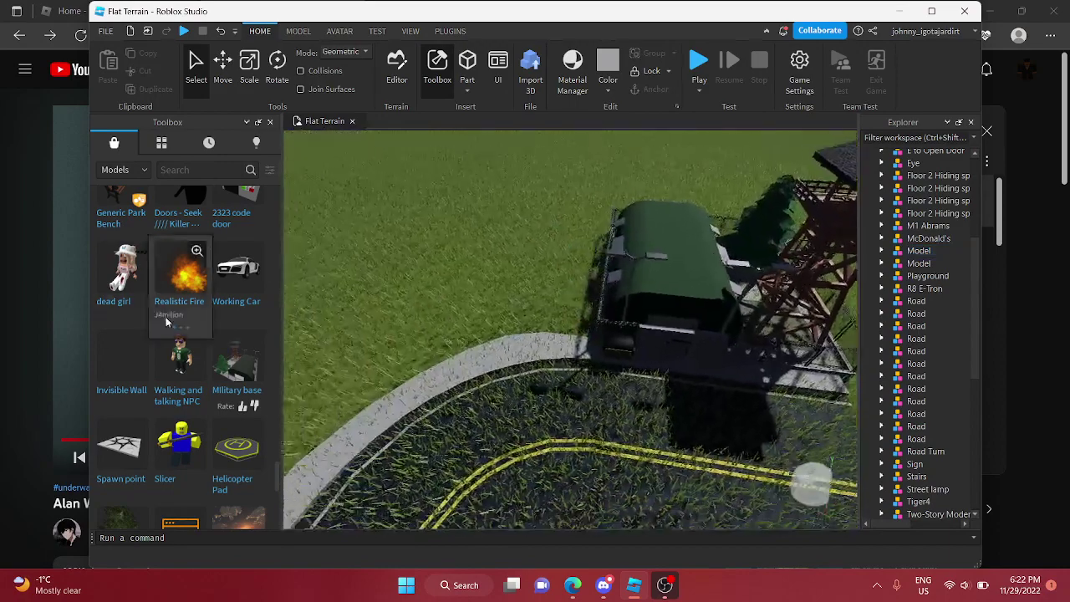
scroll(168, 322, "down", 1)
scroll(298, 382, "down", 1)
left_click(264, 364)
left_click_drag(572, 322, 560, 281)
right_click_drag(551, 285, 551, 285)
Insert the Apartment building model and place it on the grass alongside the road, just before the road turn
right_click_drag(442, 311, 441, 311)
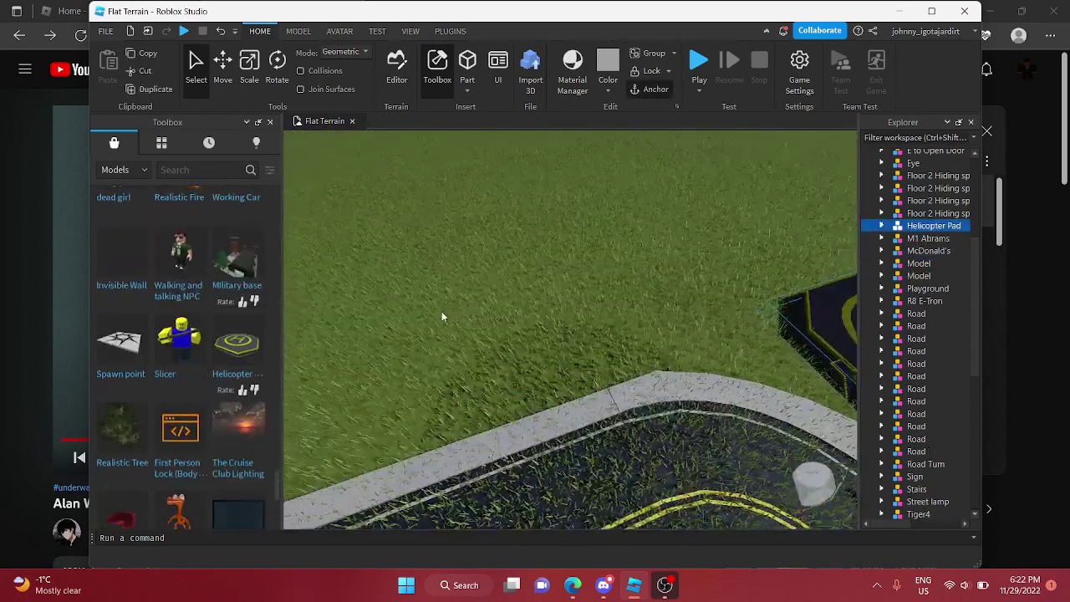
scroll(191, 428, "down", 1)
scroll(266, 451, "down", 3)
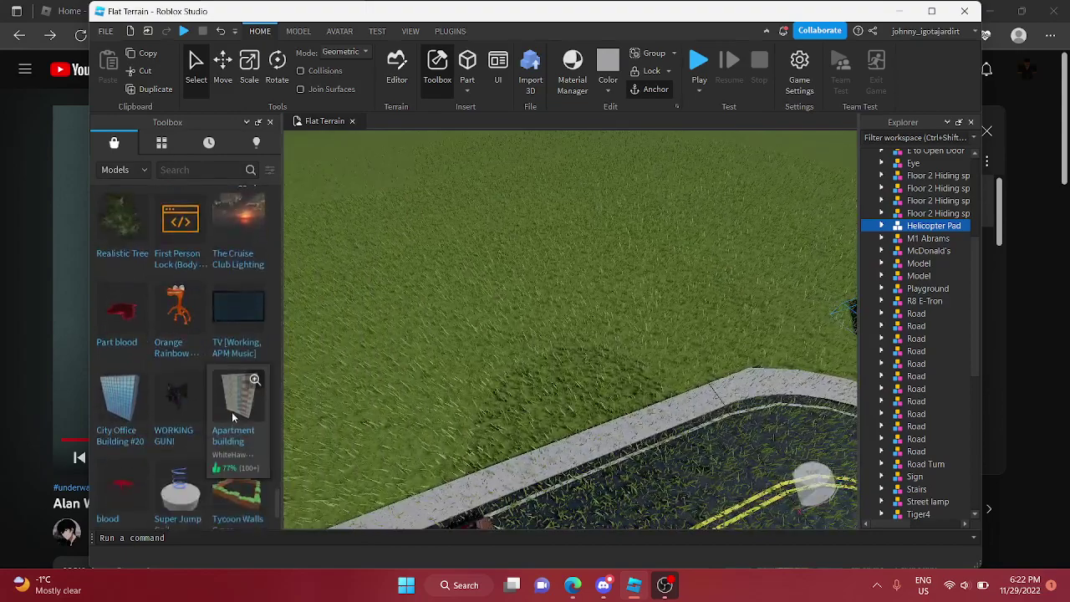
left_click_drag(233, 416, 577, 423)
key("a")
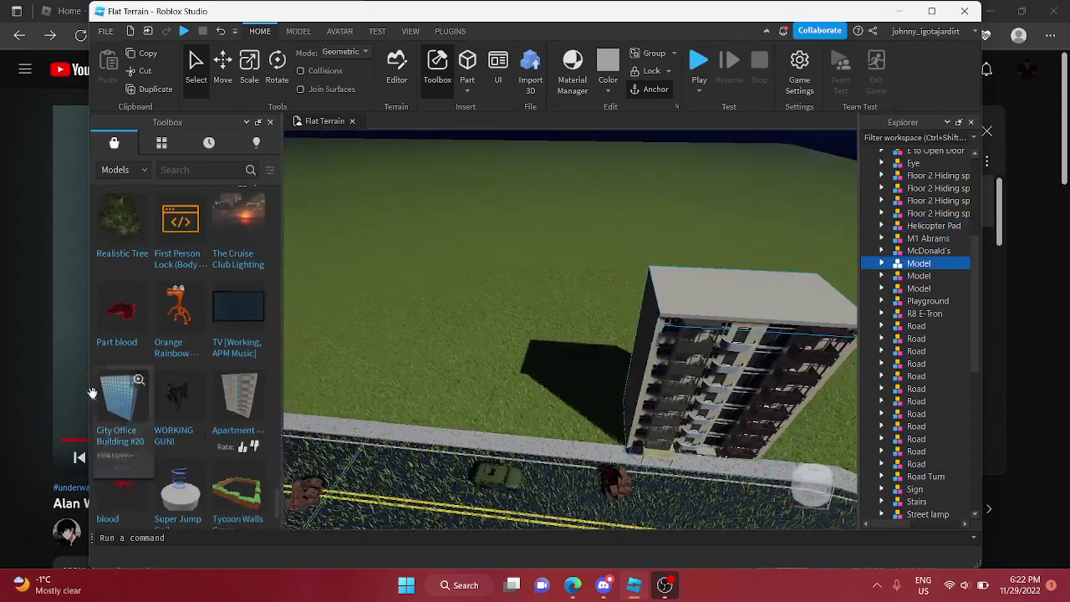
Insert the City Office Building #20 model and place it along the sidewalk beside the apartment building
left_click(100, 401)
key("s")
left_click_drag(549, 354, 521, 477)
key("a")
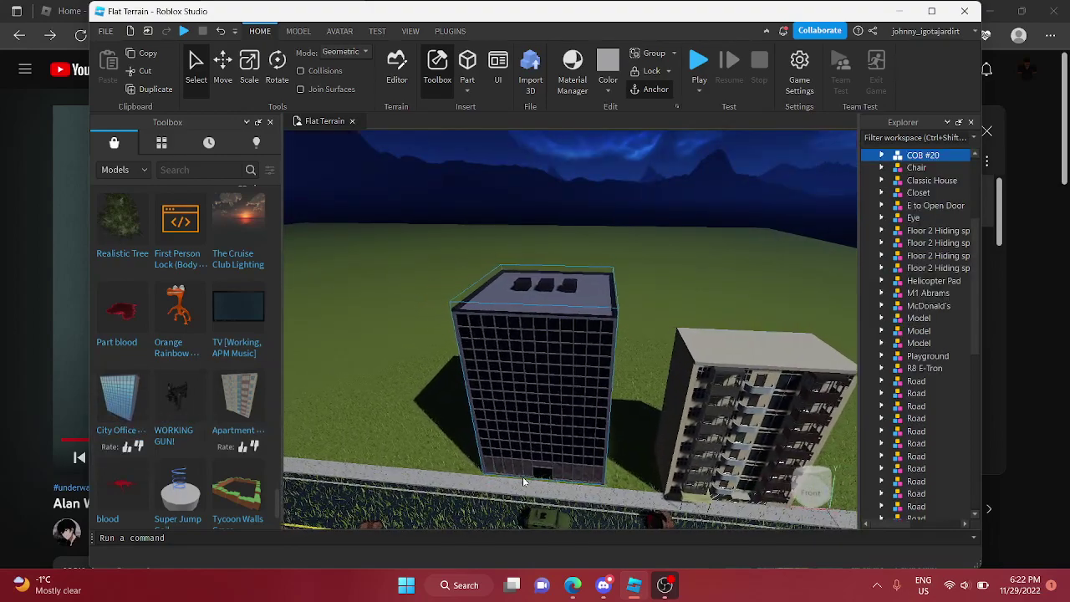
Insert the Lion Air airplane model and move it far out onto the open grass behind the office building
right_click_drag(408, 362, 428, 385)
key("s")
scroll(160, 365, "down", 2)
scroll(163, 366, "down", 3)
key("w")
key("a")
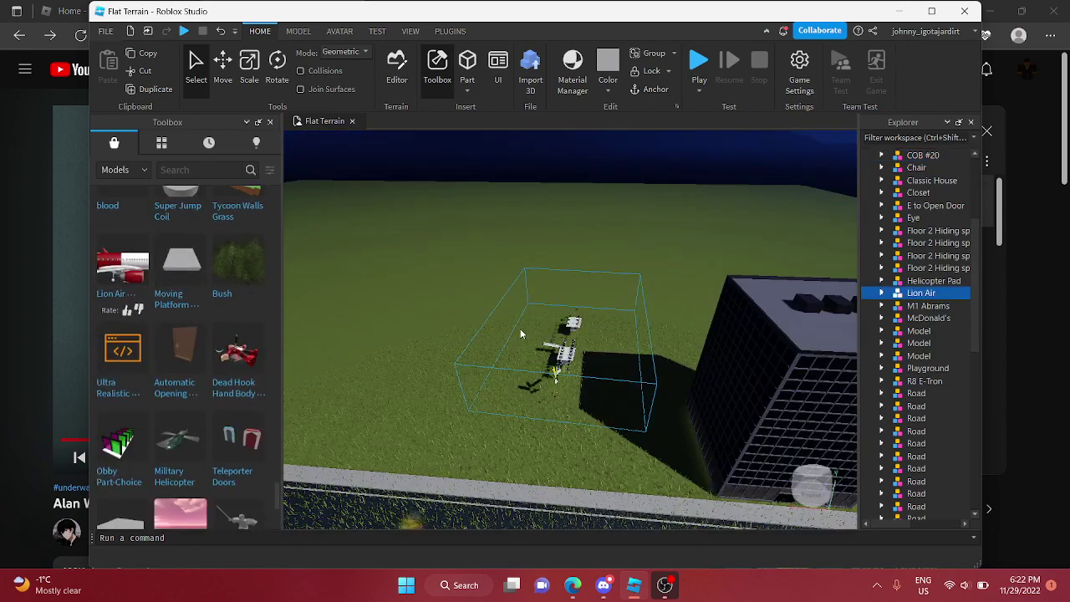
left_click_drag(567, 345, 598, 219)
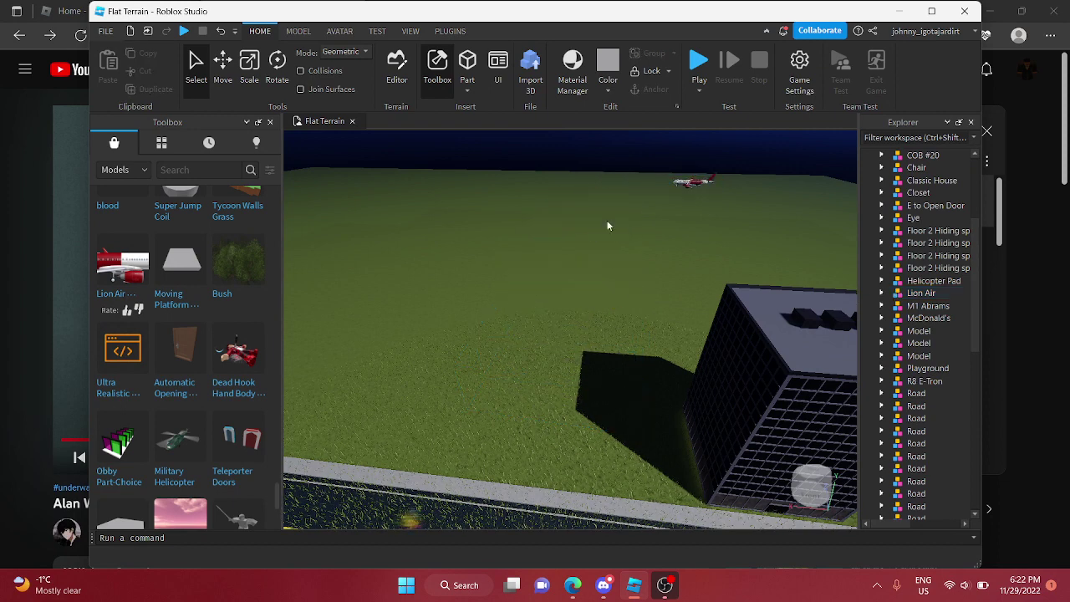
Insert the Military Helicopter model, adjust its orientation, and set it on the helicopter pad near the military base
left_click(189, 437)
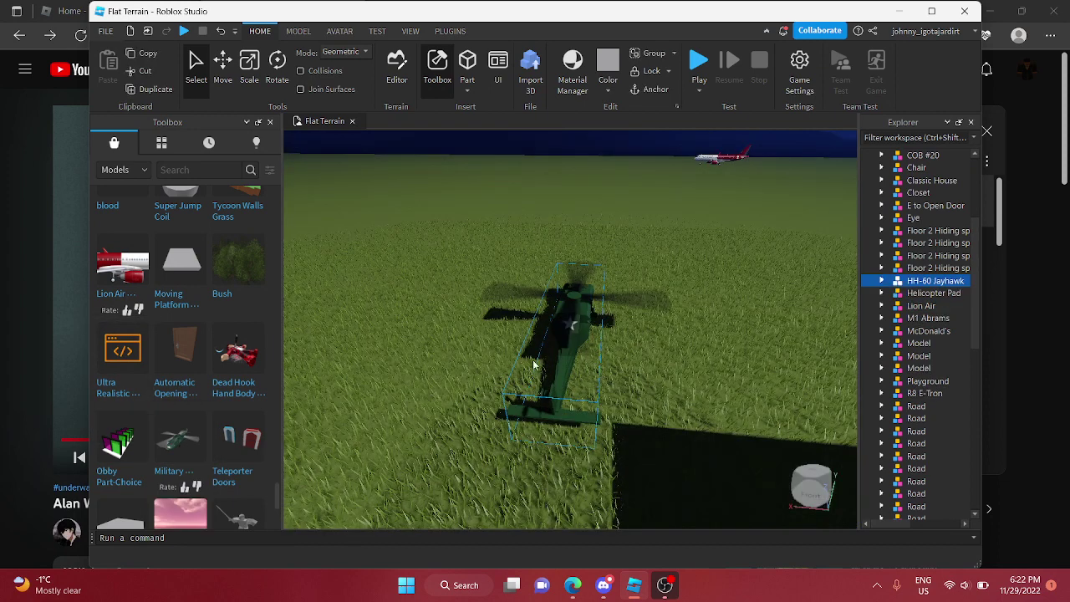
left_click_drag(543, 376, 575, 340)
key("s")
key("t")
key("t")
key("t")
key("t")
right_click_drag(575, 342, 575, 340)
left_click_drag(575, 340, 697, 281)
right_click_drag(626, 285, 697, 282)
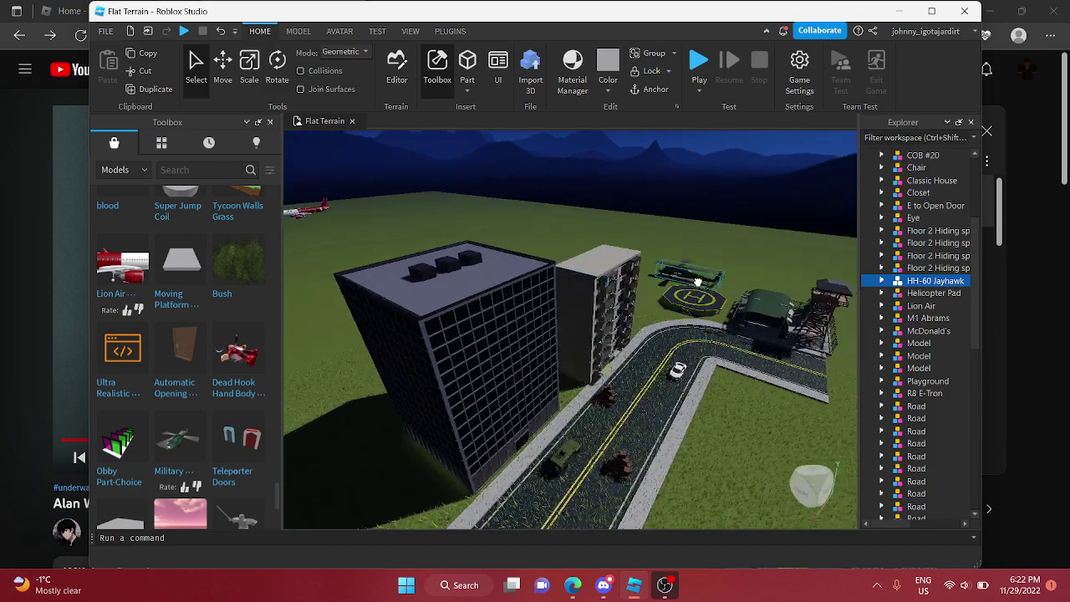
left_click_drag(698, 282, 703, 304)
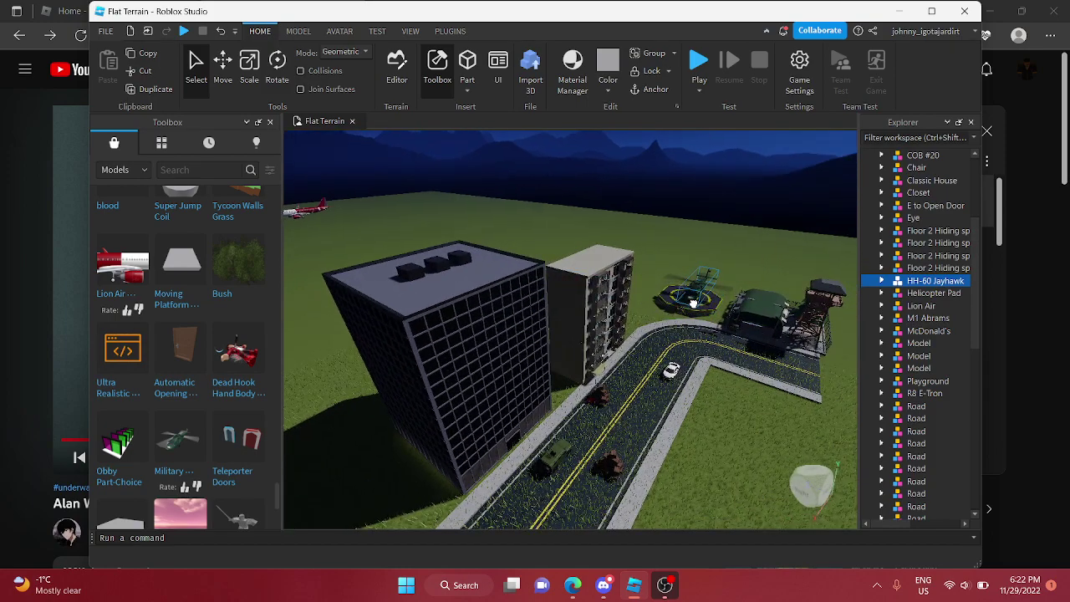
Insert the Obby Part-Choice model, rotate it, and place it on the grass beside the sidewalk near the McDonald's
right_click_drag(693, 304, 160, 302)
scroll(267, 359, "down", 3)
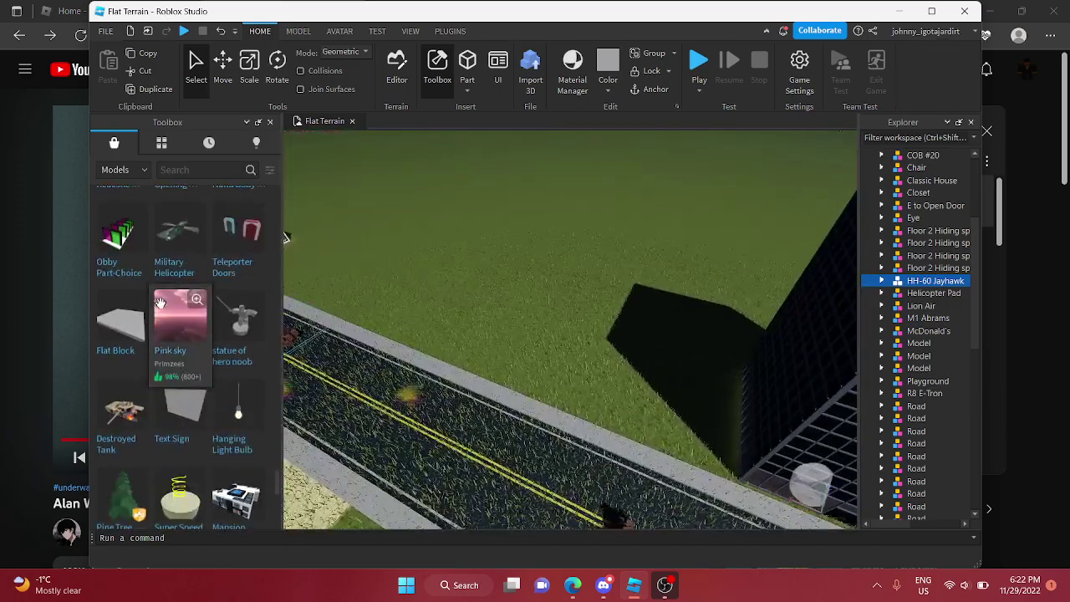
key("w")
left_click_drag(131, 258, 438, 322)
right_click_drag(567, 347, 438, 322)
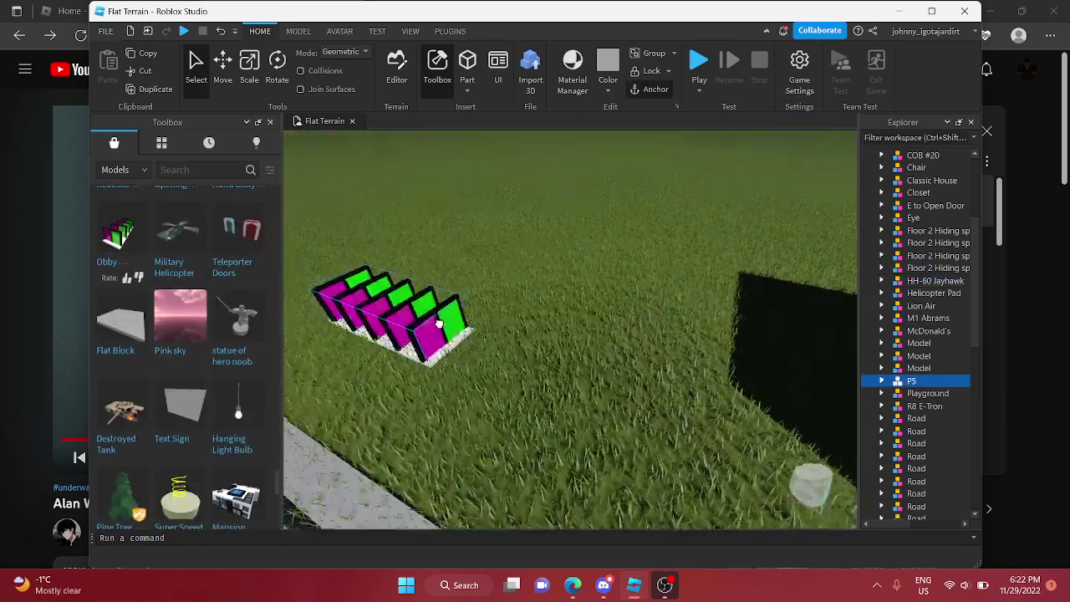
left_click_drag(438, 322, 448, 323)
right_click_drag(438, 323, 448, 323)
left_click_drag(448, 323, 443, 325)
right_click_drag(448, 323, 443, 324)
left_click_drag(443, 325, 544, 348)
key("w")
key("r")
key("s")
right_click_drag(544, 348, 545, 350)
Insert the Destroyed Tank model, rotate it, and place it on the road near the playground
key("d")
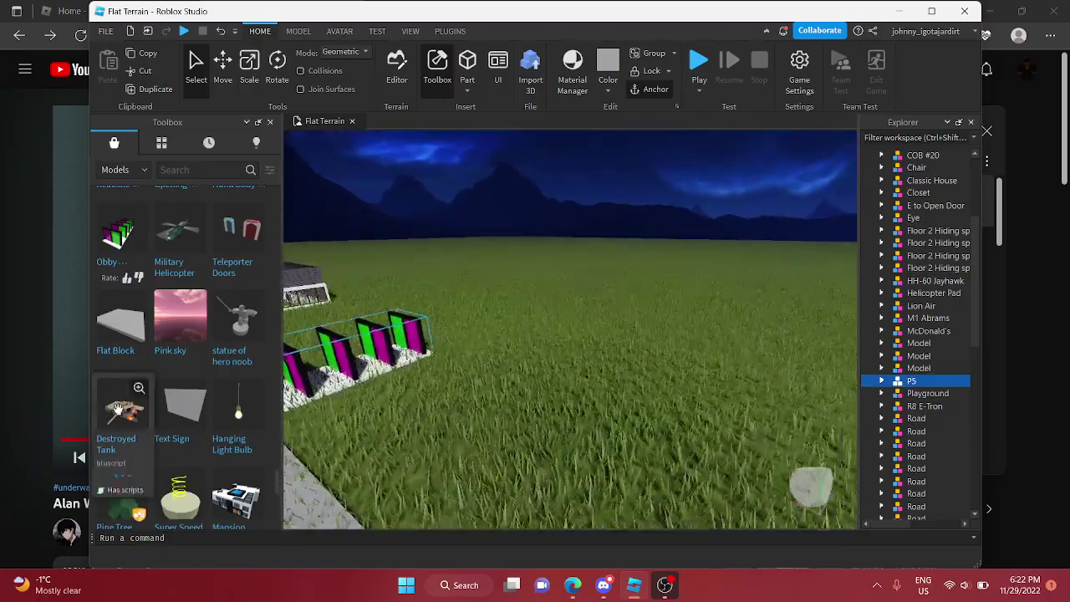
key("d")
left_click_drag(573, 339, 587, 337)
right_click_drag(573, 340, 587, 337)
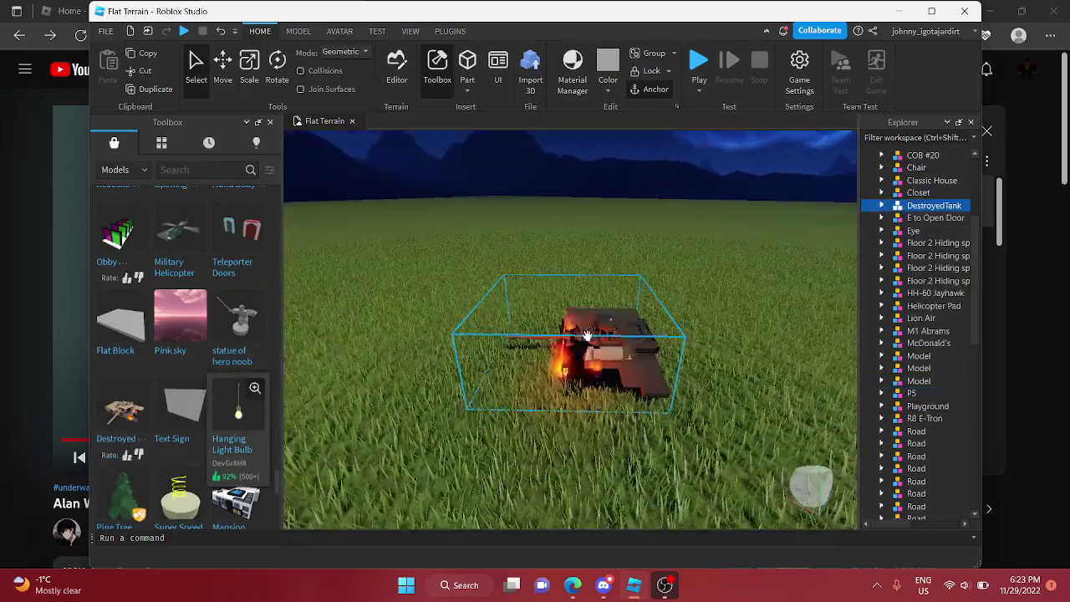
left_click_drag(588, 336, 559, 389)
right_click_drag(587, 337, 559, 390)
left_click_drag(559, 390, 555, 391)
right_click_drag(559, 389, 555, 391)
left_click_drag(555, 390, 554, 389)
right_click_drag(555, 390, 555, 389)
left_click_drag(554, 389, 532, 390)
right_click_drag(554, 389, 532, 390)
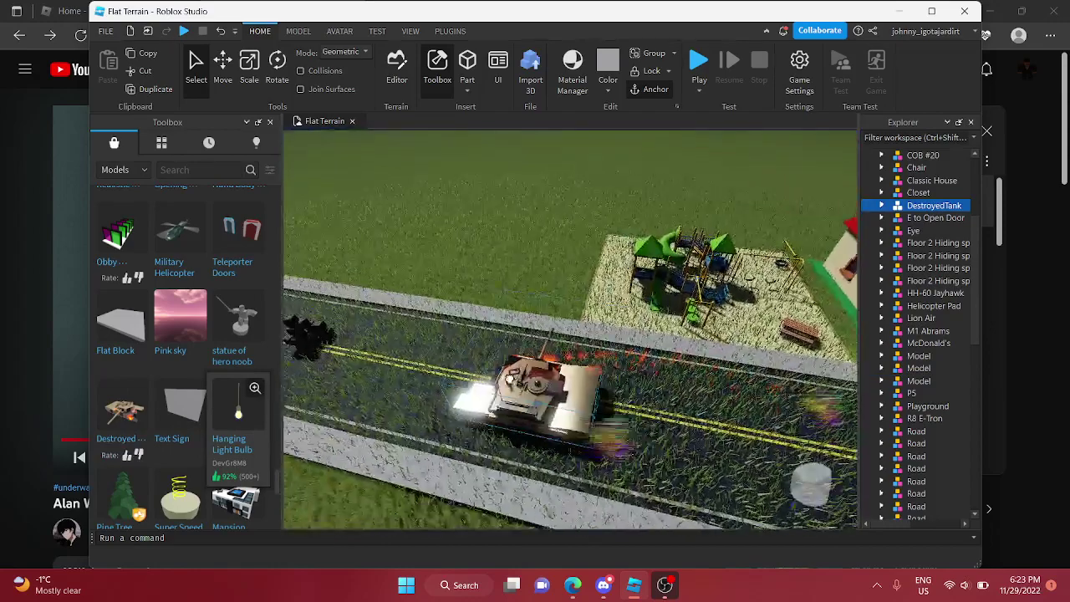
key("r")
left_click_drag(532, 390, 478, 385)
left_click(534, 231)
Insert the Pine Tree model and scatter eight trees on the grass across the road from the playground
right_click_drag(534, 231, 535, 227)
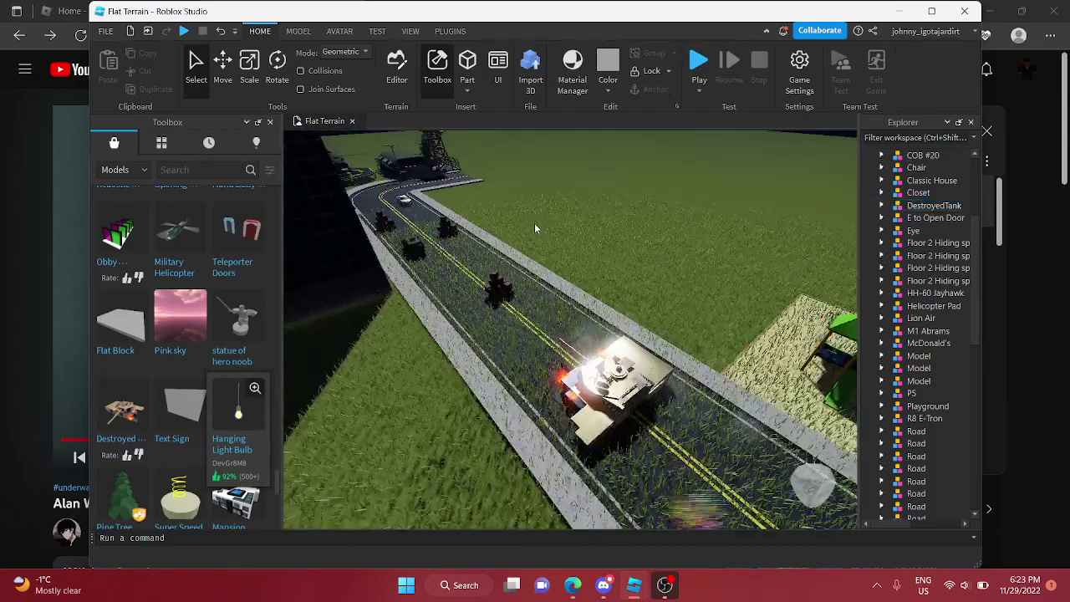
key("s")
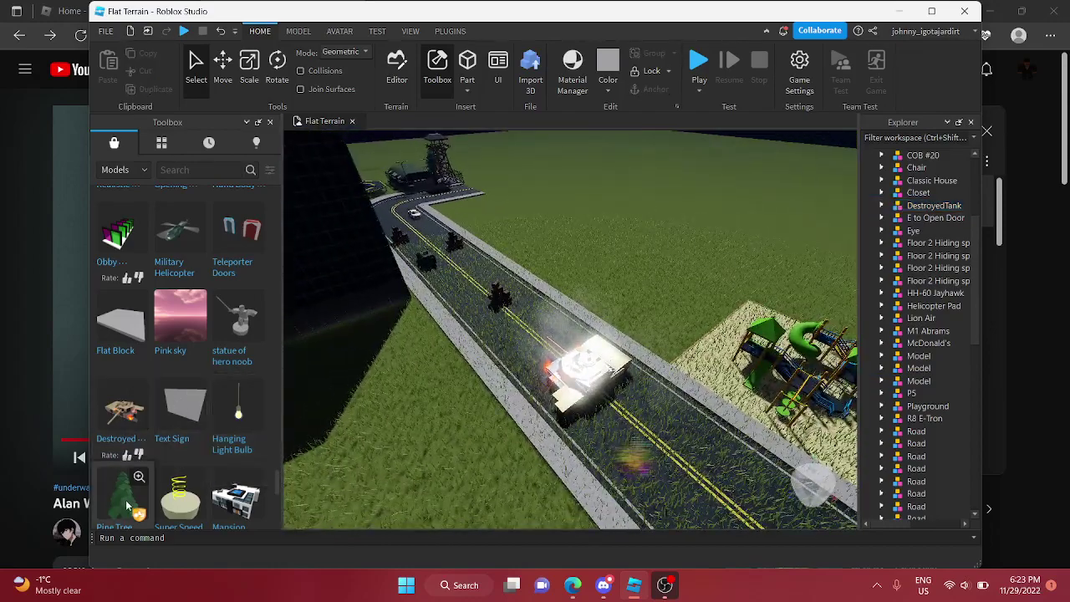
left_click(138, 495)
left_click_drag(604, 311, 552, 346)
right_click_drag(593, 326, 552, 346)
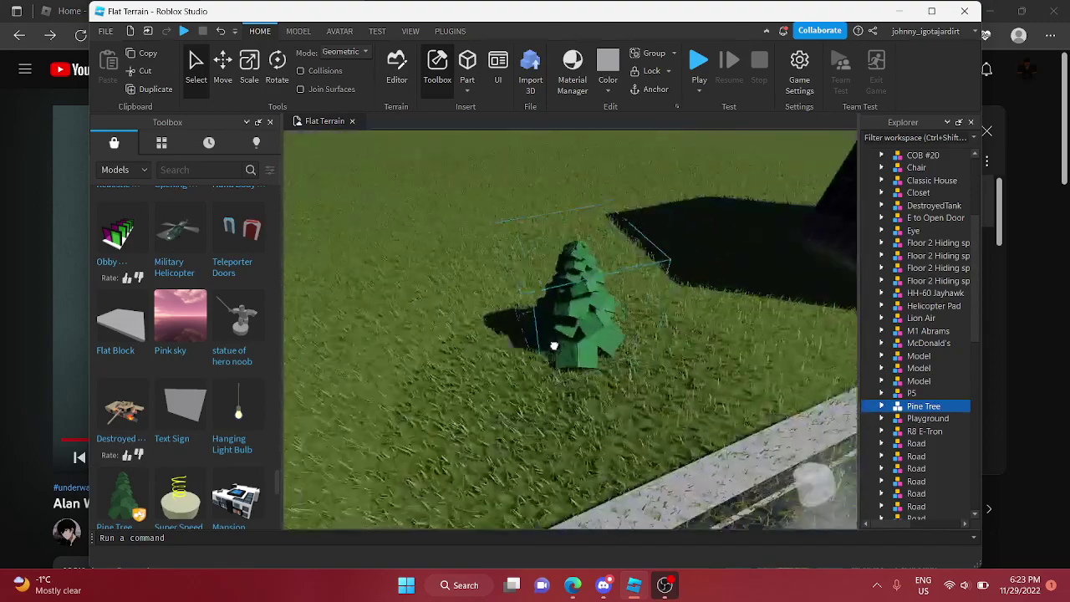
left_click_drag(551, 346, 444, 276)
key("s")
key("s")
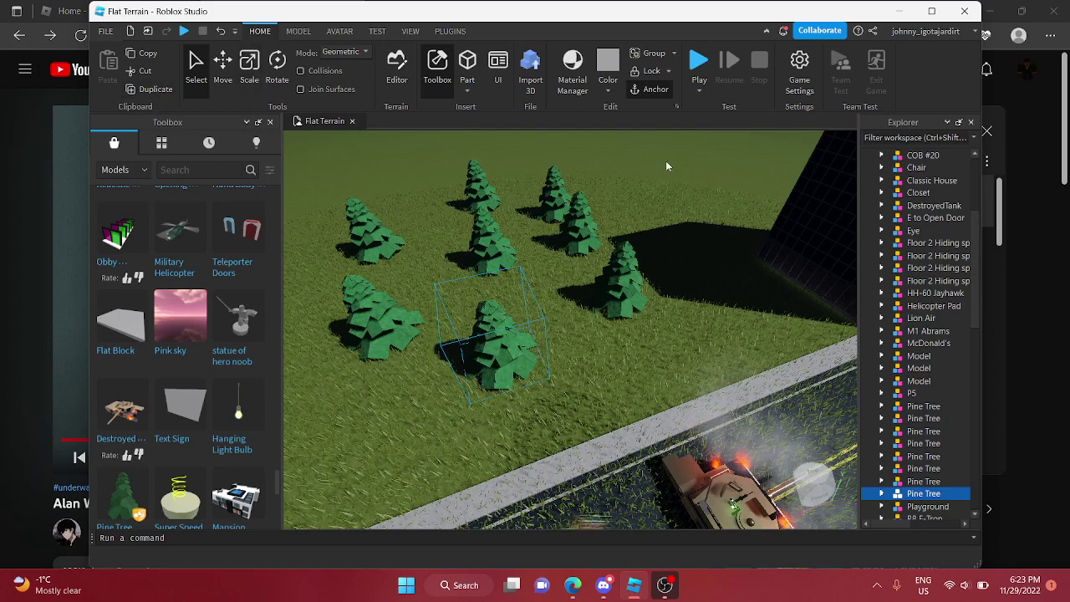
Duplicate the group of eight pine trees and place the copies on the grass behind the Obby Part-Choice model
key("s")
left_click_drag(644, 156, 330, 372)
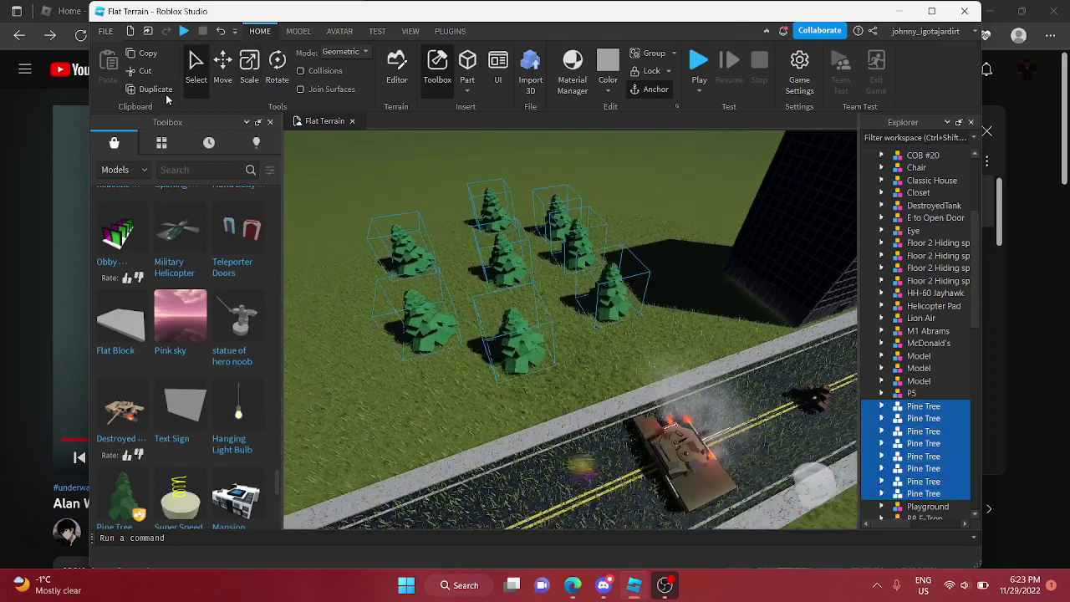
left_click(165, 92)
left_click_drag(507, 256, 394, 228)
key("s")
key("a")
key("s")
key("a")
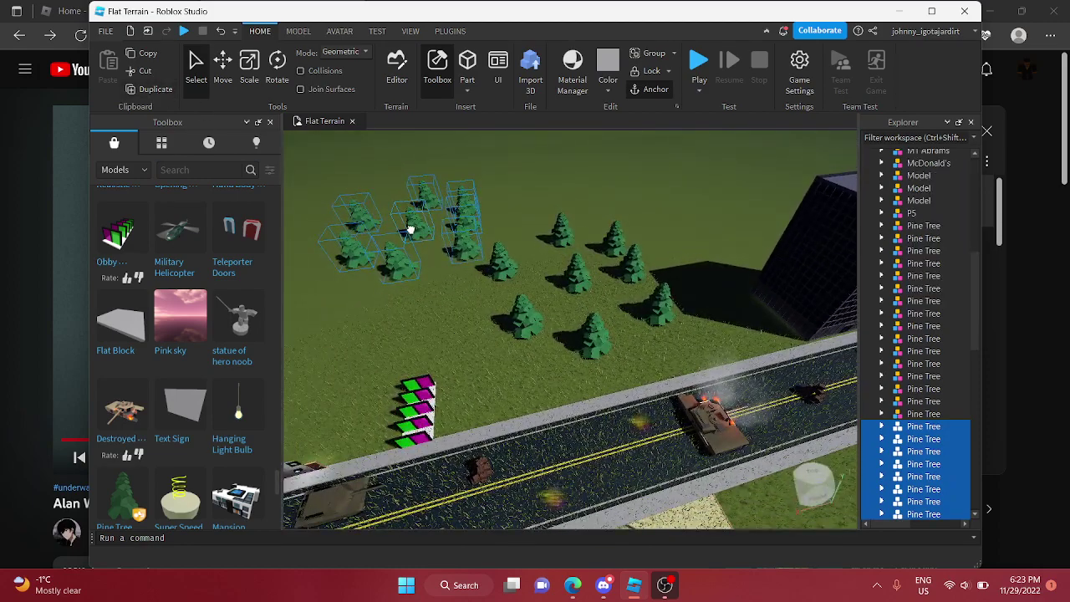
Extend the forest with further copies of the pine tree group, placed behind the existing trees and beside the office building
key("s")
key("a")
left_click_drag(409, 230, 621, 215)
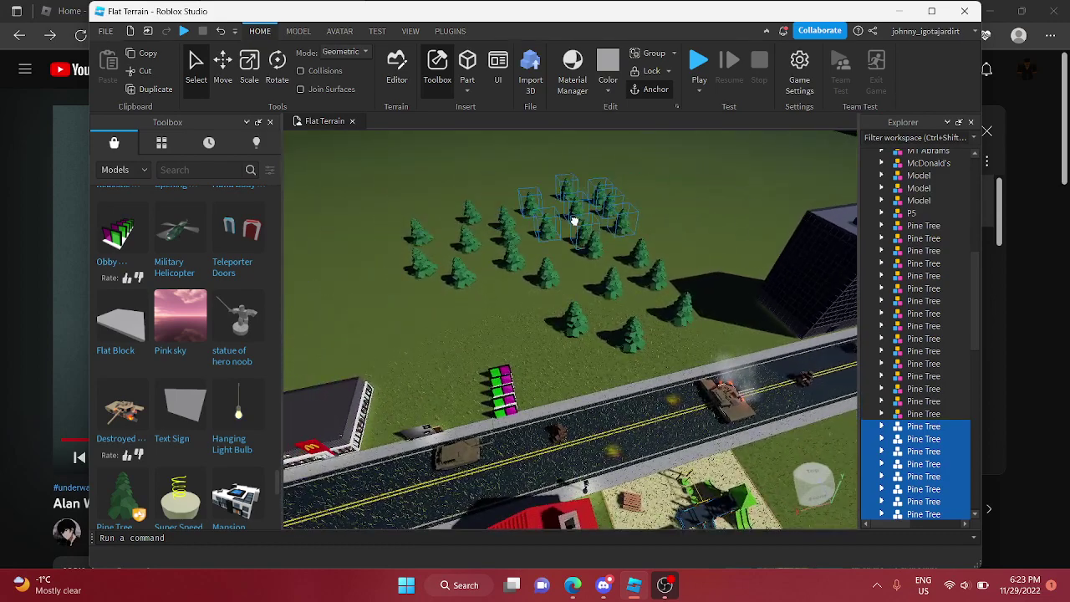
key("d")
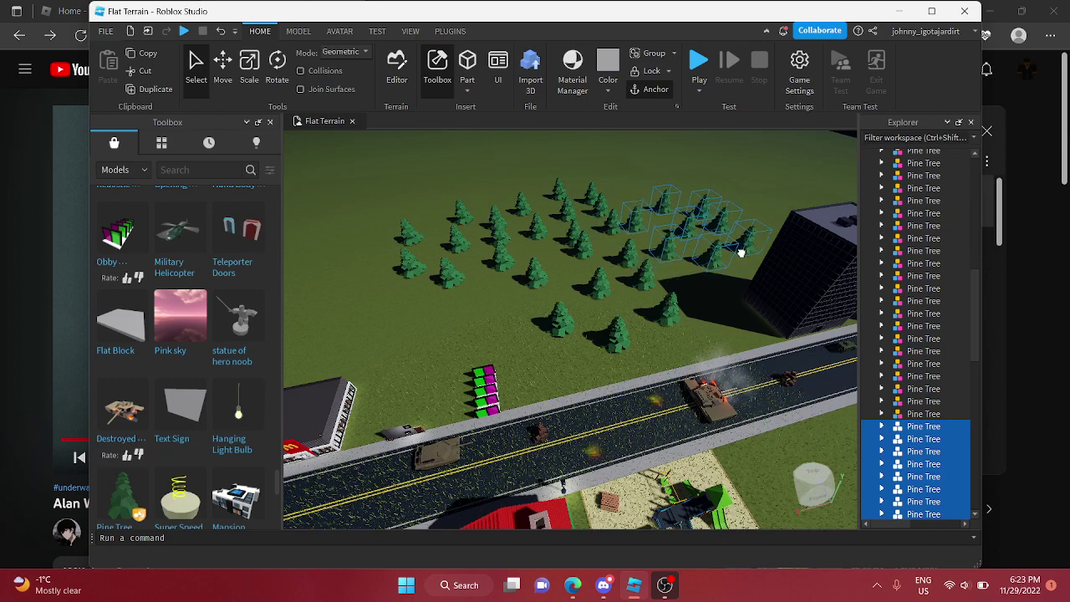
right_click_drag(741, 252, 744, 245)
key("d")
left_click(614, 156)
Insert the statue of hero noob model and place it on the grass among the pine trees
right_click_drag(617, 179, 623, 203)
key("w")
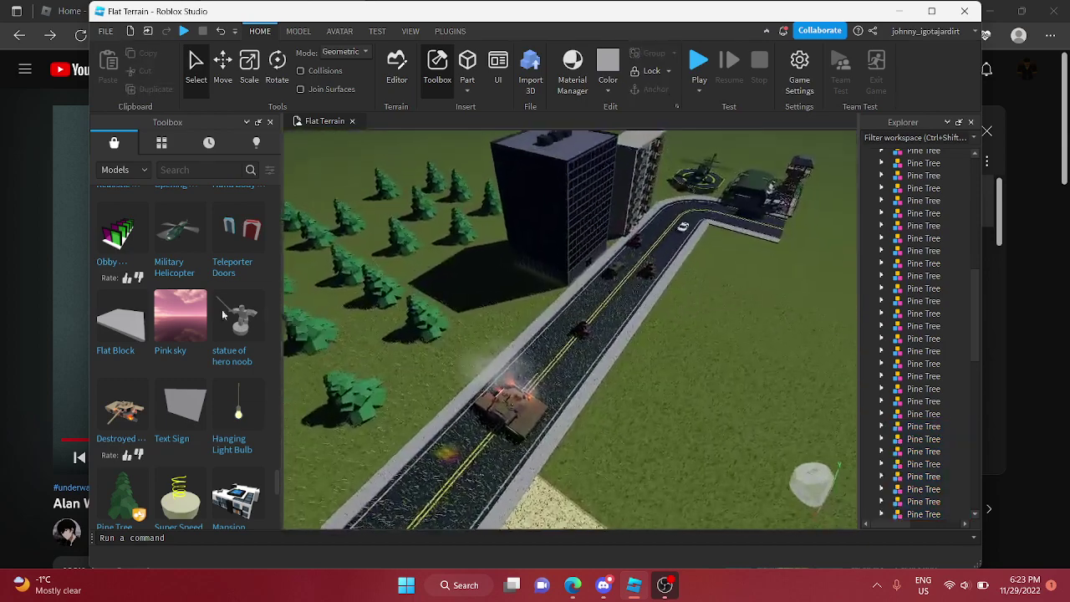
key("w")
left_click(239, 343)
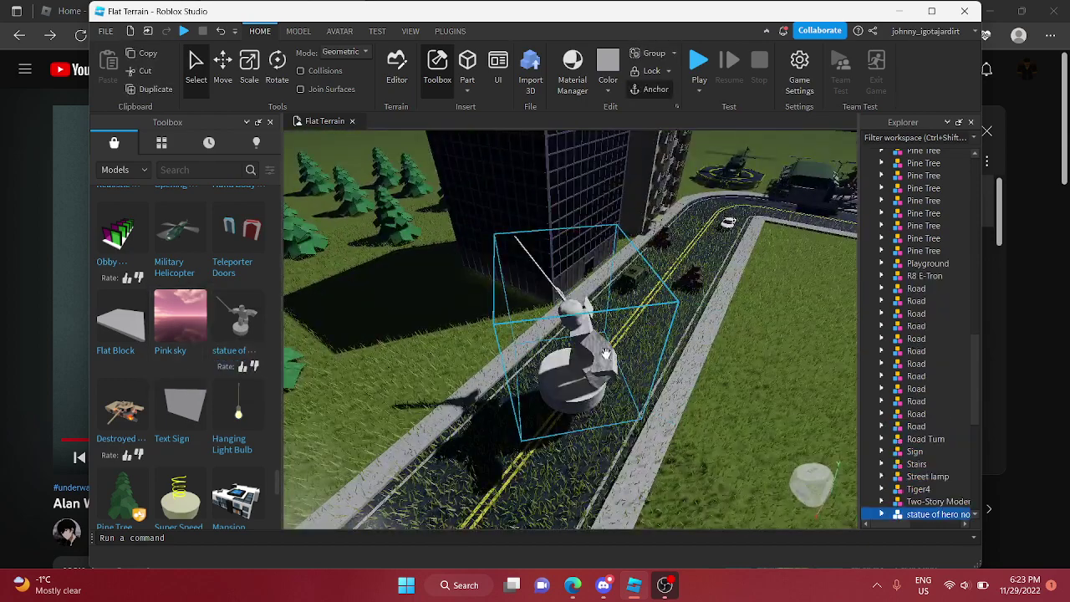
left_click_drag(606, 353, 569, 370)
right_click_drag(592, 374, 569, 371)
left_click_drag(568, 370, 535, 283)
right_click_drag(568, 370, 535, 283)
key("w")
left_click_drag(535, 283, 487, 382)
key("s")
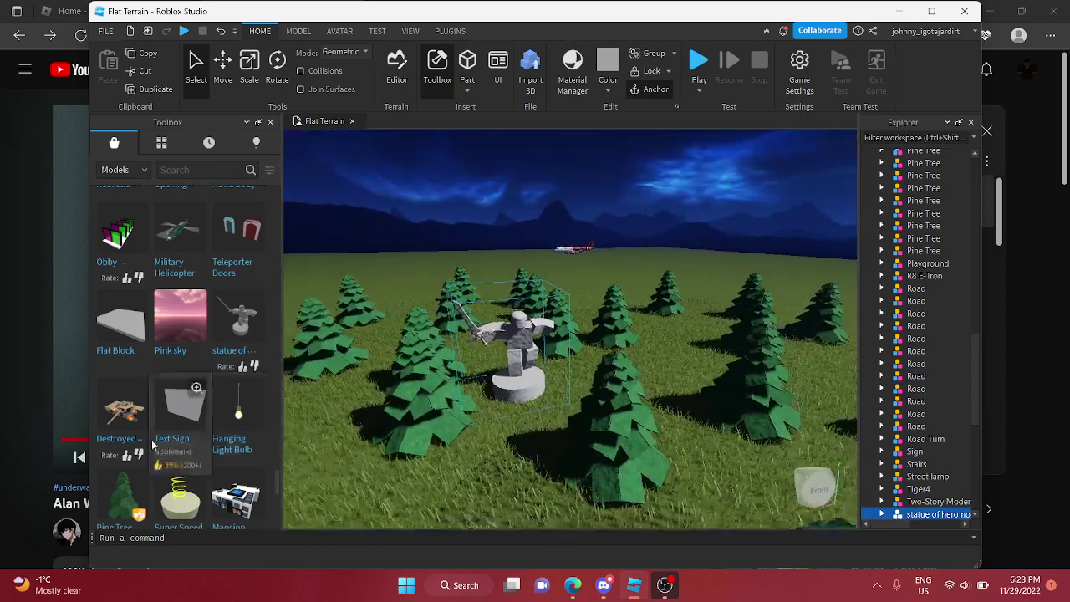
Insert the Wood floor model and scale it up into a larger slab on the grass beside the office building
scroll(155, 442, "down", 3)
right_click_drag(423, 481, 424, 478)
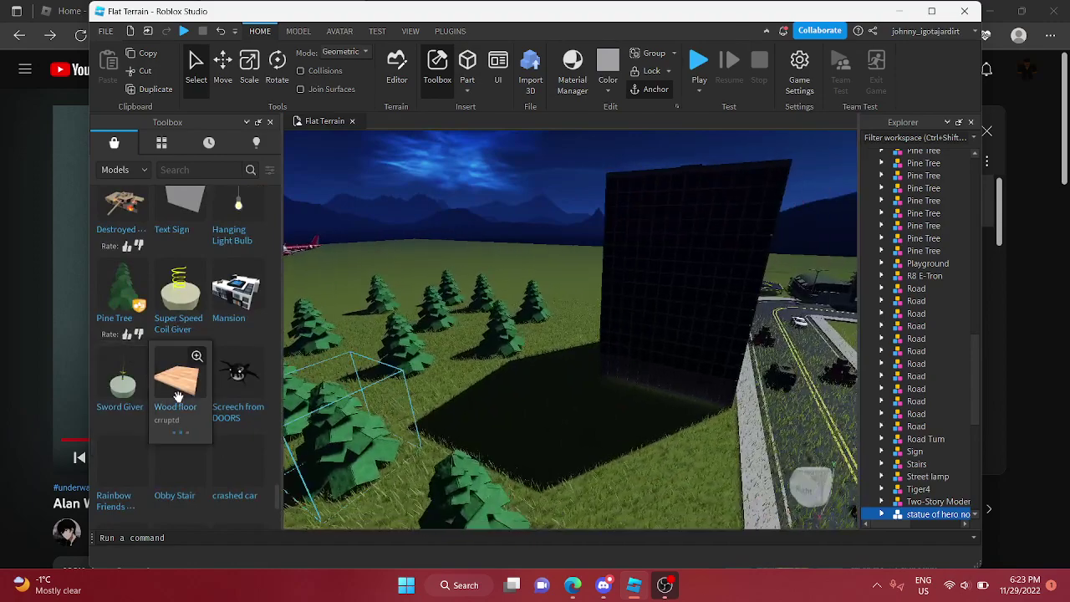
left_click(176, 395)
key("s")
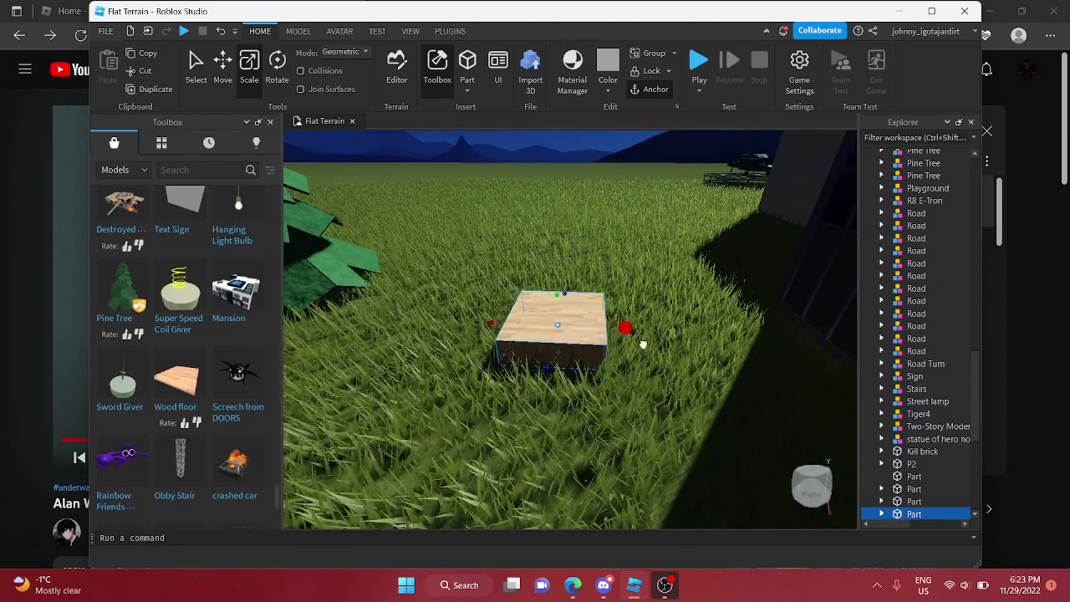
key("s")
left_click_drag(618, 370, 594, 436)
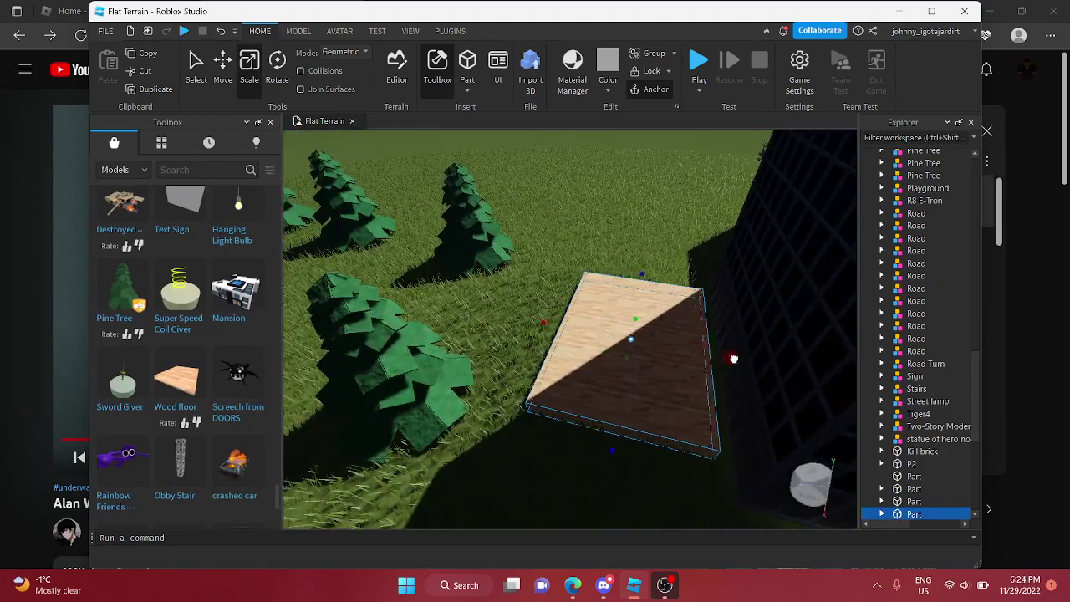
left_click_drag(734, 358, 725, 358)
key("s")
Insert the Screech from DOORS model and reposition it near the office building
right_click_drag(717, 356, 464, 361)
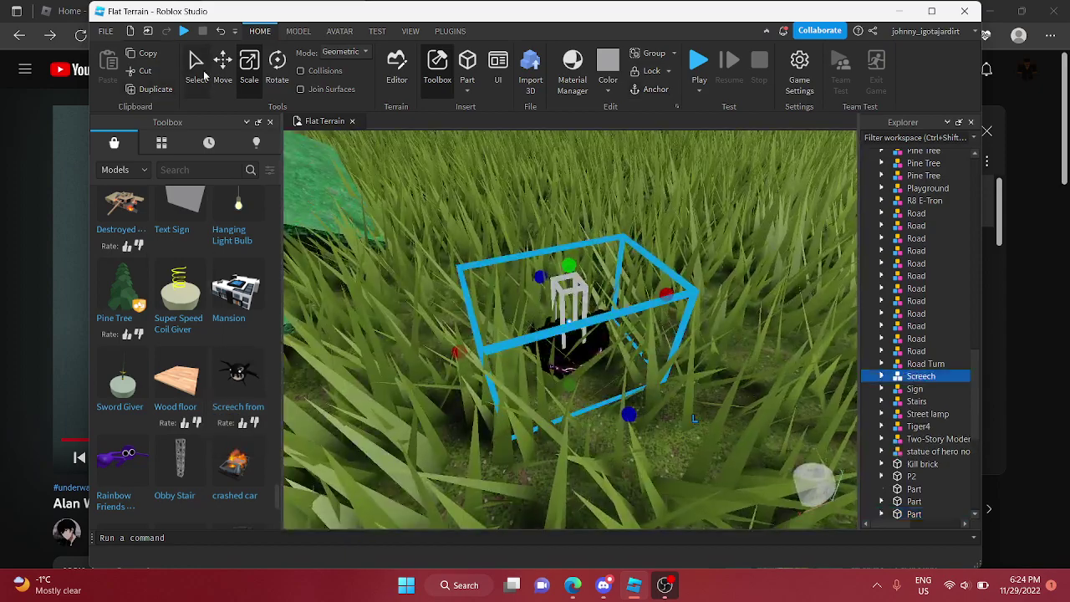
left_click(200, 70)
left_click_drag(570, 359, 767, 326)
key("s")
key("s")
Insert the Obby Stair truss against the office building's side wall and raise a duplicate above it
right_click_drag(638, 394, 322, 423)
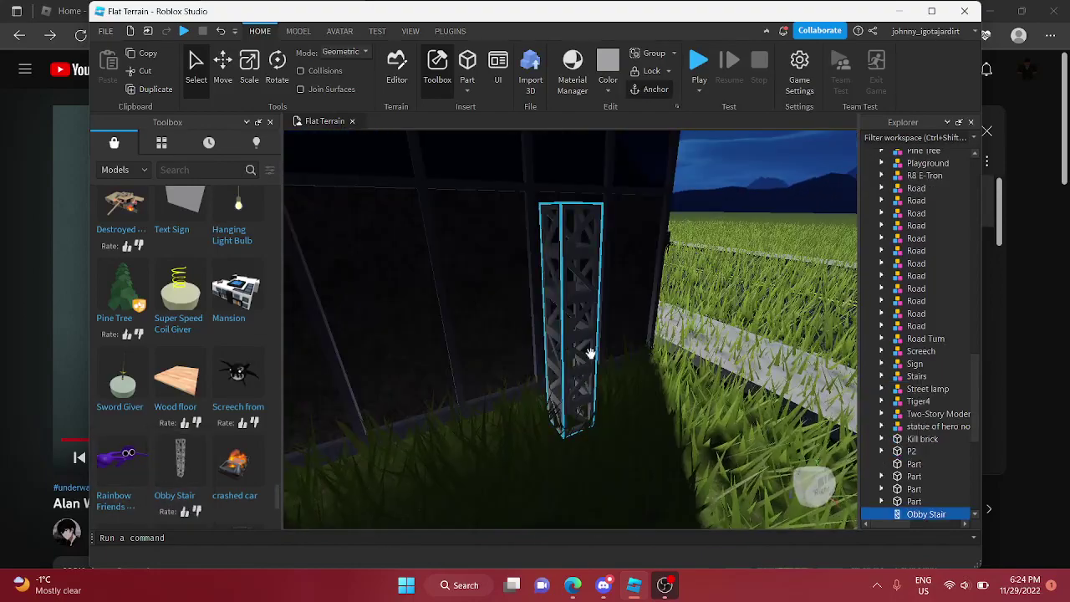
left_click_drag(590, 354, 550, 298)
key("d")
key("s")
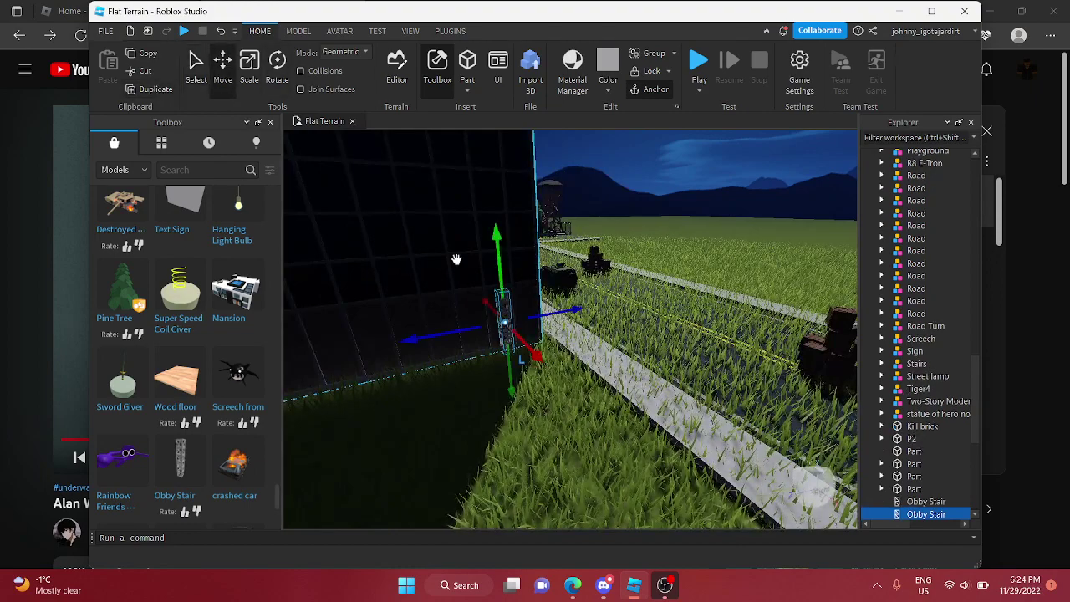
key("s")
left_click_drag(496, 261, 480, 184)
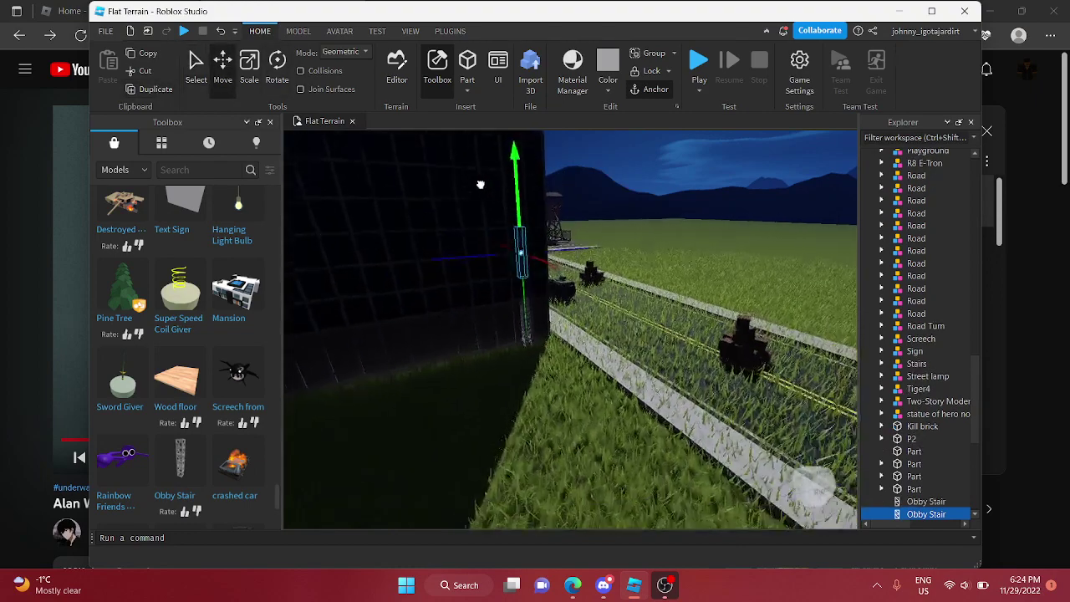
left_click(499, 217)
left_click(609, 314)
Insert the crashed car model at the edge of the road's sidewalk, across from the office building
key("d")
scroll(248, 376, "down", 3)
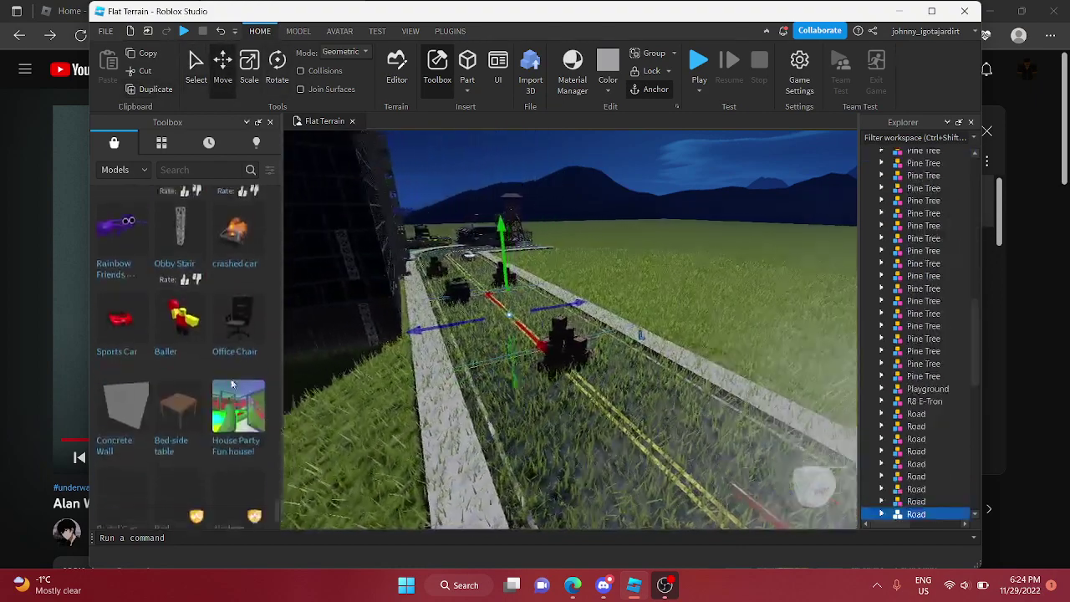
scroll(251, 391, "up", 2)
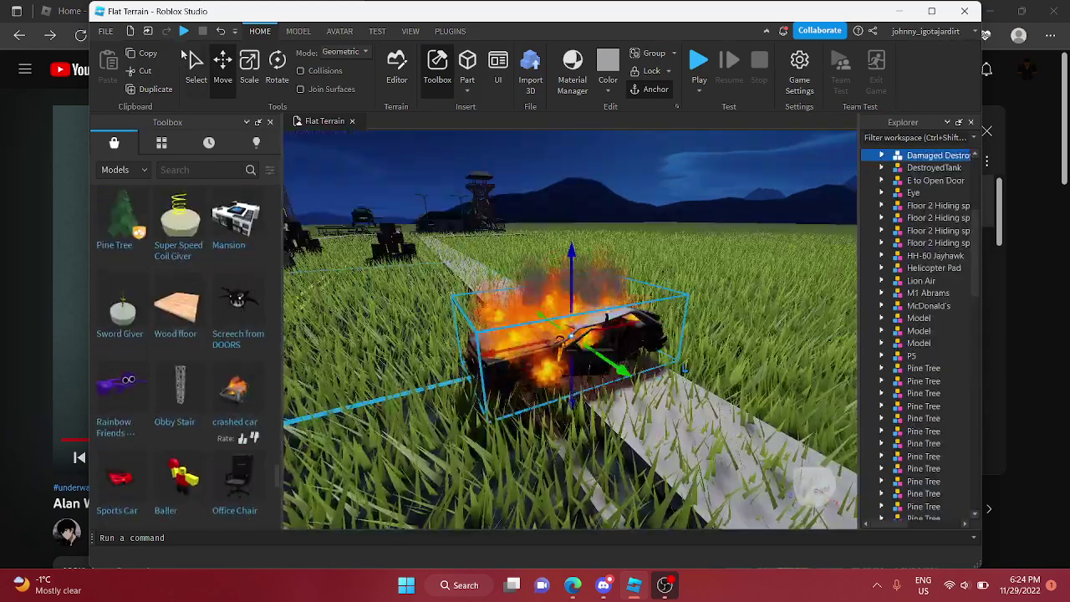
scroll(595, 340, "up", 2)
key("s")
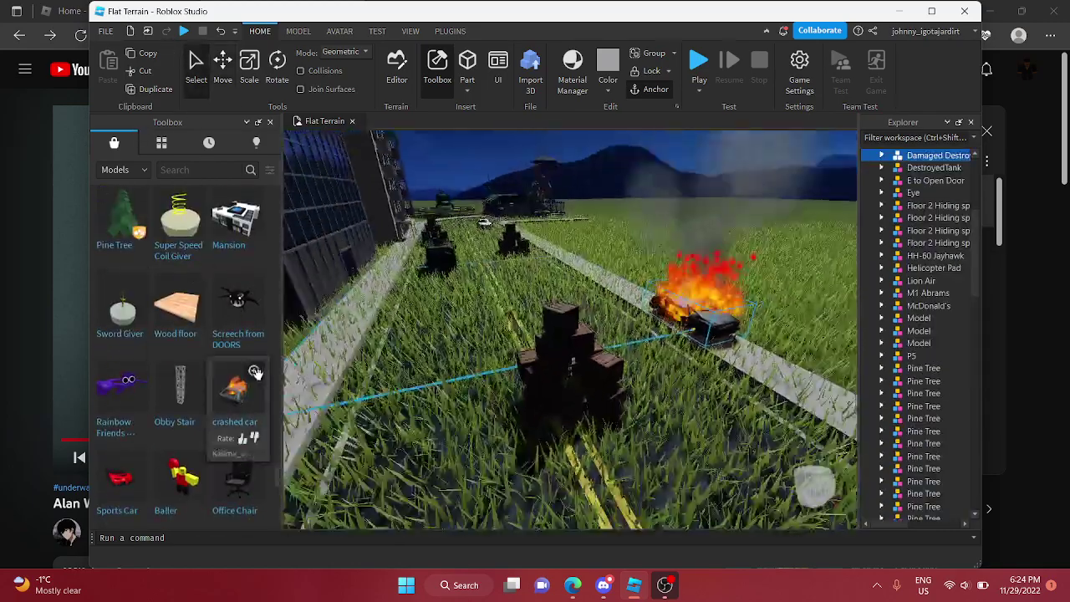
Insert the House Party Fun house model and move it far out to the edge of the grass field
scroll(255, 372, "down", 2)
right_click_drag(425, 401, 456, 423)
key("s")
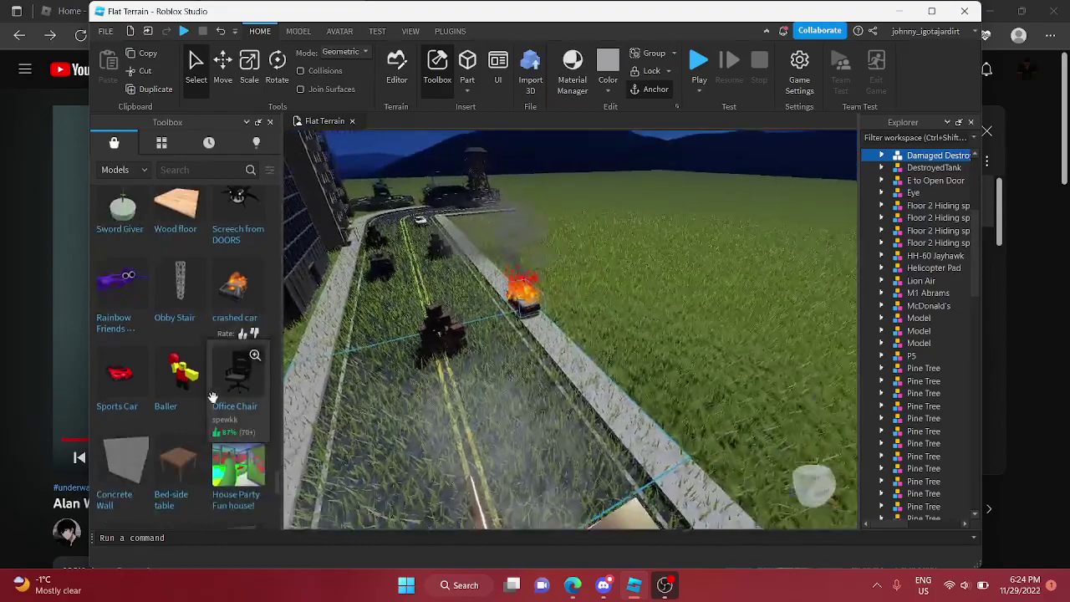
right_click_drag(361, 462, 552, 339)
key("s")
left_click_drag(551, 339, 572, 328)
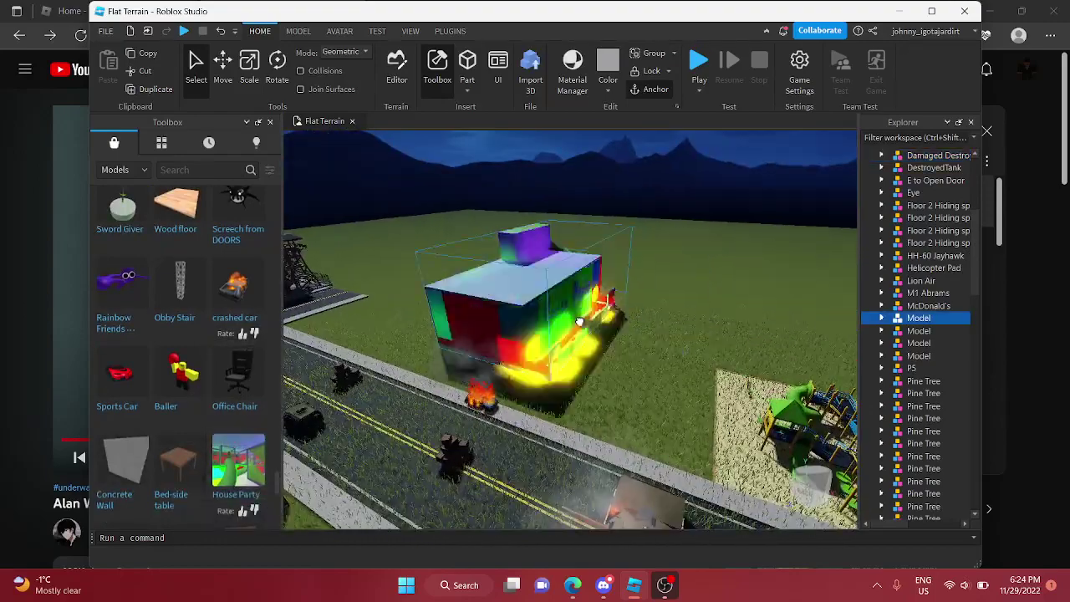
right_click_drag(580, 321, 580, 321)
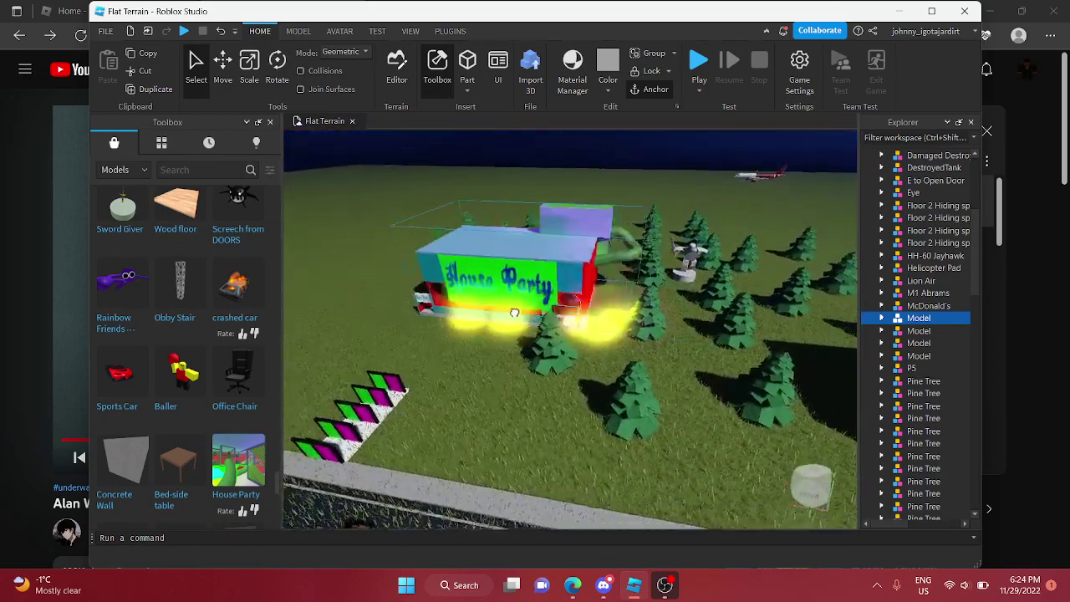
left_click_drag(393, 191, 368, 179)
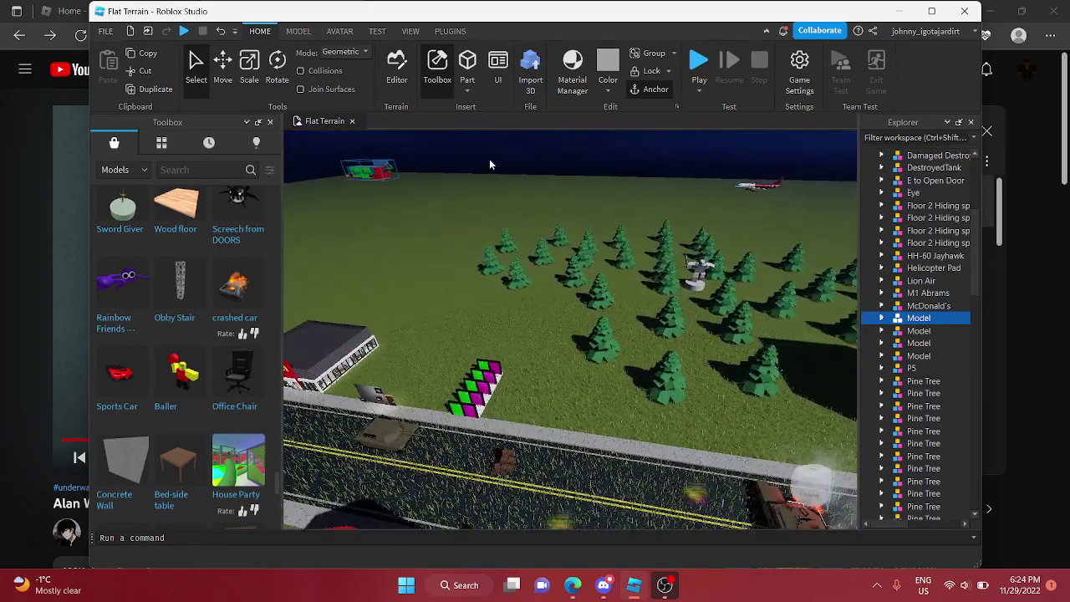
left_click(491, 159)
Insert the plane with guns model and move it onto the grass across the road, near the burning crashed car
right_click_drag(491, 160, 492, 161)
scroll(143, 366, "down", 1)
scroll(213, 422, "down", 1)
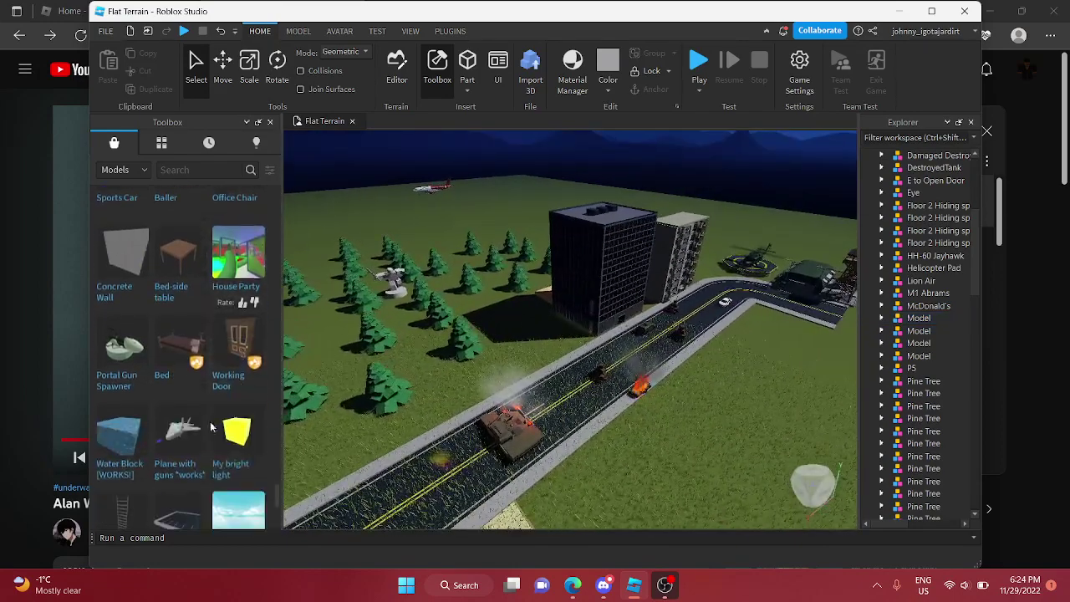
left_click(184, 455)
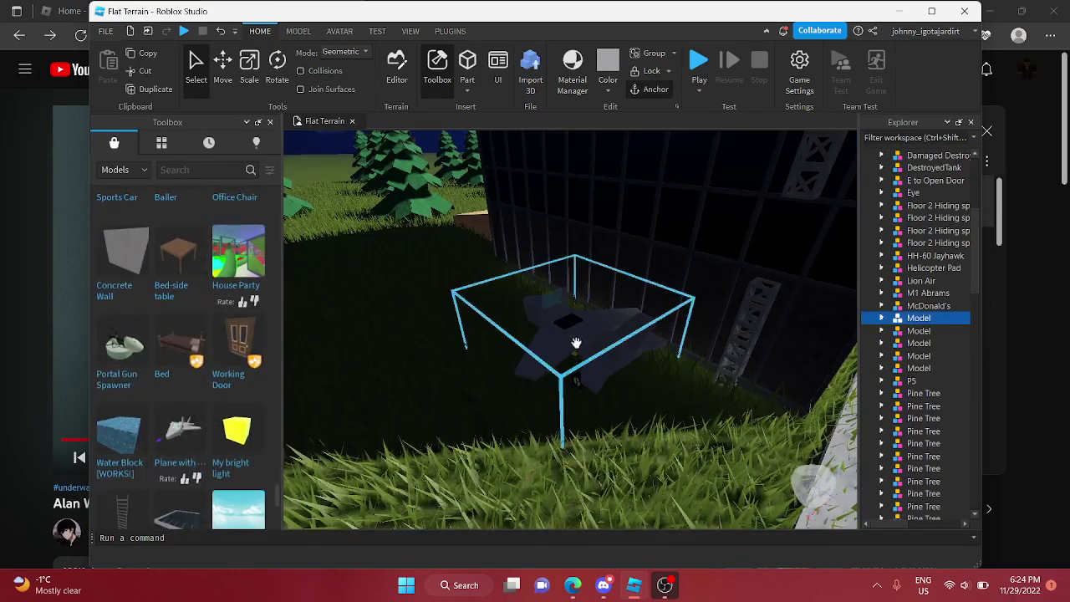
mouse_move(571, 365)
left_mouse_down()
mouse_move(528, 363)
mouse_move(605, 357)
left_mouse_up()
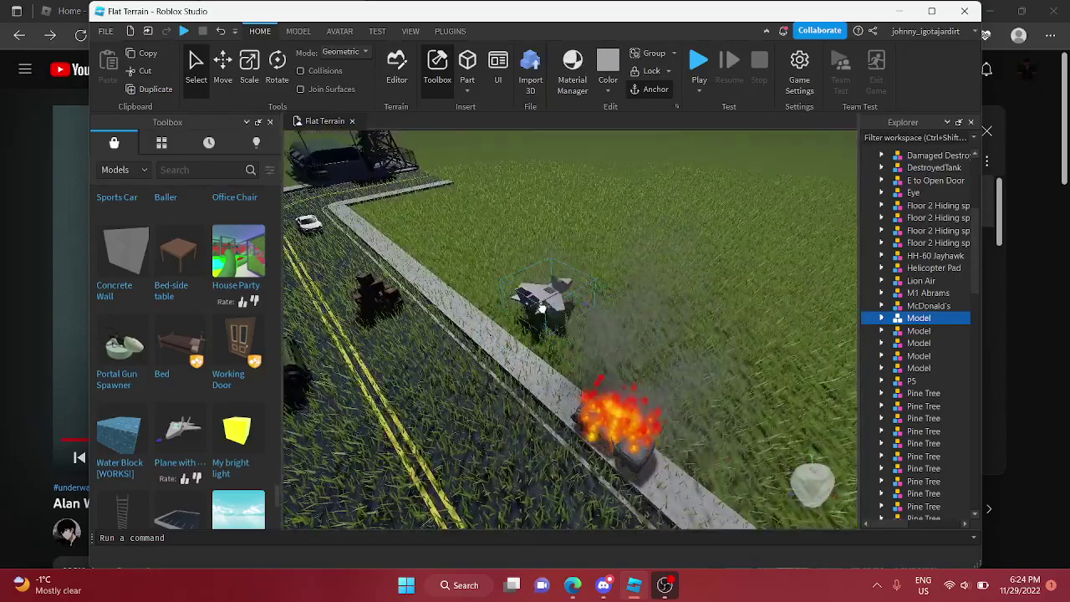
Insert the parking lot model on the grass against the road's sidewalk, beside the crashed car
scroll(208, 478, "down", 2)
key("s")
right_click_drag(474, 423, 401, 426)
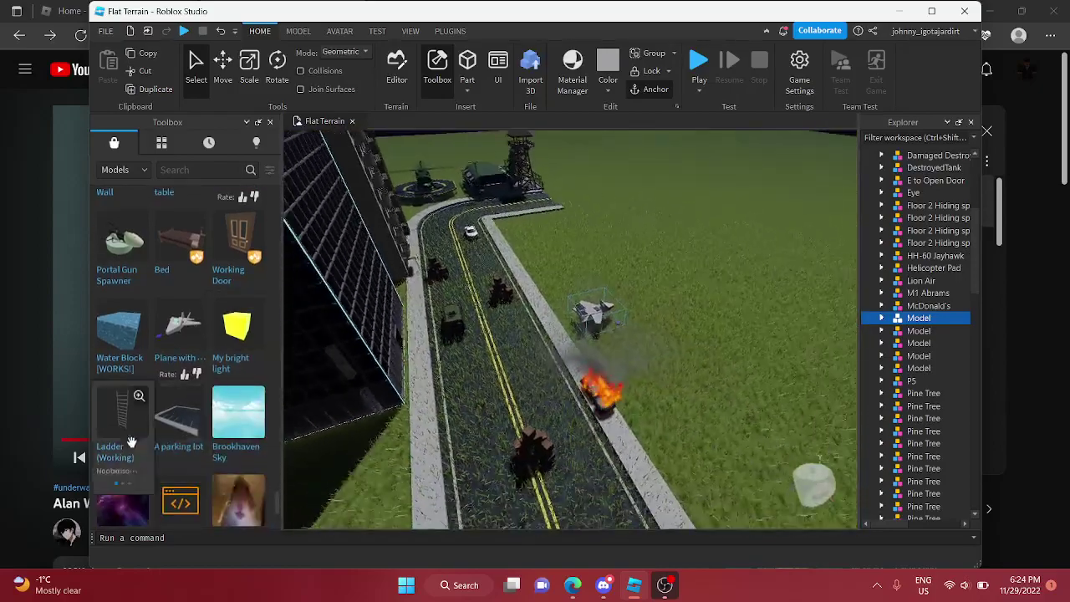
left_click_drag(213, 434, 708, 336)
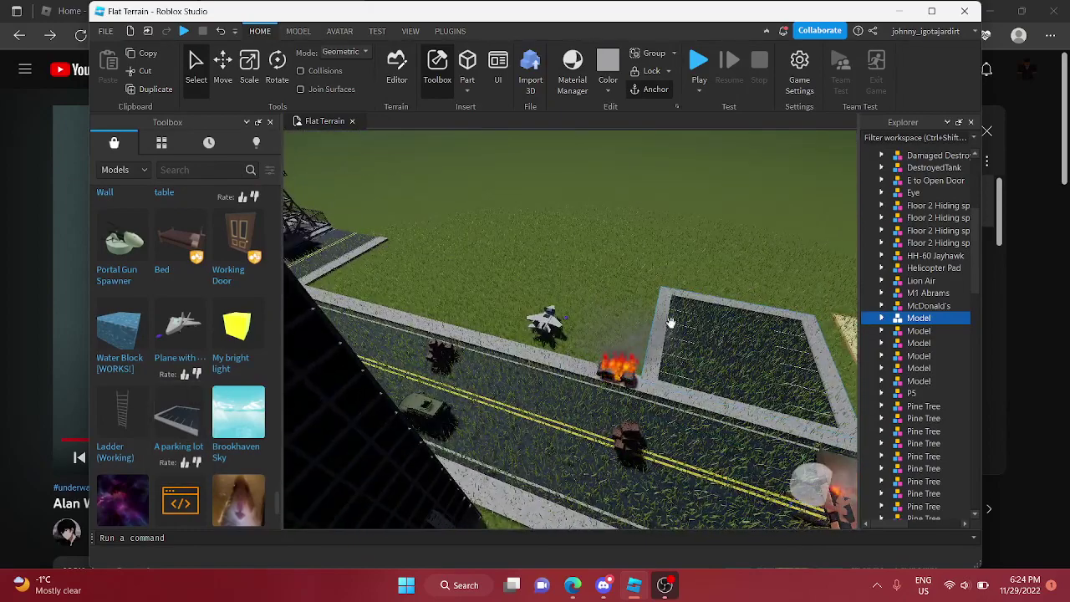
Insert the white Helicopter model and set it down on the parking lot
key("d")
scroll(2, 436, "down", 1)
scroll(261, 423, "down", 2)
right_click_drag(355, 331, 393, 270)
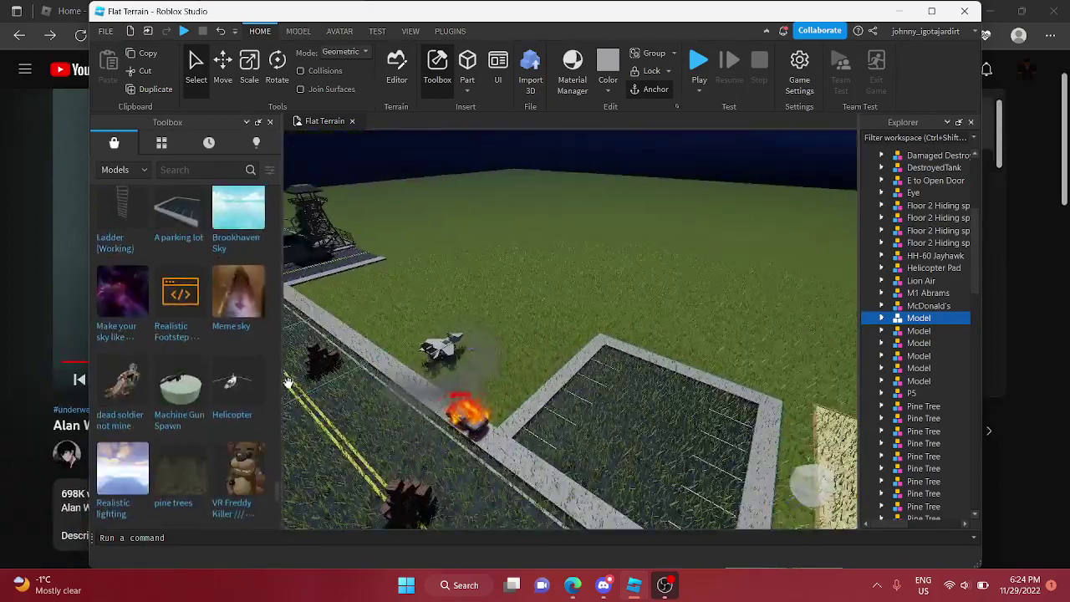
left_click_drag(226, 407, 616, 409)
key("r")
key("d")
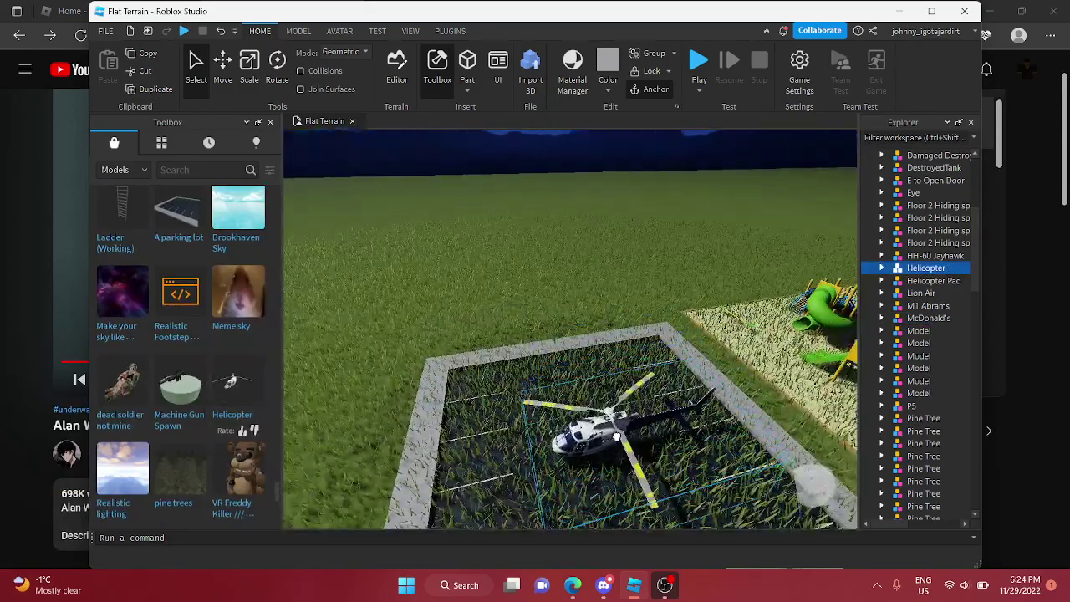
Insert the pine trees cluster on the grass next to the road, near the white car
right_click_drag(616, 435, 360, 460)
key("s")
scroll(177, 430, "down", 1)
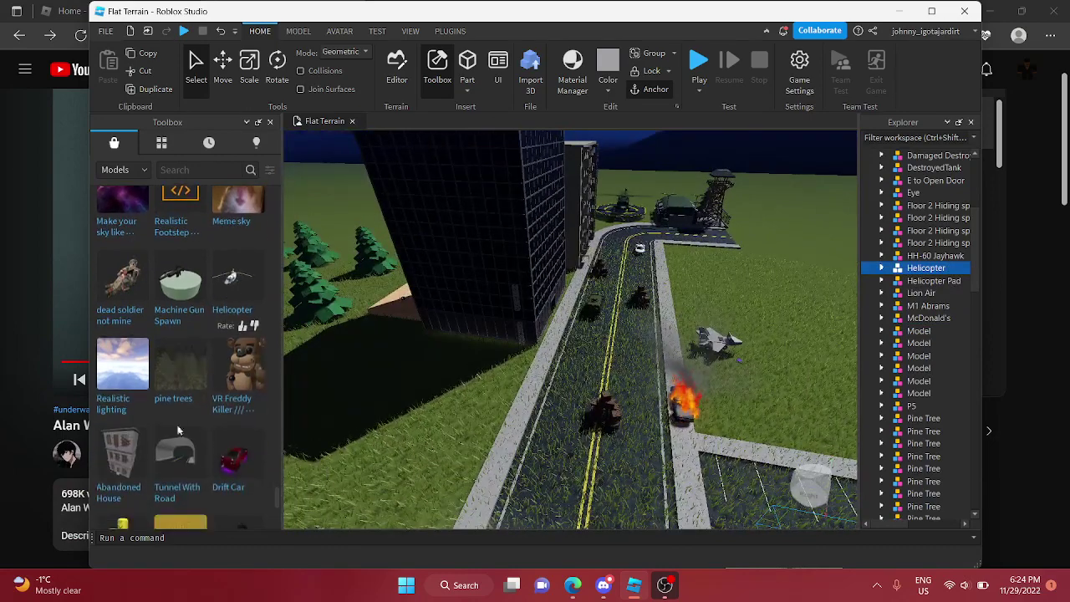
left_click_drag(182, 402, 698, 222)
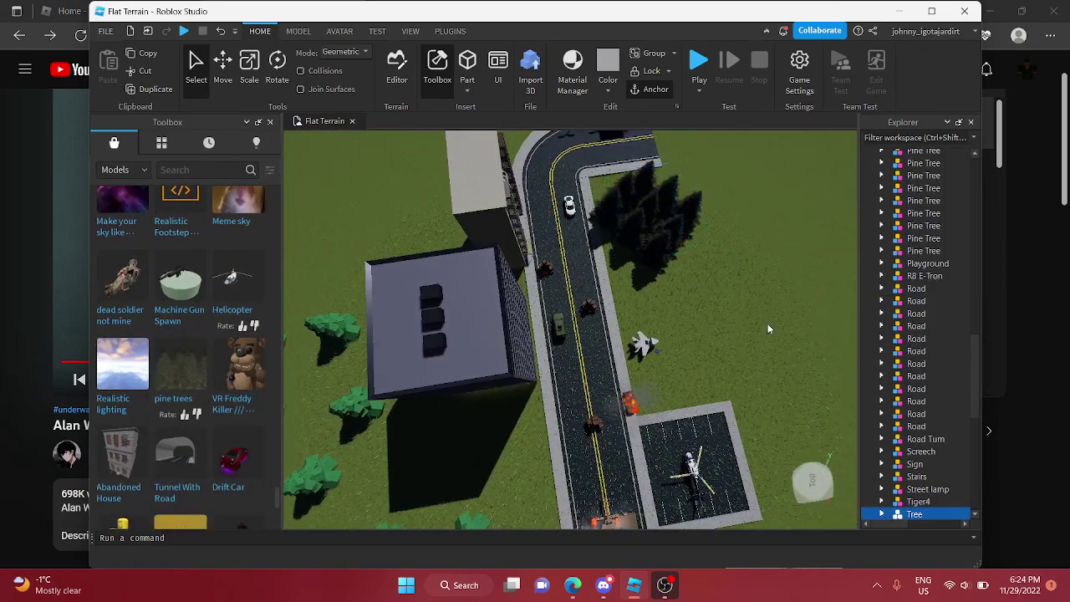
left_click(767, 324)
Insert the Drift Car model and move it from beside the plane onto the road in front of the red brick building
right_click_drag(768, 324, 639, 333)
key("d")
scroll(596, 329, "up", 5)
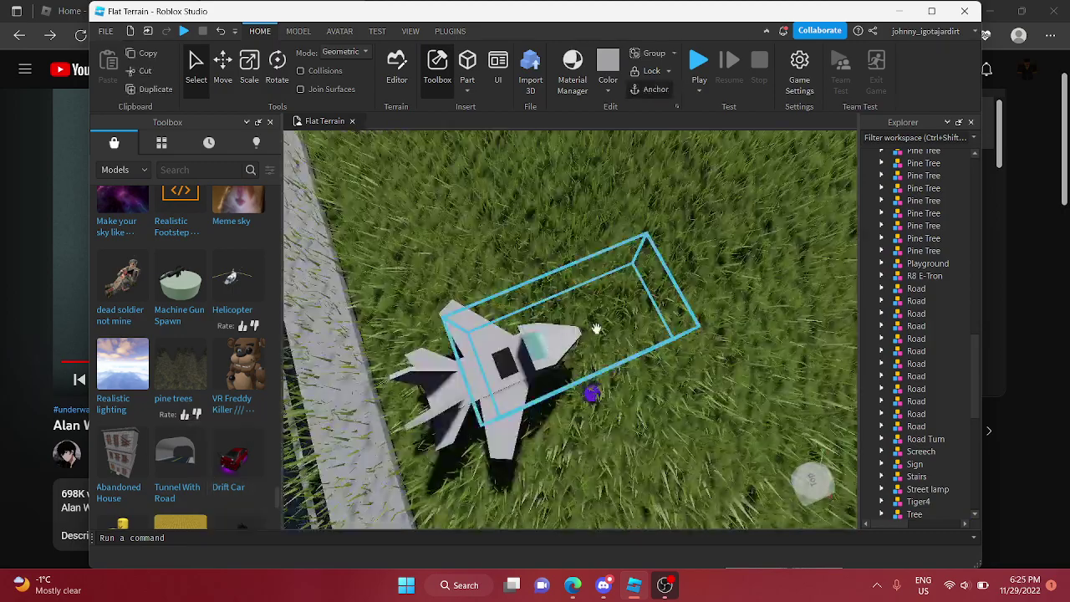
scroll(581, 242, "up", 2)
left_click_drag(573, 320, 604, 227)
scroll(606, 222, "up", 4)
right_click_drag(606, 222, 607, 219)
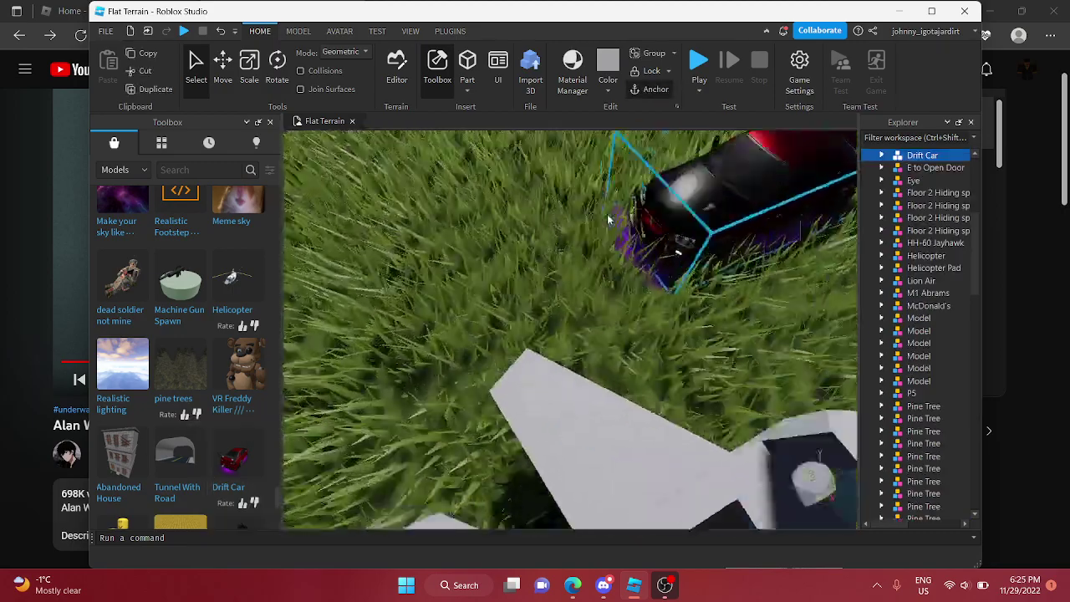
scroll(607, 220, "up", 3)
left_click_drag(606, 339, 526, 370)
right_click_drag(524, 359, 526, 370)
scroll(528, 384, "up", 3)
left_click_drag(526, 370, 522, 396)
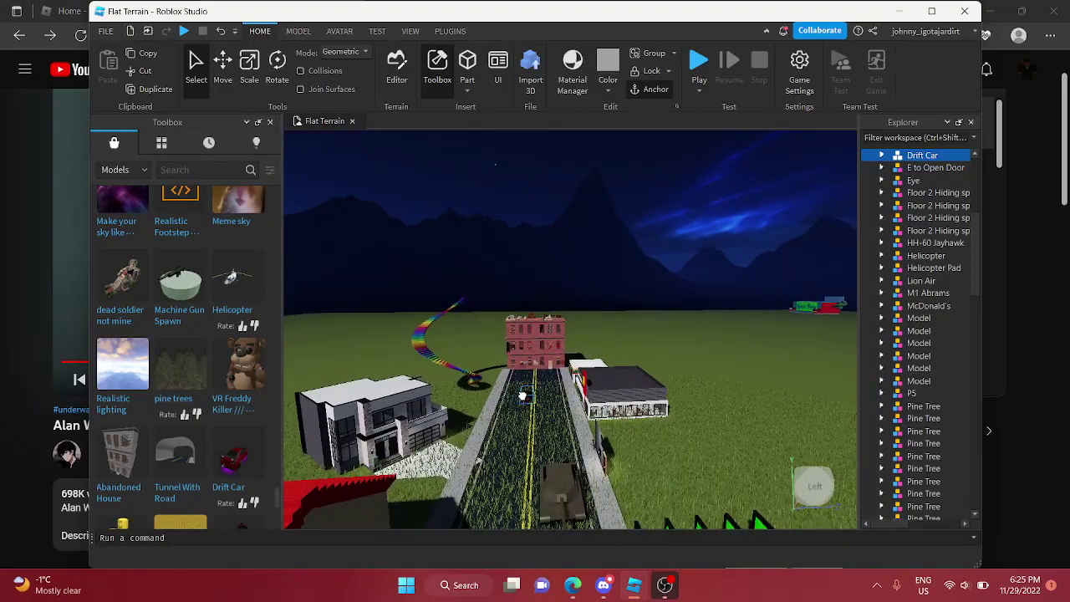
Insert the Tunnel With Road model and align it with the end of the road beside the military watchtower
right_click_drag(709, 339, 720, 339)
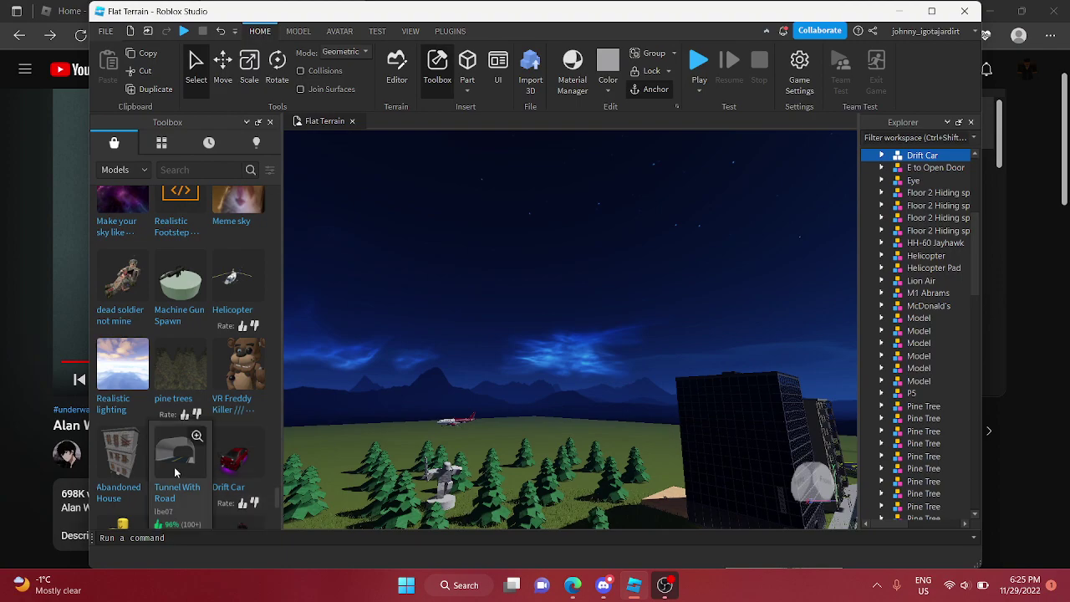
left_click(175, 472)
right_click_drag(559, 355, 571, 351)
left_click_drag(608, 335, 576, 311)
right_click_drag(507, 355, 575, 311)
key("w")
left_click_drag(575, 311, 588, 310)
right_click_drag(586, 310, 587, 310)
key("w")
left_click_drag(588, 310, 588, 302)
right_click_drag(587, 310, 588, 302)
left_click_drag(587, 302, 587, 308)
right_click_drag(586, 303, 587, 308)
key("w")
left_click_drag(588, 309, 535, 321)
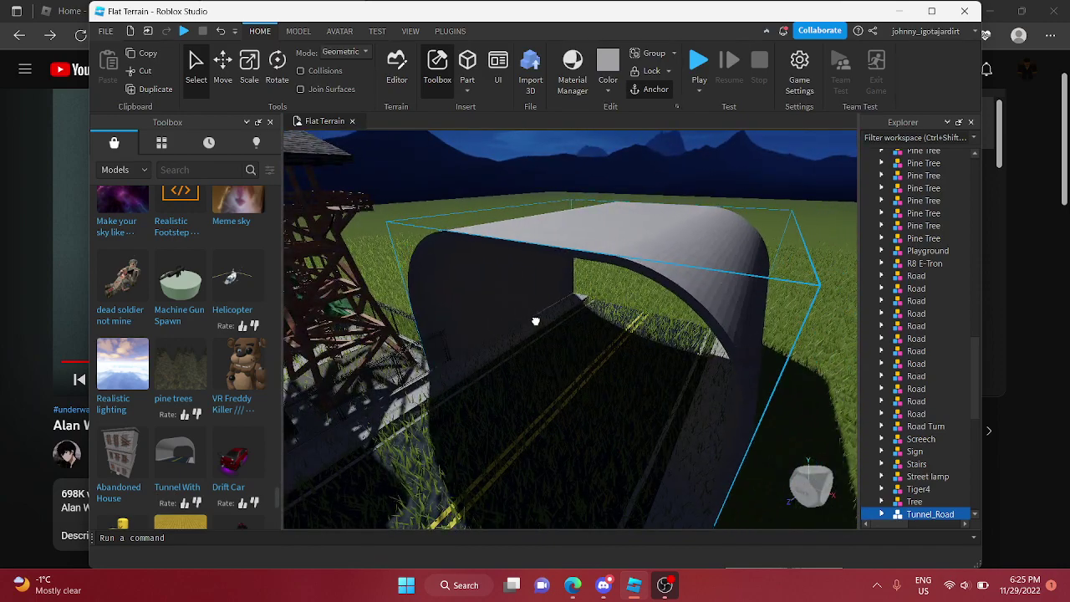
Duplicate the tunnel road segment and attach the copy to its far end
scroll(535, 321, "up", 10)
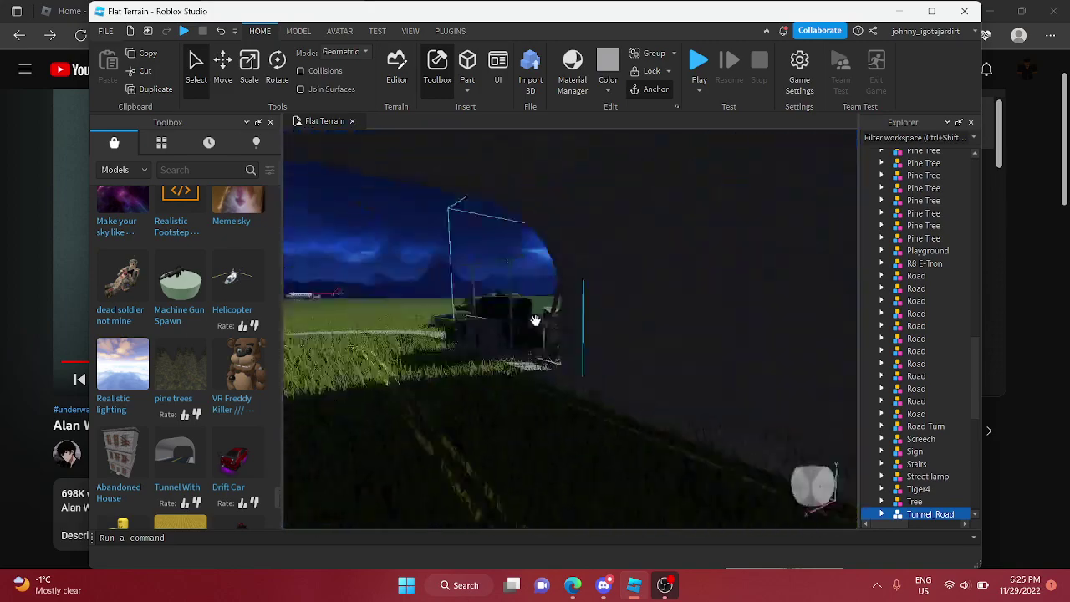
key("s")
right_click_drag(535, 321, 535, 321)
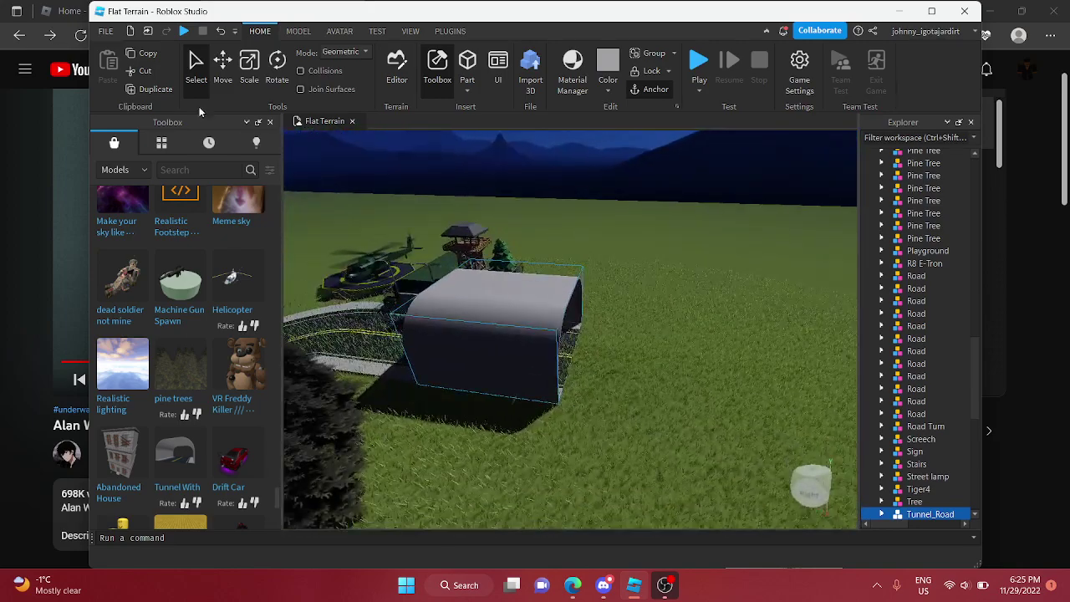
key("s")
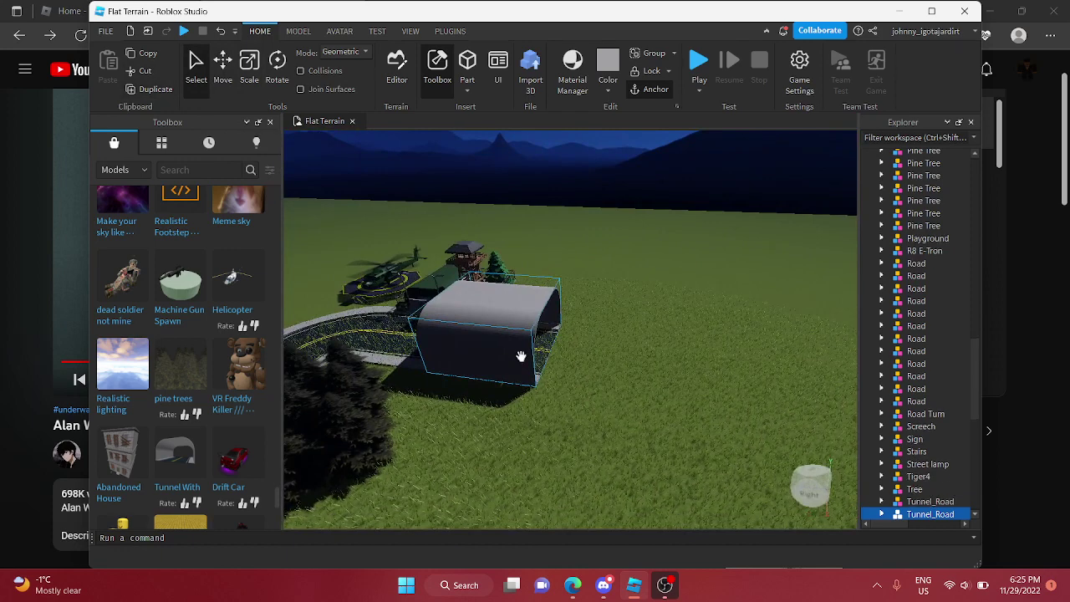
left_click_drag(520, 356, 623, 390)
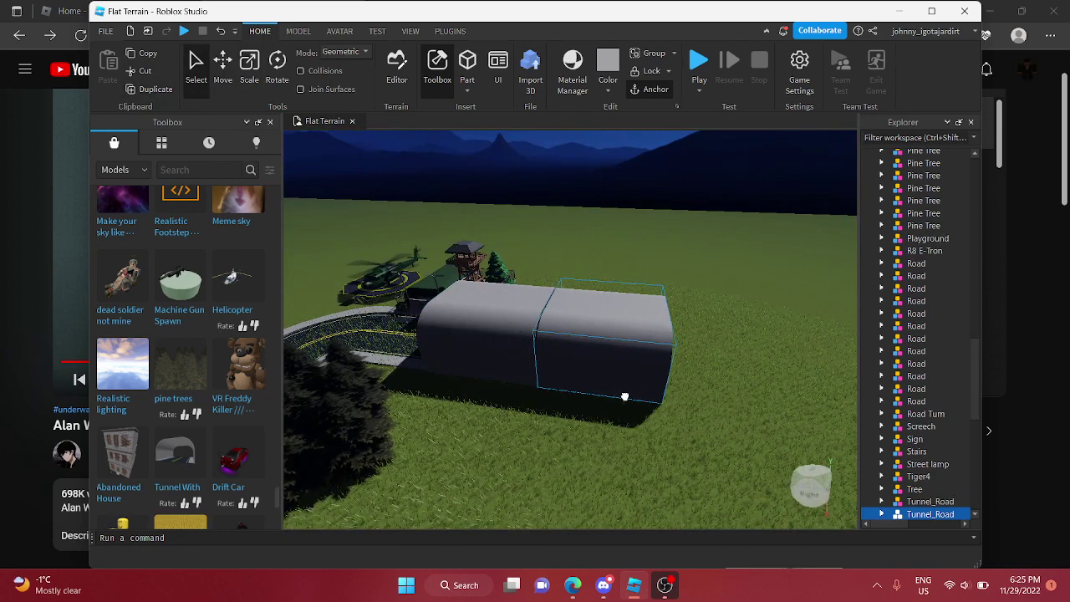
Duplicate both tunnel segments together and move the copies to the end to form a four-segment tunnel
right_click_drag(623, 395, 624, 379)
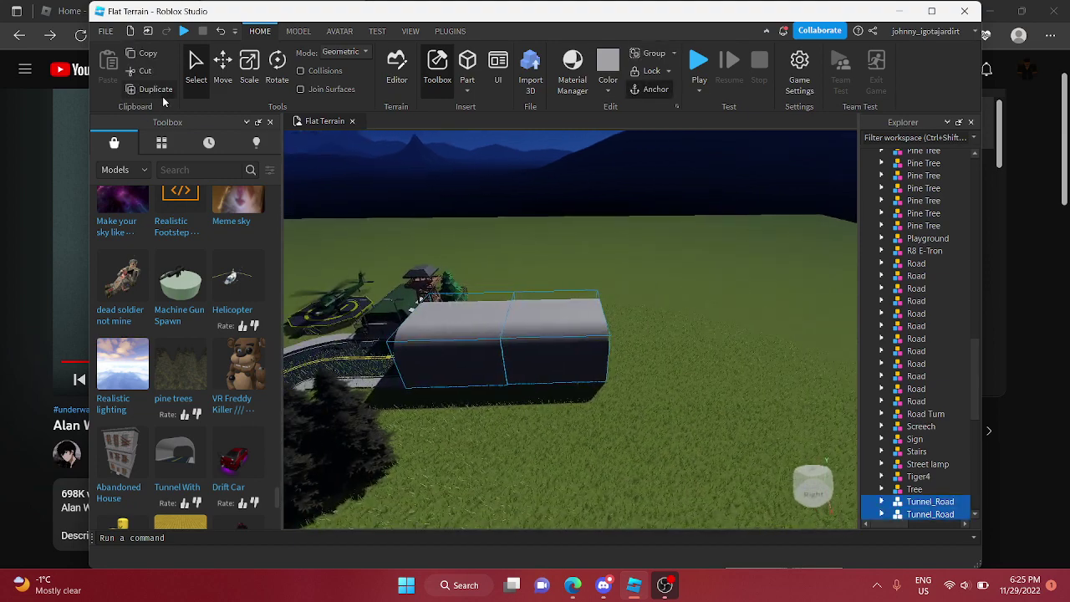
left_click_drag(597, 338, 744, 343)
left_click(637, 230)
scroll(598, 222, "up", 3)
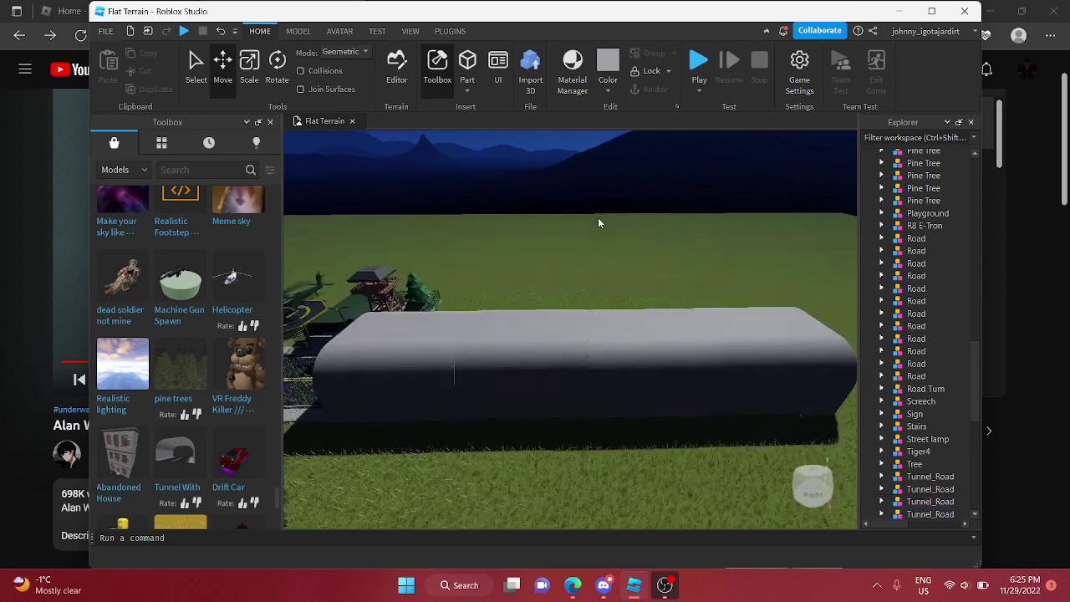
Insert the Christmas Tree model near the tunnel and reposition it
scroll(251, 330, "down", 3)
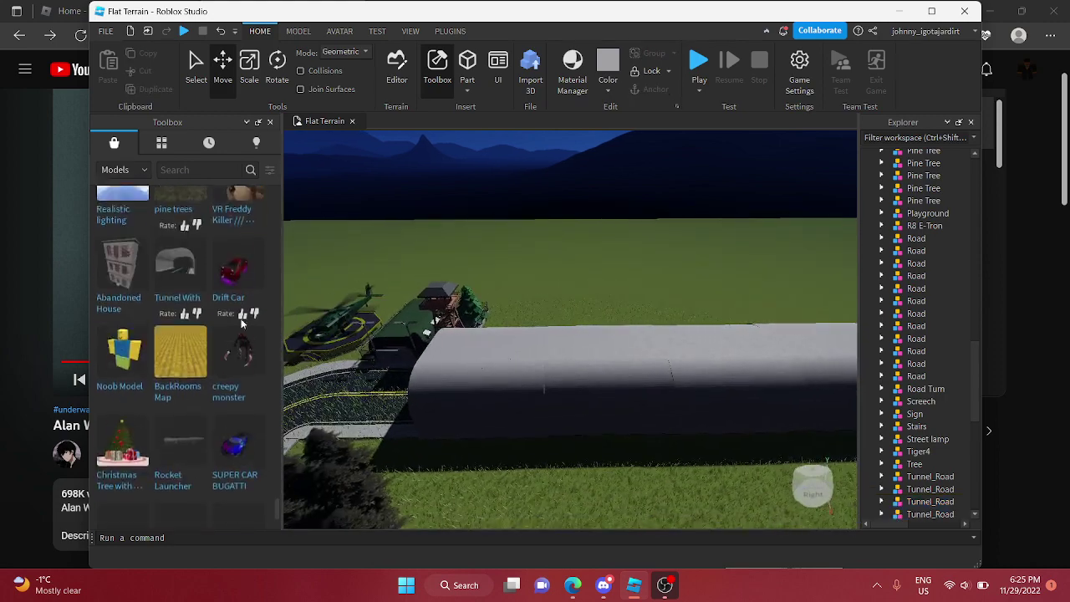
scroll(188, 351, "down", 2)
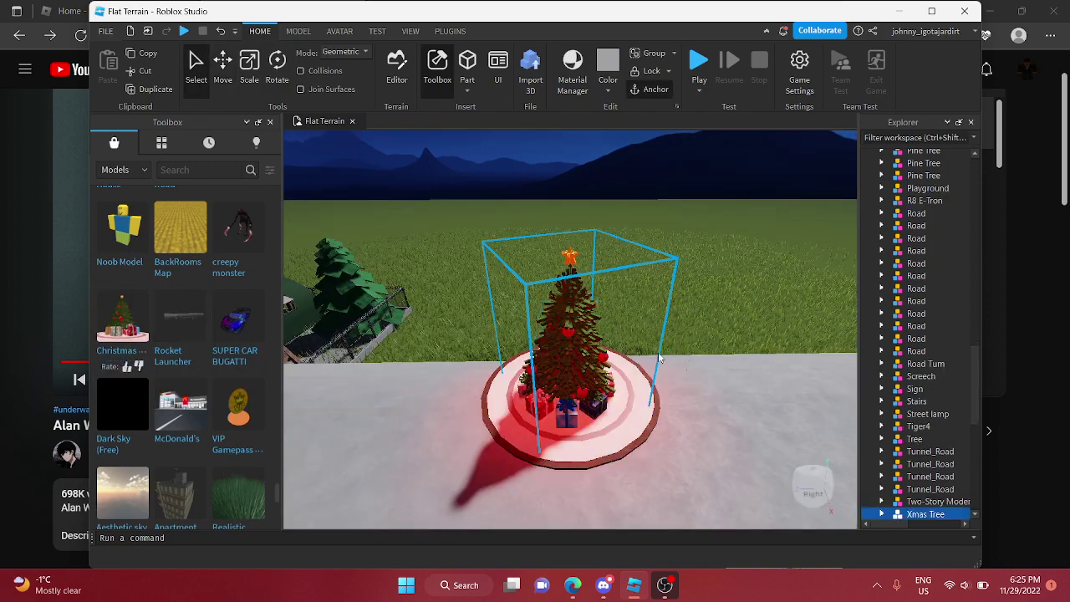
left_click_drag(568, 387, 527, 404)
key("w")
right_click_drag(527, 404, 528, 406)
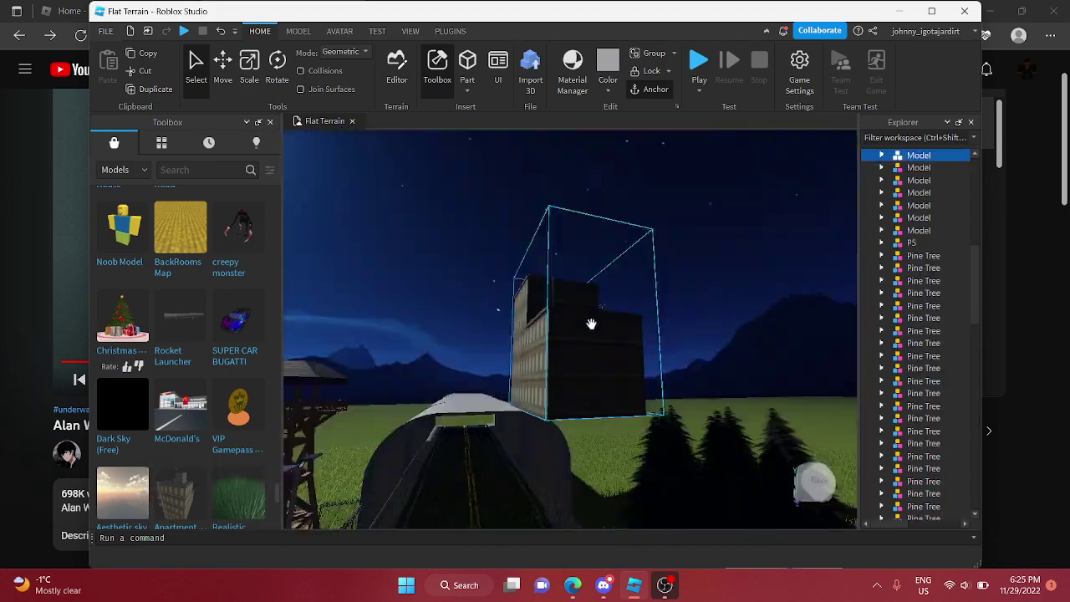
Place the apartment building beside the town road and move the McDonald's with its parking lot to the far end of the field
mouse_move(591, 323)
left_mouse_down()
mouse_move(574, 433)
mouse_move(583, 434)
mouse_move(529, 400)
mouse_move(559, 375)
mouse_move(432, 314)
mouse_move(502, 278)
mouse_move(512, 308)
mouse_move(584, 334)
left_mouse_up()
key("s")
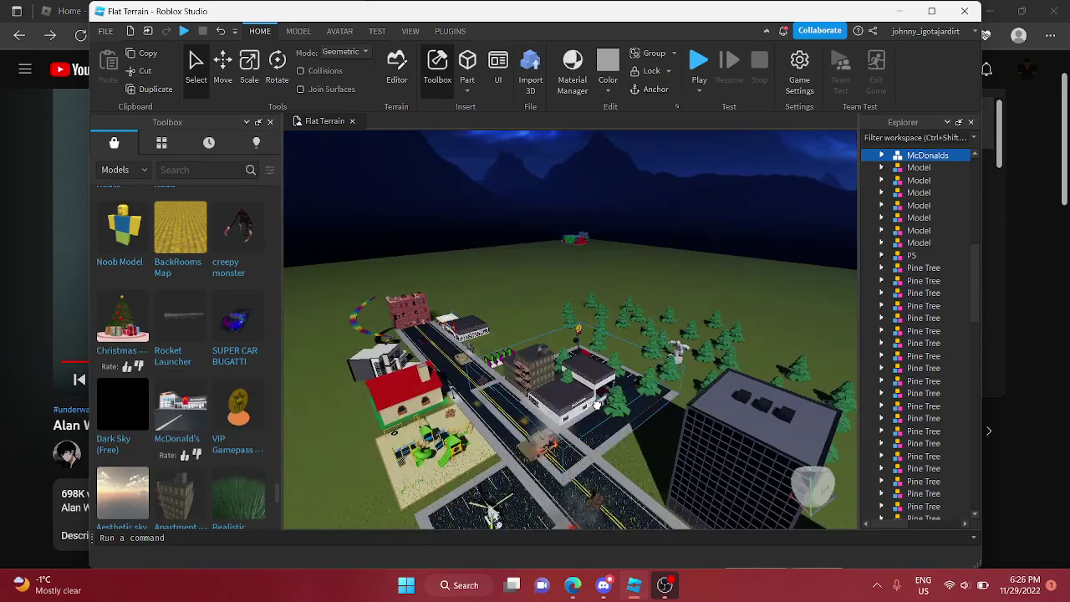
left_click_drag(597, 405, 553, 335)
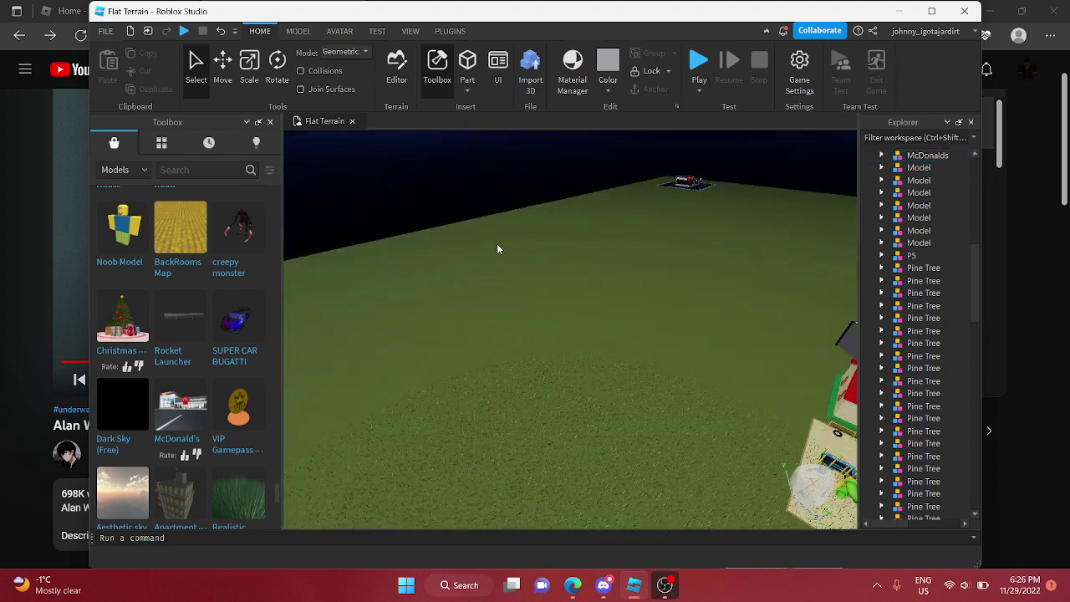
Insert the Realistic grass item and place the Maze for obby model on the grass beside the tunnel
scroll(184, 393, "down", 3)
left_click(241, 391)
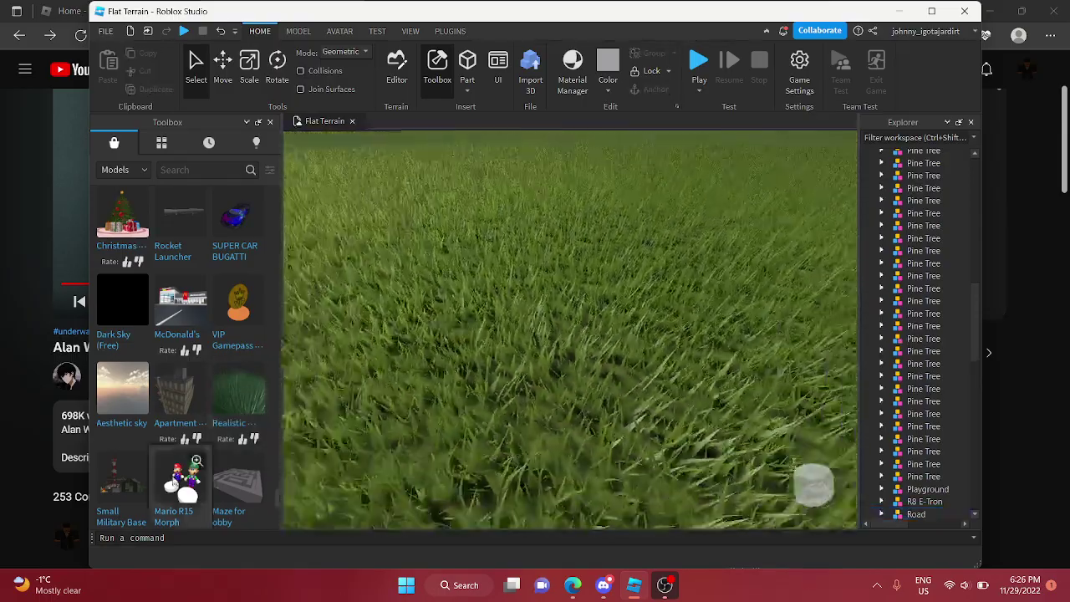
left_click(242, 485)
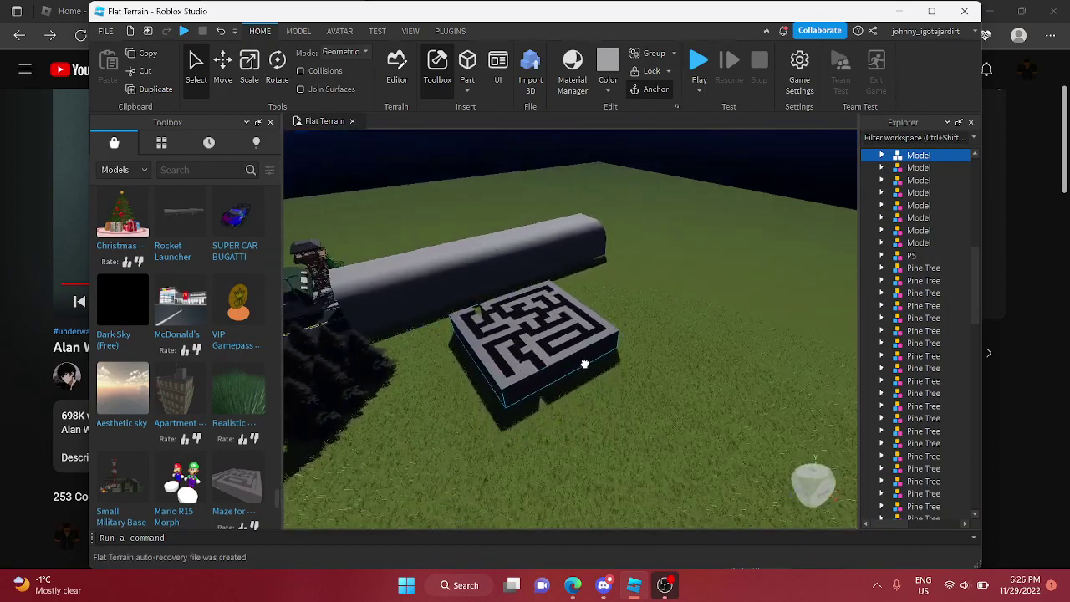
Insert the Dresser model on the open grass
scroll(584, 363, "down", 2)
right_click_drag(585, 363, 621, 469)
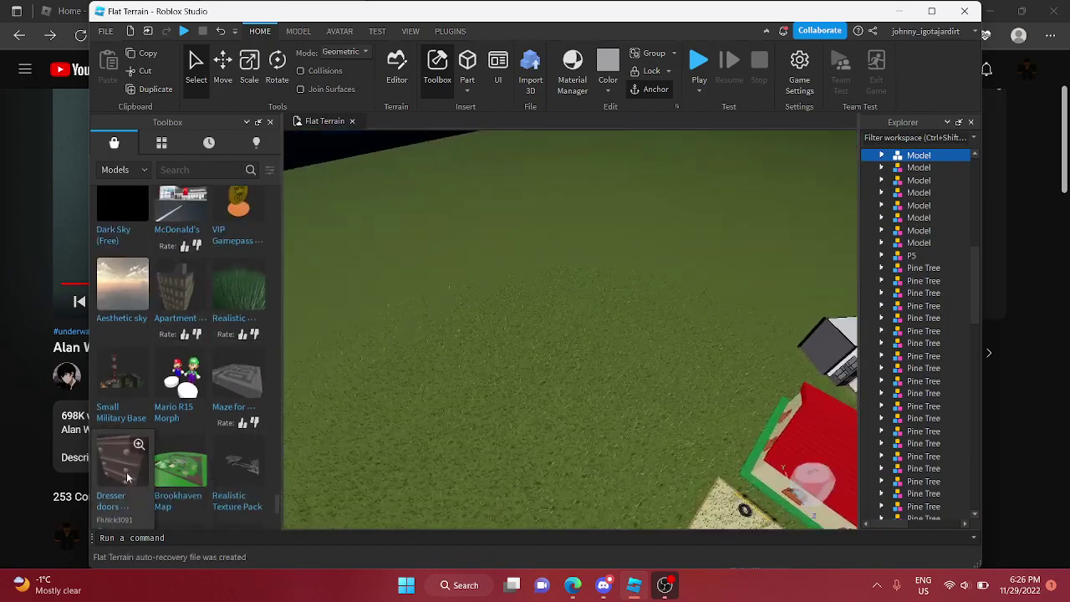
left_click(127, 477)
right_click_drag(385, 418, 342, 418)
scroll(359, 418, "down", 6)
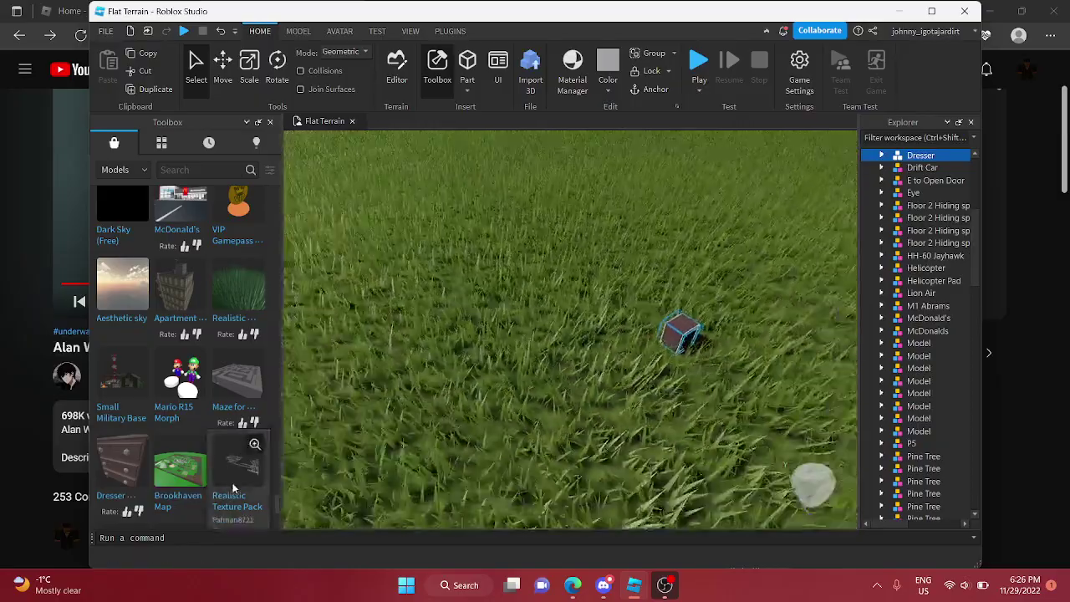
Insert the Realistic Texture Pack on the grass and look over its material samples
left_click(235, 487)
scroll(516, 372, "up", 10)
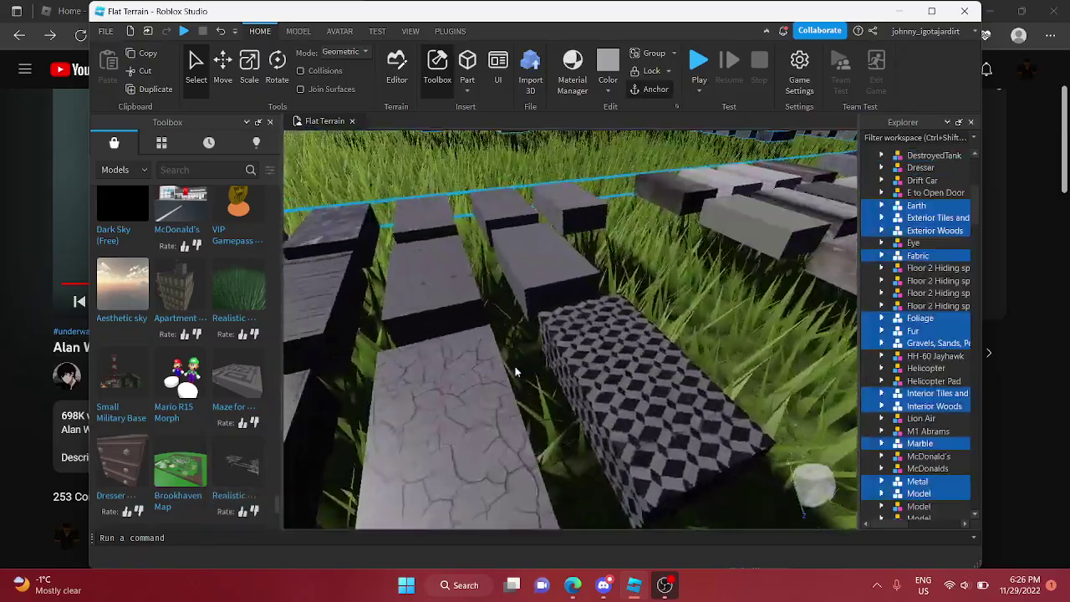
scroll(516, 372, "down", 10)
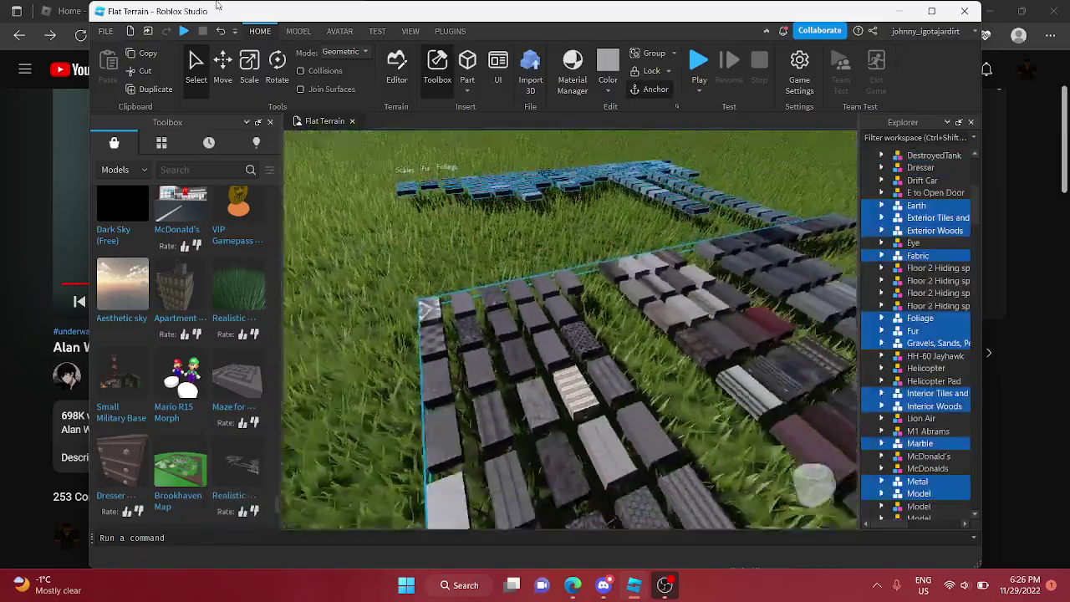
Delete the texture pack's material samples and place the Small Military Base model among the pine trees
key("Delete")
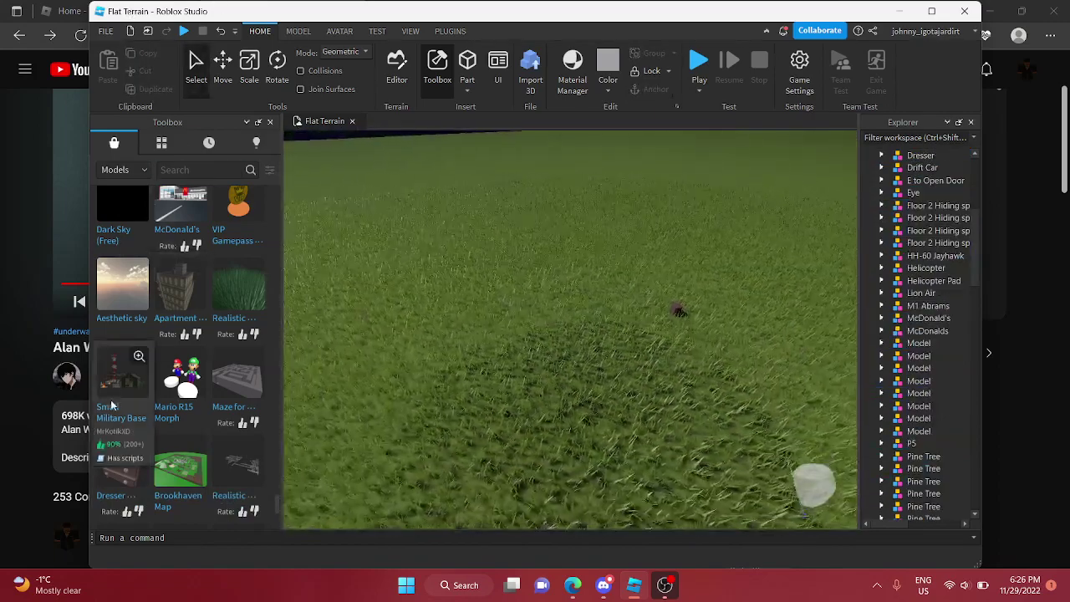
left_click_drag(582, 315, 584, 422)
right_click_drag(577, 416, 561, 425)
key("d")
scroll(239, 409, "down", 3)
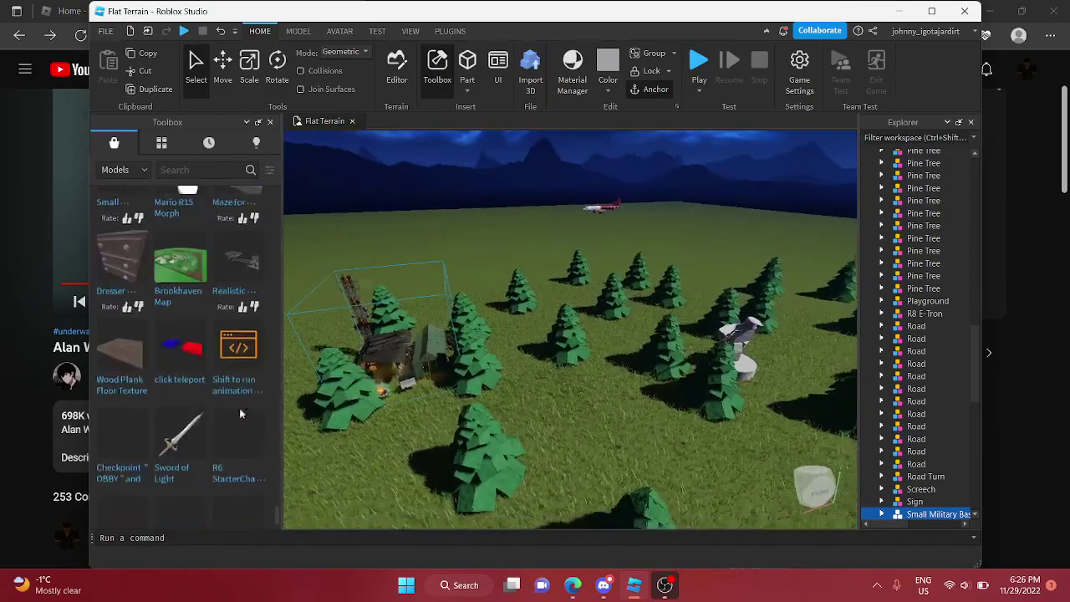
Insert the Shift to run animation item and the Ragdoll Death model, leaving the ragdoll at the base of the dark glass tower
right_click_drag(427, 393, 426, 393)
scroll(141, 415, "down", 1)
scroll(141, 416, "down", 1)
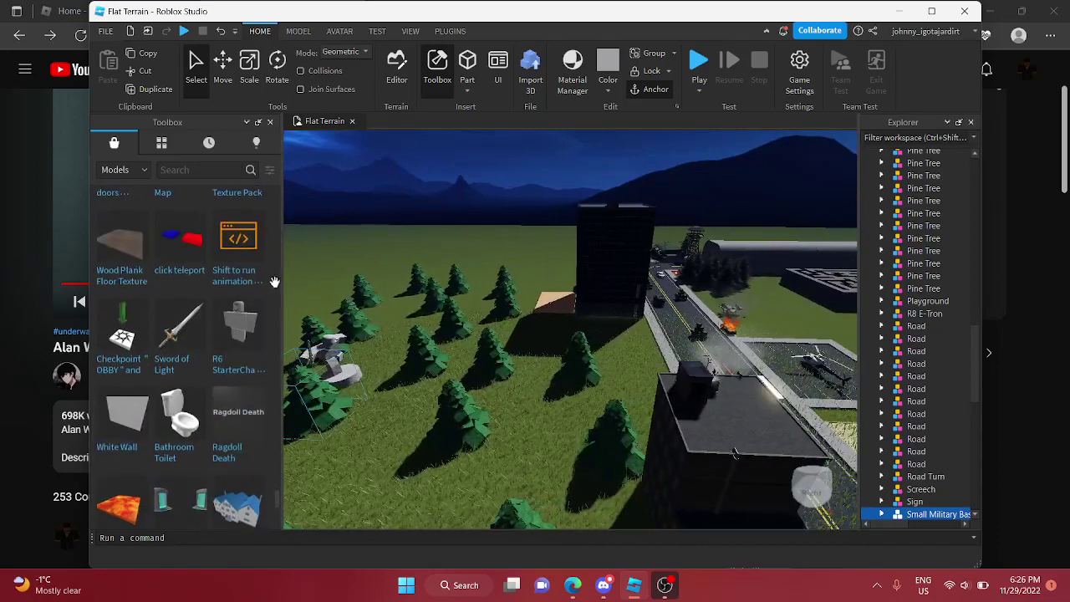
left_click(239, 250)
left_click(237, 436)
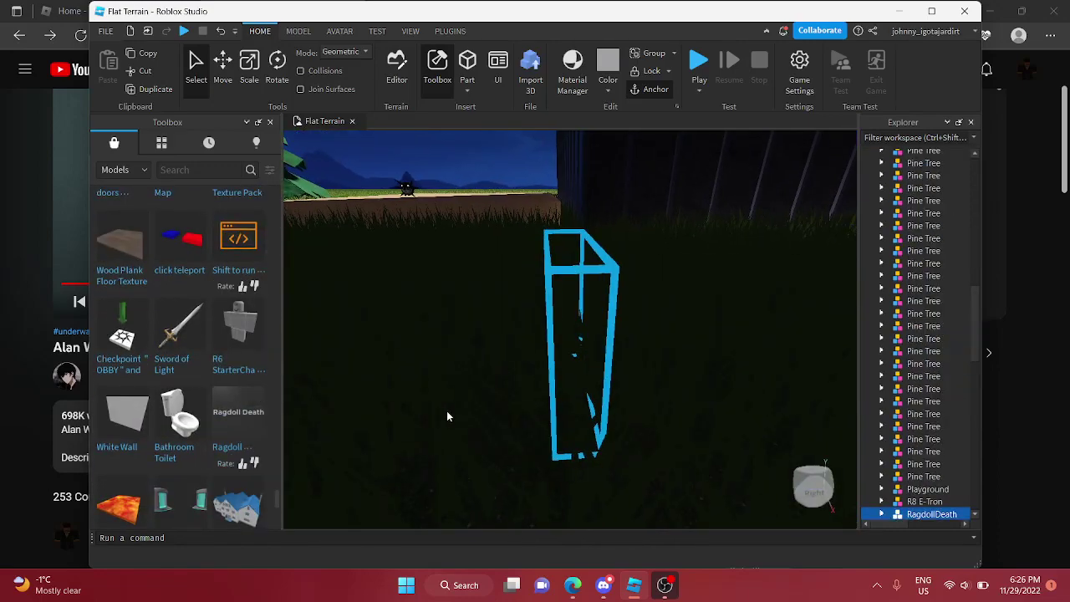
right_click_drag(447, 356, 469, 331)
key("s")
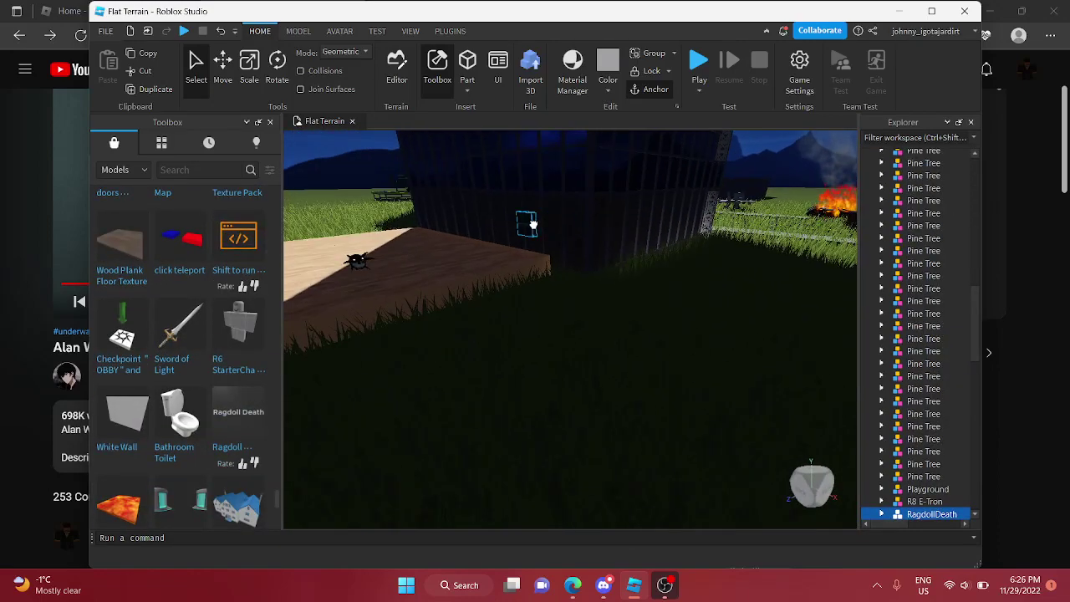
right_click_drag(533, 224, 598, 301)
key("s")
scroll(155, 430, "down", 3)
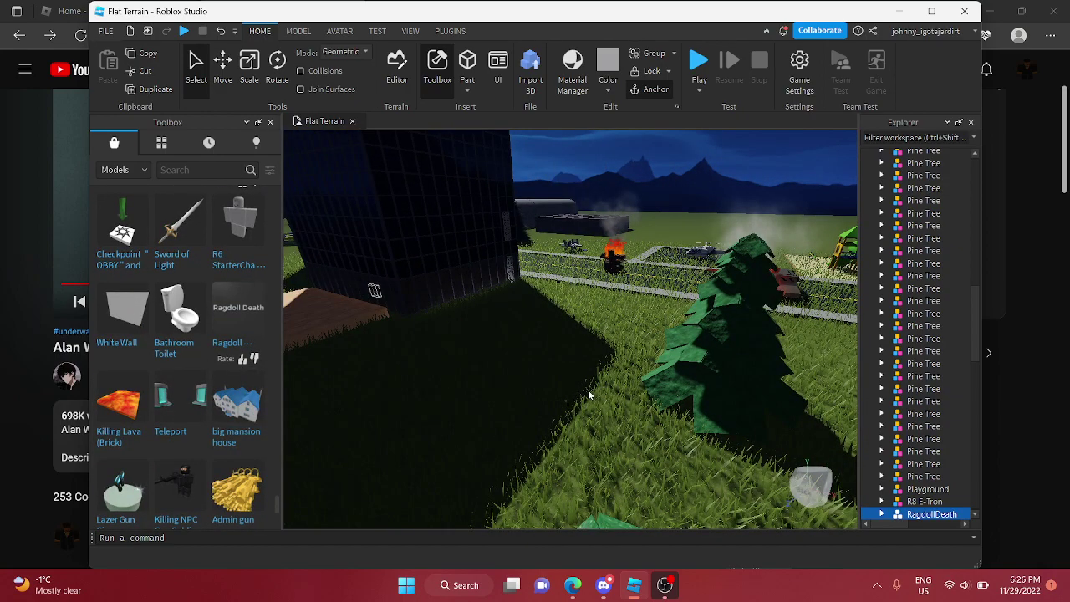
Insert the big mansion house model and set it on the open grass beyond the maze
right_click_drag(585, 406, 493, 256)
key("s")
key("s")
key("s")
key("w")
key("w")
left_click_drag(493, 256, 444, 371)
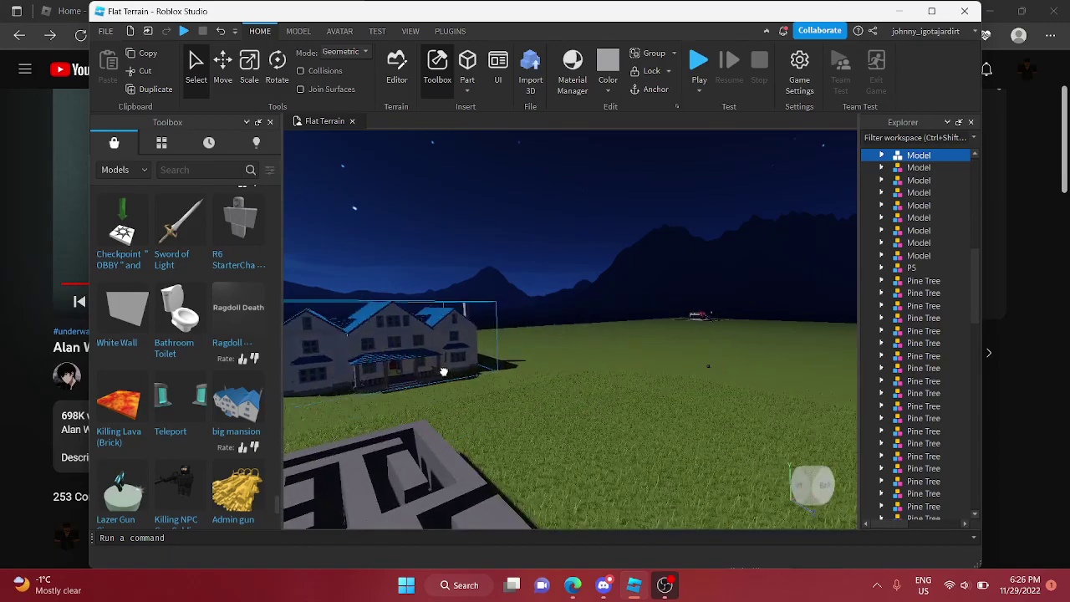
left_click(510, 257)
key("w")
Duplicate the road turn piece, rotate the copy and align it with the road at the tunnel's open end
mouse_move(510, 257)
right_mouse_down()
mouse_move(497, 256)
mouse_move(508, 257)
right_mouse_up()
key("s")
left_click(557, 274)
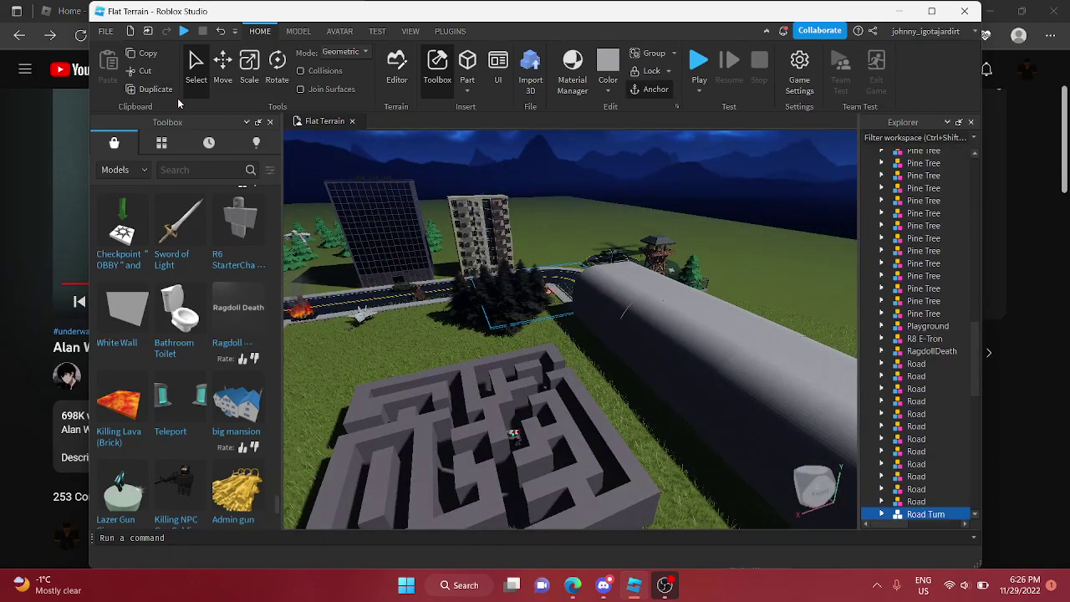
left_click_drag(555, 274, 741, 337)
right_click_drag(738, 337, 741, 337)
key("w")
left_click_drag(740, 337, 655, 315)
key("r")
right_click_drag(658, 316, 655, 315)
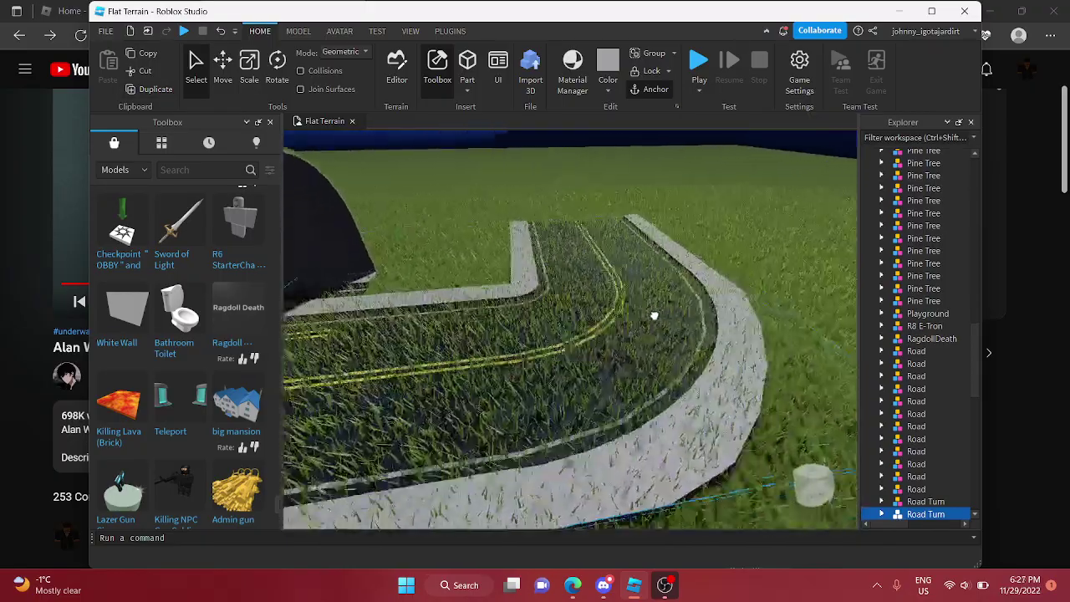
left_click_drag(654, 315, 657, 316)
right_click_drag(655, 316, 657, 316)
left_click_drag(657, 316, 659, 332)
right_click_drag(657, 316, 660, 332)
left_click_drag(659, 332, 781, 389)
right_click_drag(781, 389, 690, 352)
Move the mansion so it stands beside the new road turn
key("s")
left_click_drag(444, 334, 479, 406)
key("s")
left_click_drag(551, 444, 600, 486)
Duplicate a straight road piece and align the copy with the end of the new road turn in front of the mansion
right_click_drag(669, 267, 695, 261)
left_click(675, 195)
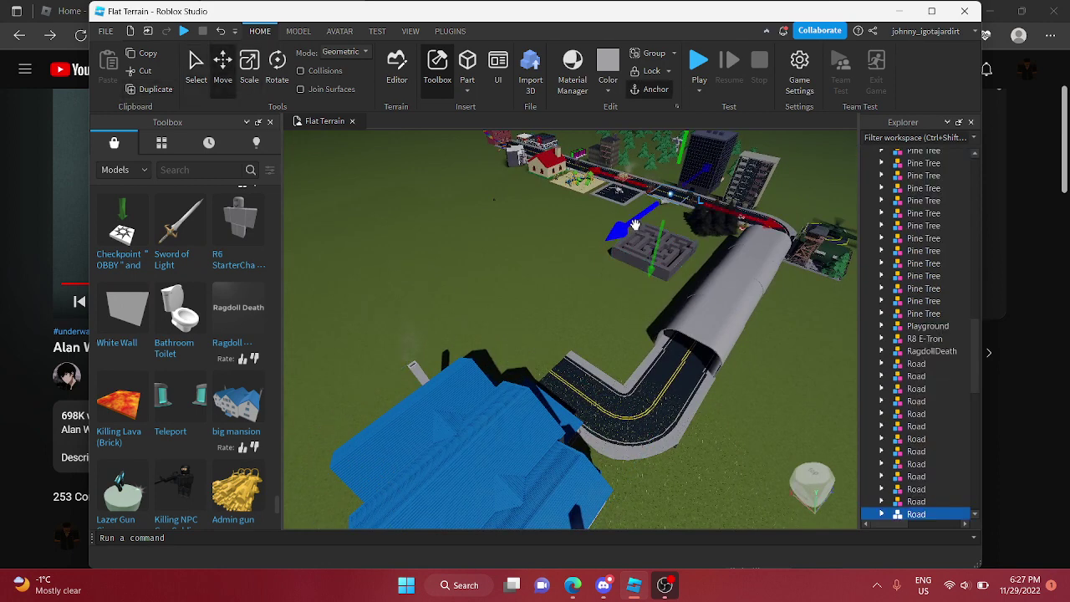
left_click_drag(477, 334, 433, 383)
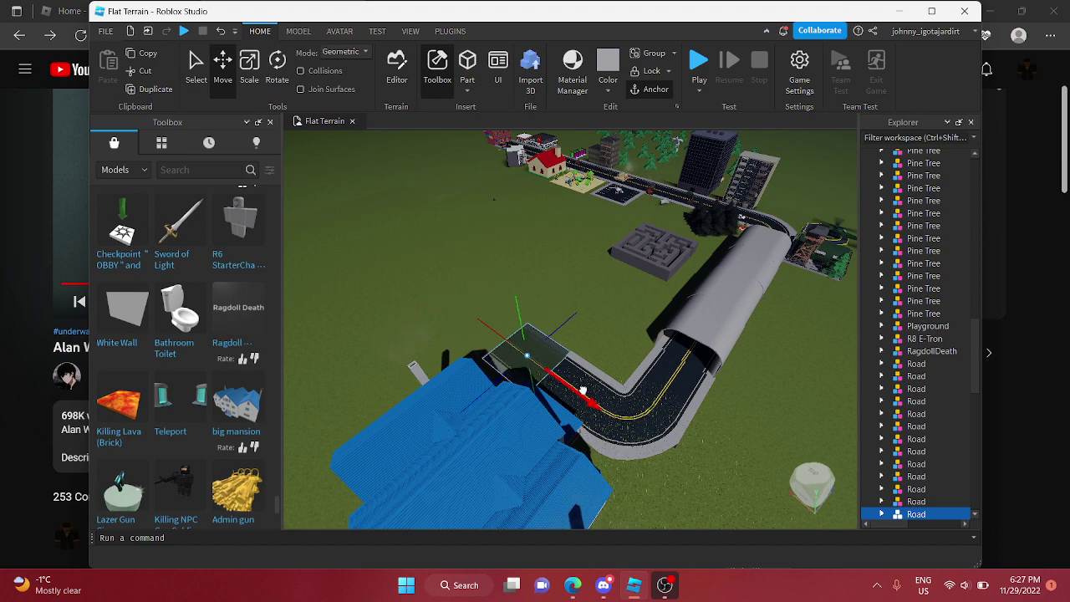
left_click_drag(582, 390, 580, 388)
scroll(590, 212, "up", 5)
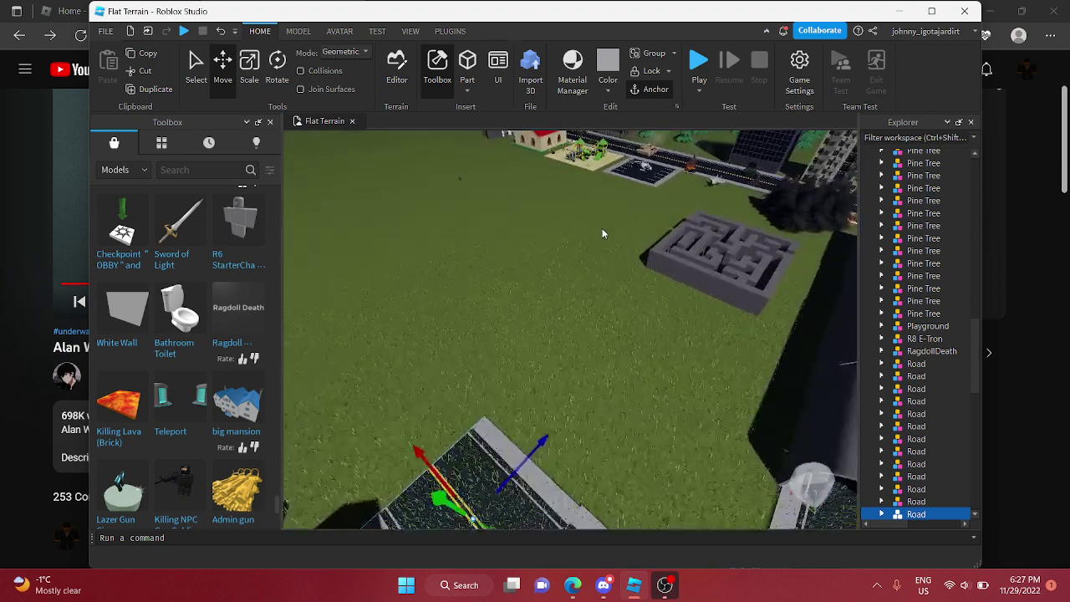
right_click_drag(602, 228, 587, 265)
left_click_drag(589, 275, 594, 276)
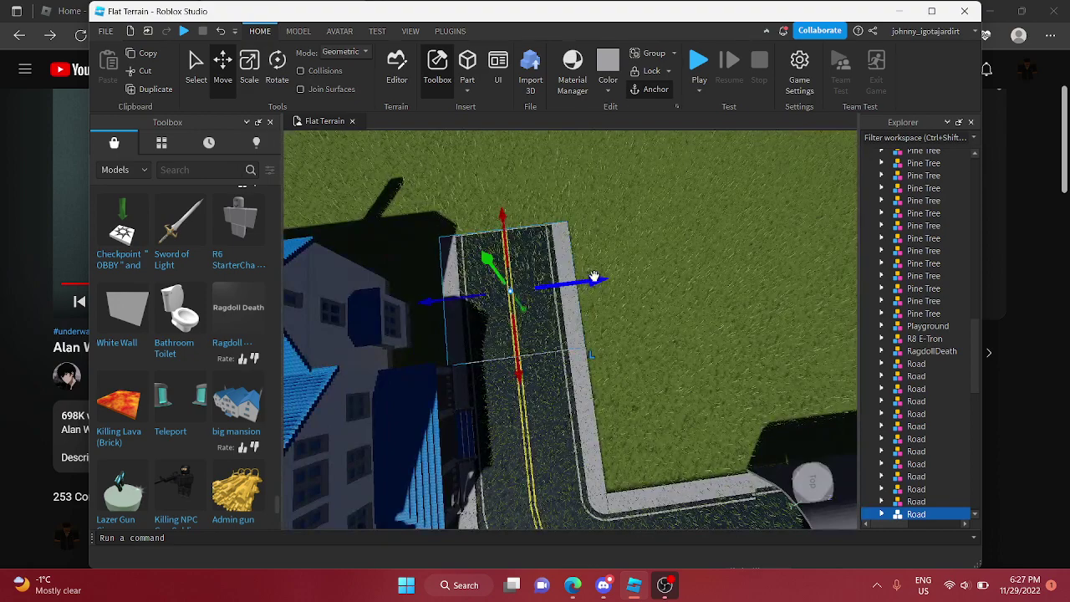
right_click_drag(594, 276, 455, 189)
Duplicate the straight road piece and extend the mansion road by one more section
left_click(169, 91)
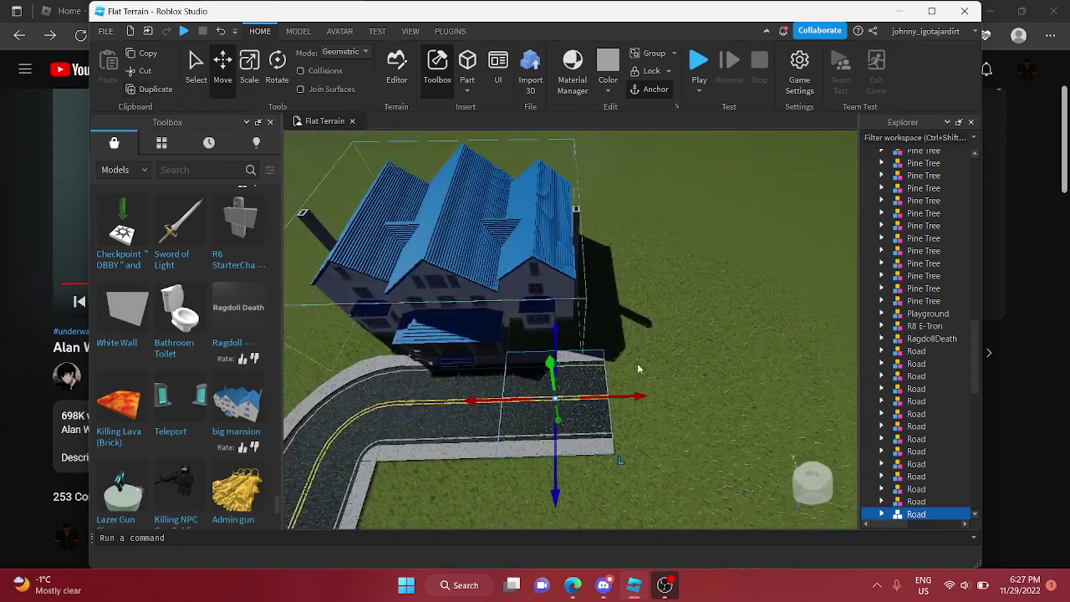
left_click_drag(627, 398, 737, 412)
key("s")
key("d")
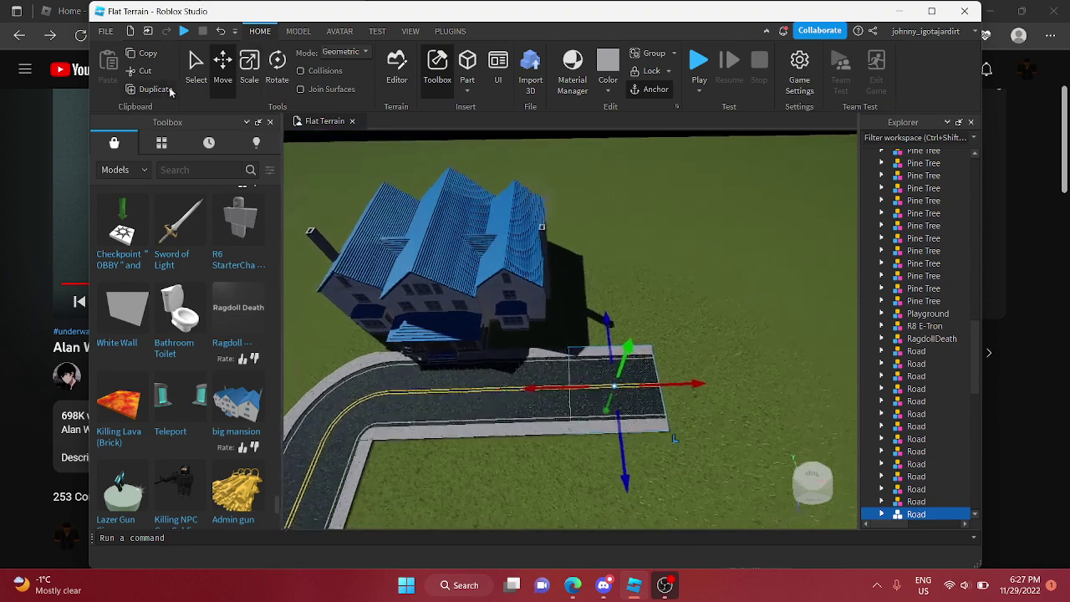
left_click(707, 248)
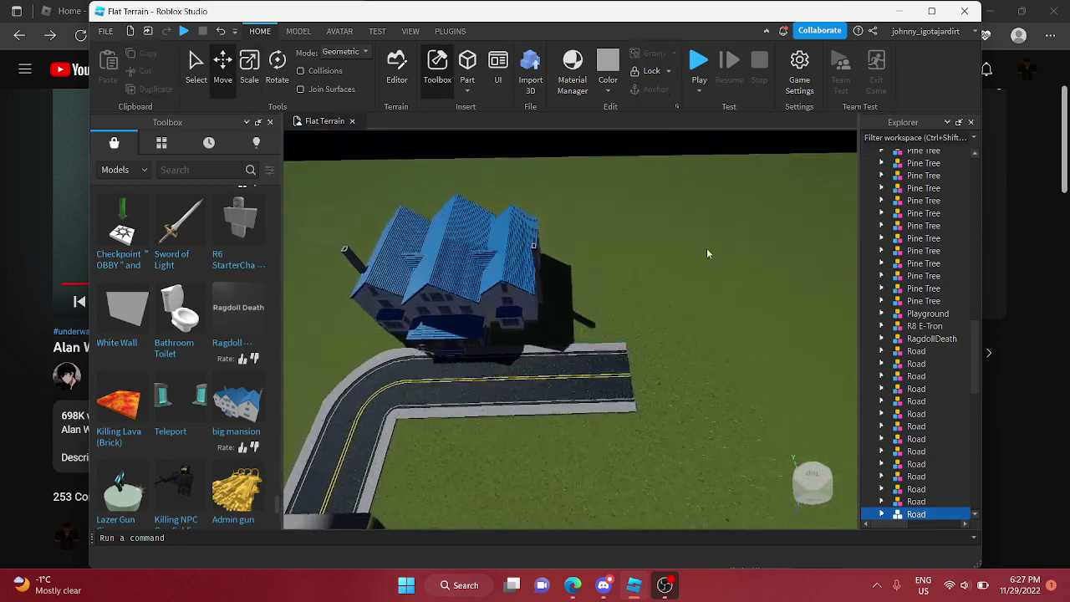
Duplicate the last two road pieces together and join the copies to the road's open end
left_click(201, 82)
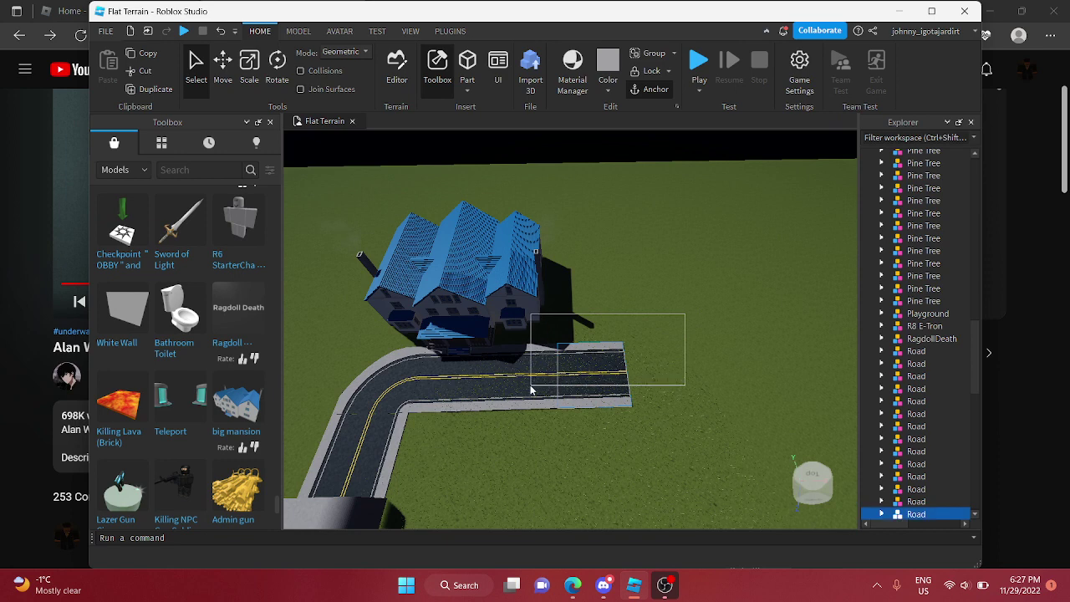
key("s")
key("d")
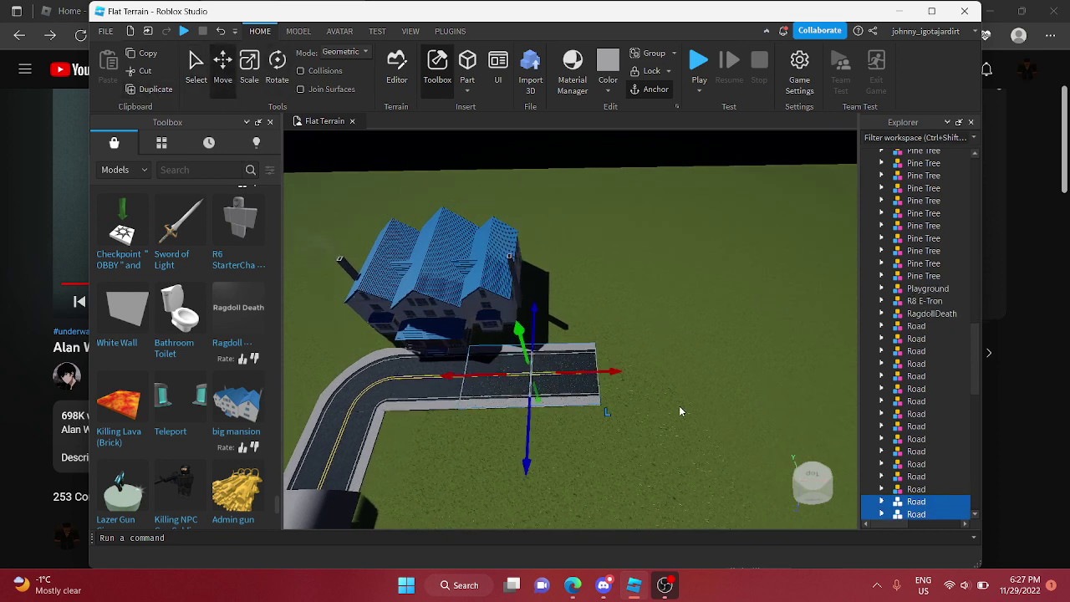
left_click_drag(619, 371, 744, 369)
key("d")
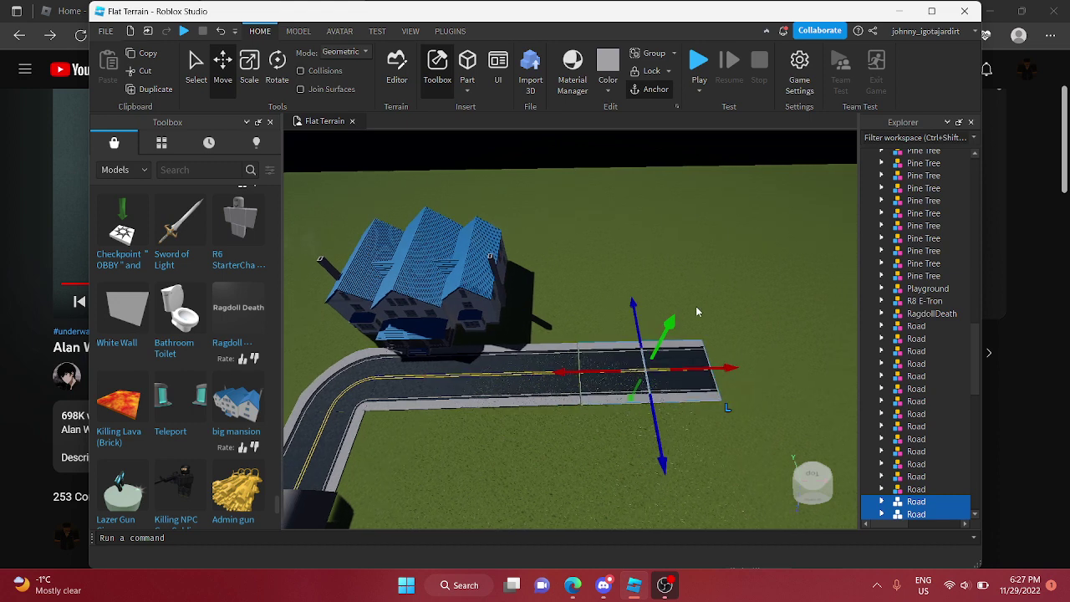
left_click_drag(519, 372, 517, 372)
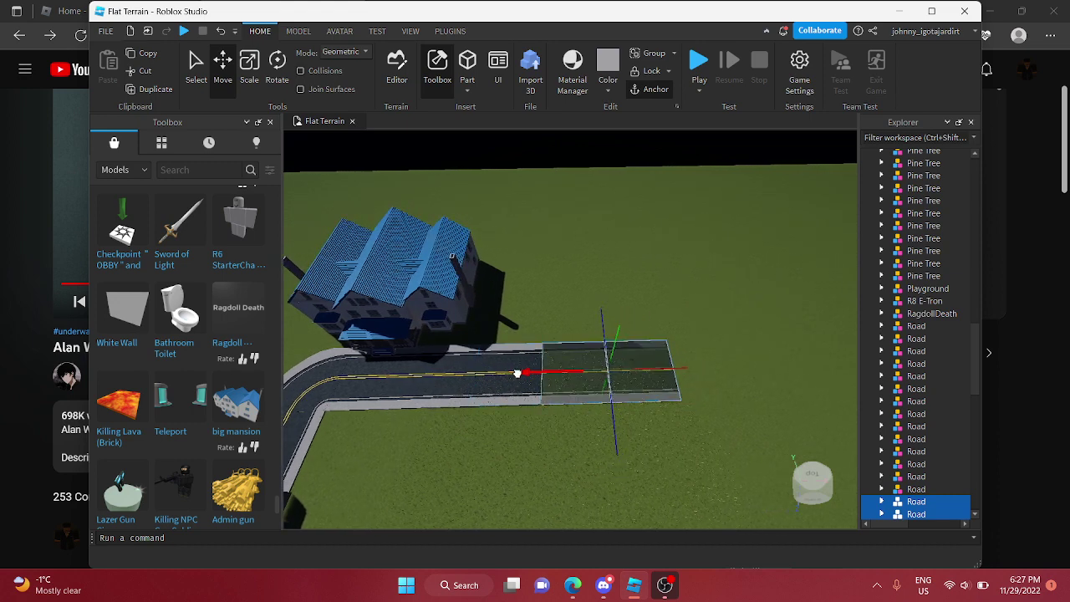
Duplicate the pair of end road pieces again and extend the road past the mansion
key("d")
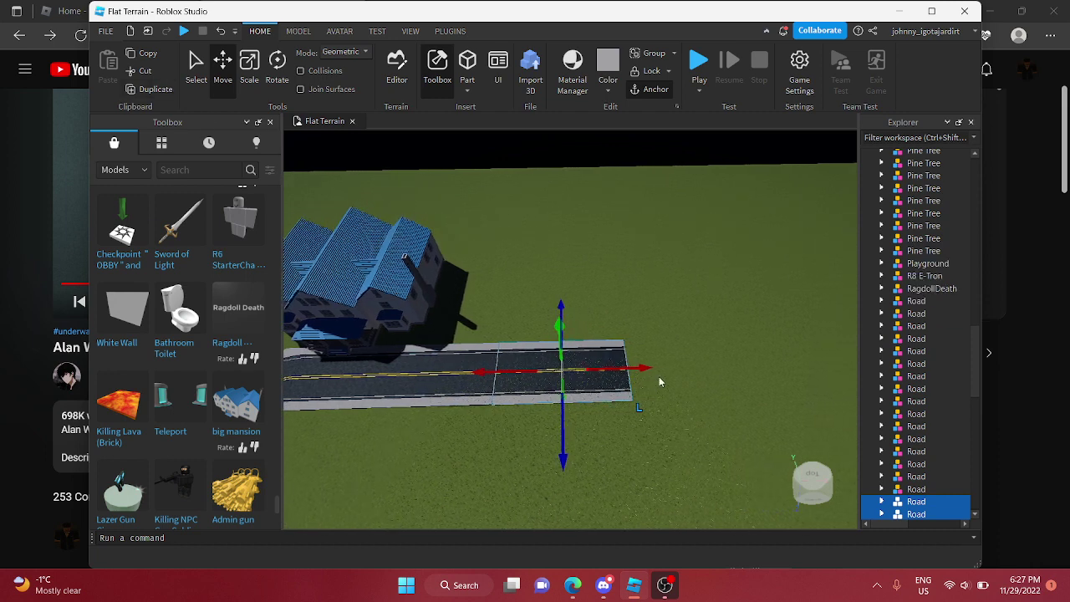
left_click_drag(652, 369, 748, 367)
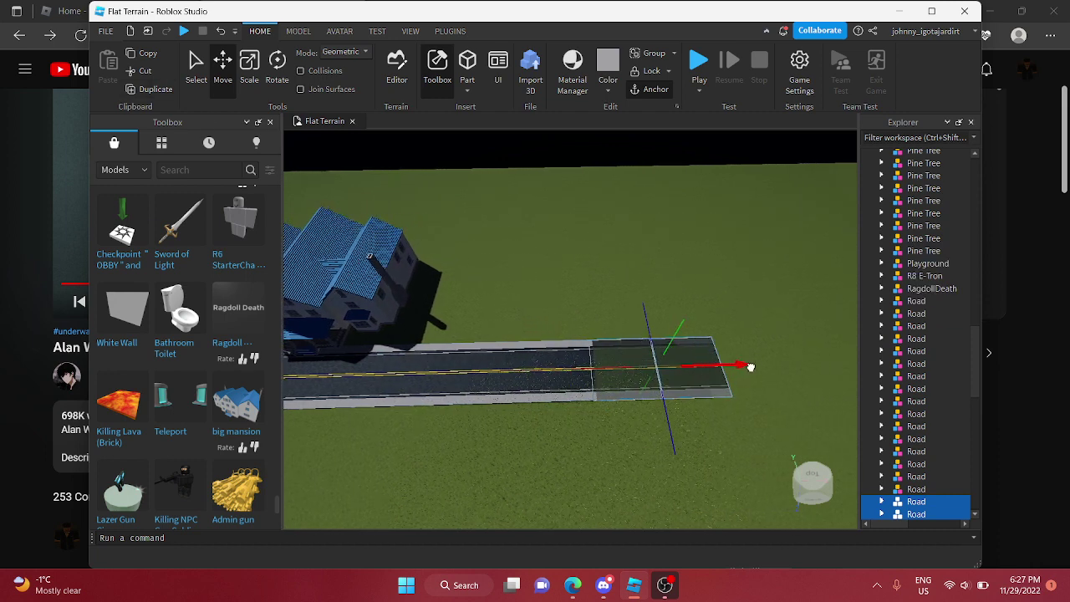
left_click(692, 327)
Insert the Small House model and place it on the grass beside the road, across from the mansion
right_click_drag(611, 266, 482, 308)
key("w")
scroll(179, 452, "down", 2)
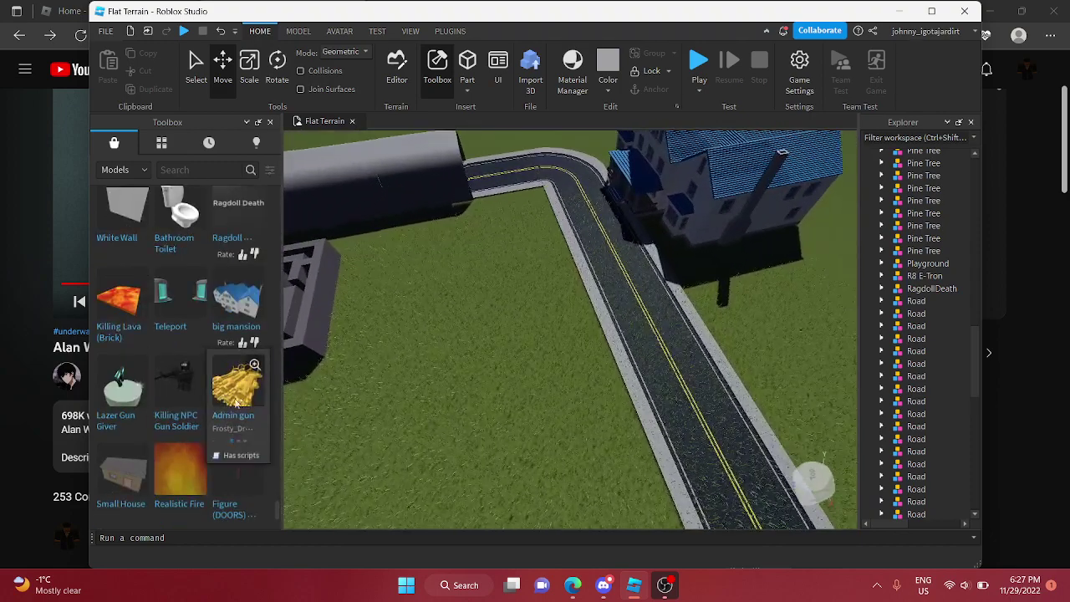
scroll(249, 399, "down", 2)
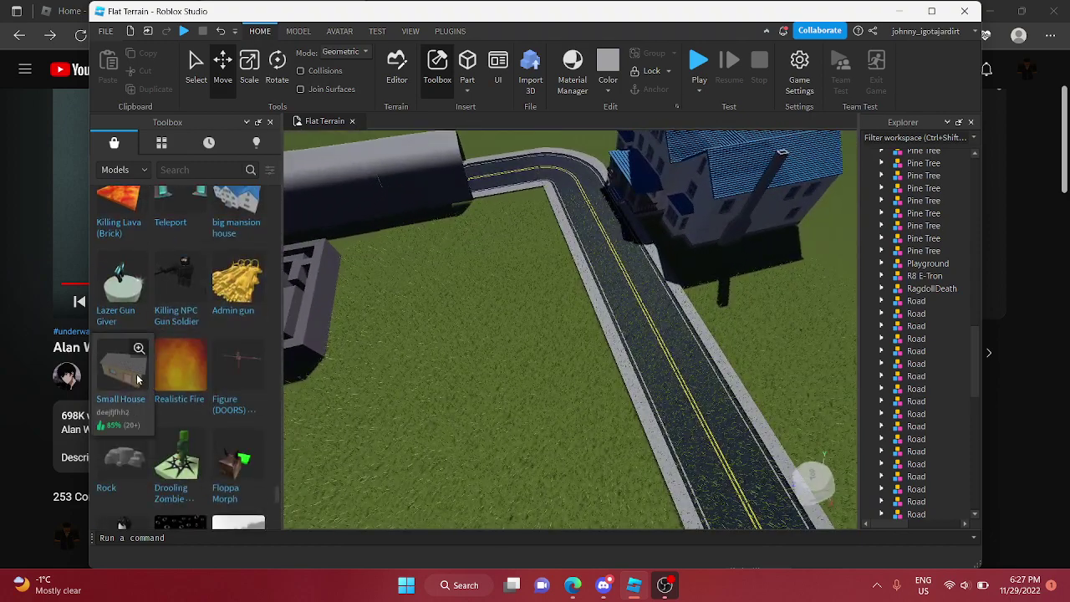
left_click(138, 380)
left_click(198, 75)
left_click_drag(575, 330, 598, 281)
right_click_drag(598, 282, 602, 227)
key("a")
scroll(177, 424, "down", 1)
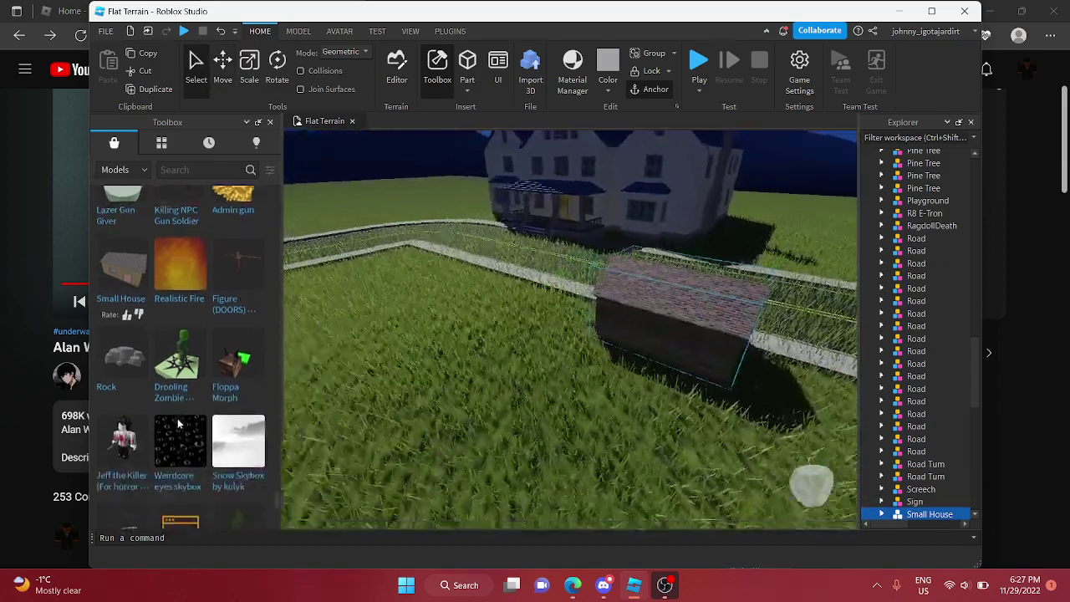
Insert the Rock model and move it onto the grass outside the road turn near the mansion
scroll(177, 424, "down", 1)
left_click(127, 255)
key("w")
right_click_drag(535, 255, 536, 306)
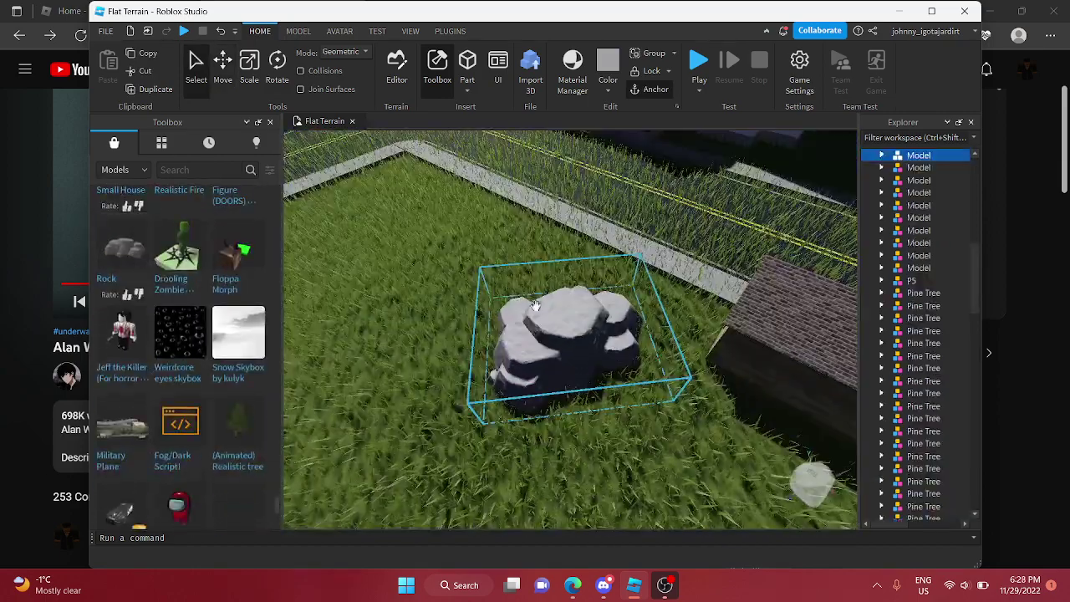
left_click_drag(542, 314, 420, 245)
right_click_drag(421, 246, 431, 162)
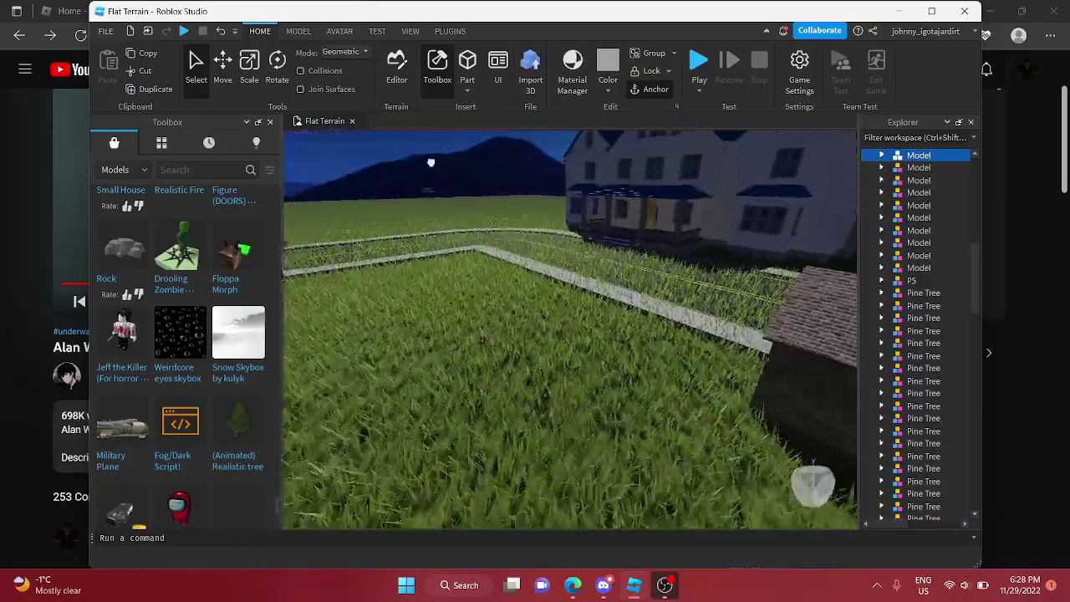
key("w")
left_click_drag(430, 162, 579, 354)
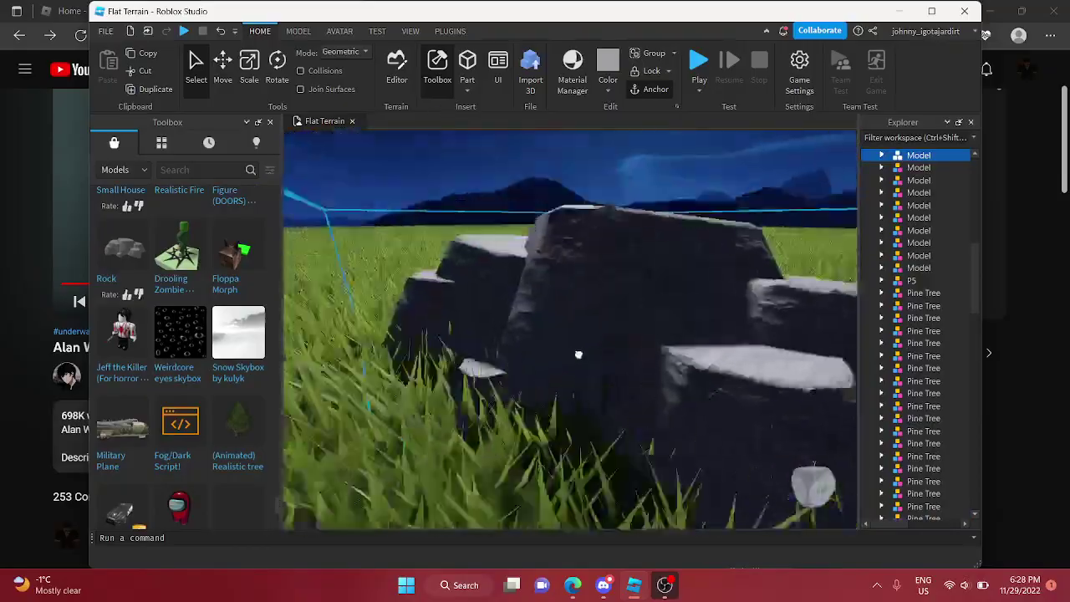
right_click_drag(578, 354, 434, 273)
key("s")
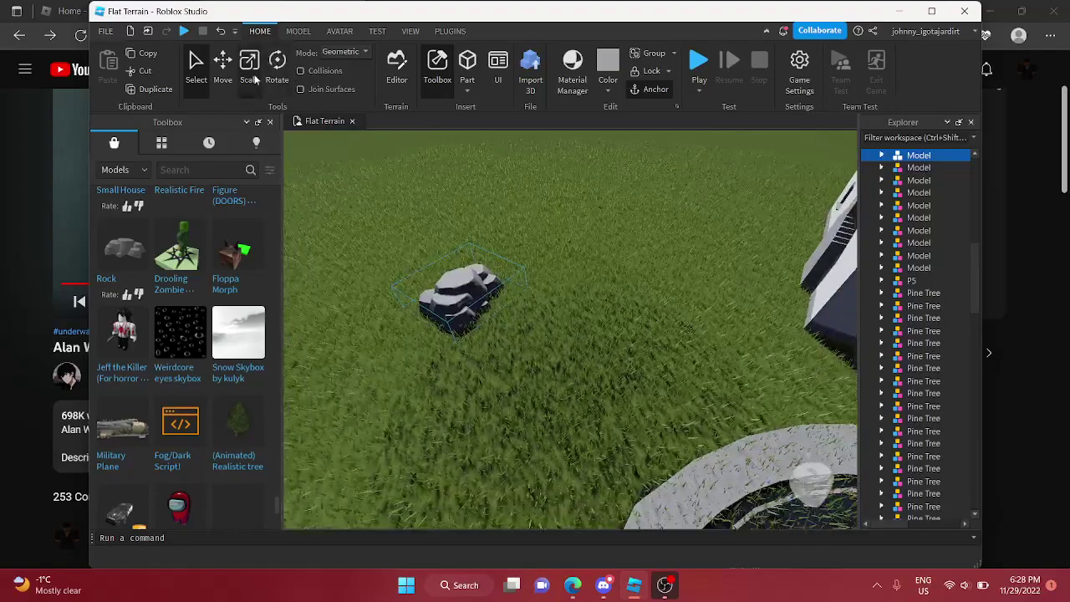
Scale the rock up into a large boulder formation and reposition it beside the road turn
left_click_drag(518, 316, 649, 358)
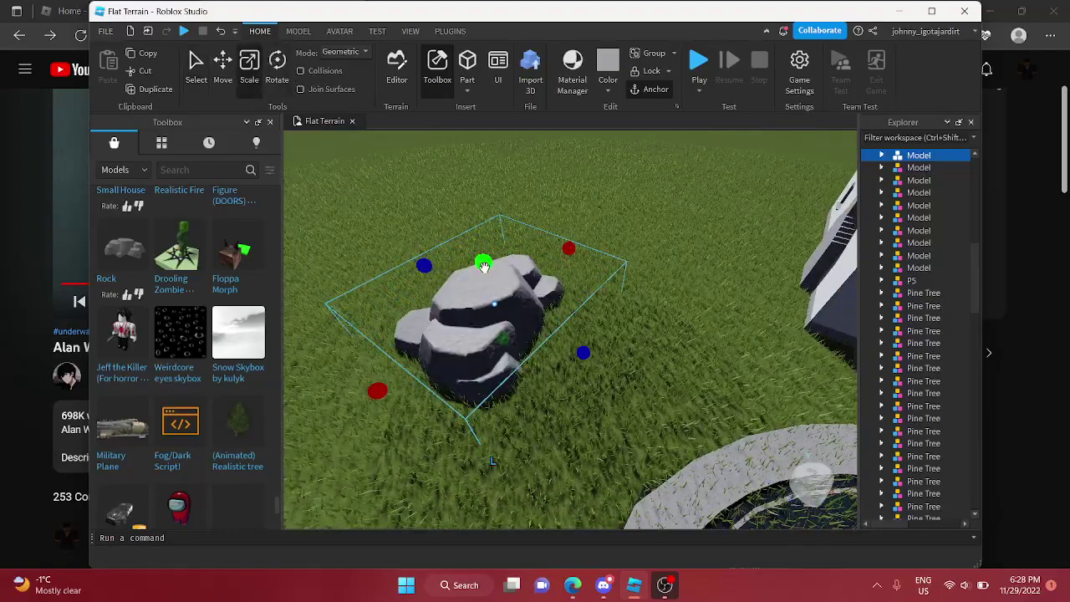
left_click_drag(485, 266, 462, 189)
left_click(197, 70)
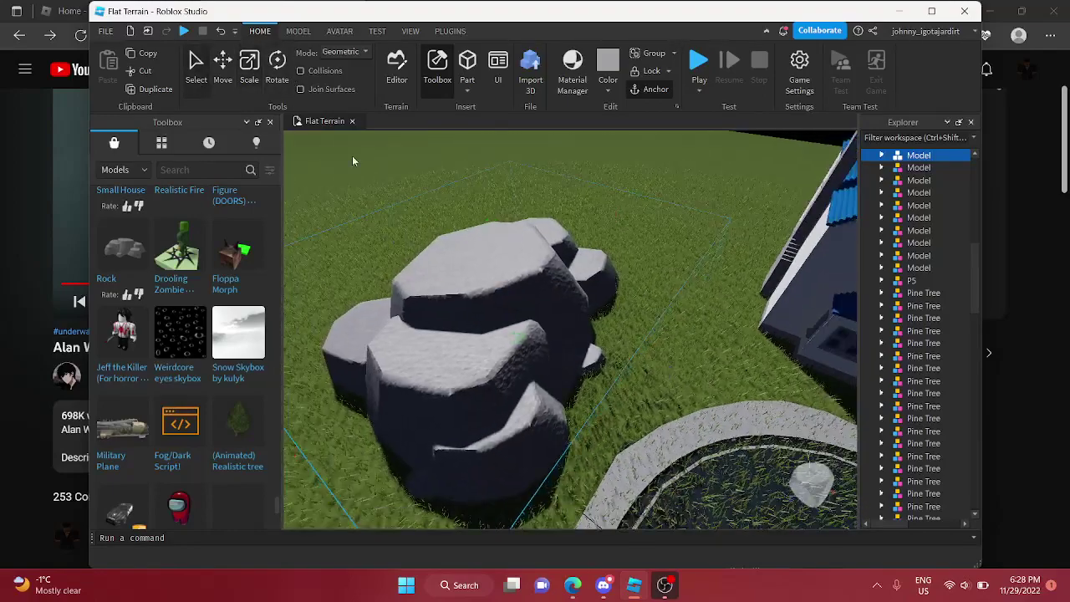
left_click_drag(506, 364, 433, 356)
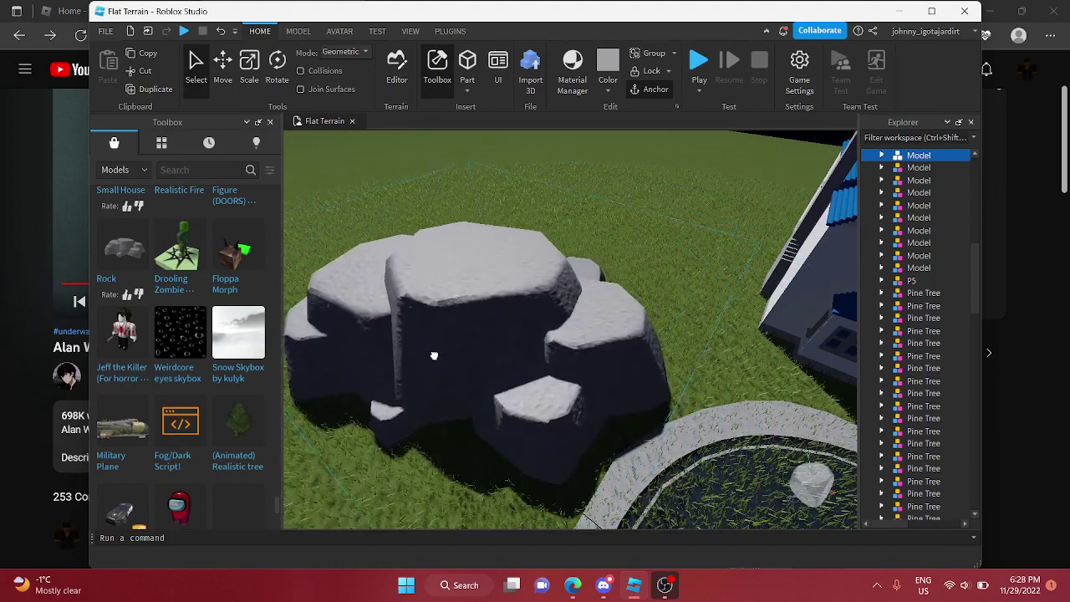
Insert the Fog/Dark Script! item into the scene
key("d")
right_click_drag(429, 356, 224, 431)
left_click(184, 438)
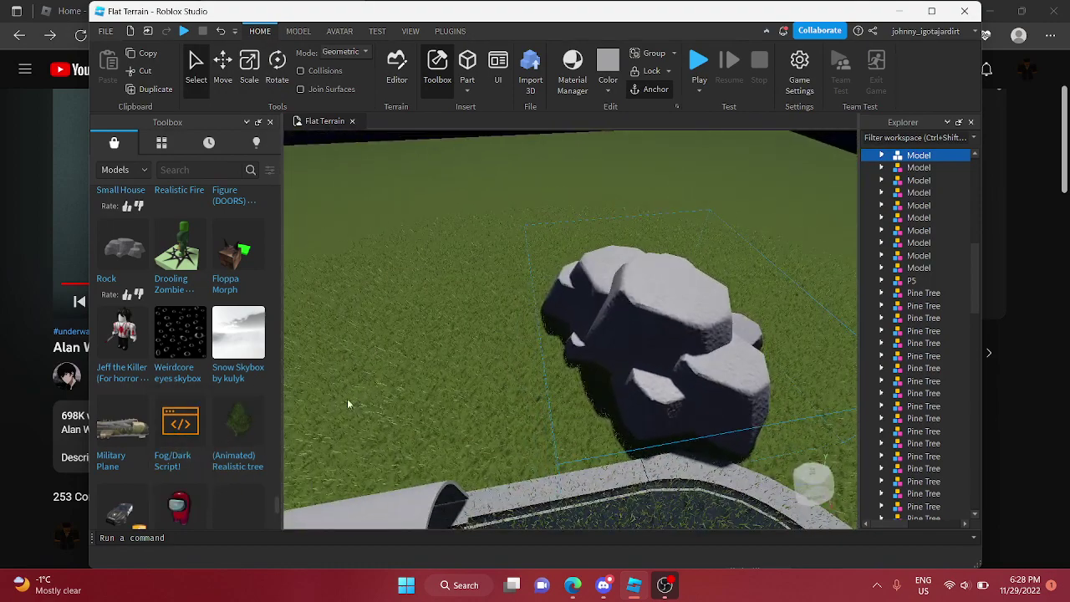
key("w")
right_click_drag(439, 373, 440, 376)
key("s")
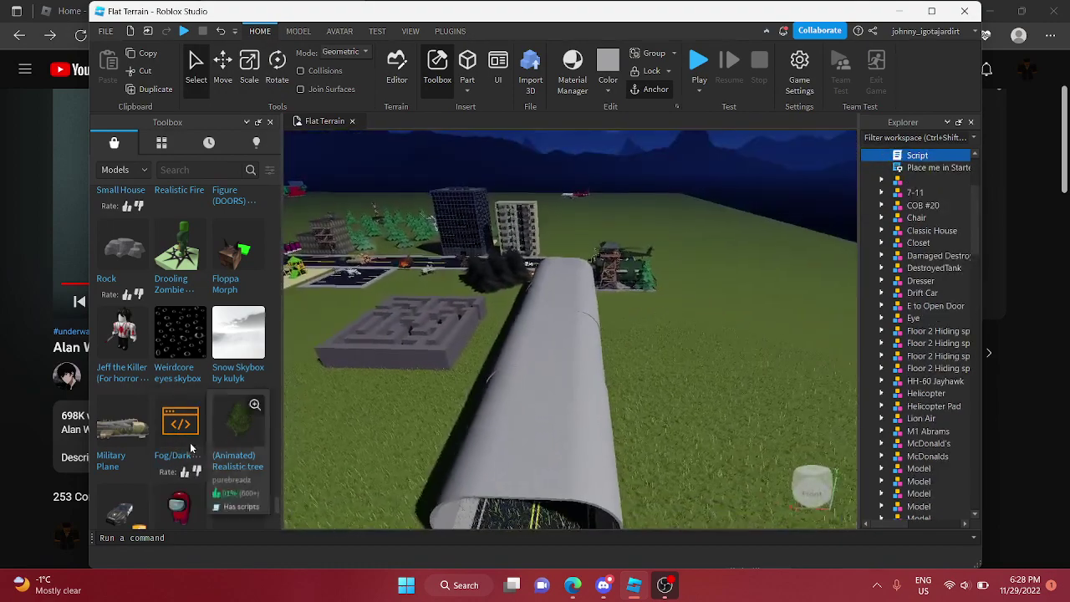
Insert the Military Plane model and place it on top of the large boulder formation beside the road turn
left_click(128, 446)
right_click_drag(634, 409, 633, 409)
key("a")
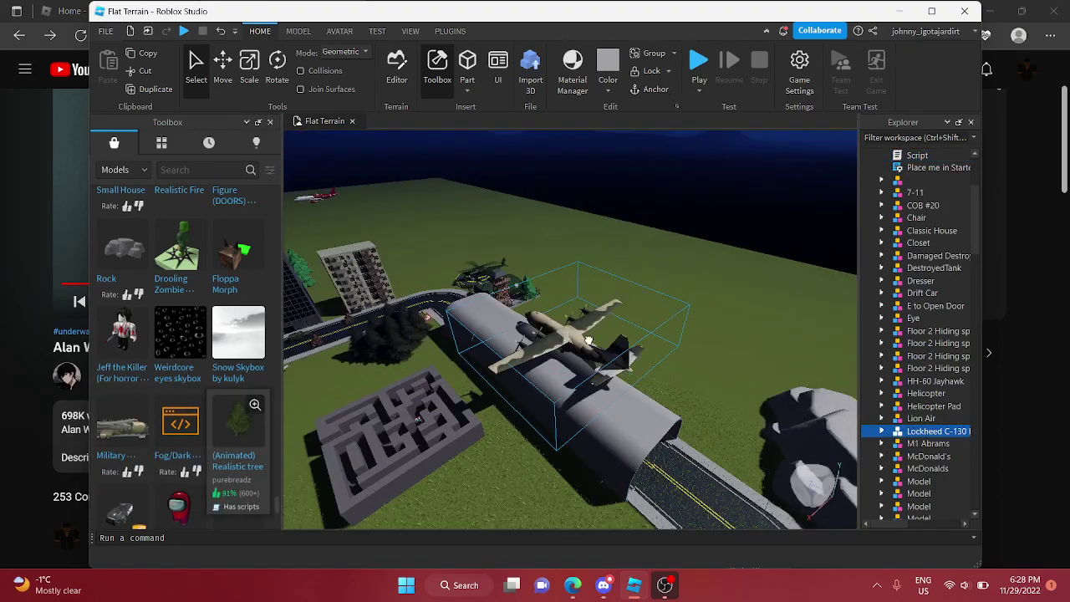
left_click_drag(587, 341, 717, 321)
right_click_drag(716, 321, 717, 321)
key("a")
left_click_drag(717, 321, 719, 308)
right_click_drag(717, 321, 719, 308)
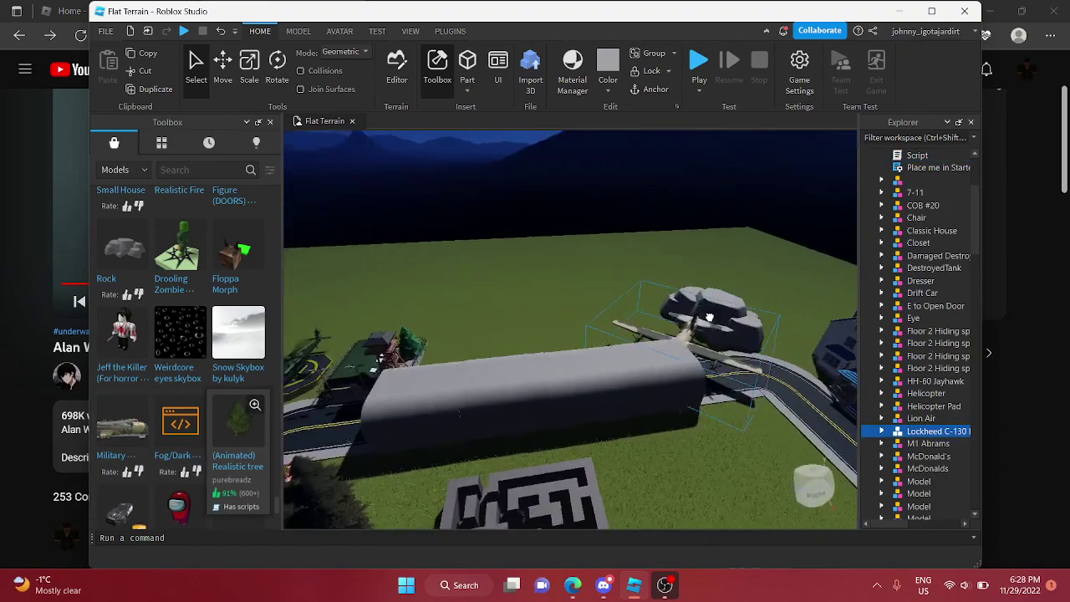
left_click_drag(719, 308, 719, 291)
right_click_drag(718, 308, 720, 291)
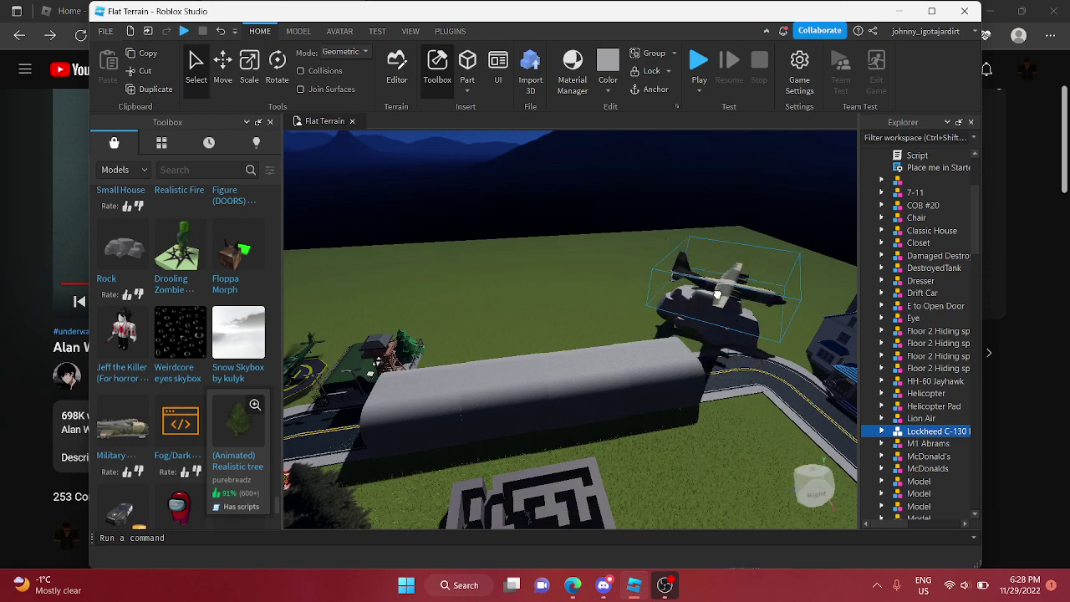
left_click(597, 276)
Insert the Police Car model and place it in one lane of the straight road past the mansion
key("a")
right_click_drag(611, 274, 609, 274)
key("w")
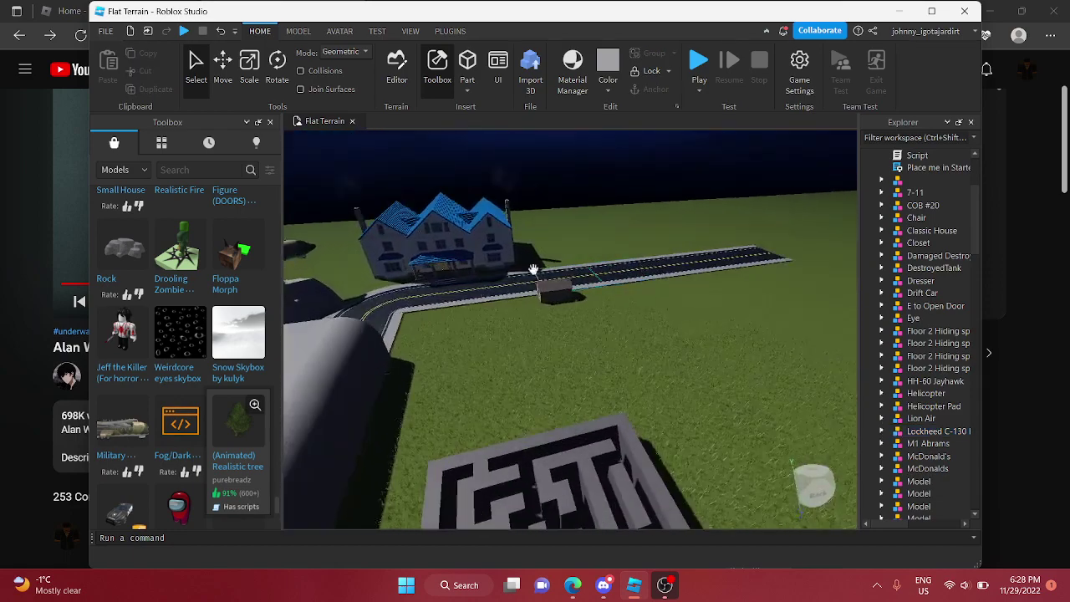
scroll(136, 446, "down", 1)
left_click(125, 412)
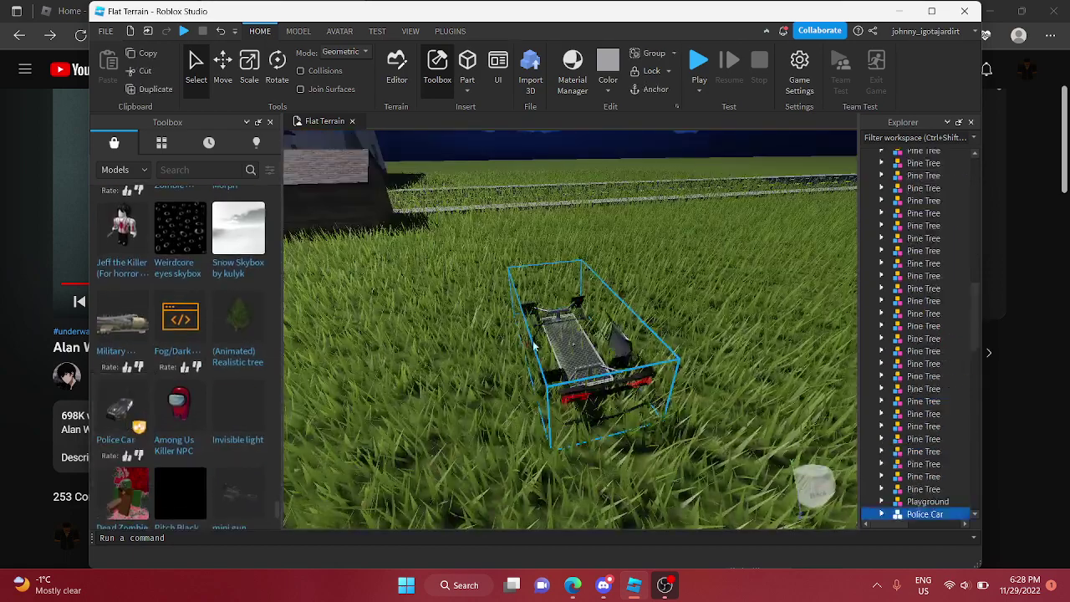
left_click_drag(561, 337, 566, 270)
right_click_drag(561, 337, 565, 270)
key("w")
left_click_drag(566, 270, 582, 398)
right_click_drag(638, 465, 583, 399)
left_click_drag(583, 399, 590, 376)
right_click_drag(563, 382, 564, 382)
key("d")
Insert the Realistic Rock model and place it on the road near its open end
scroll(178, 401, "down", 2)
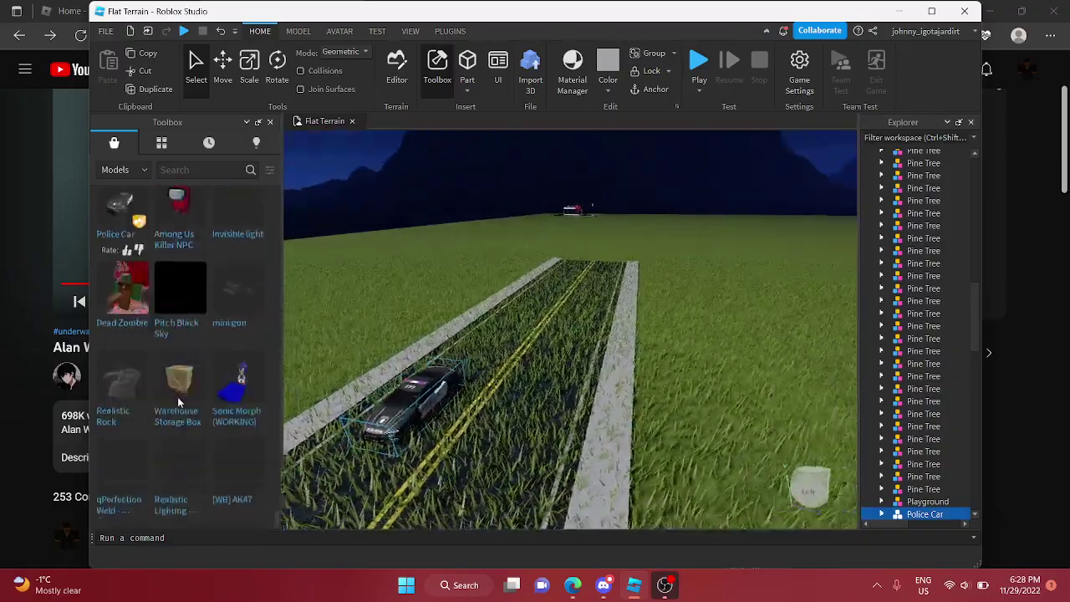
right_click_drag(465, 391, 466, 391)
key("a")
scroll(246, 396, "down", 2)
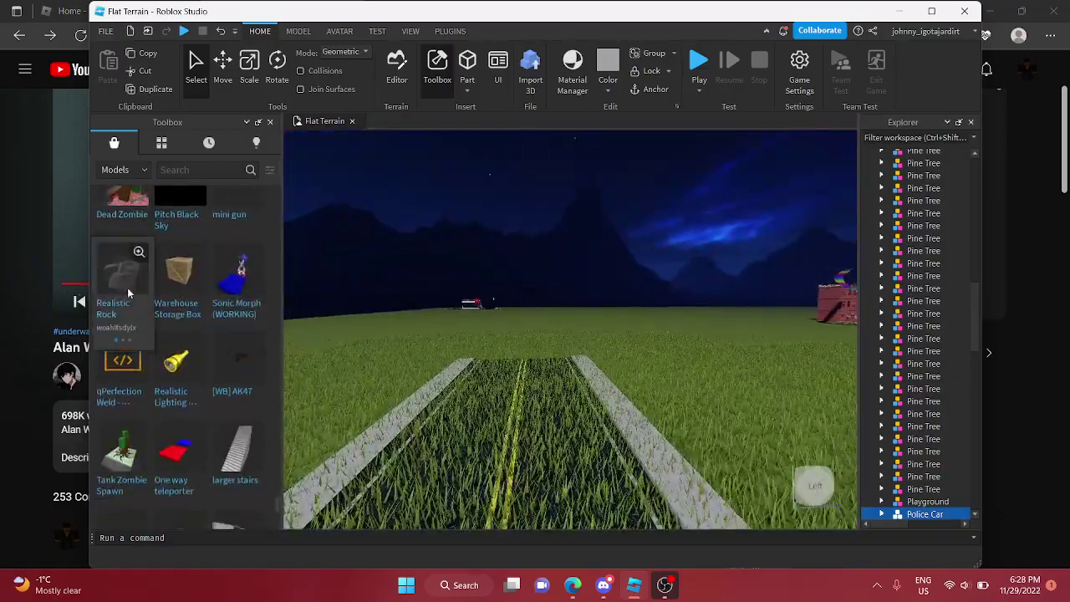
left_click(115, 289)
left_click_drag(507, 349, 521, 332)
right_click_drag(506, 348, 521, 332)
left_click_drag(520, 332, 382, 356)
right_click_drag(521, 332, 382, 357)
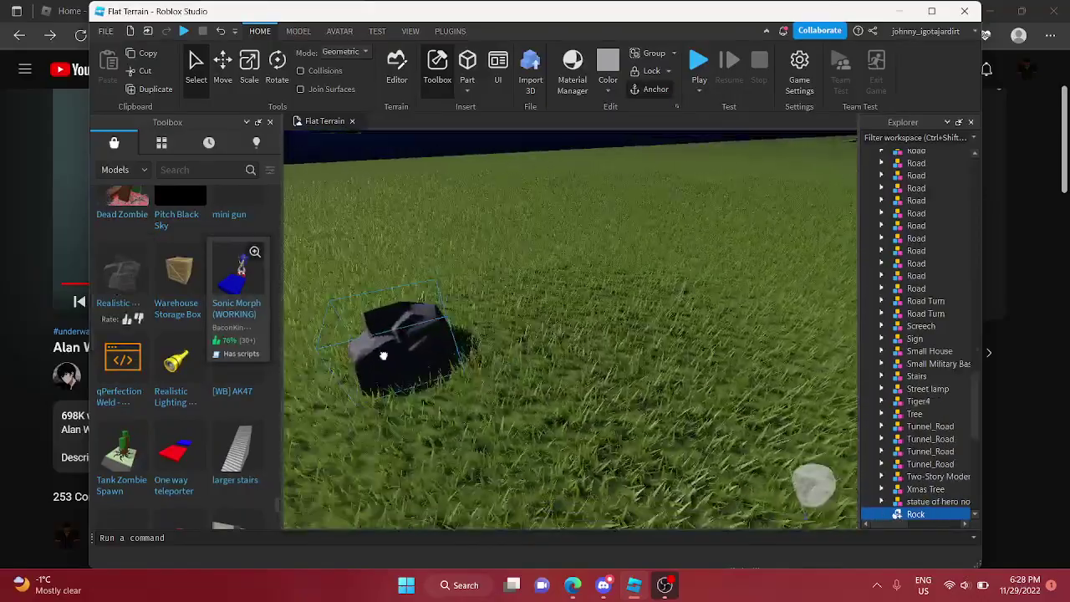
left_click_drag(382, 356, 390, 356)
right_click_drag(382, 356, 390, 356)
left_click_drag(391, 357, 501, 330)
right_click_drag(390, 356, 502, 330)
left_click_drag(501, 330, 586, 332)
right_click_drag(586, 332, 54, 394)
Insert the larger stairs model, turn it to face the road and place it at one corner of the road's end
scroll(54, 394, "down", 1)
left_click(239, 455)
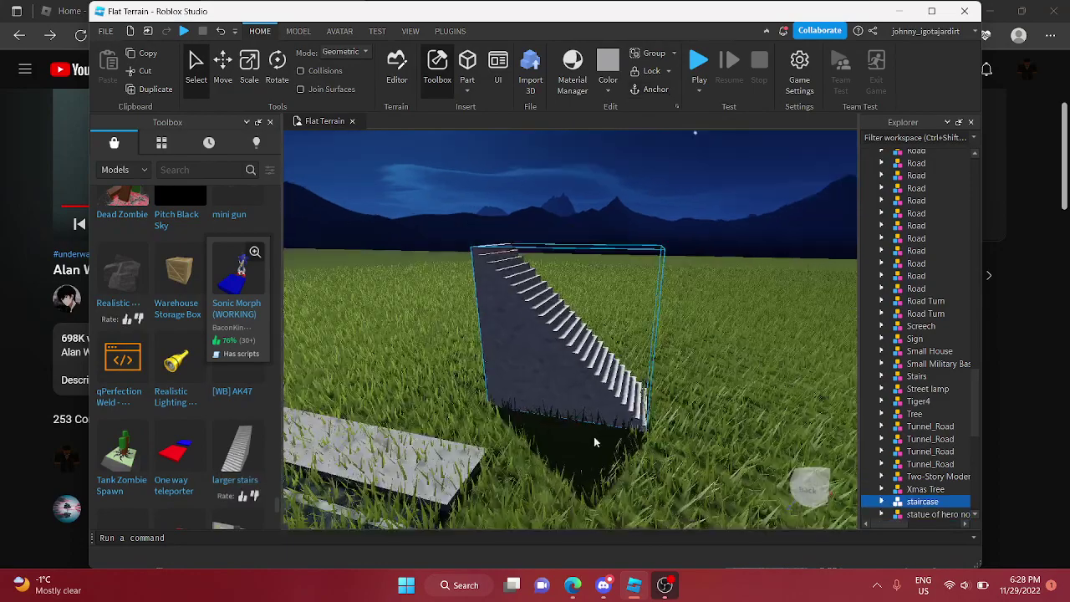
left_click_drag(593, 436, 599, 351)
right_click_drag(594, 437, 599, 351)
left_click_drag(600, 351, 712, 366)
right_click_drag(759, 388, 712, 366)
key("r")
left_click_drag(712, 366, 467, 344)
key("d")
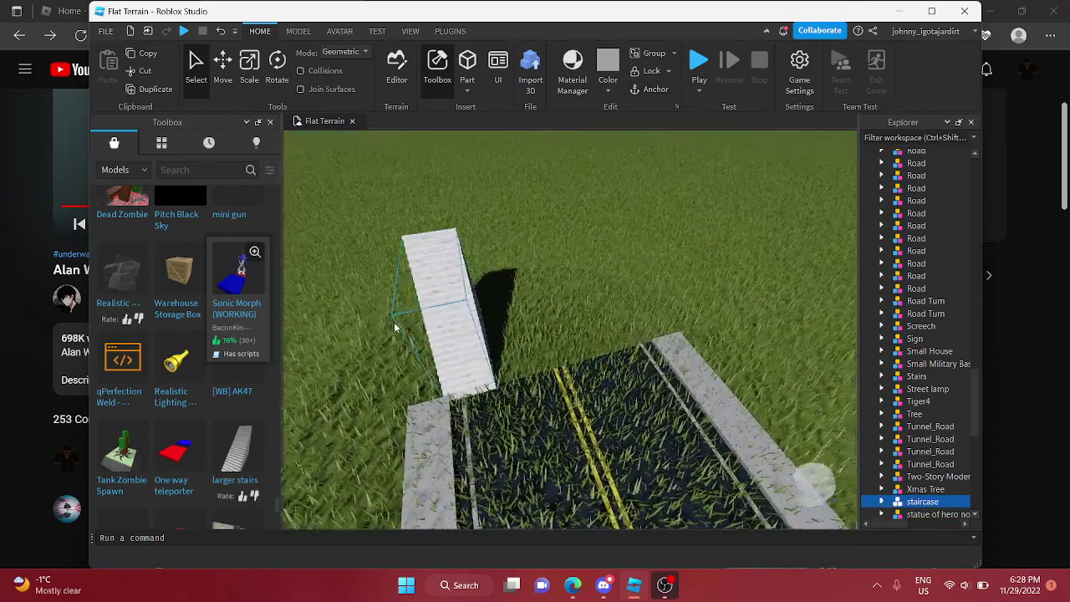
Duplicate the staircase side by side until five copies span the full width of the road's end
left_click(151, 89)
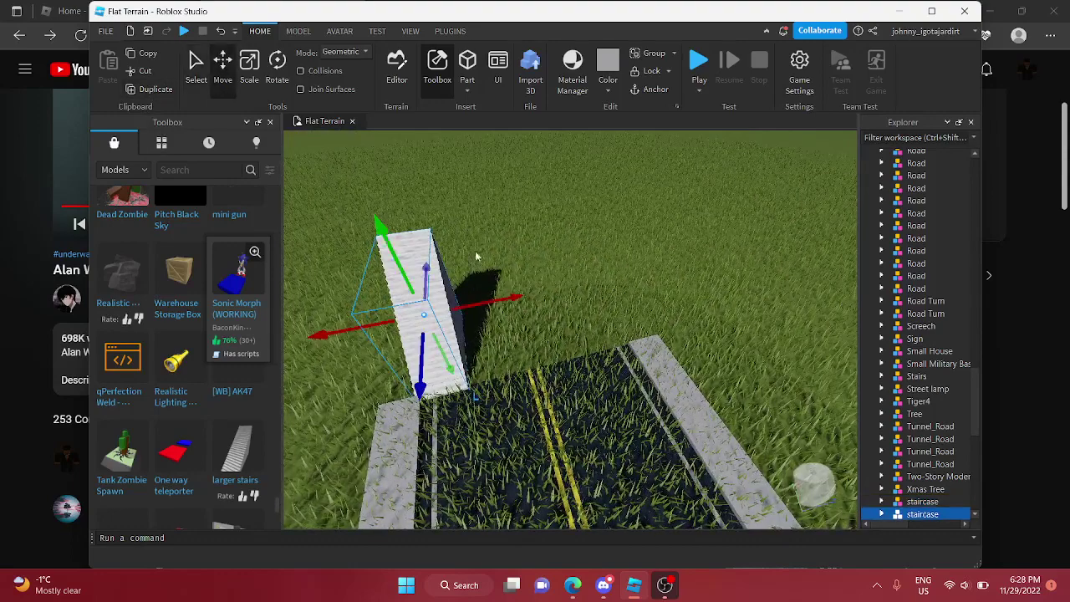
mouse_move(499, 294)
left_mouse_down()
mouse_move(581, 283)
mouse_move(542, 276)
mouse_move(569, 280)
left_mouse_up()
key("d")
key("ctrl+d")
left_click(159, 89)
key("d")
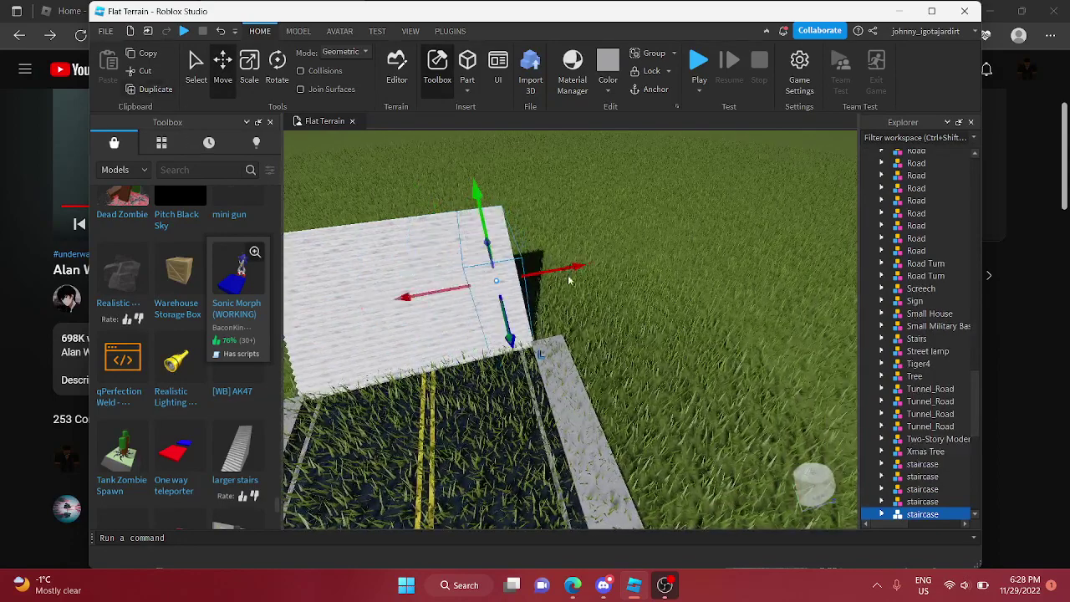
right_click_drag(578, 250, 579, 249)
left_click(506, 236)
key("s")
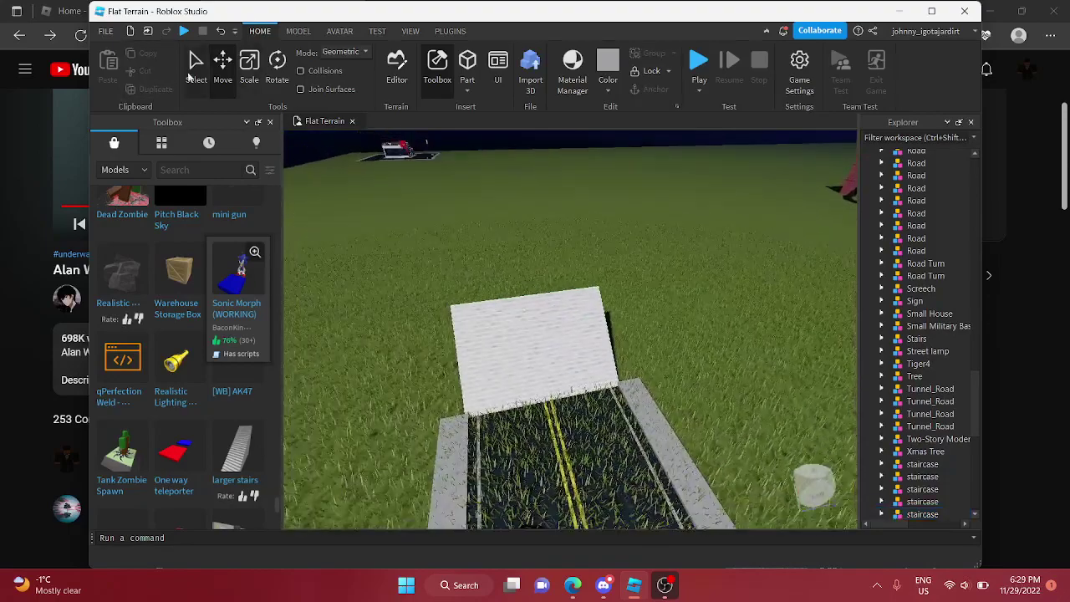
Duplicate the row of five staircases and move the copy away from the road, behind the first row
left_click_drag(538, 331, 458, 374)
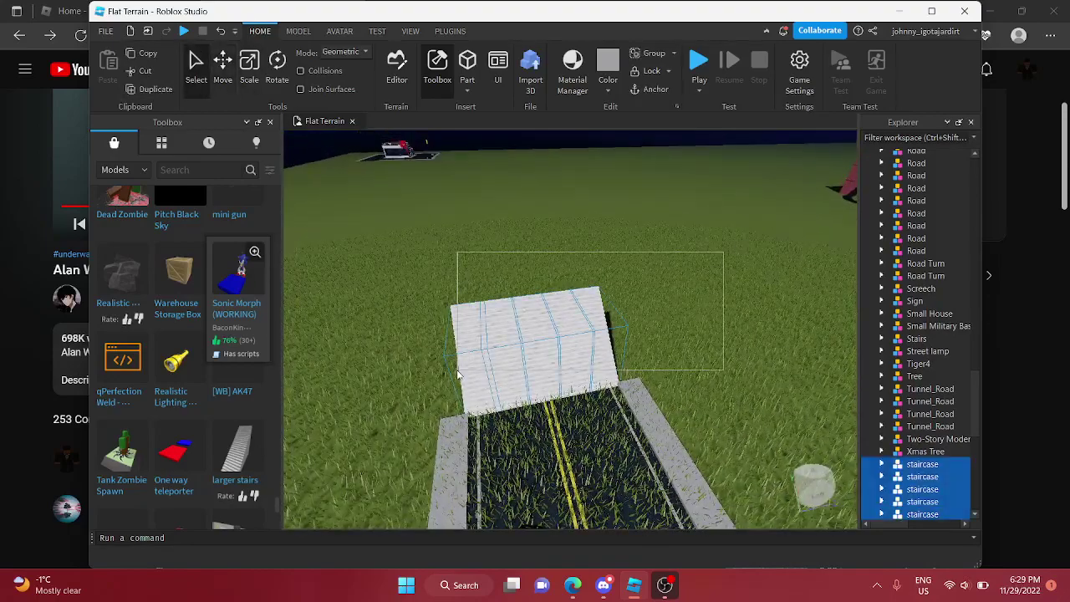
key("d")
left_click(171, 95)
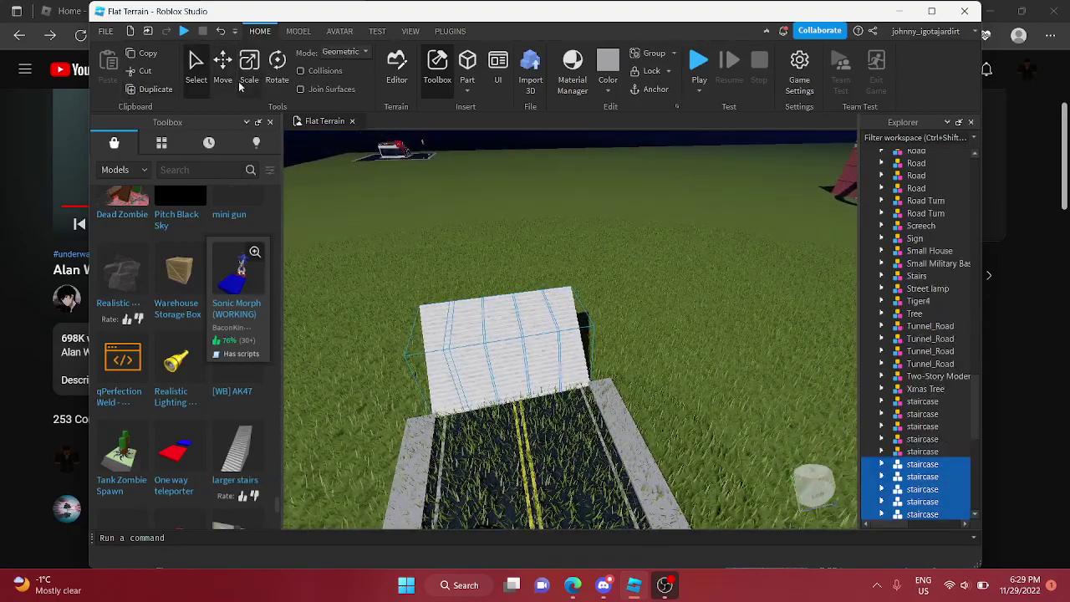
left_click(227, 83)
key("a")
right_click_drag(499, 178, 500, 178)
key("s")
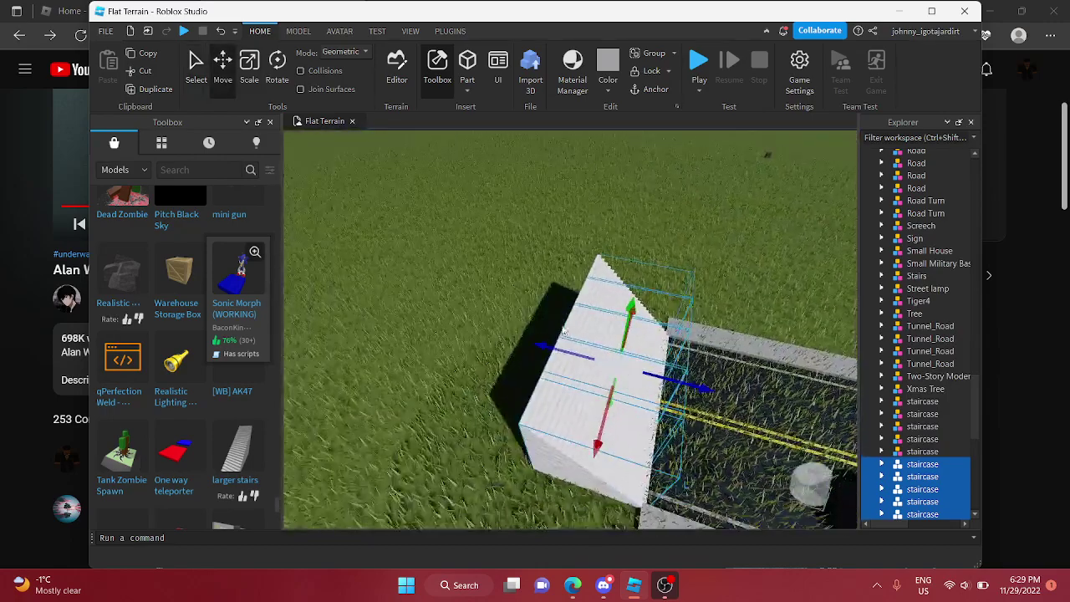
left_click_drag(546, 351, 492, 336)
left_click(583, 345)
right_click_drag(585, 346, 585, 346)
key("a")
Select all ten staircases, duplicate them, and shift the copies outward and up to extend the ramp
left_click(561, 233)
left_click_drag(611, 265, 533, 364)
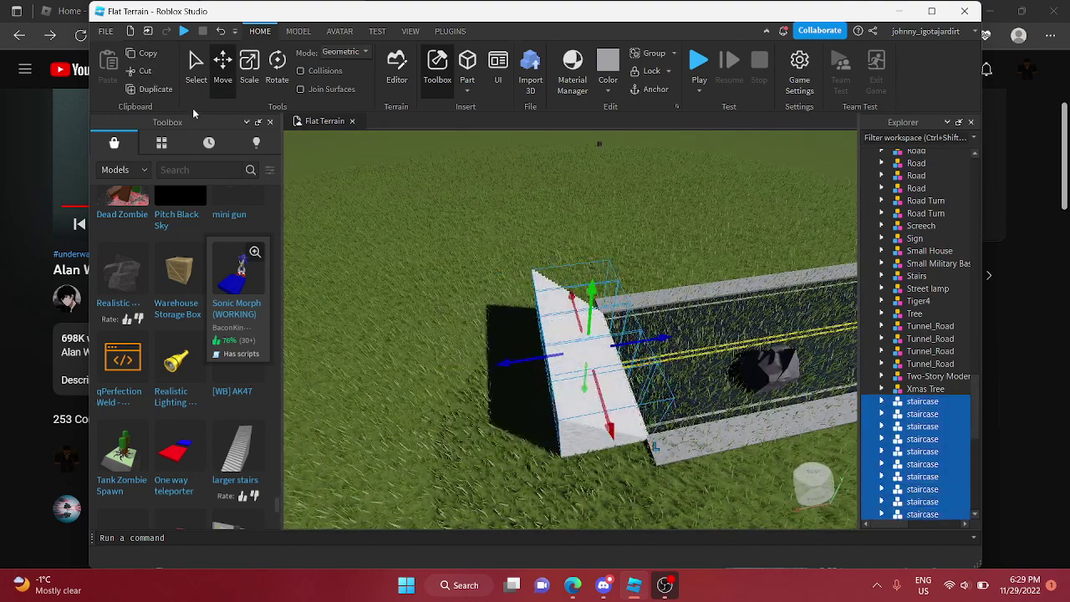
left_click(149, 91)
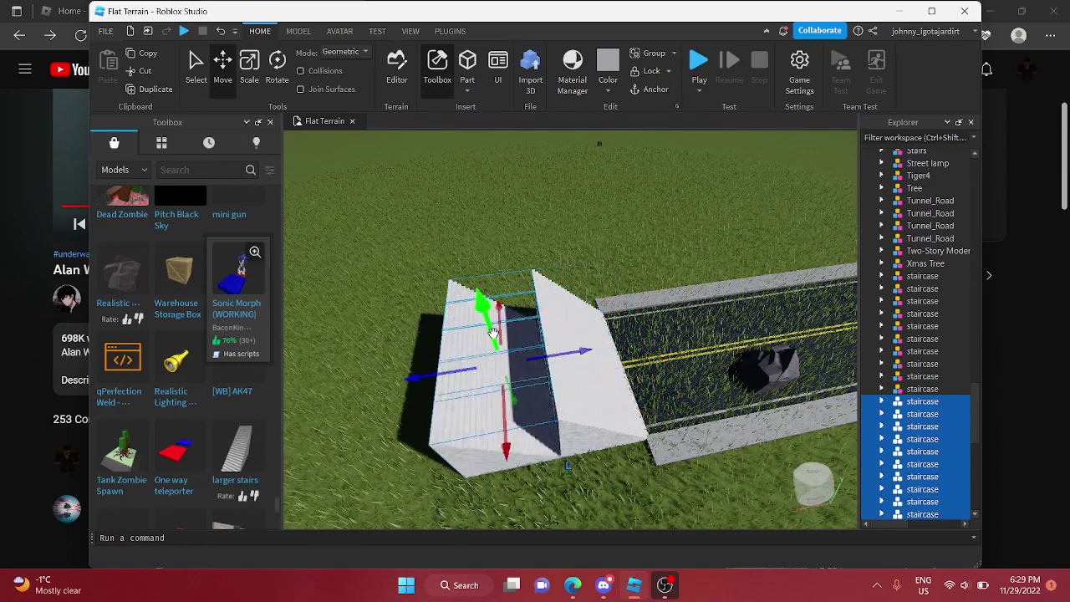
left_click_drag(494, 332, 486, 249)
key("s")
key("a")
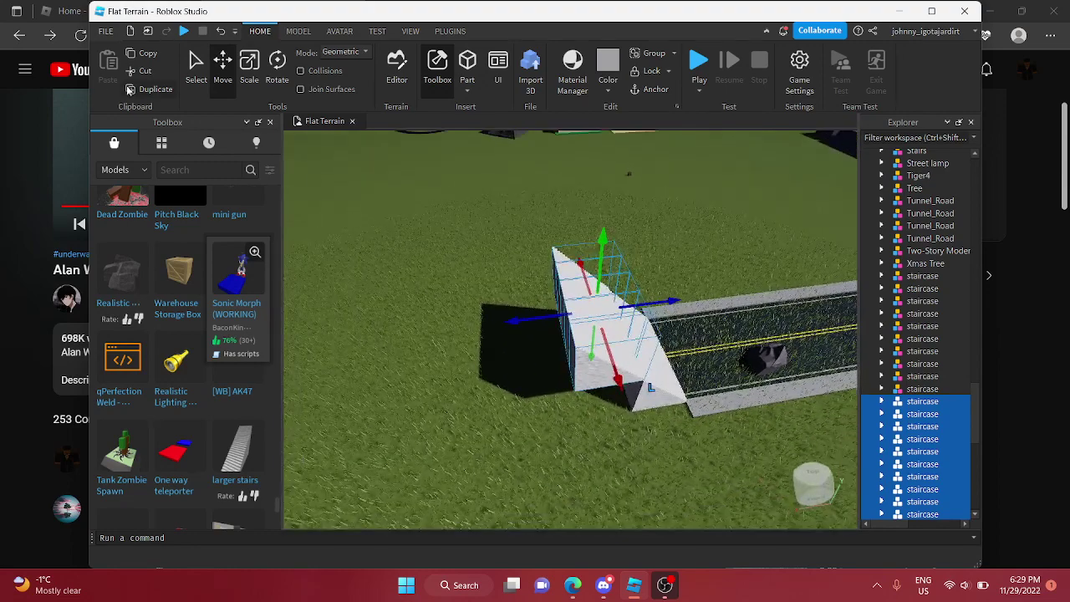
Duplicate the selected staircase section again and raise the copy to continue the slope
left_click(131, 90)
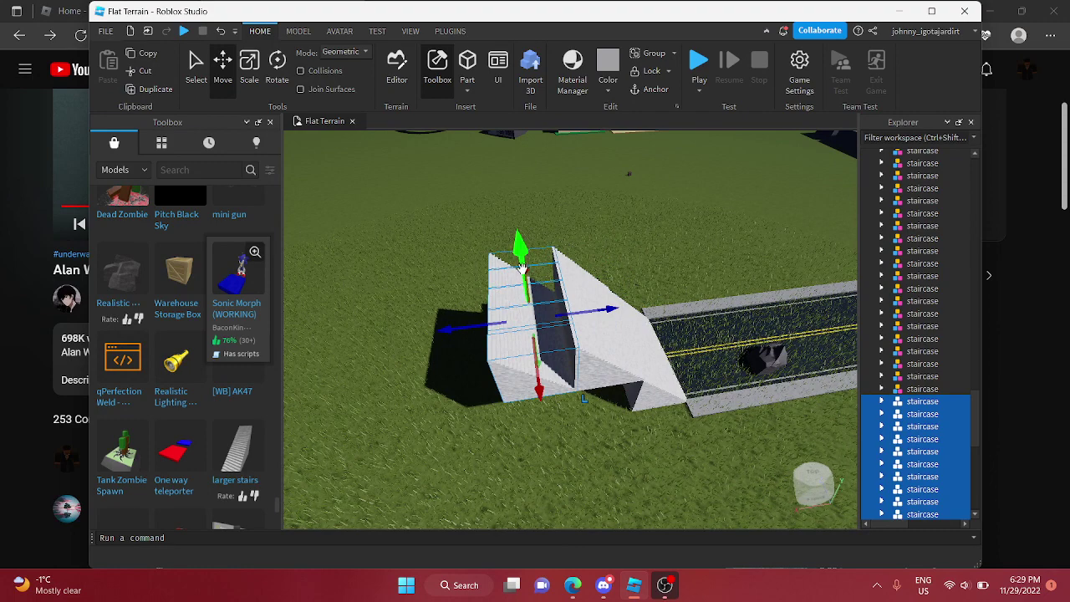
left_click_drag(523, 265, 507, 206)
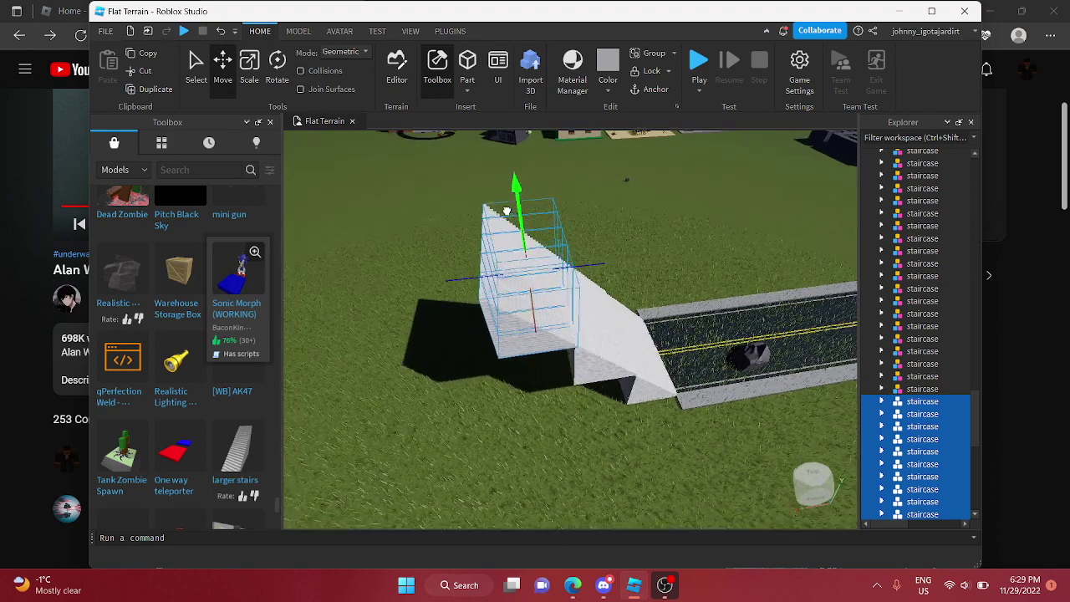
key("s")
key("a")
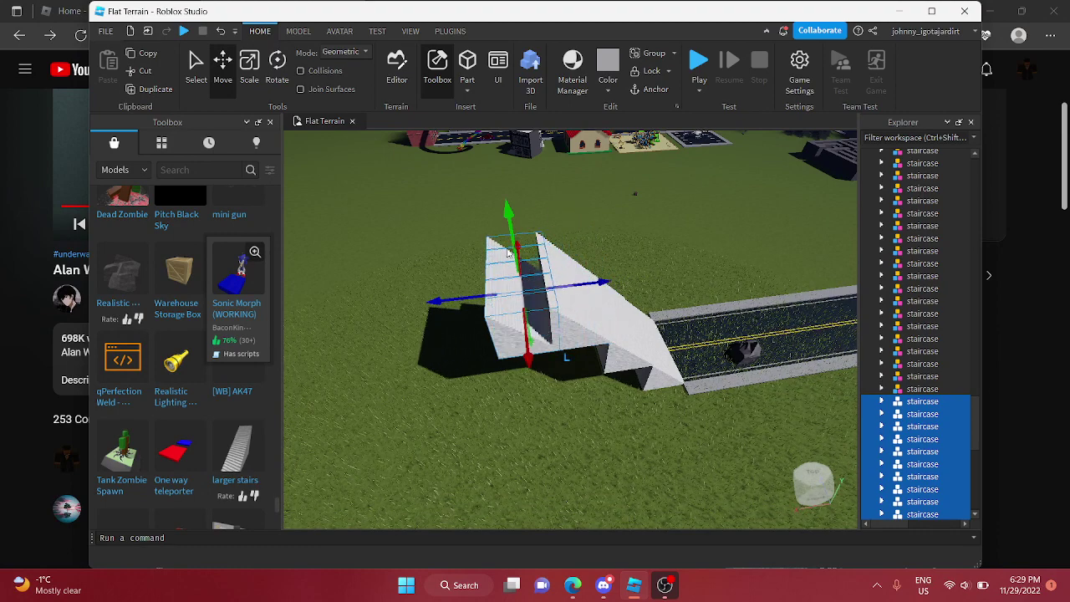
Add further duplicated sections to the staircase ramp, moving each outward and raising it in line with the slope
left_click_drag(514, 247, 474, 203)
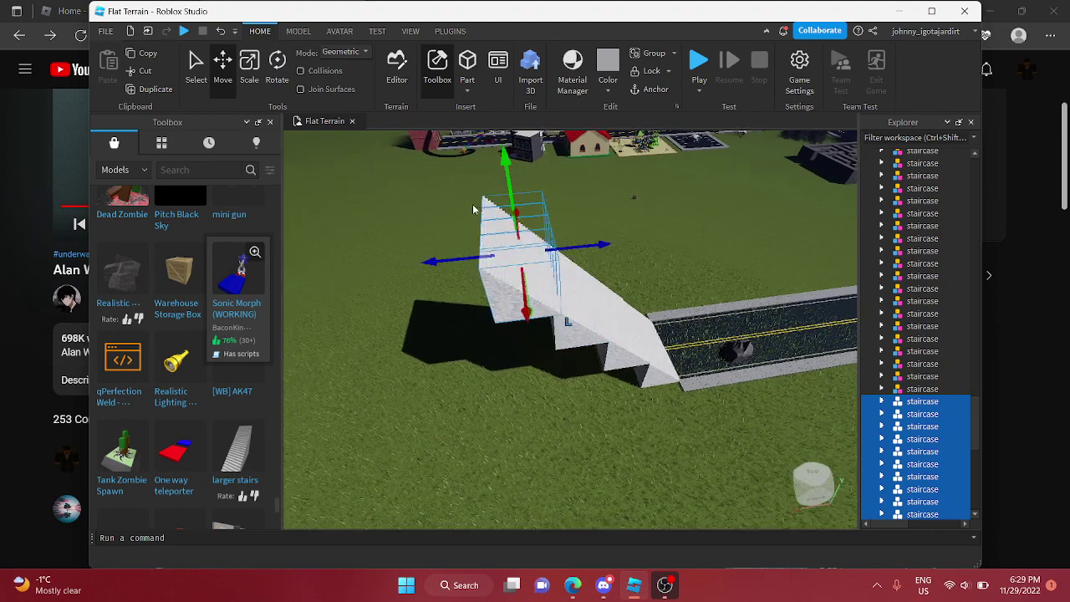
key("a")
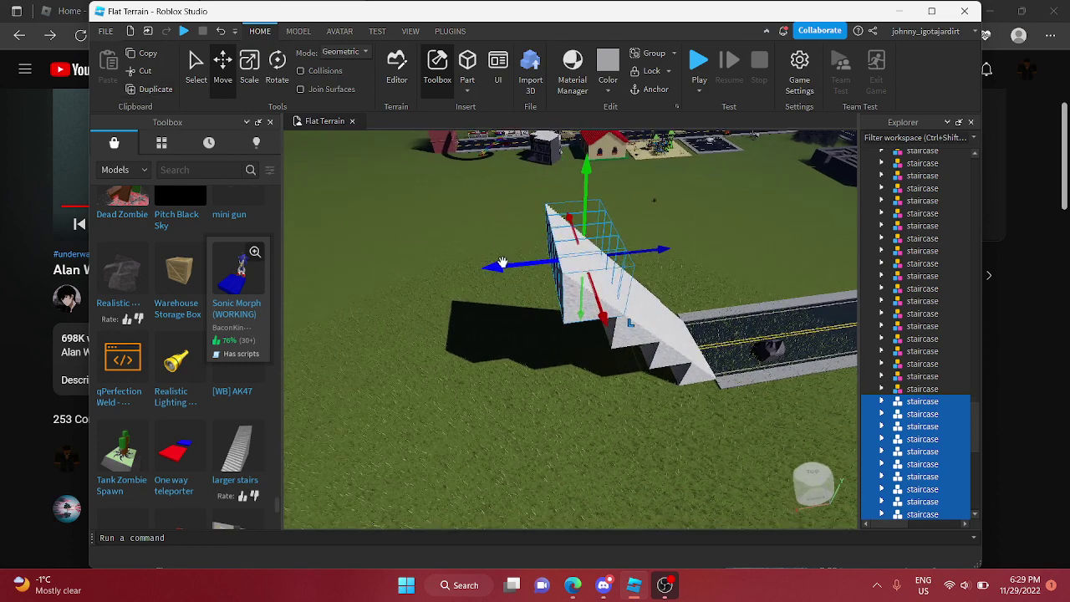
left_click_drag(502, 263, 445, 269)
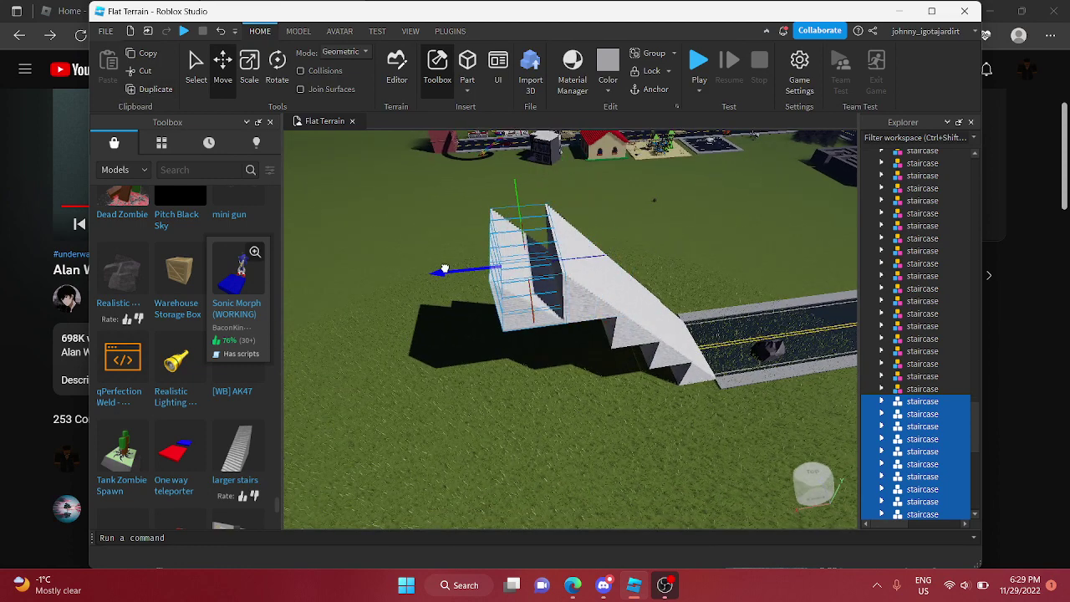
left_click_drag(521, 217, 475, 172)
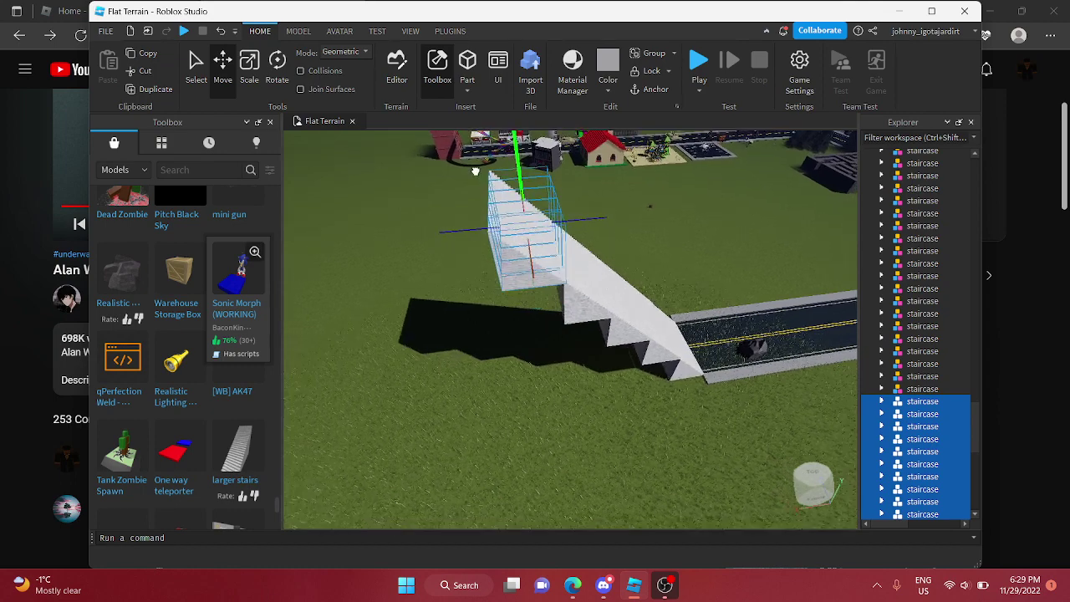
left_click(446, 383)
Insert the [WB] AK47 tool and put it into the StarterPack
right_click_drag(461, 368, 463, 369)
key("a")
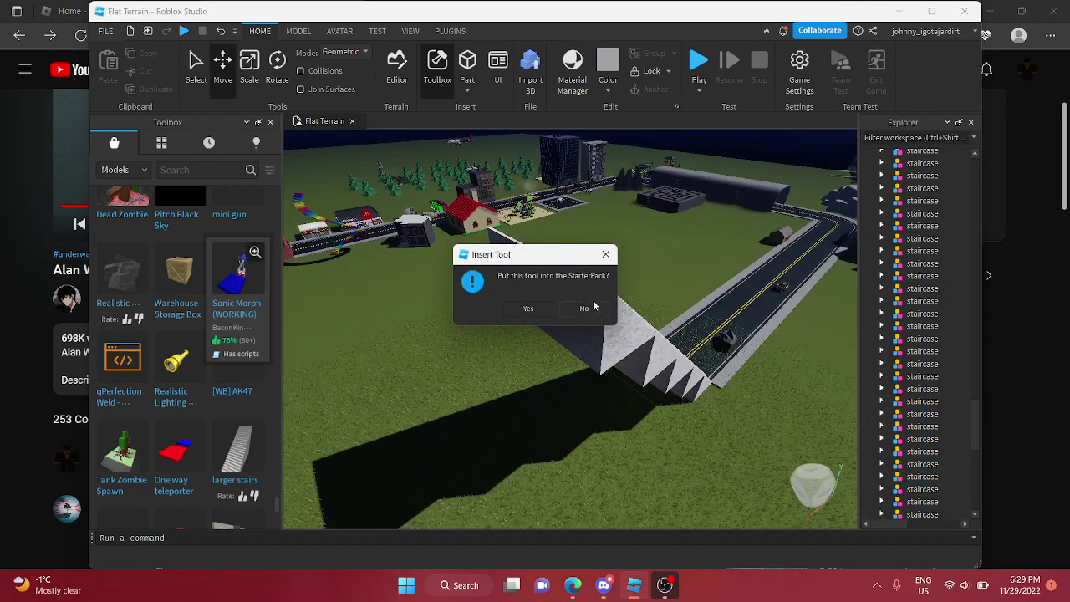
left_click(533, 311)
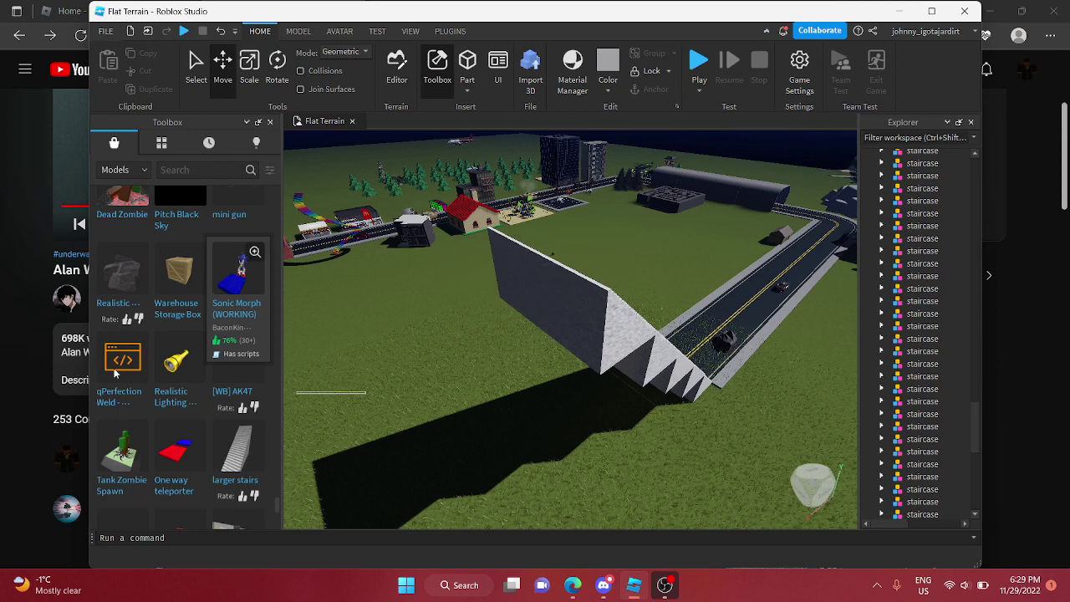
Insert the Walmart Store model and move it sideways across the terrain toward the staircase ramp
scroll(151, 367, "down", 5)
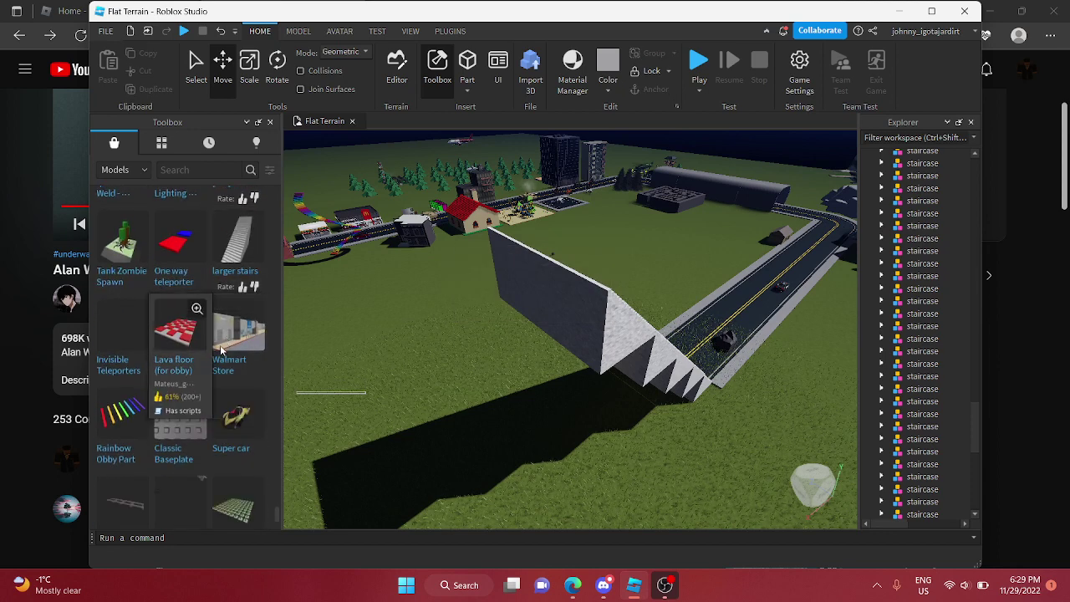
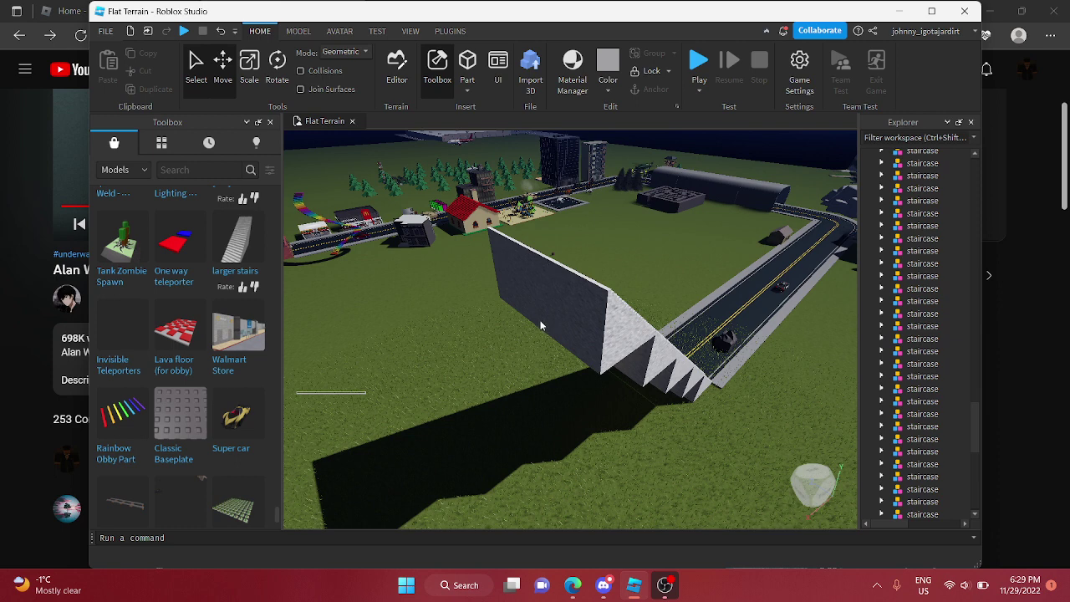
mouse_move(604, 594)
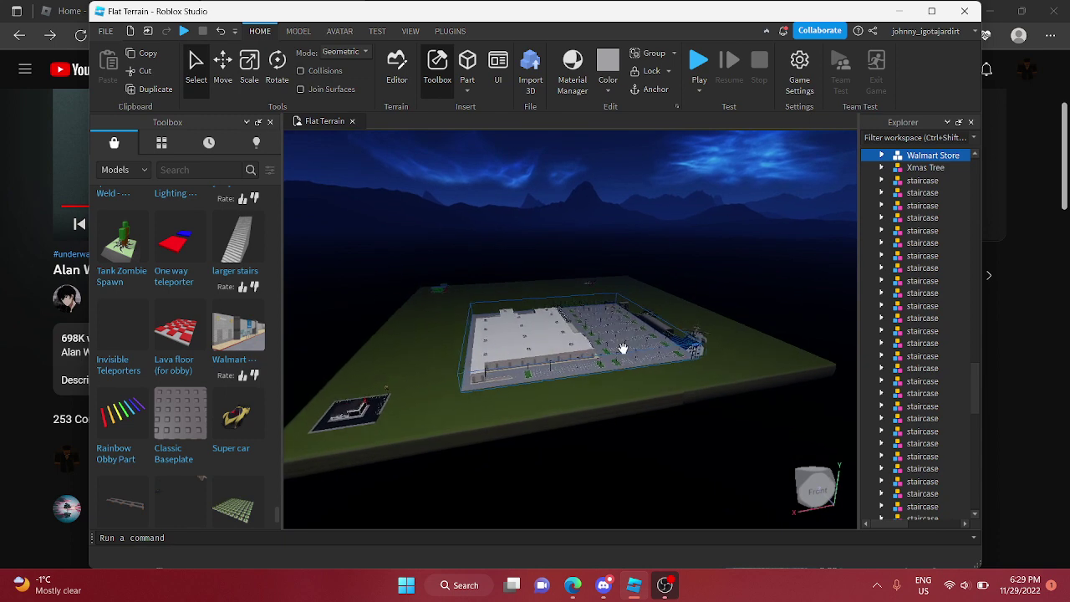
left_click(219, 73)
right_click_drag(548, 224, 549, 226)
key("w")
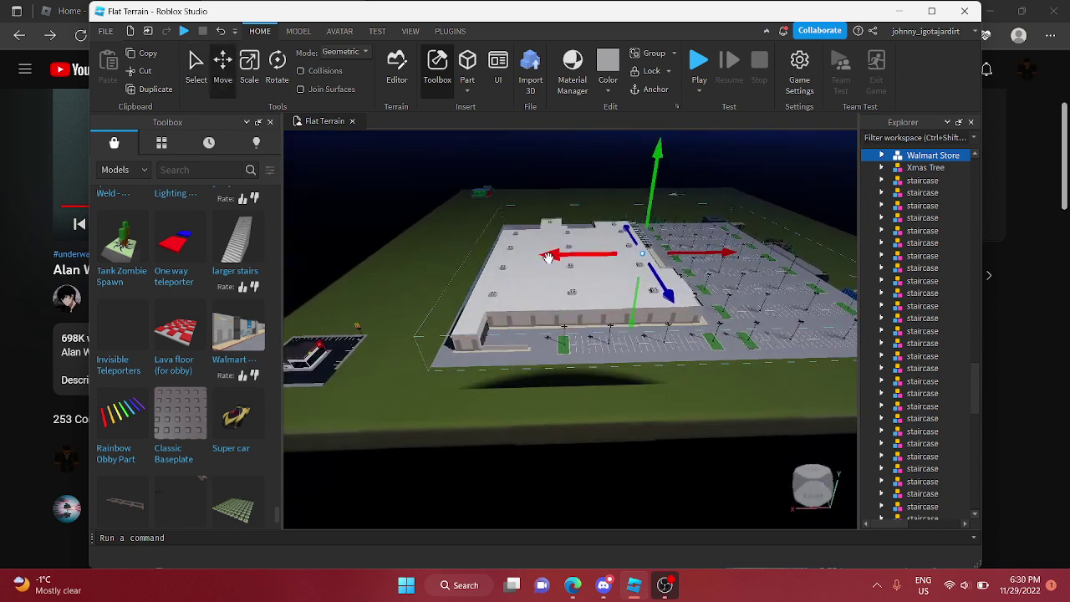
left_click_drag(549, 257, 382, 257)
Adjust the Walmart Store's height and position so its parking lot edge meets the top of the staircase ramp
key("w")
right_click_drag(535, 226, 494, 190)
scroll(535, 226, "up", 8)
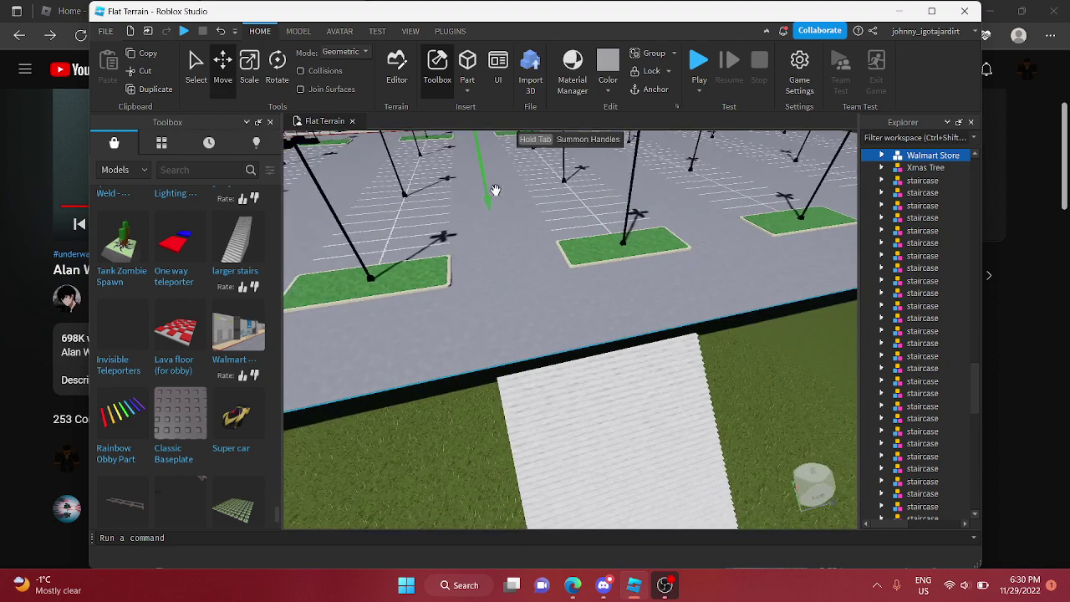
left_click_drag(483, 191, 489, 187)
right_click_drag(558, 228, 544, 232)
key("s")
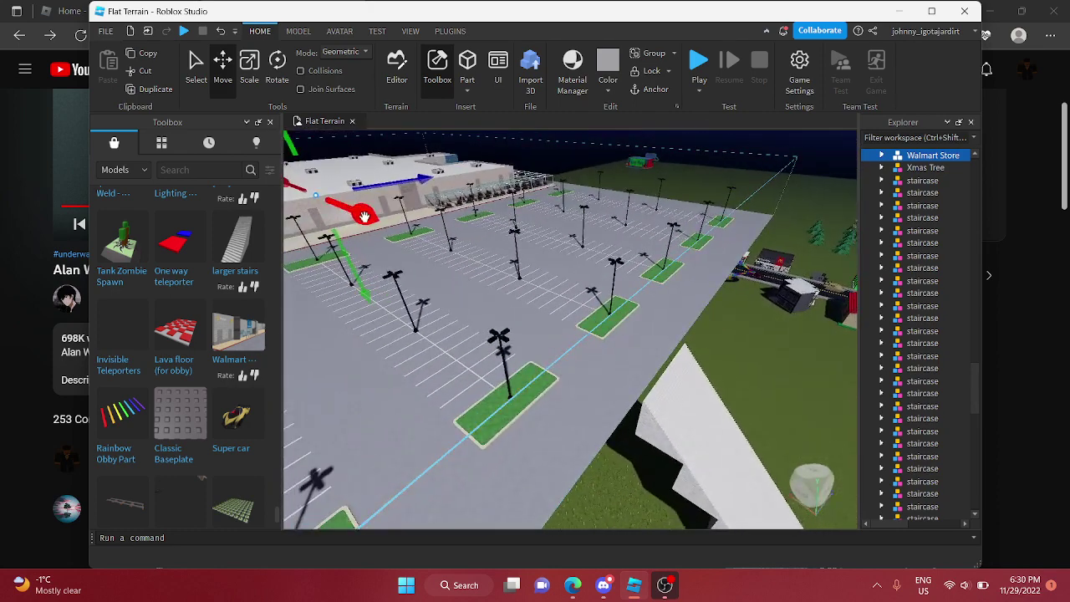
left_click_drag(364, 218, 364, 215)
key("d")
left_click(687, 321)
key("w")
right_click_drag(666, 294, 666, 293)
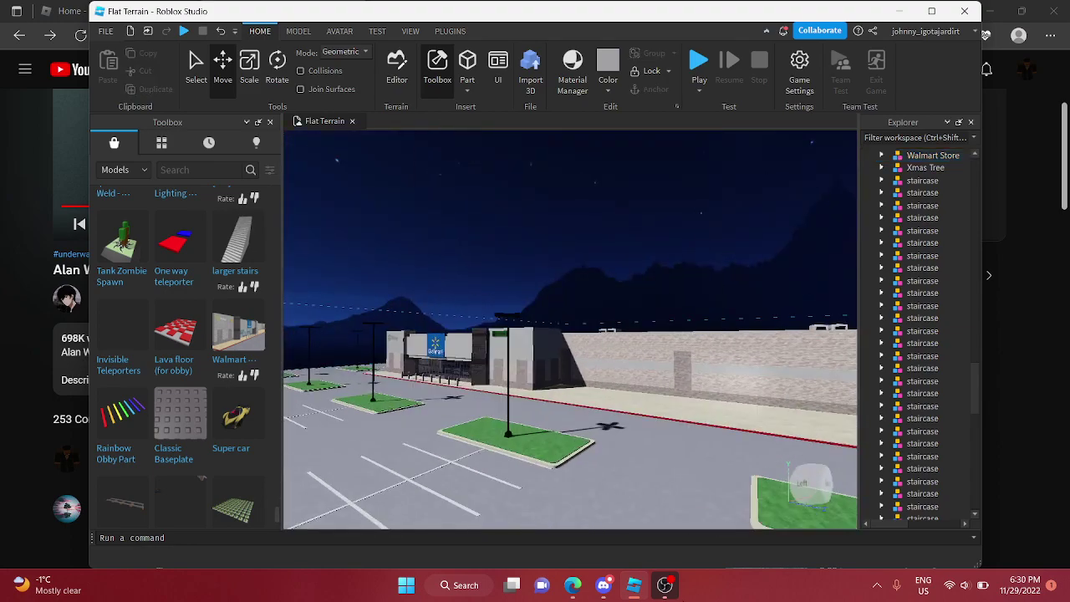
left_click(665, 586)
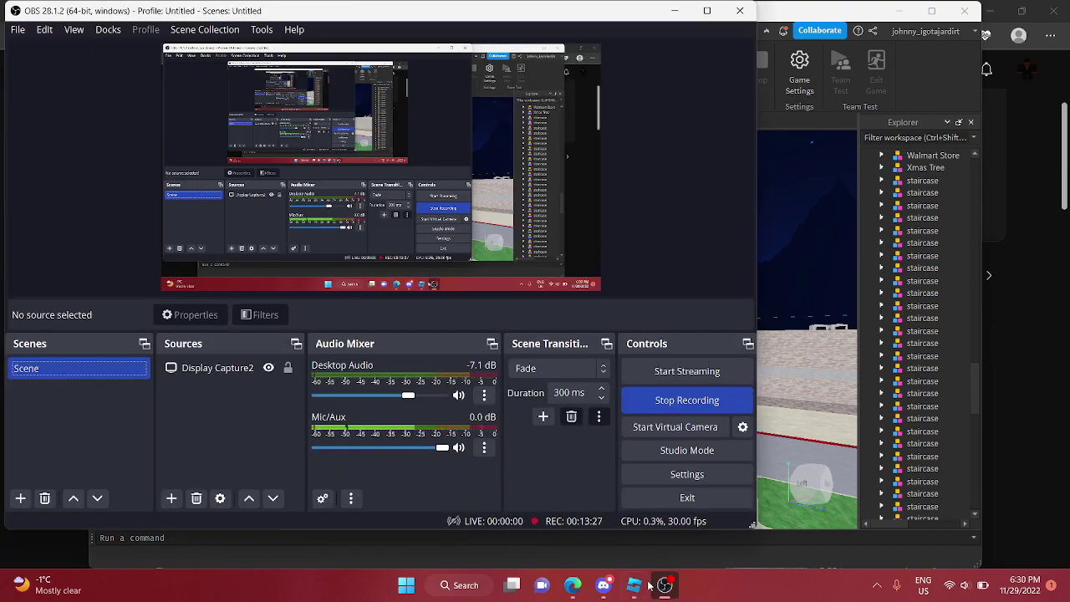
left_click(637, 585)
Insert the Super car model into the Walmart parking lot and move it beside a lamp post
right_click_drag(642, 404, 644, 403)
key("s")
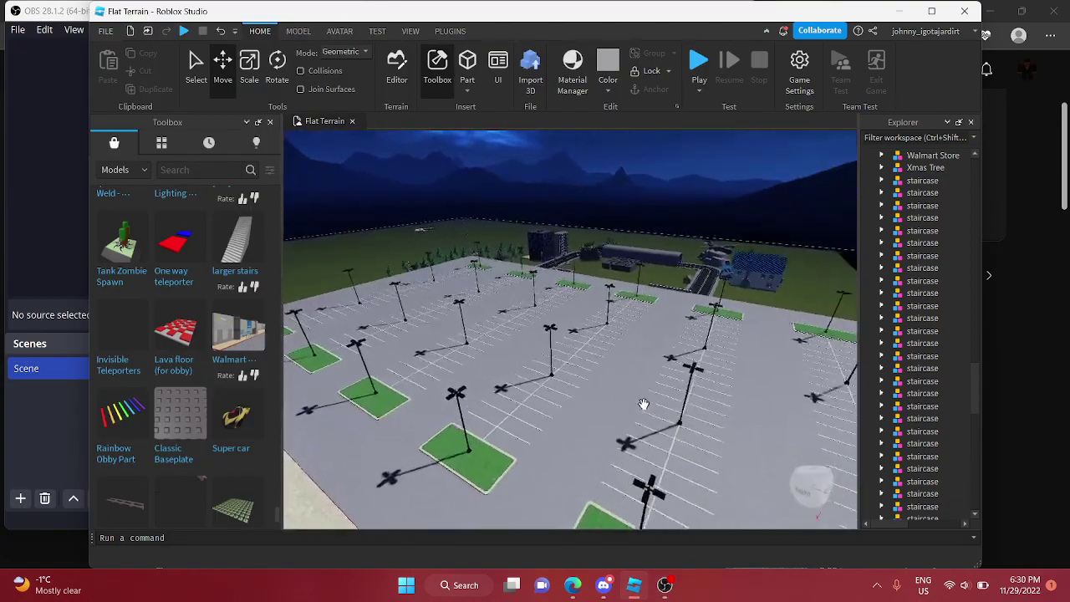
key("s")
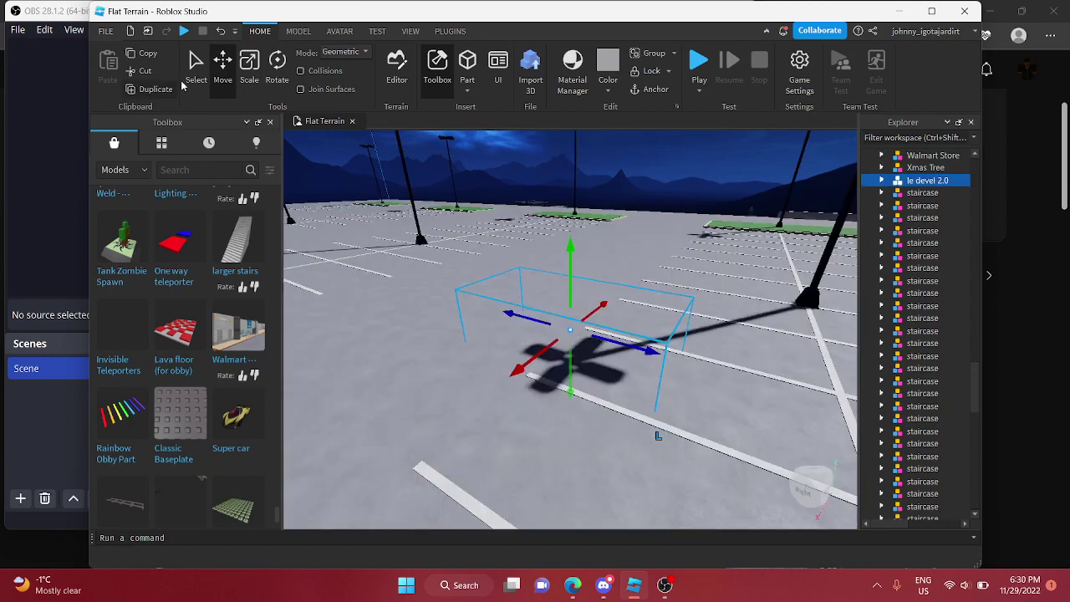
left_click(194, 74)
left_click_drag(574, 320, 702, 418)
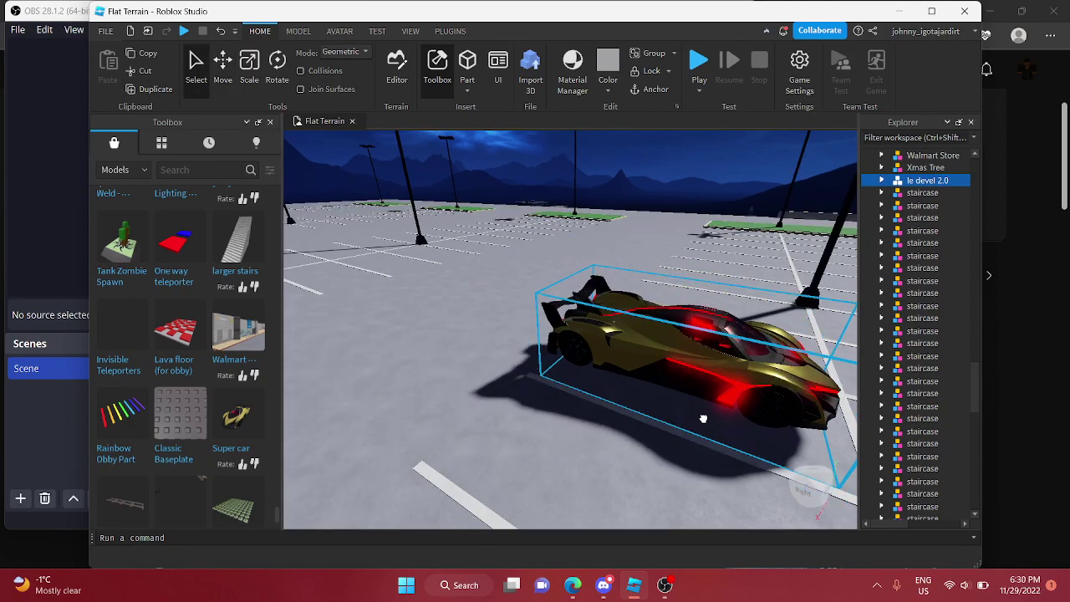
key("s")
Insert the Zombie spawners model in the parking lot and move one spawner out of the grid toward the green islands
scroll(215, 354, "down", 2)
key("a")
key("s")
key("a")
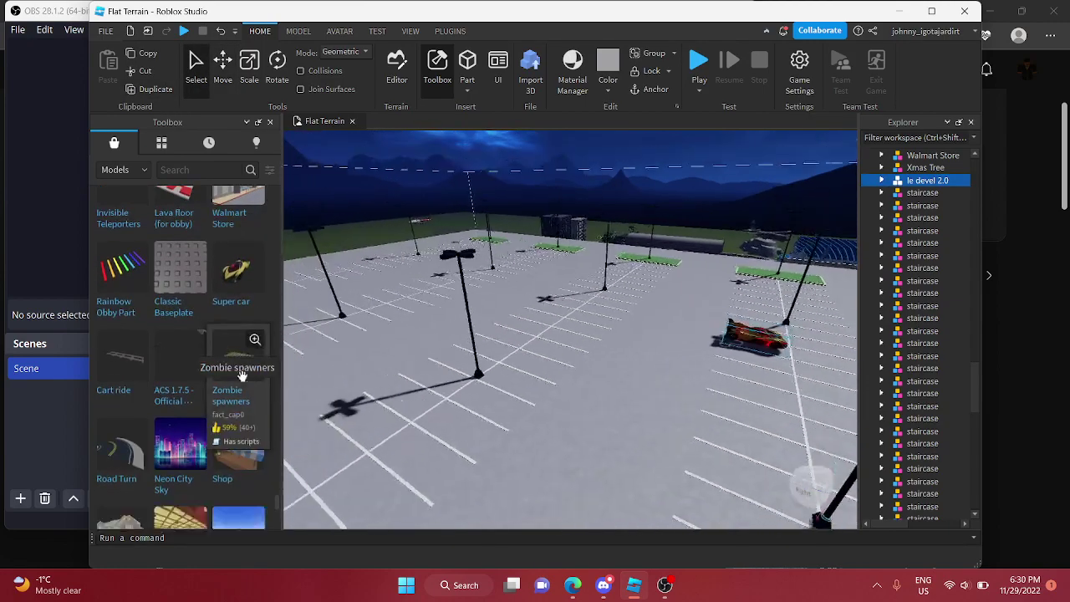
right_click_drag(555, 327, 554, 327)
key("s")
key("s")
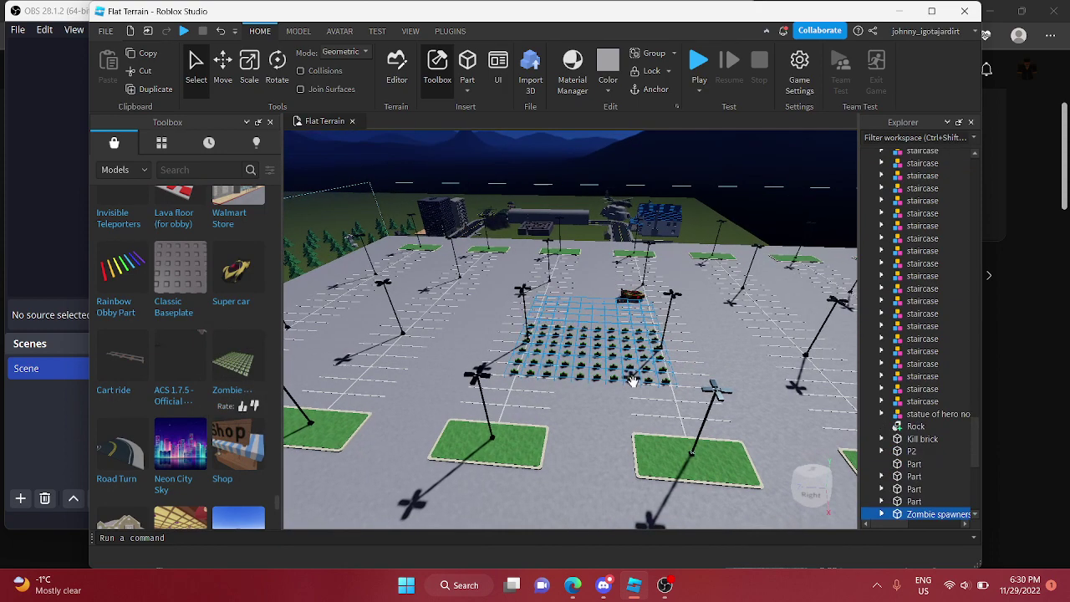
left_click_drag(625, 379, 576, 425)
key("s")
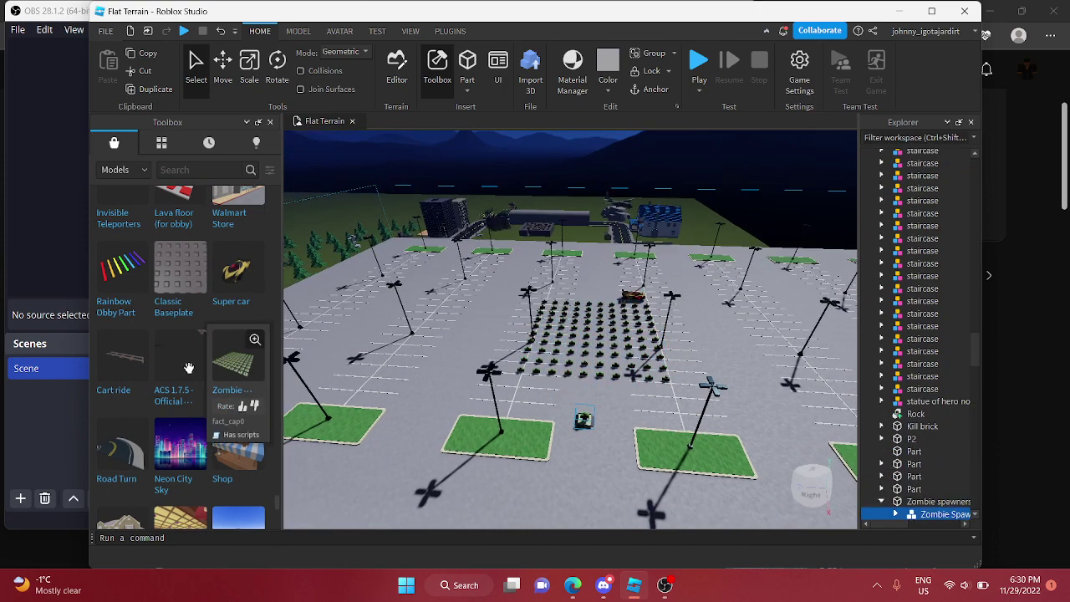
Insert the City Office Building #8 model and move it off the parking lot onto the grass near the town
scroll(189, 370, "down", 3)
right_click_drag(430, 356, 430, 357)
key("a")
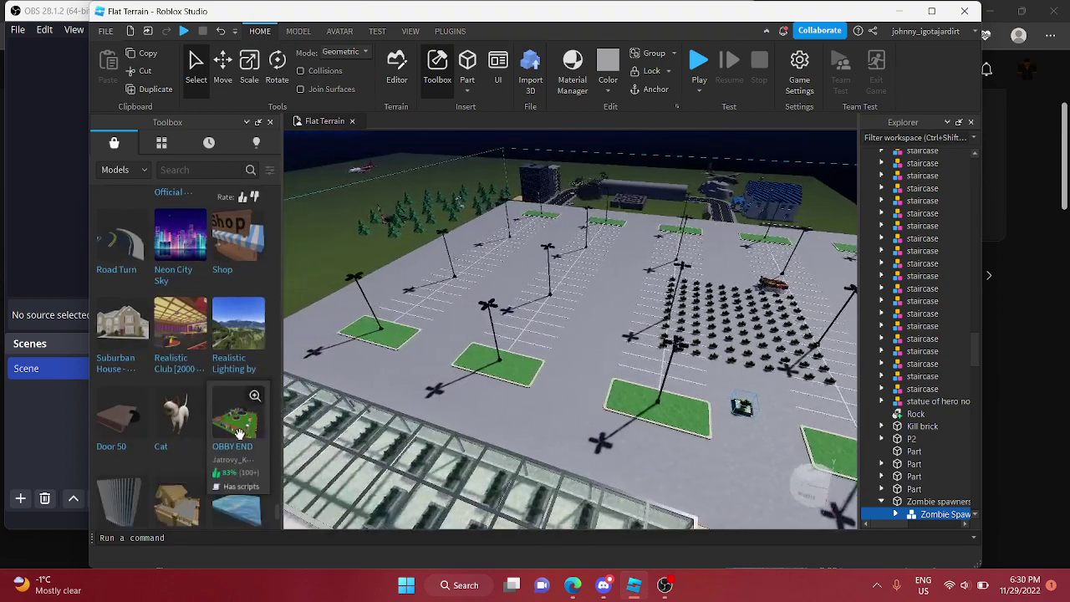
scroll(239, 430, "down", 2)
scroll(237, 428, "down", 3)
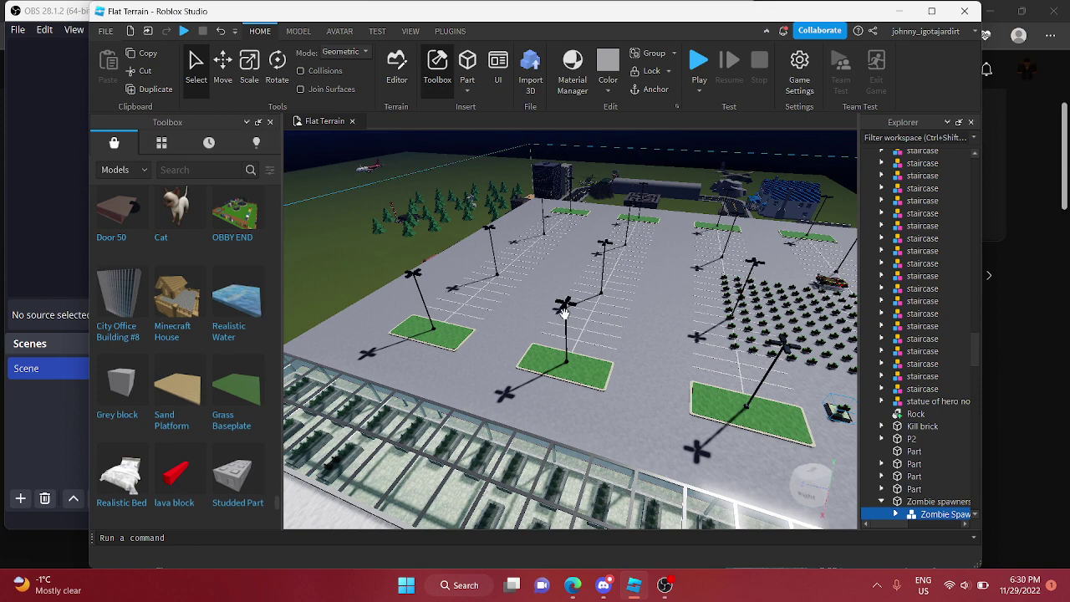
right_click_drag(596, 314, 596, 314)
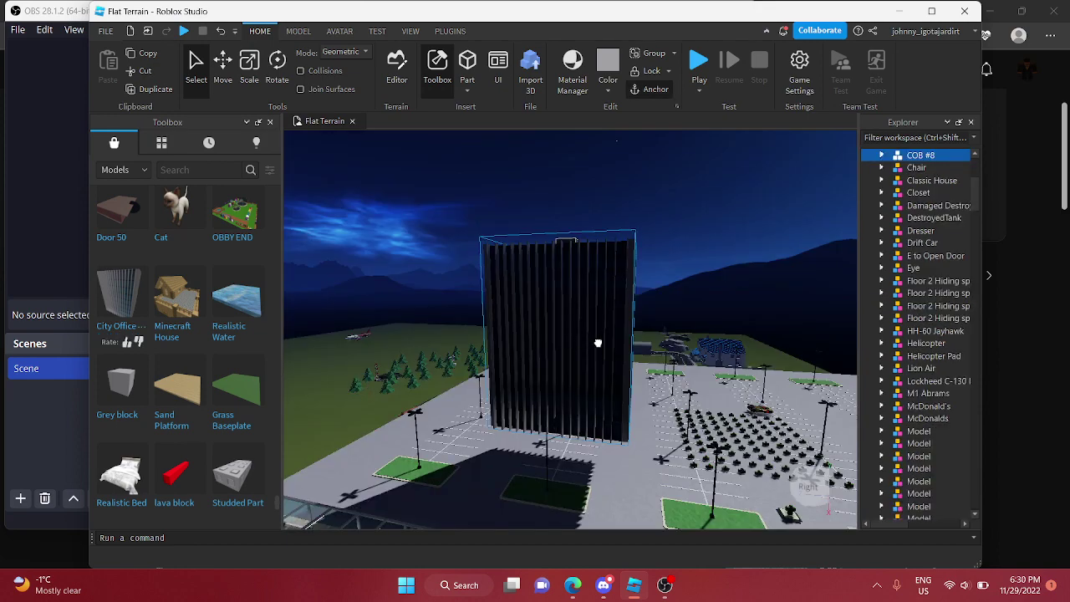
key("w")
left_click_drag(598, 343, 590, 285)
right_click_drag(588, 283, 590, 285)
key("w")
left_click_drag(590, 285, 598, 398)
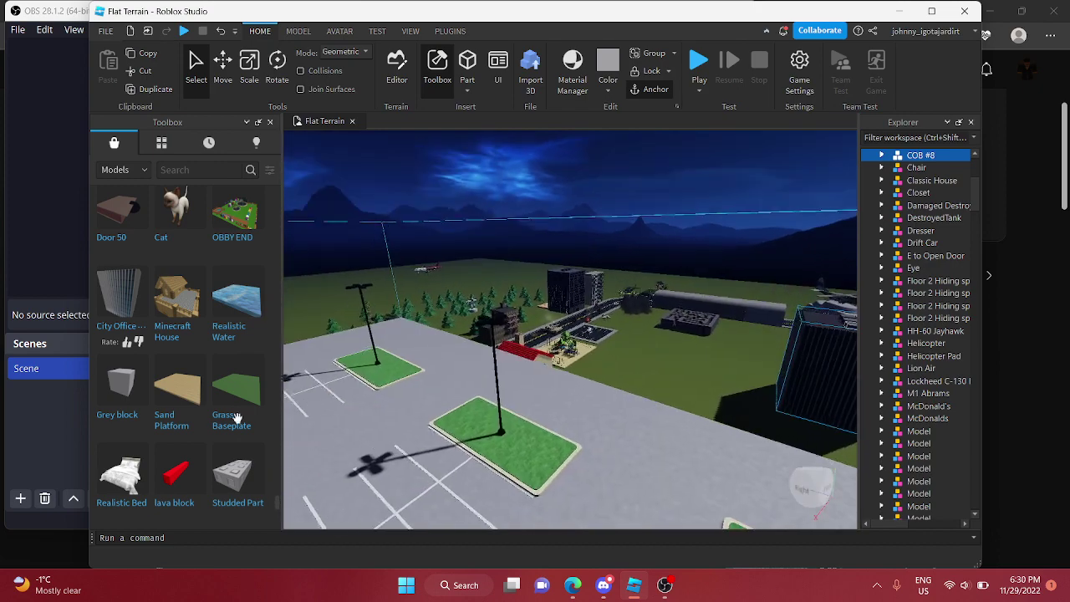
Insert the Big Tree model and place it on the green island at the parking lot's corner
scroll(237, 418, "down", 3)
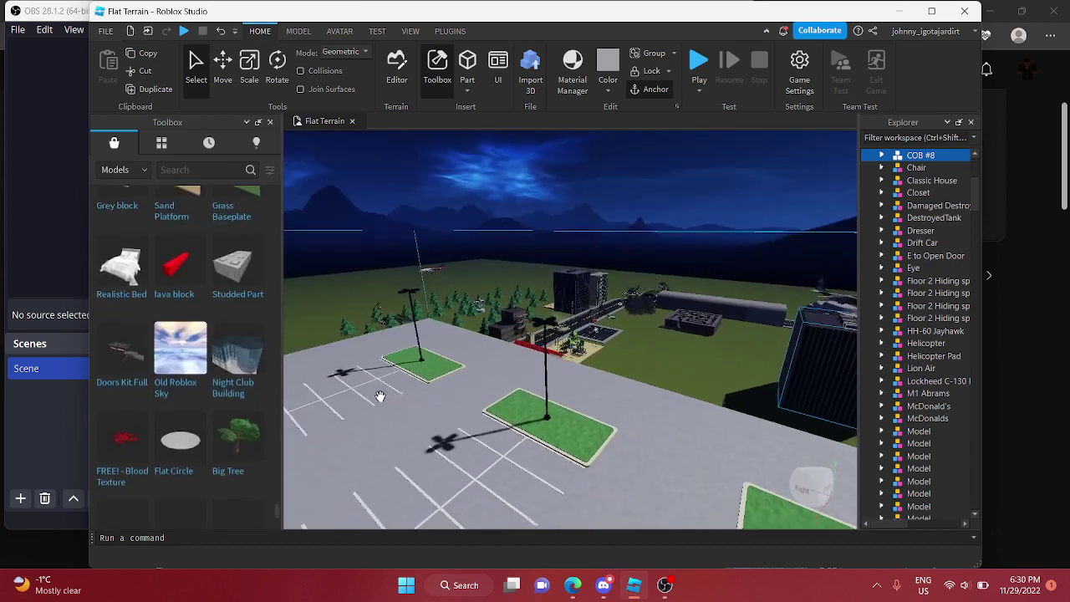
right_click_drag(380, 396, 334, 408)
left_click(262, 433)
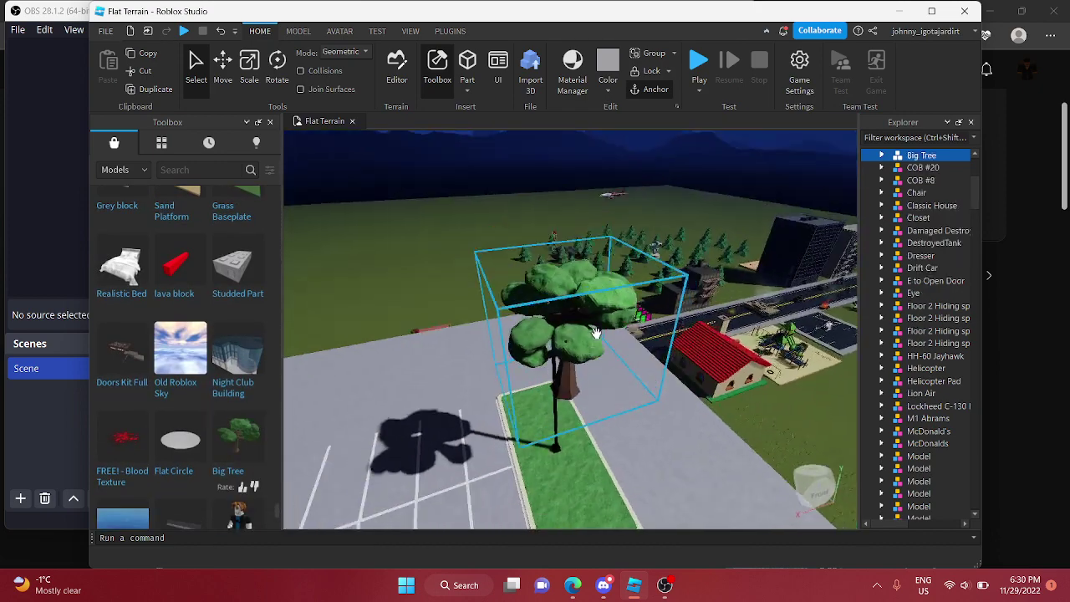
left_click_drag(592, 341, 597, 464)
right_click_drag(614, 479, 597, 464)
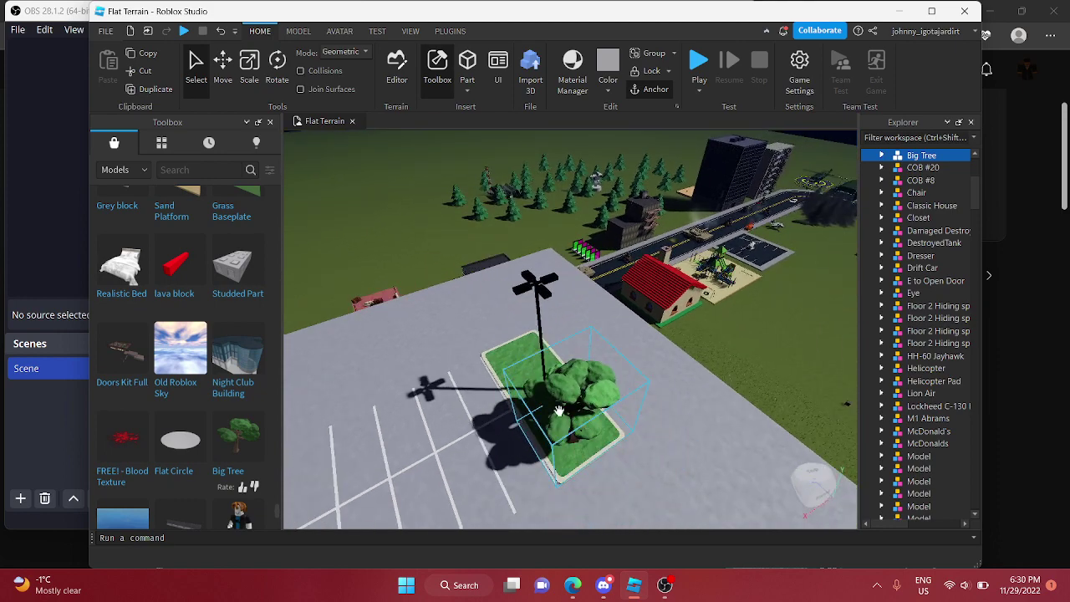
Insert the Military base border model into the parking lot and move it across the lot
right_click_drag(558, 411, 270, 389)
key("a")
scroll(197, 363, "down", 3)
right_click_drag(411, 363, 332, 352)
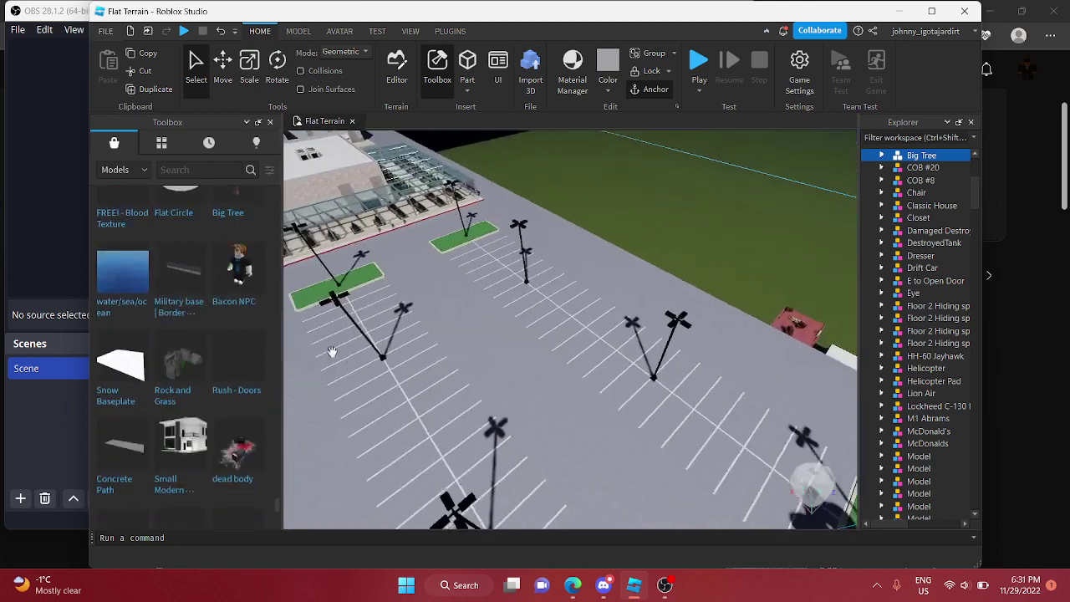
key("w")
key("d")
scroll(241, 315, "down", 3)
scroll(241, 315, "up", 3)
key("a")
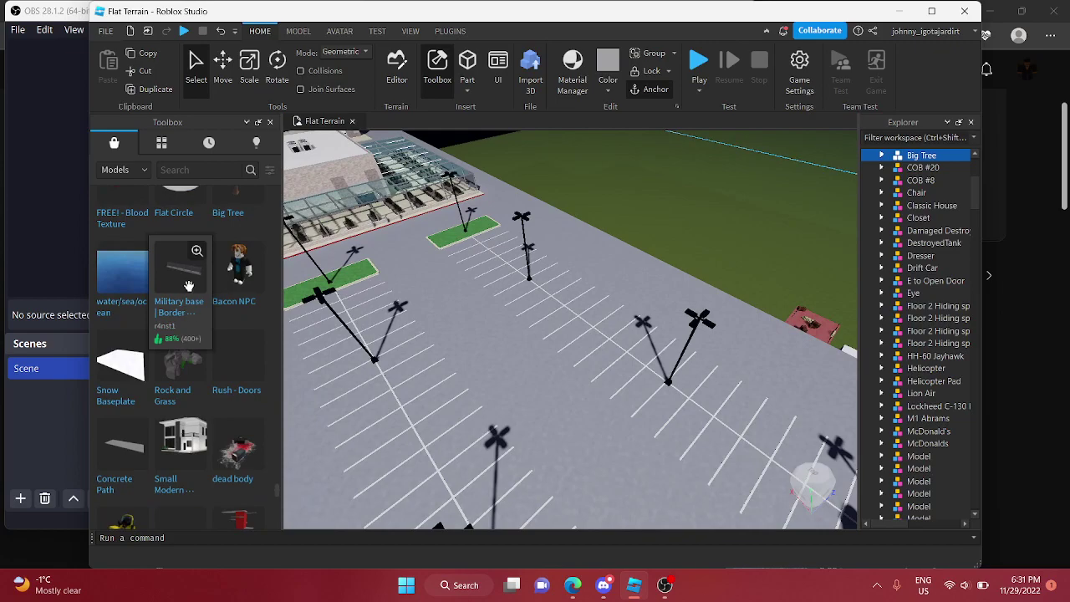
left_click_drag(189, 286, 579, 287)
left_click_drag(564, 332, 680, 329)
right_click_drag(681, 330, 705, 312)
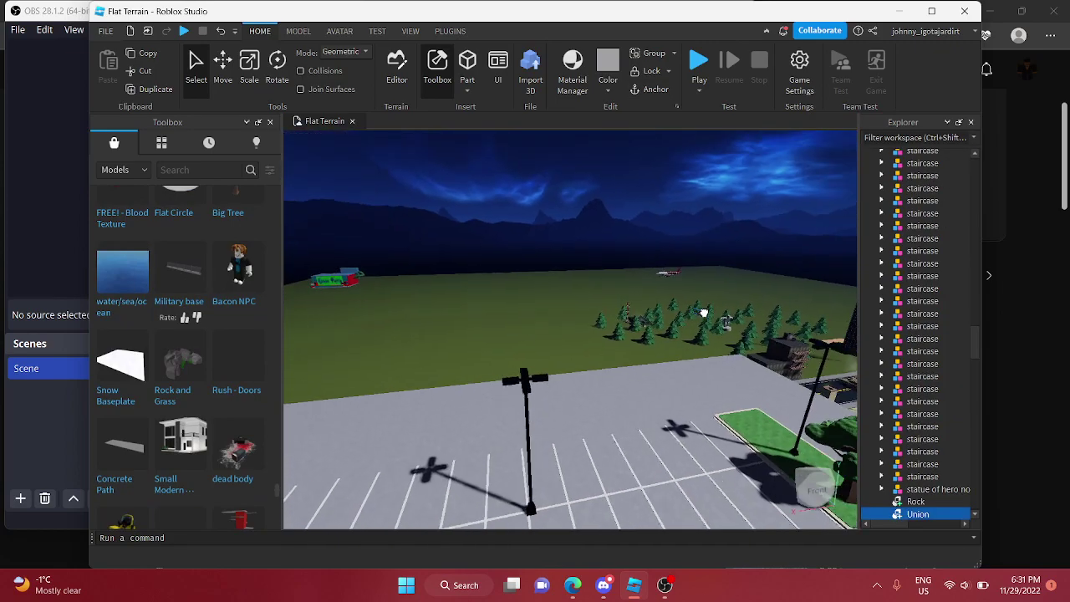
Insert the Small Stairs model into the parking lot, reposition it and rotate it
key("d")
right_click_drag(635, 287, 542, 277)
key("s")
key("a")
scroll(210, 394, "down", 1)
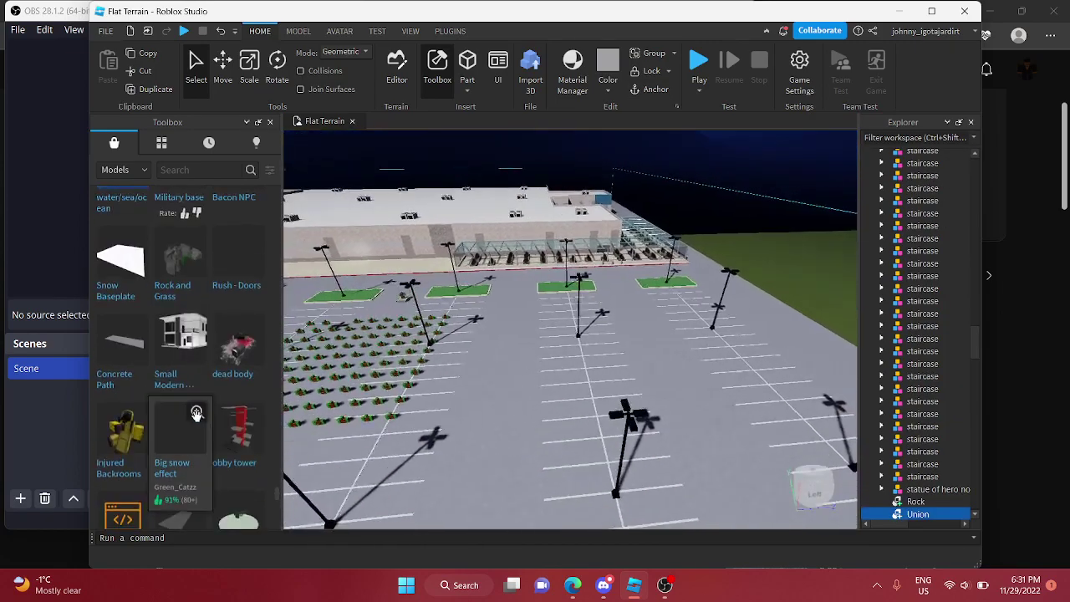
scroll(199, 412, "down", 2)
scroll(146, 414, "down", 3)
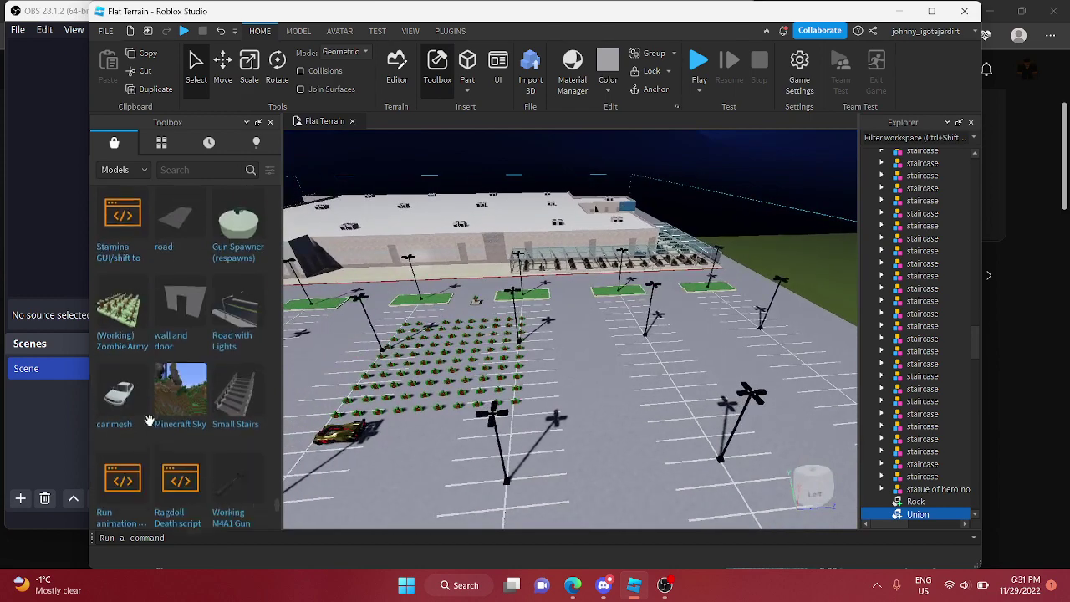
left_click(247, 395)
left_click_drag(641, 375, 666, 356)
key("r")
key("r")
key("r")
key("r")
key("r")
Add the Minecraft Sky to the scene's Lighting
right_click_drag(510, 341, 513, 340)
key("w")
key("w")
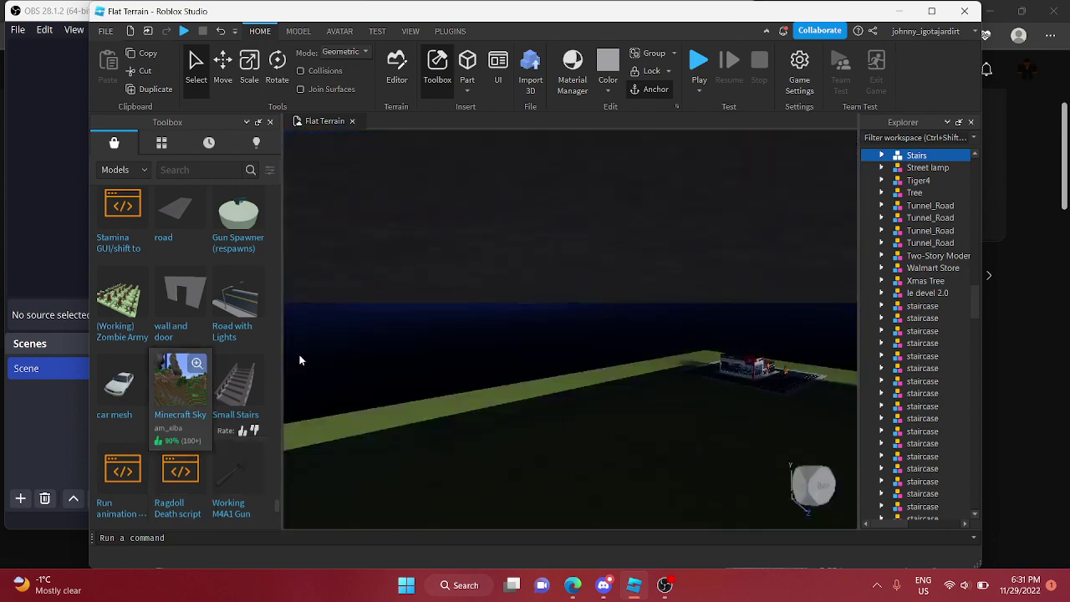
key("w")
right_click_drag(541, 280, 544, 286)
key("s")
key("w")
key("w")
key("w")
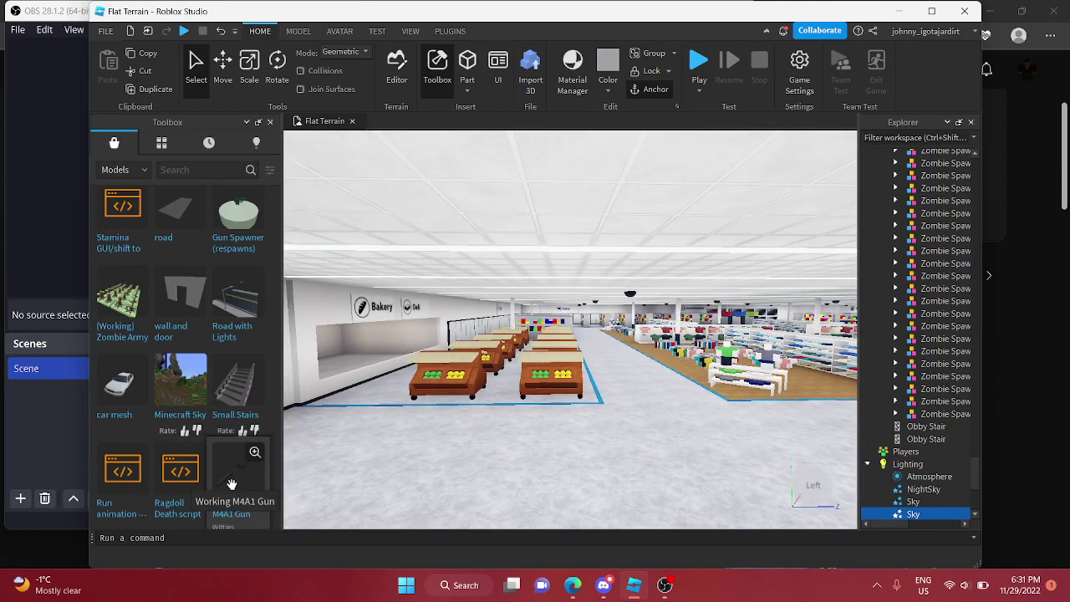
Put the Working M4A1 Gun into the StarterPack, and search the models for "gun" to add the WORKING GUN! tool as well
left_click(232, 484)
left_click(525, 309)
scroll(178, 399, "down", 5)
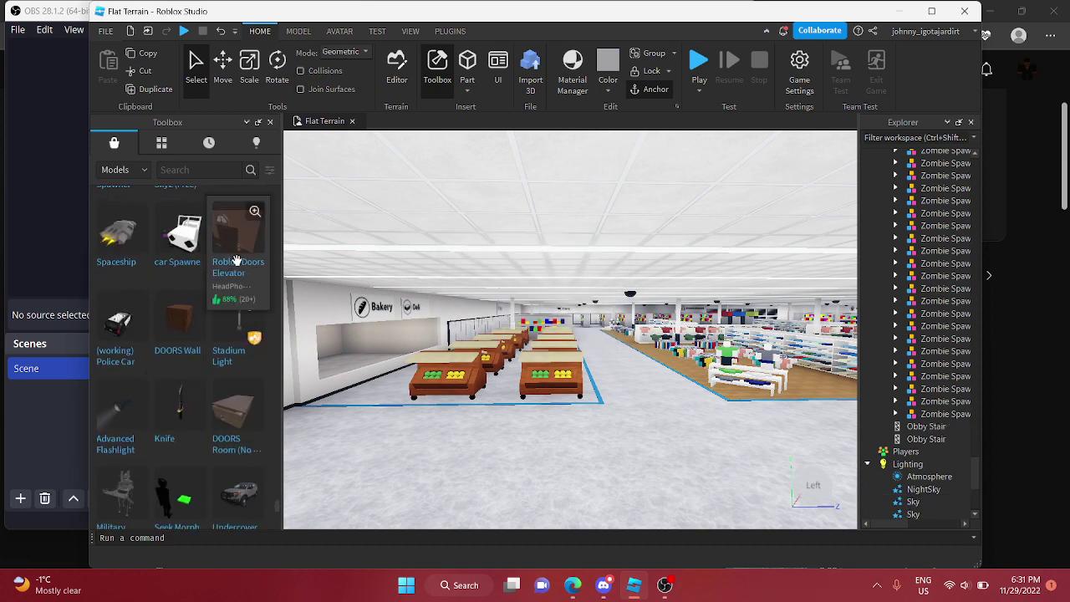
type("gun")
key("Return")
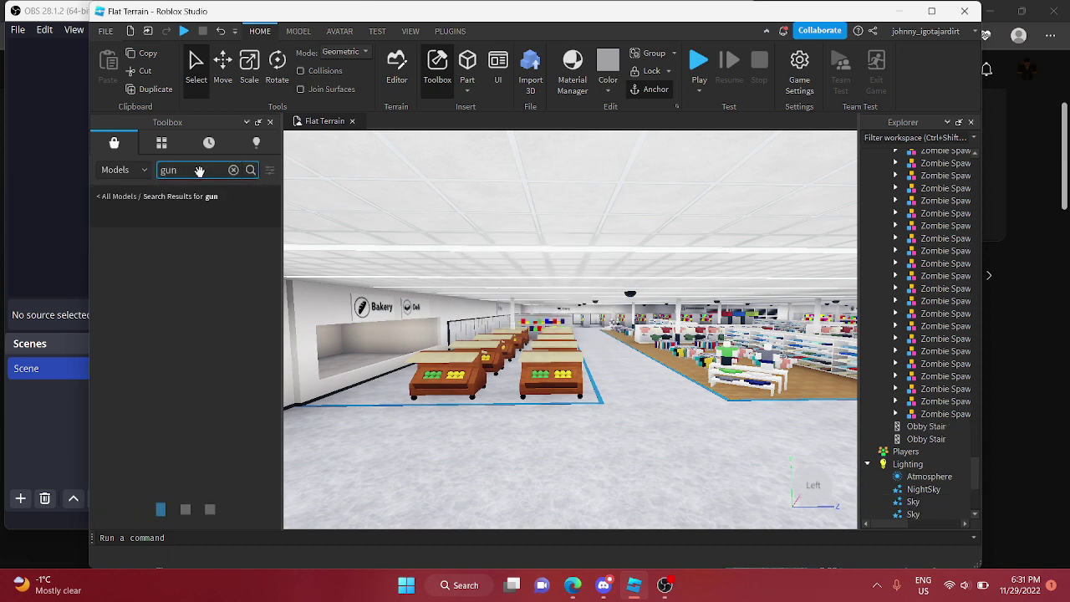
left_click(139, 255)
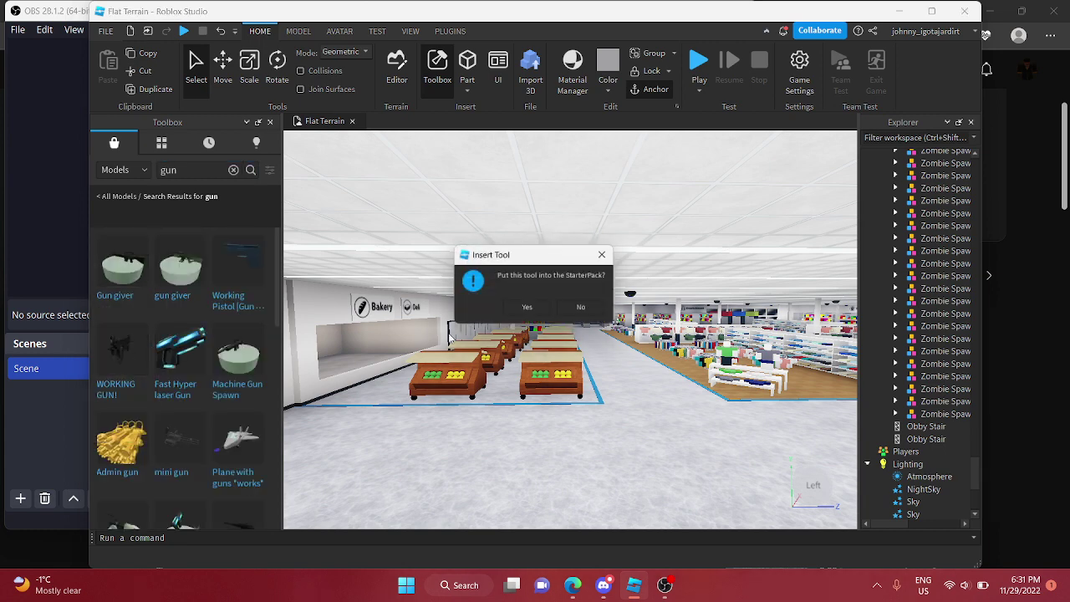
left_click(521, 309)
Insert the mini gun and sniper gun tools and put both into the StarterPack
scroll(179, 370, "down", 2)
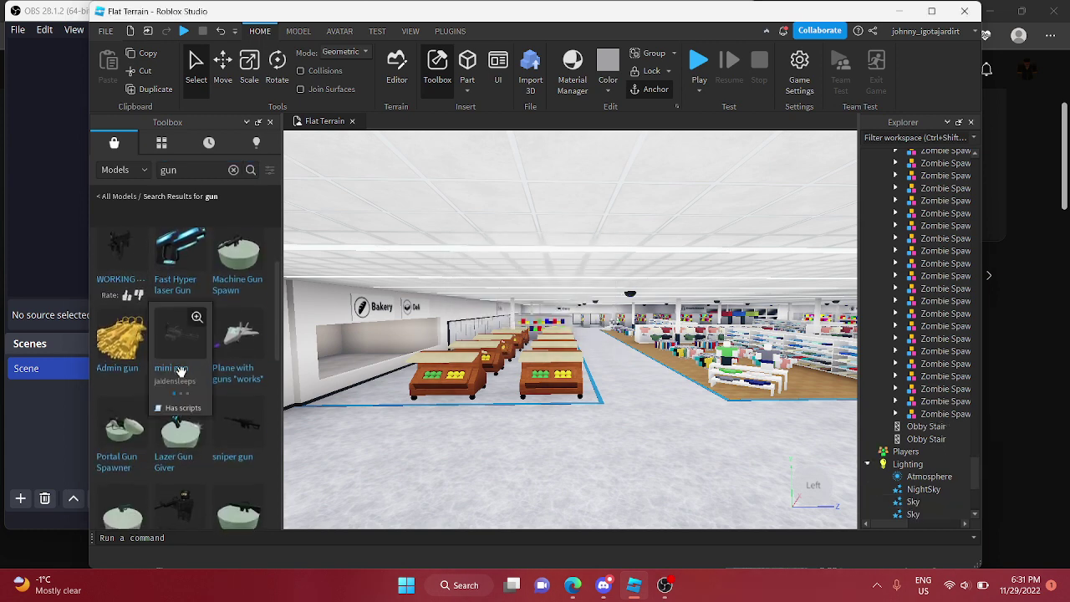
left_click(179, 370)
left_click(535, 315)
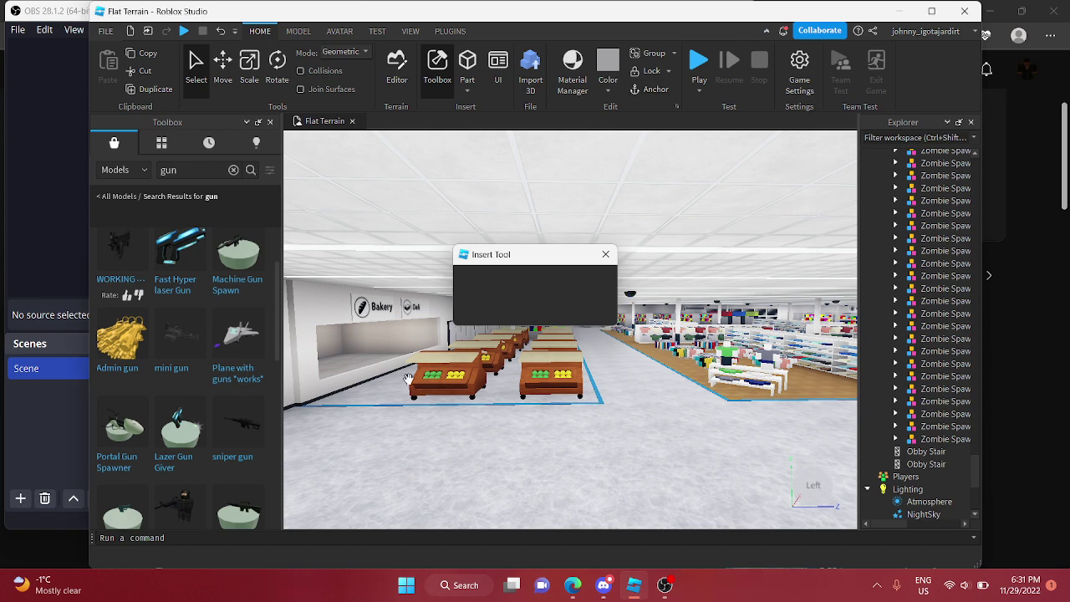
left_click(234, 436)
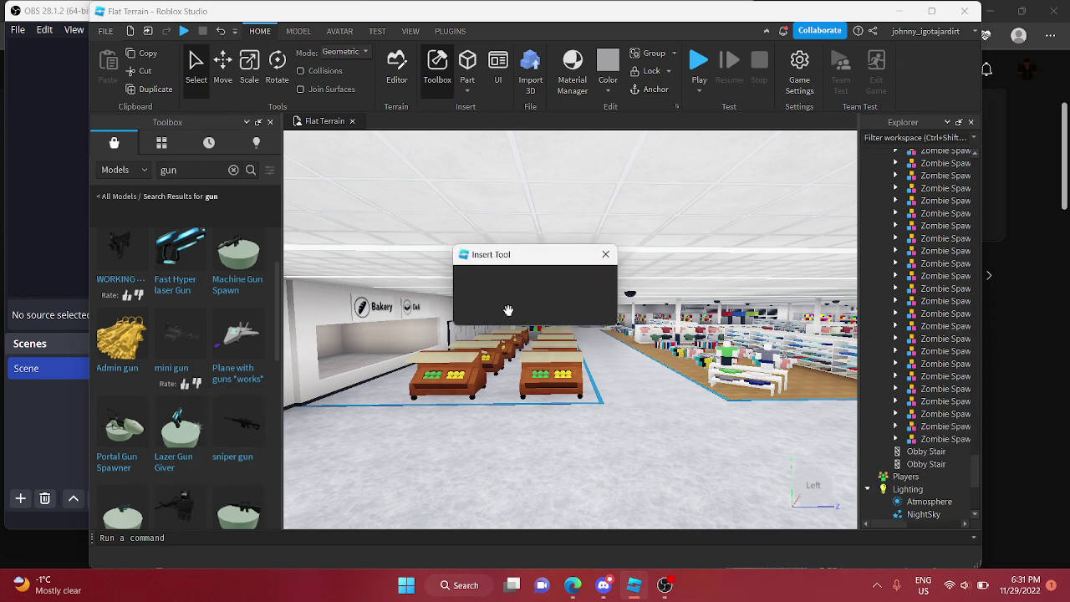
left_click(529, 308)
Insert the Roblox Submachine Gun model and put both of its tools into the StarterPack
scroll(244, 367, "down", 5)
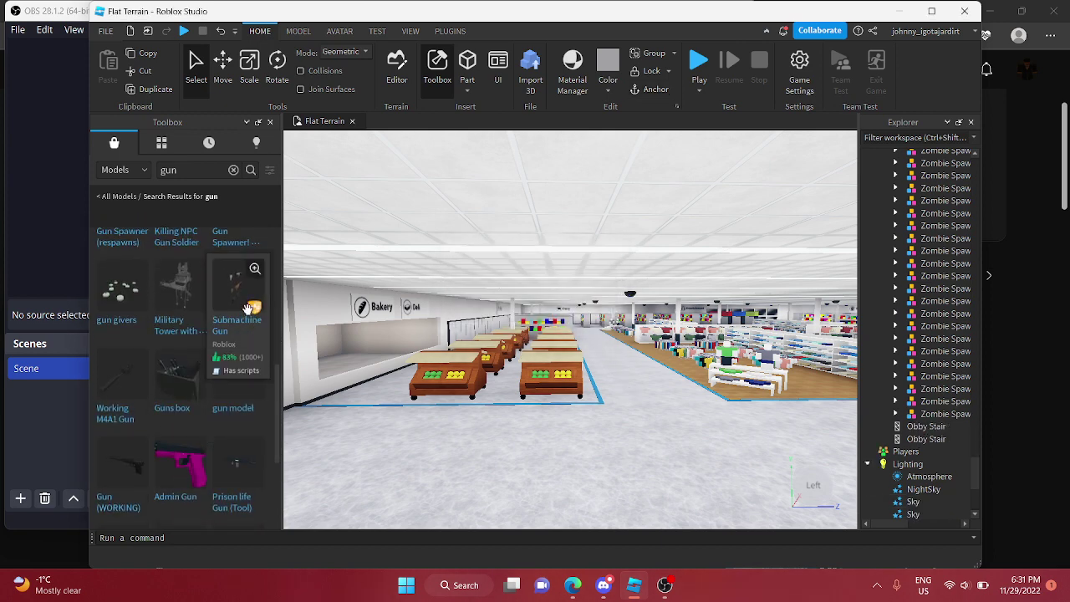
left_click(227, 300)
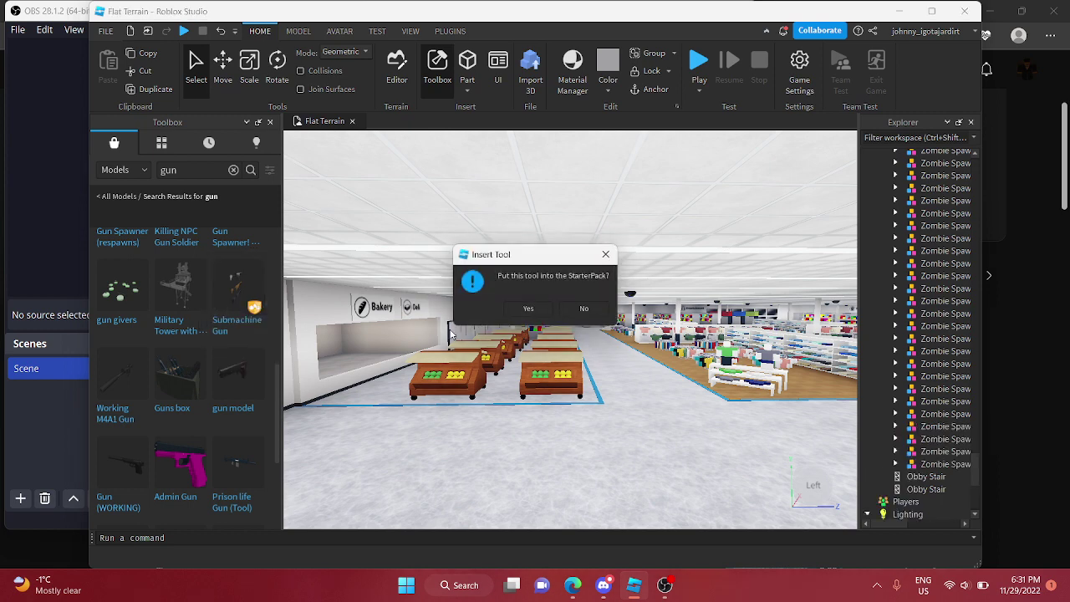
left_click(527, 309)
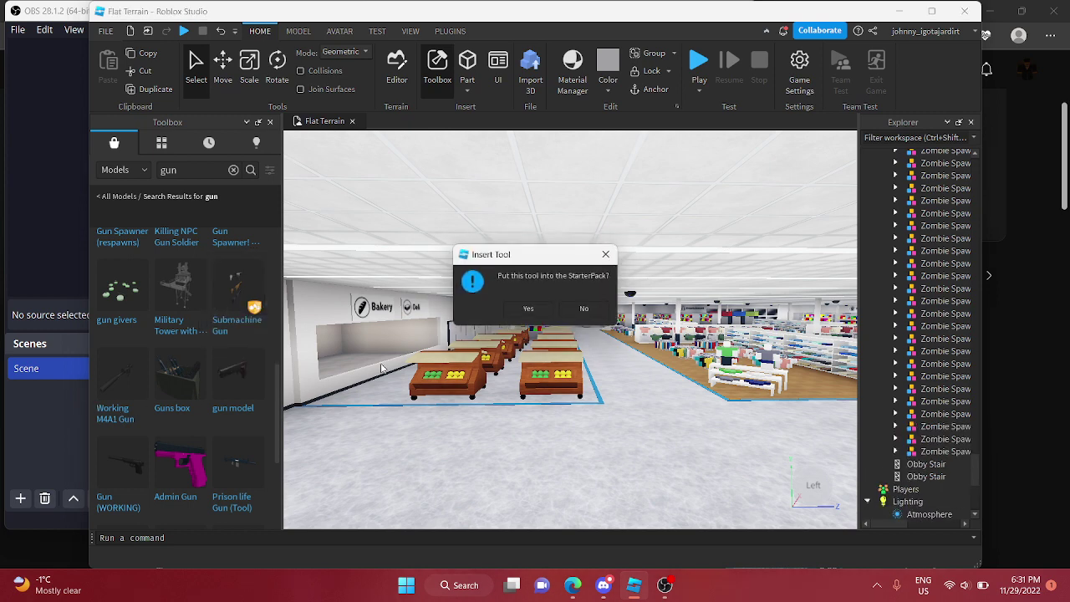
left_click(523, 309)
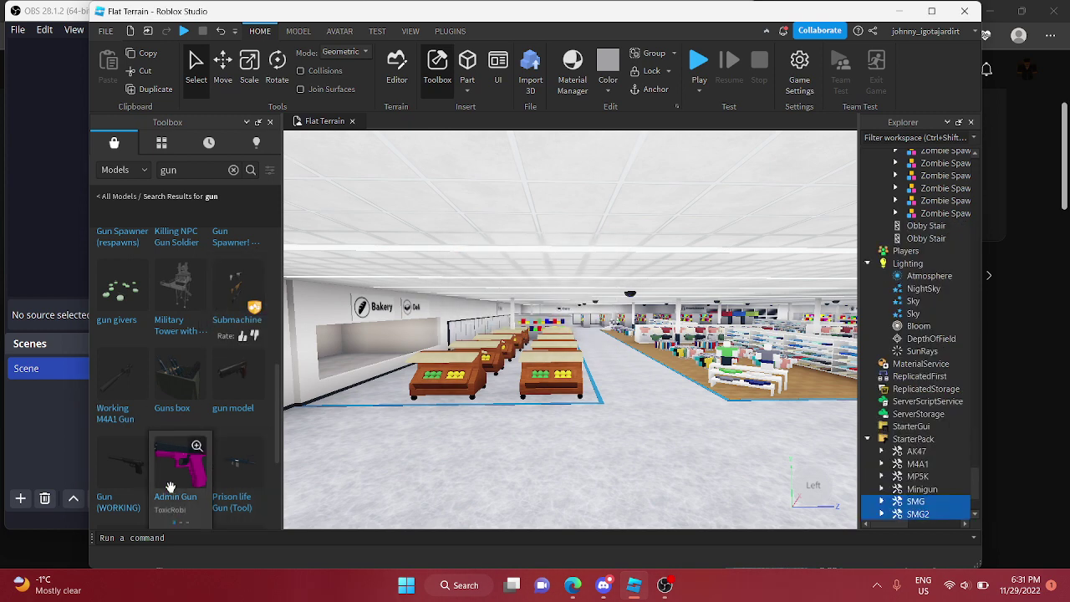
Put the Admin Gun and Prison life Gun tools into the StarterPack
left_click(542, 313)
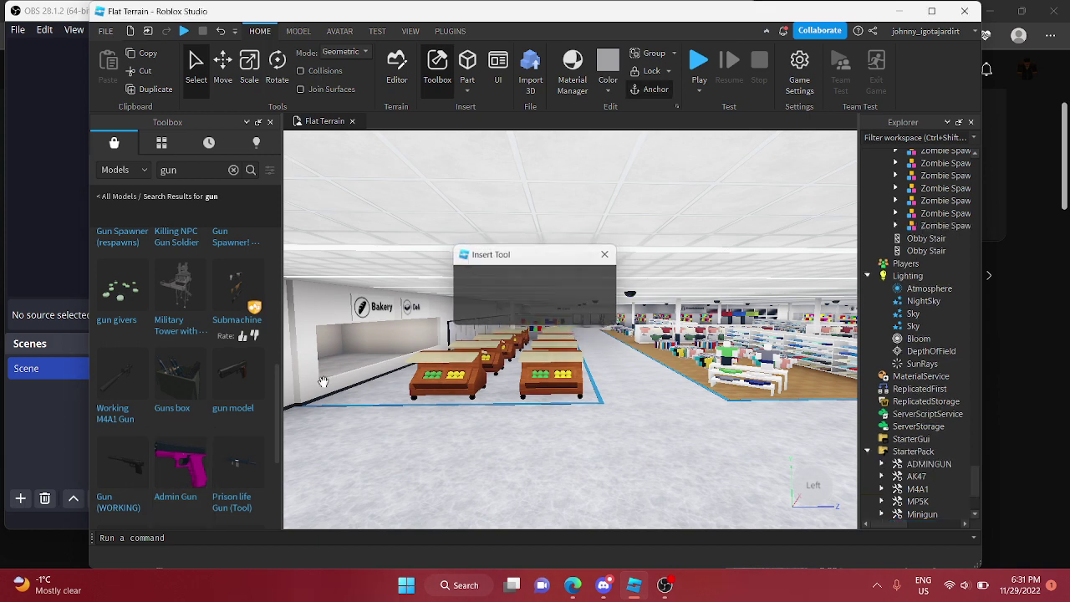
left_click(240, 483)
left_click(535, 311)
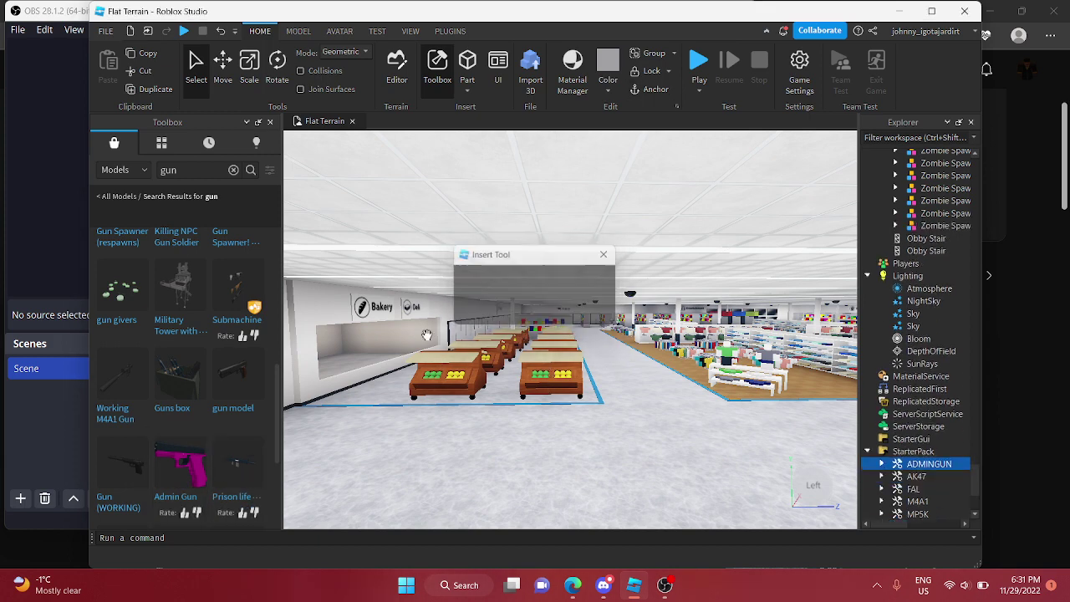
Insert the gun model inside the Walmart and put the Gun (WORKING) tool into the StarterPack
left_click(237, 398)
right_click_drag(463, 364, 462, 363)
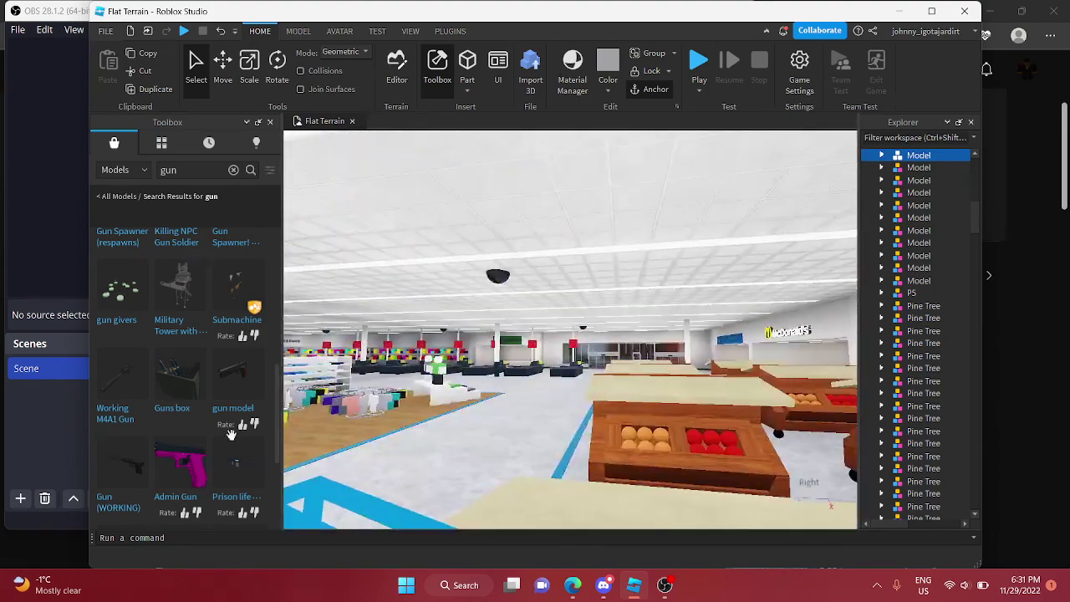
left_click(127, 478)
left_click(533, 307)
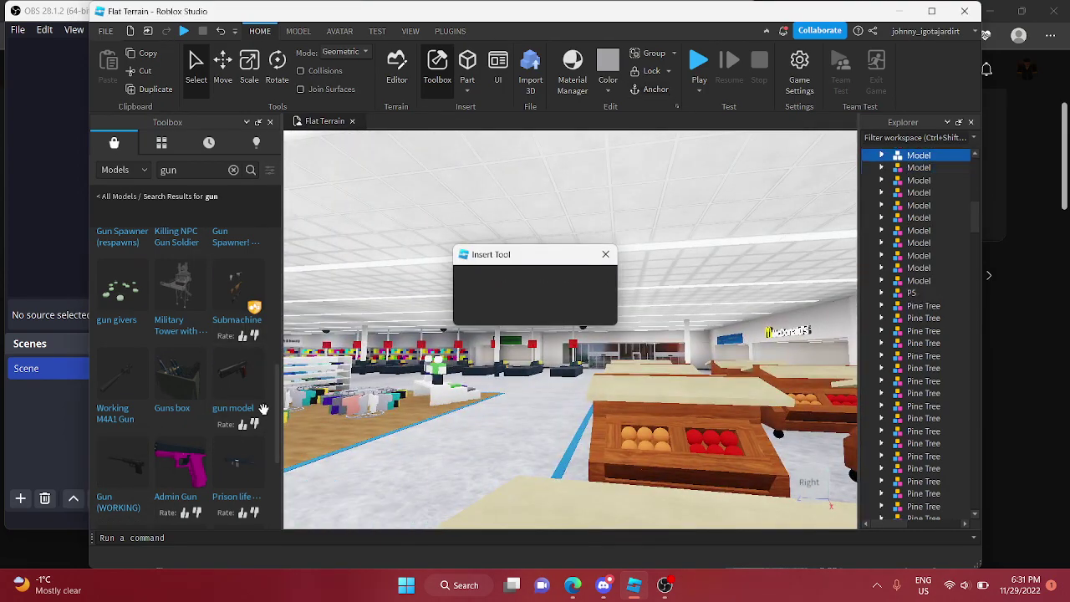
Insert the Working Gun! tool from the gun search results and put it into the StarterPack
scroll(204, 439, "down", 3)
scroll(208, 441, "down", 4)
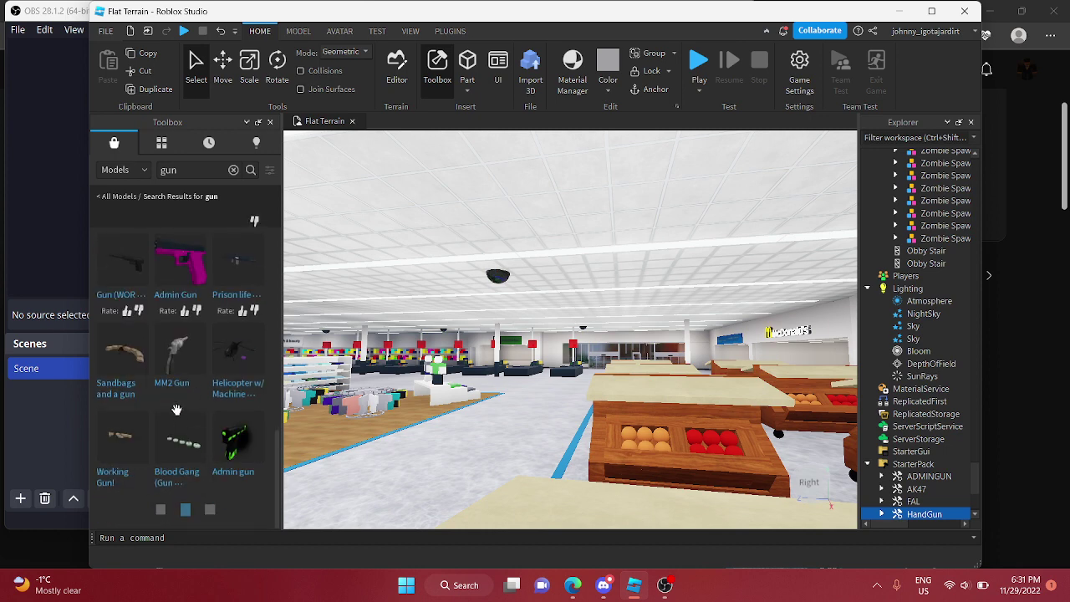
left_click(107, 346)
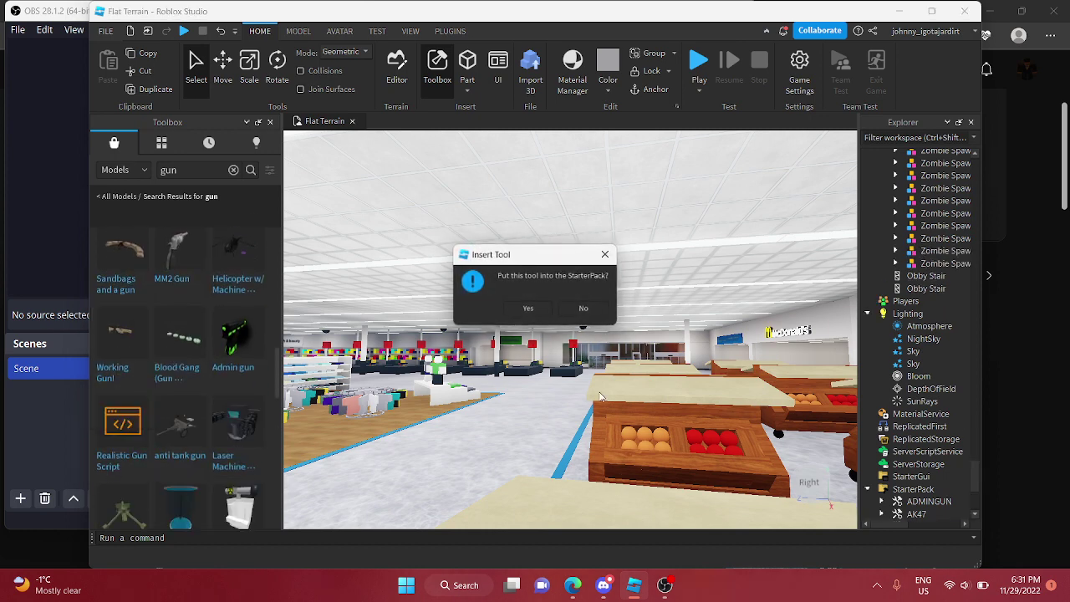
left_click(532, 309)
Insert the Flare Gun [NEW] and RAY GUN GAMEPASS tools and put both into the StarterPack
scroll(218, 368, "down", 6)
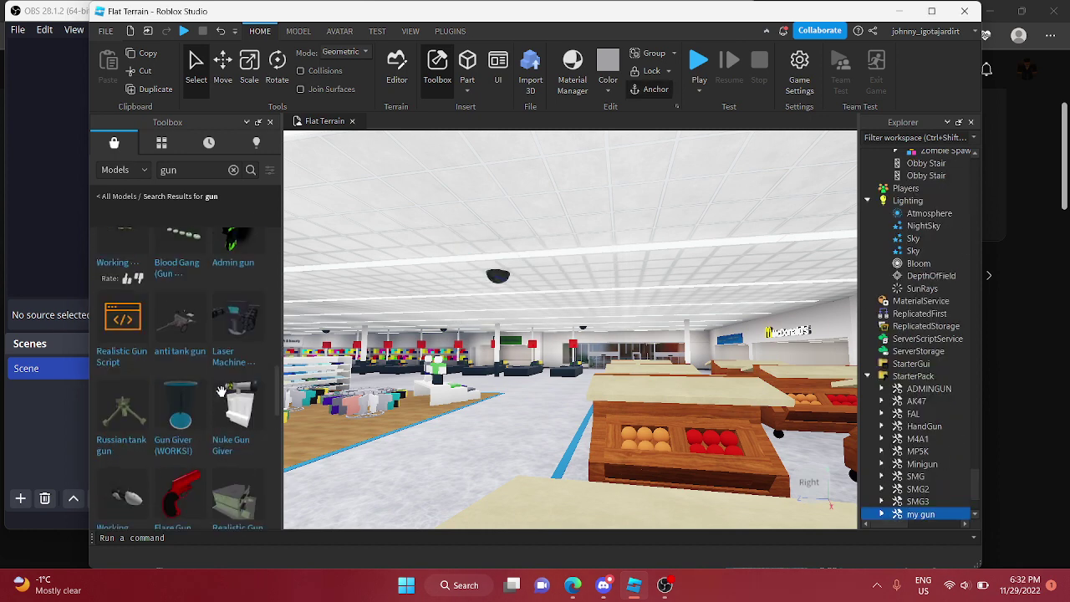
left_click(193, 405)
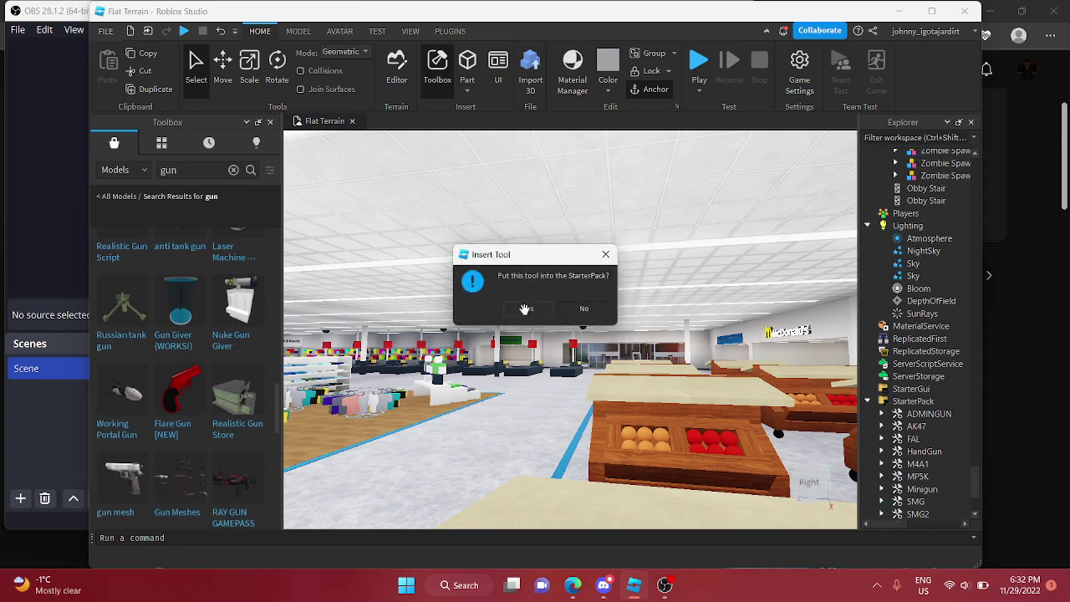
left_click(527, 308)
left_click(229, 475)
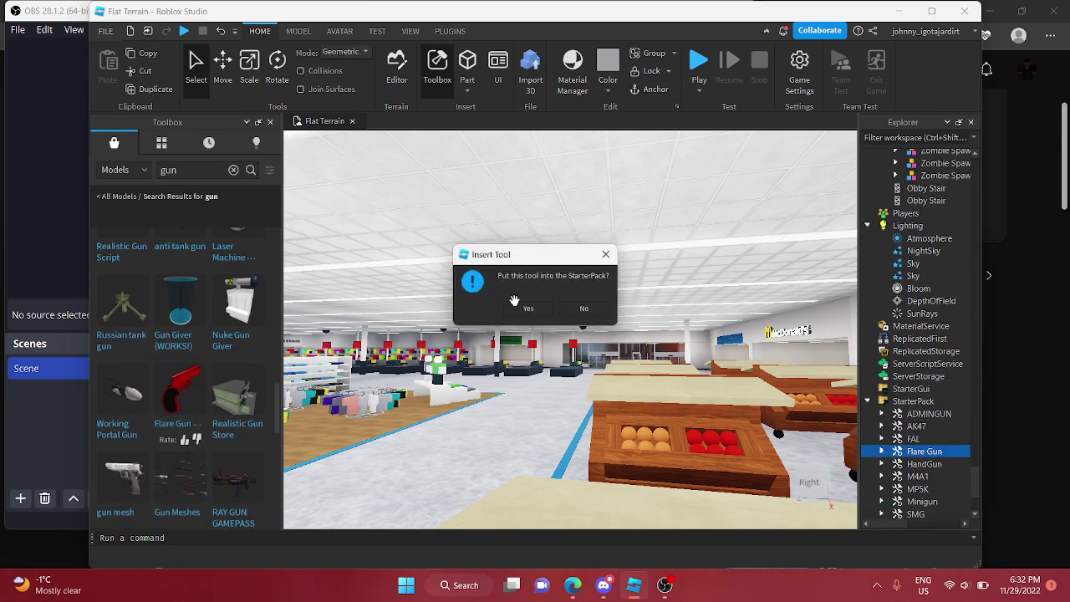
left_click(519, 309)
Insert the Gun Meshes model into the scene
scroll(178, 401, "down", 3)
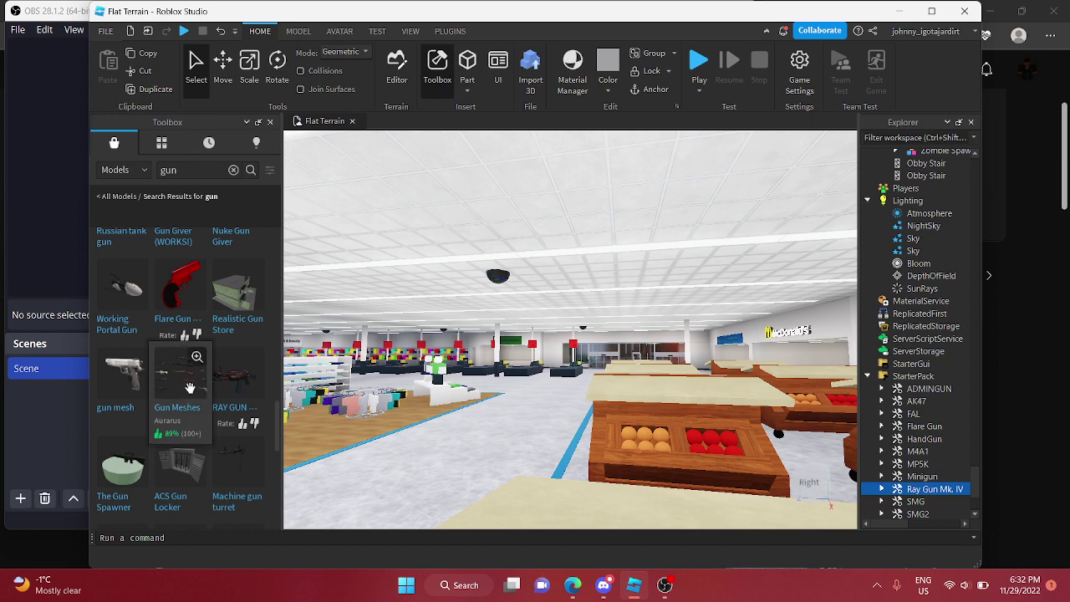
scroll(333, 356, "up", 4)
left_click(423, 420)
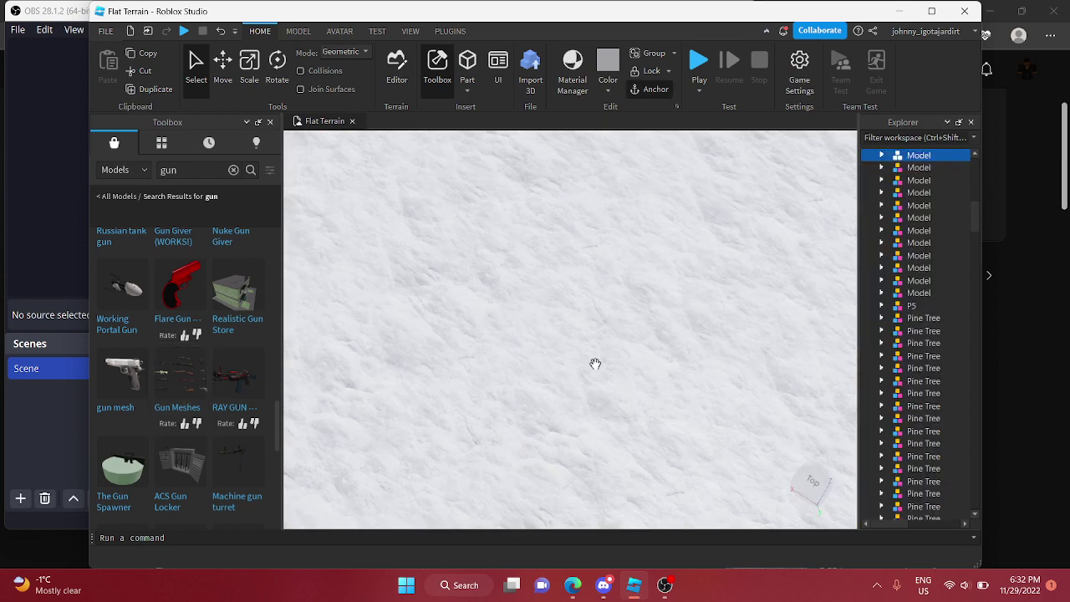
mouse_move(594, 364)
right_mouse_down()
mouse_move(622, 272)
mouse_move(595, 365)
right_mouse_up()
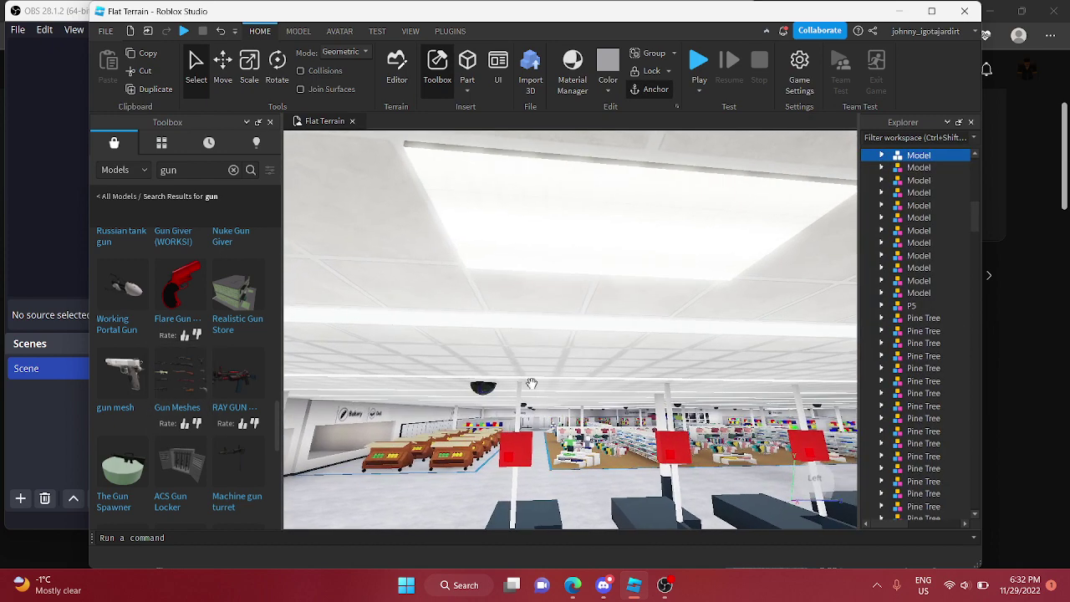
Insert the tommy gun tool and put it into the StarterPack
scroll(164, 415, "down", 5)
scroll(164, 415, "down", 5)
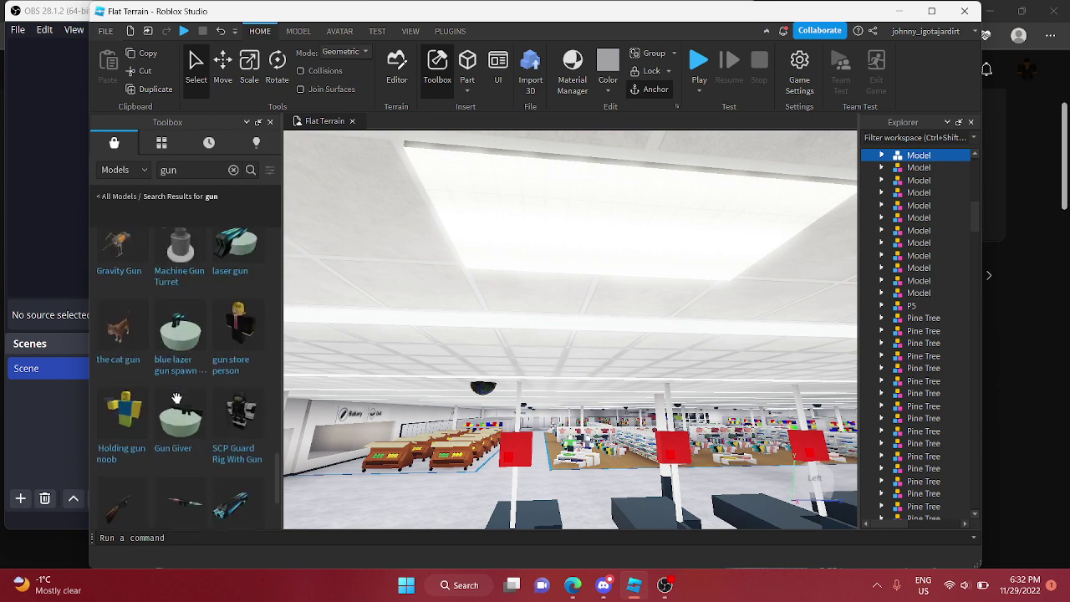
left_click(128, 376)
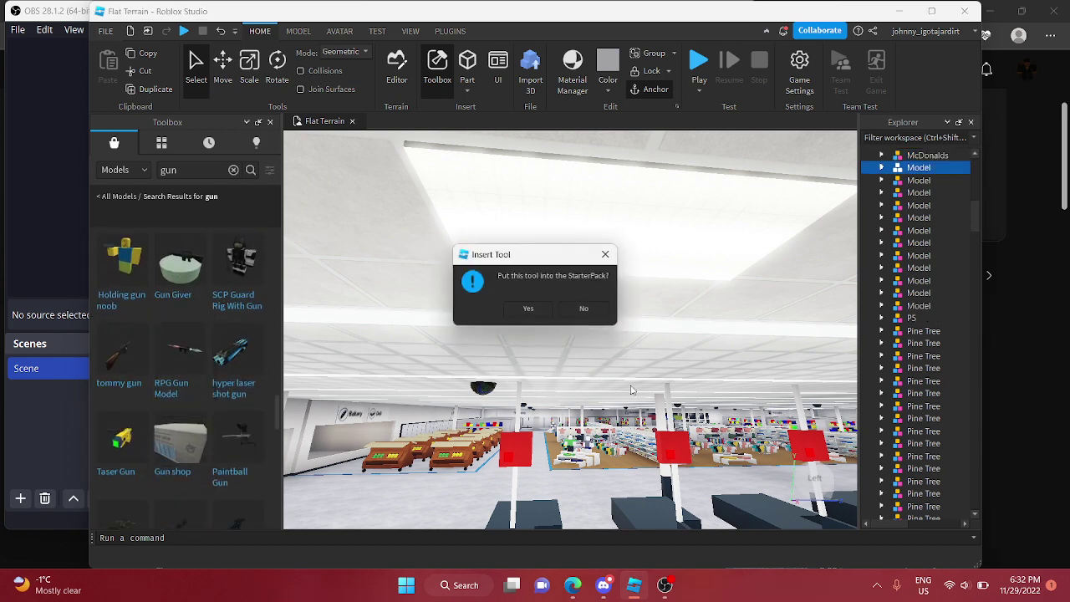
left_click(513, 312)
Insert the RPG Gun Model into the scene and put the Paintball Gun tool into the StarterPack
left_click(193, 368)
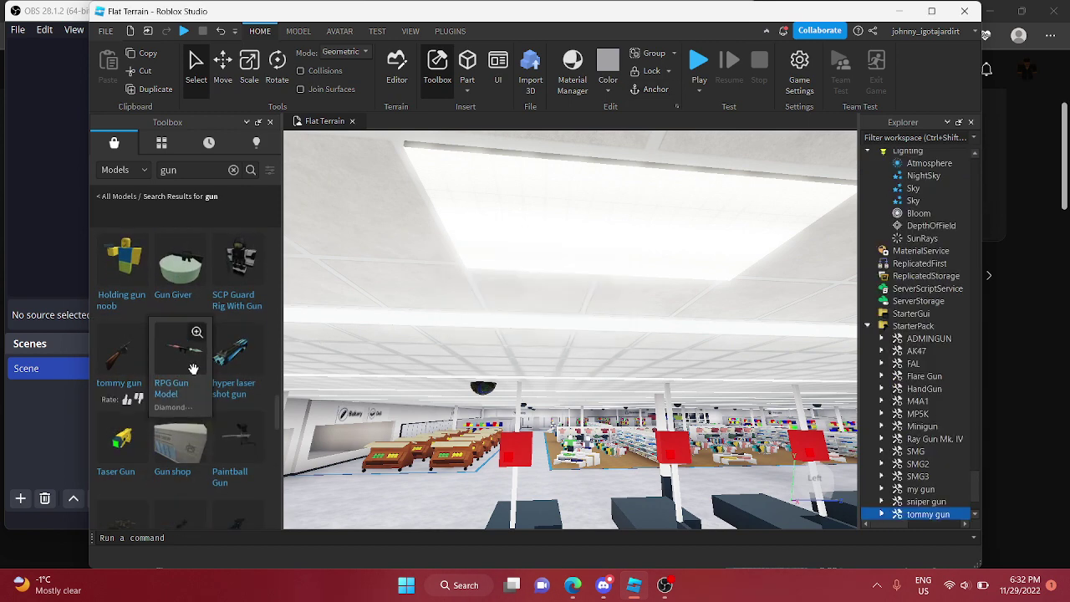
scroll(574, 345, "down", 1)
scroll(575, 343, "down", 8)
mouse_move(575, 345)
right_mouse_down()
mouse_move(549, 343)
mouse_move(575, 343)
right_mouse_up()
scroll(194, 419, "down", 2)
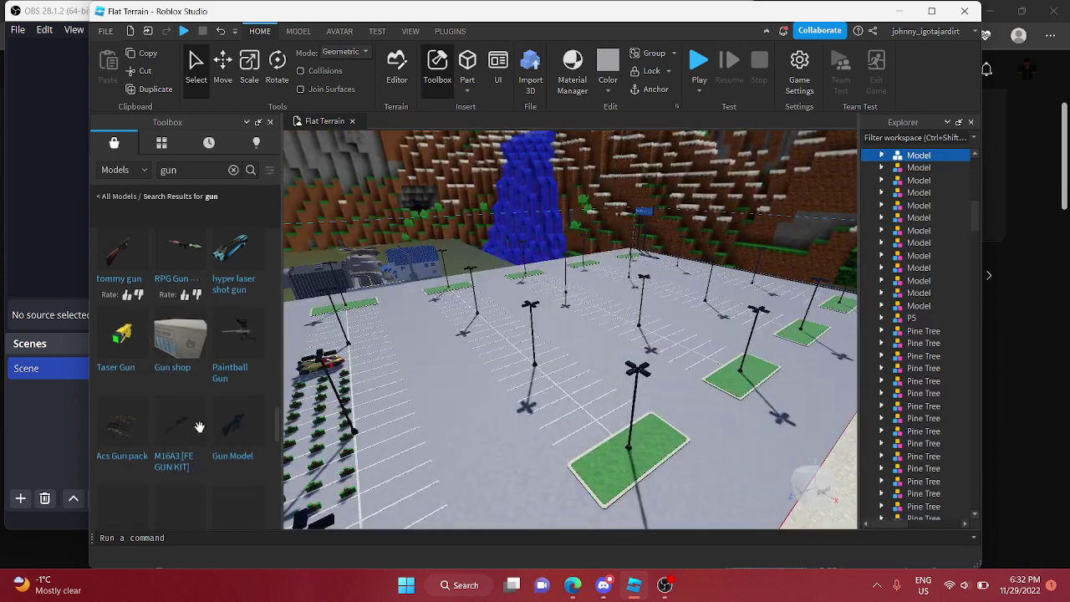
left_click(239, 343)
left_click(533, 315)
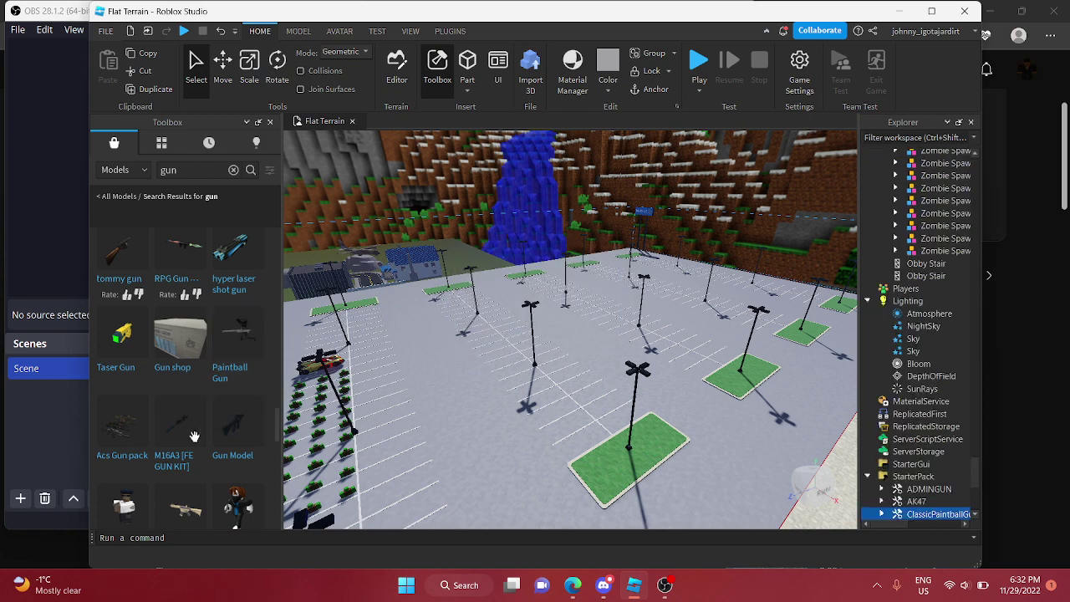
Insert the Gun Model in the Walmart parking lot and put the M16A3 [FE GUN KIT] tool into the StarterPack
left_click(241, 433)
right_click_drag(566, 313, 541, 312)
scroll(544, 313, "down", 8)
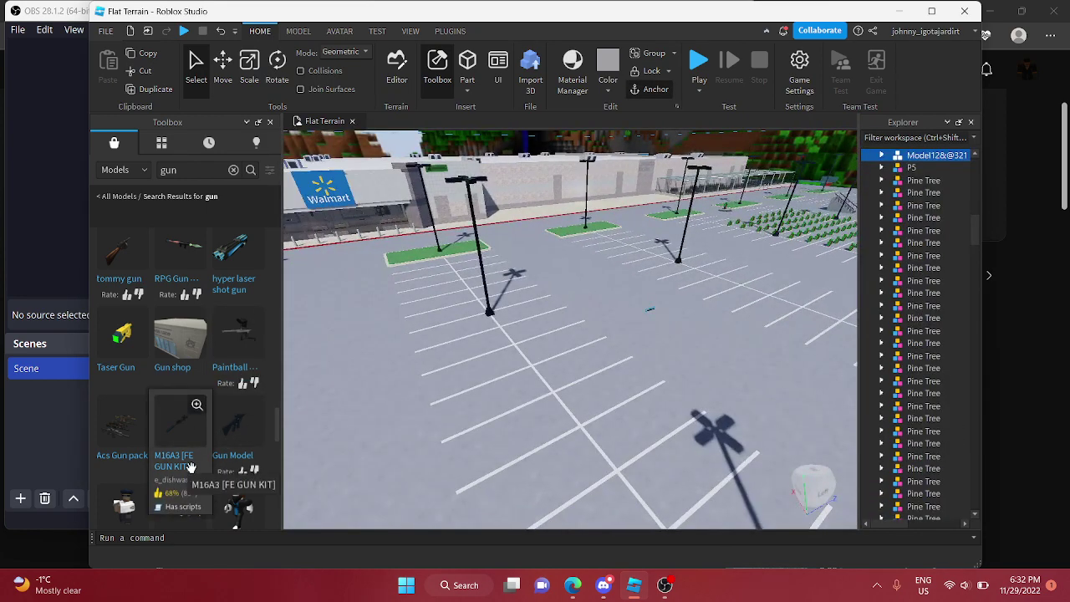
left_click(187, 437)
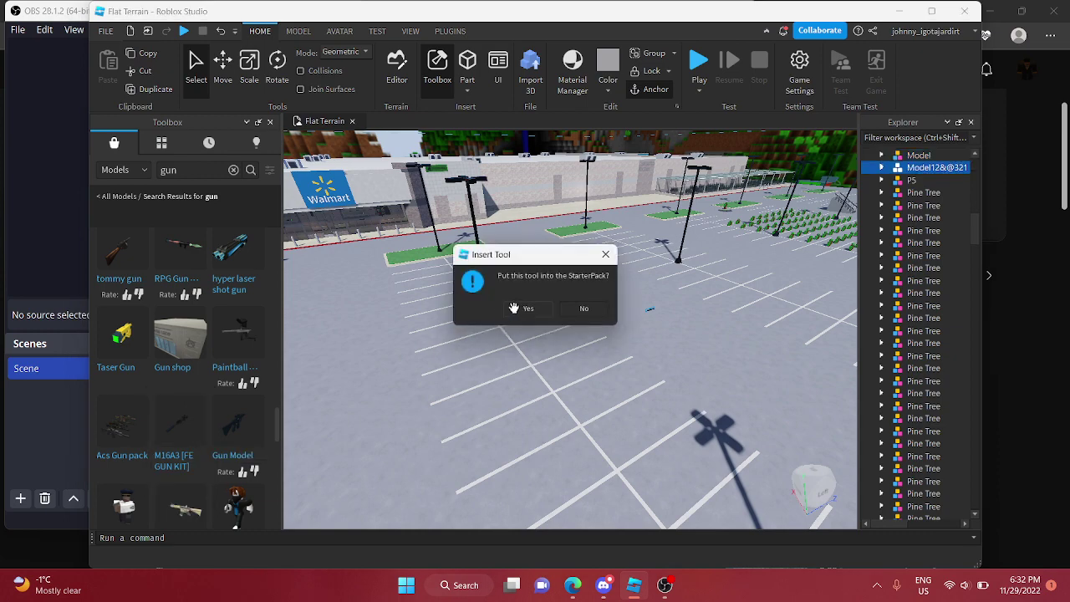
left_click(514, 308)
Insert the Arma3 Gun model in the Walmart parking lot
scroll(172, 324, "down", 3)
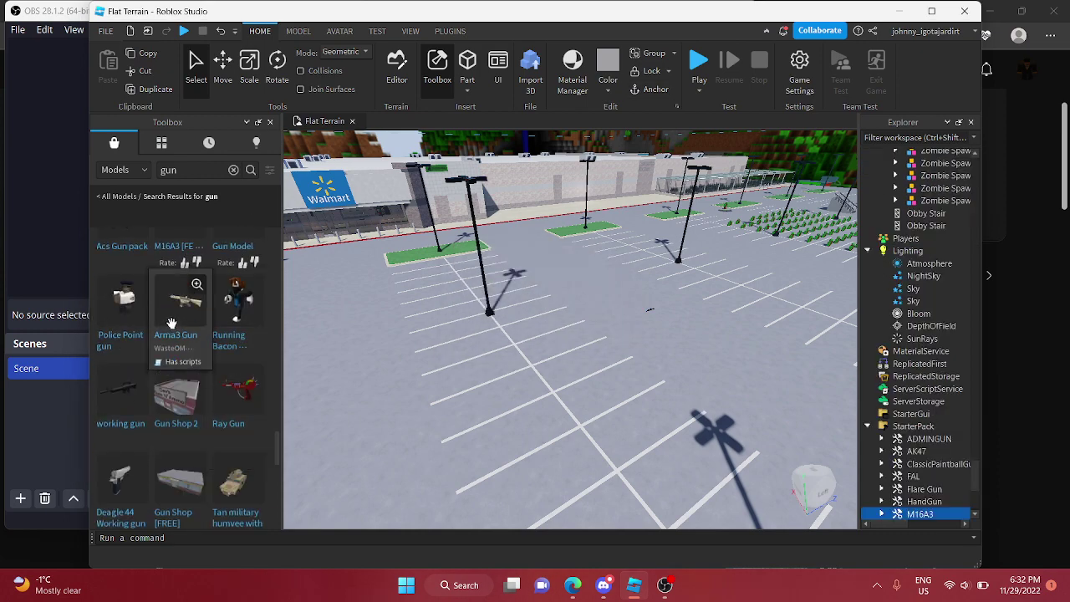
left_click(171, 324)
right_click_drag(430, 314, 432, 313)
scroll(427, 313, "down", 8)
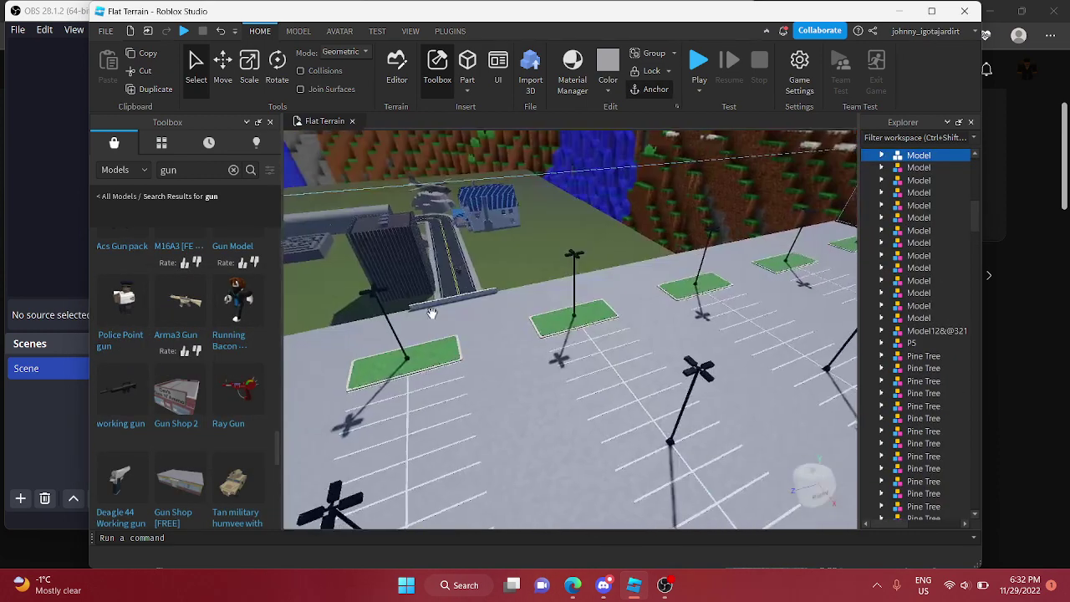
Insert the Ray Gun and Deagle 44 Working gun tools and put both into the StarterPack
left_click(223, 402)
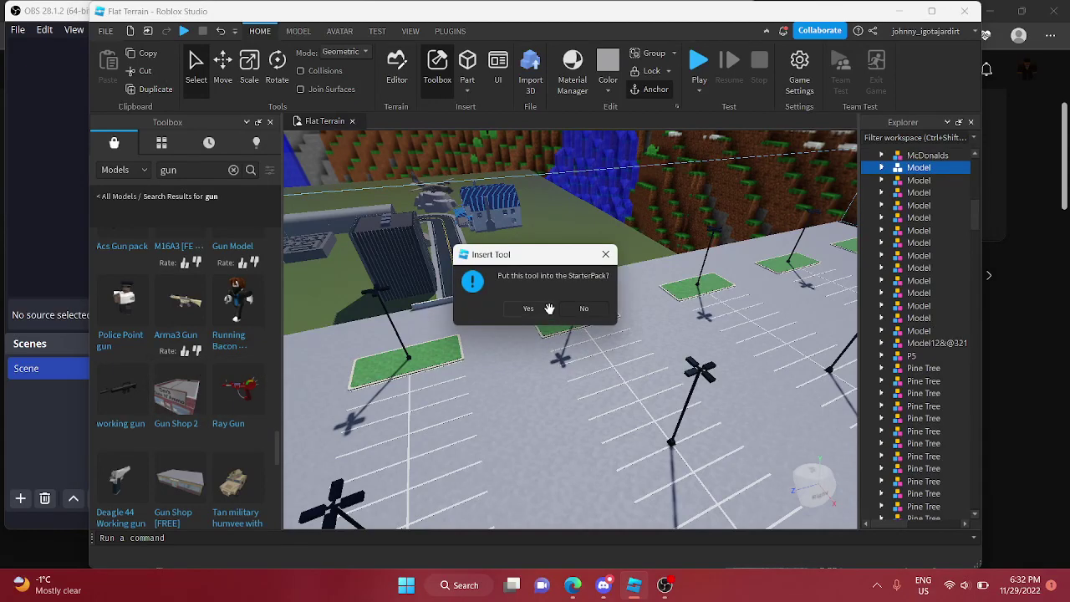
left_click(545, 309)
scroll(180, 363, "down", 3)
left_click(129, 277)
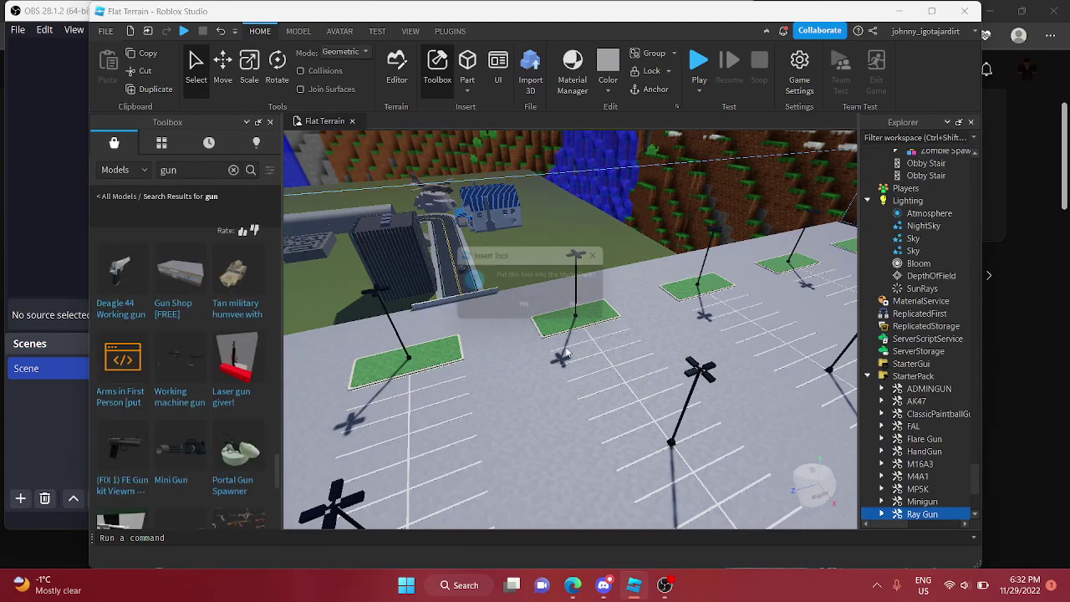
left_click(527, 308)
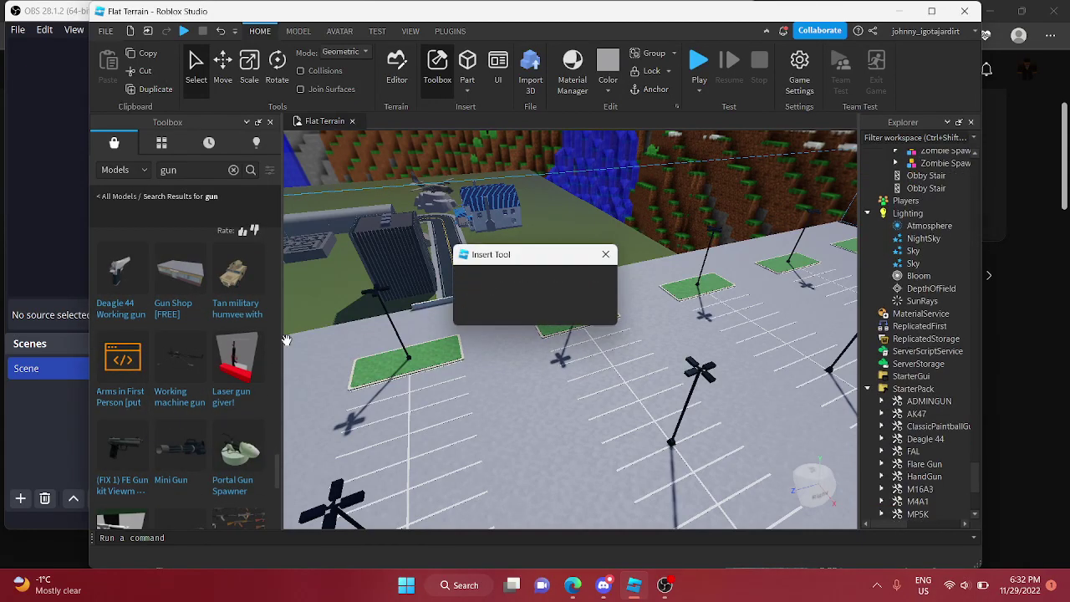
Insert the Mini Gun and M4A1 Gun (Working) tools and put both into the StarterPack
left_click(191, 459)
left_click(526, 308)
scroll(185, 366, "down", 2)
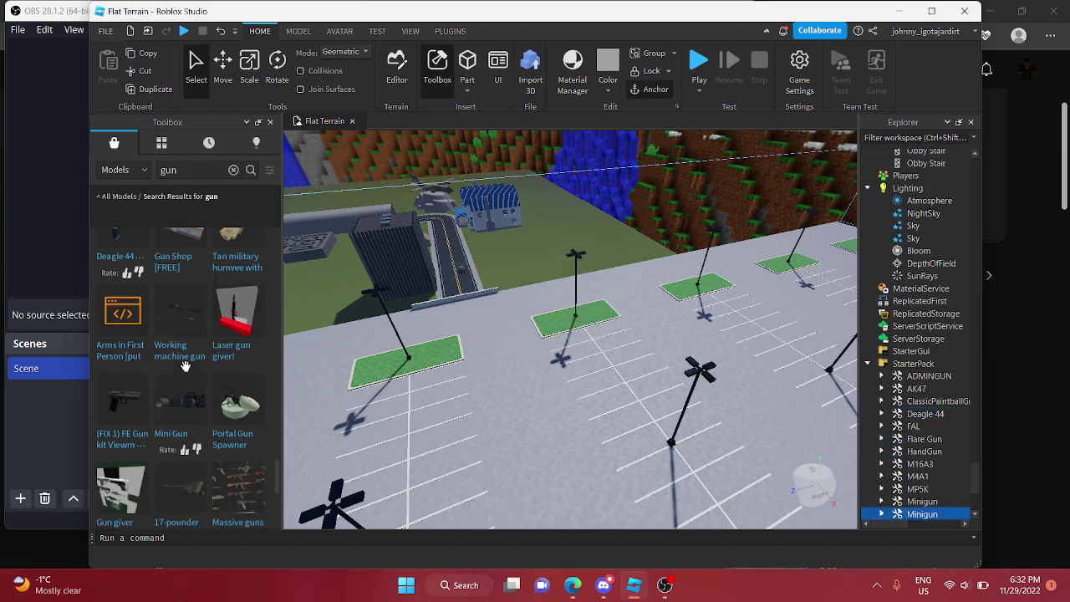
scroll(185, 366, "down", 3)
left_click(184, 317)
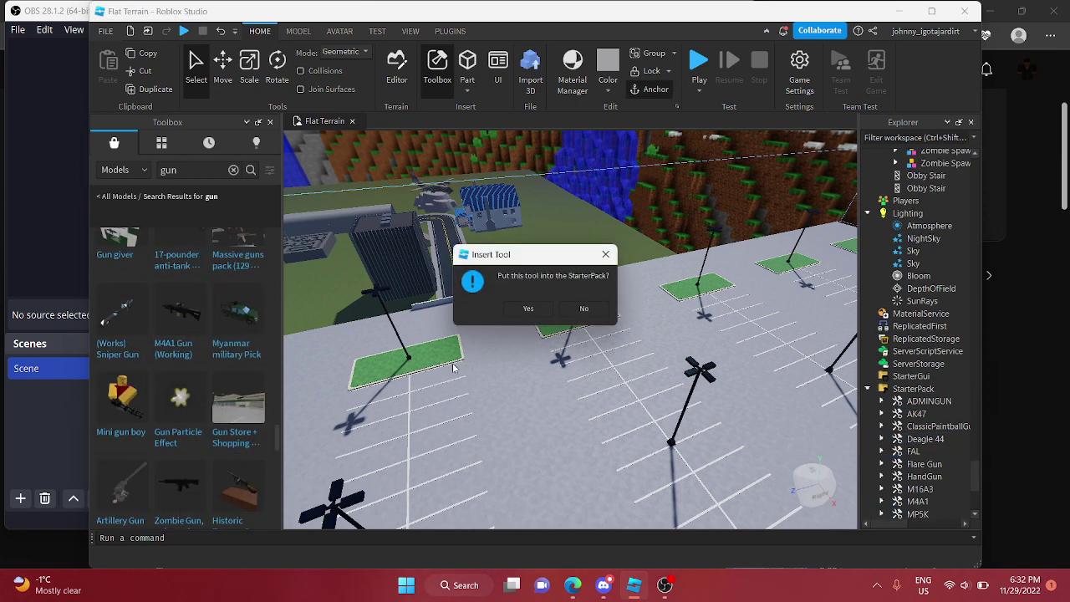
left_click(514, 311)
Insert the Artillery Gun model at the edge of the Walmart parking lot
scroll(215, 404, "down", 1)
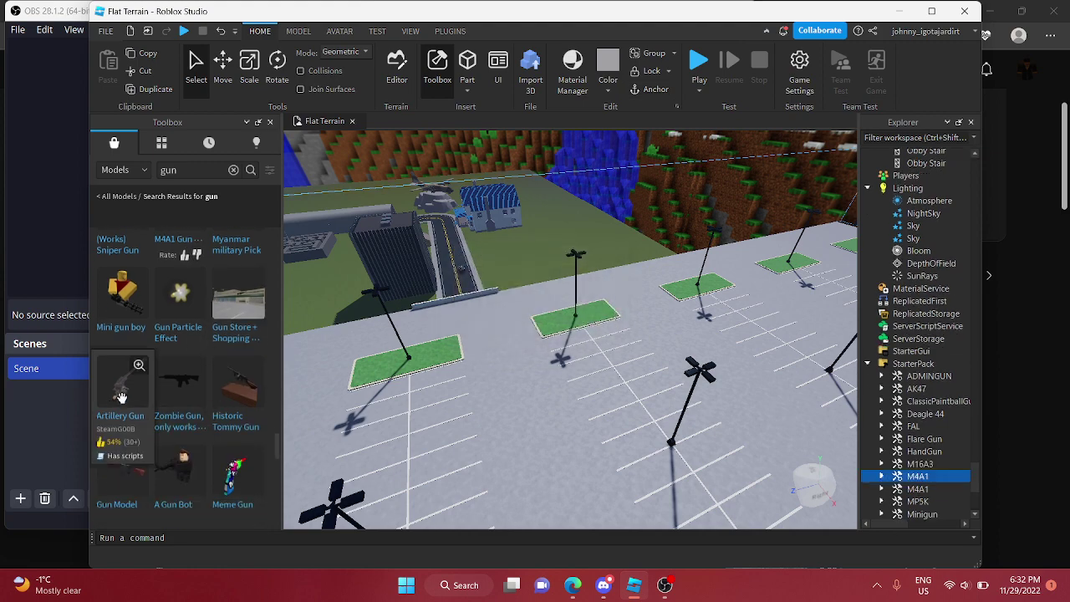
left_click(121, 396)
left_click_drag(563, 359, 409, 320)
right_click_drag(409, 320, 408, 320)
scroll(408, 320, "down", 5)
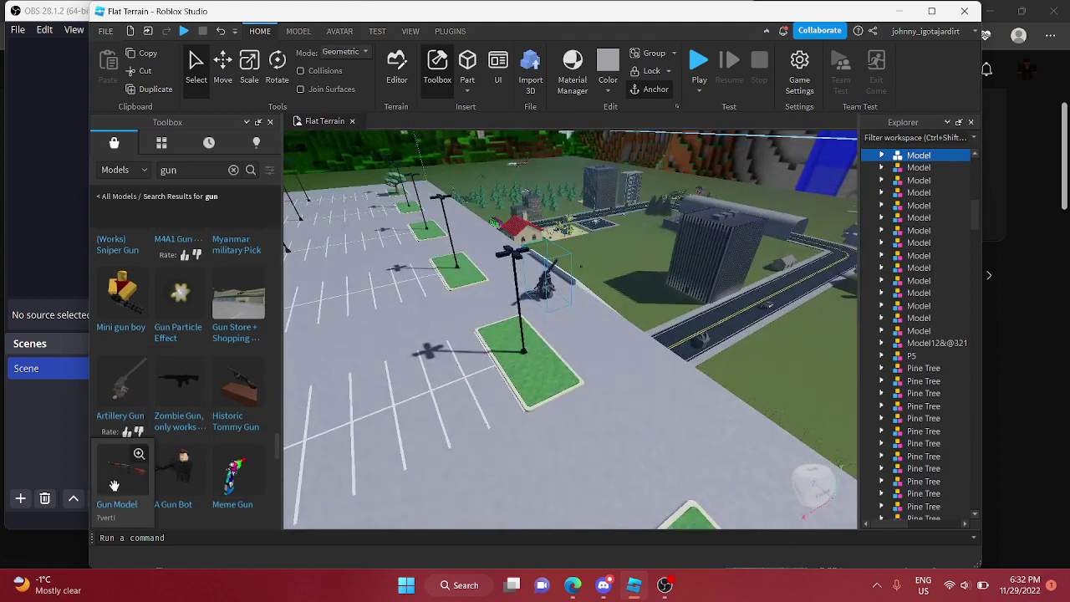
Insert the Gun Model listed below the Artillery Gun into the scene
left_click(115, 485)
scroll(611, 402, "down", 4)
right_click_drag(611, 402, 610, 401)
Insert the Auto Hyperlaser and [WB] Gun System tools and put both into the StarterPack
scroll(410, 393, "down", 4)
scroll(223, 400, "down", 4)
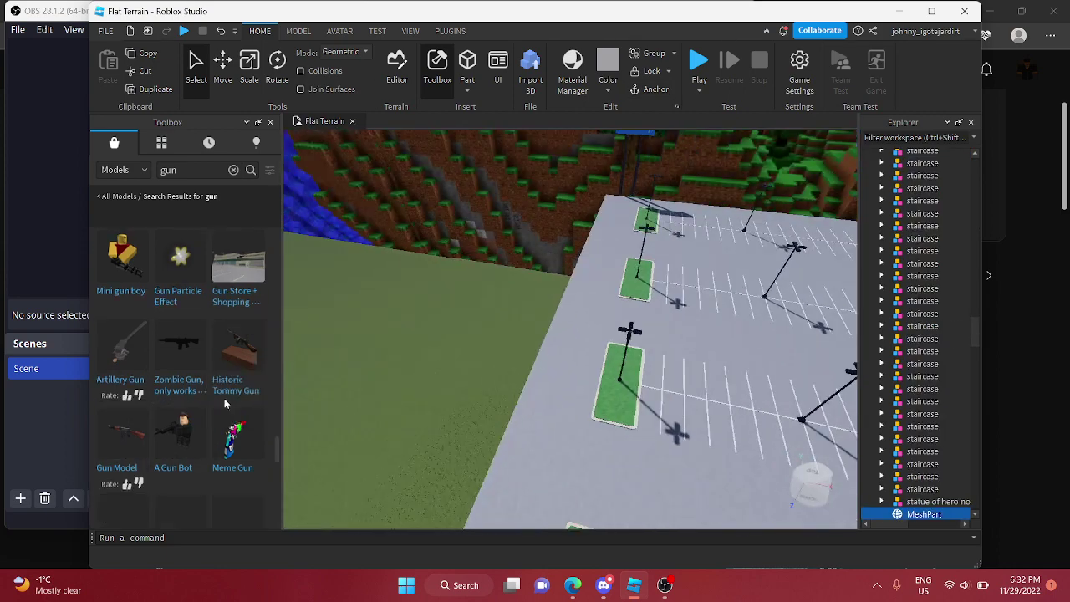
left_click(122, 251)
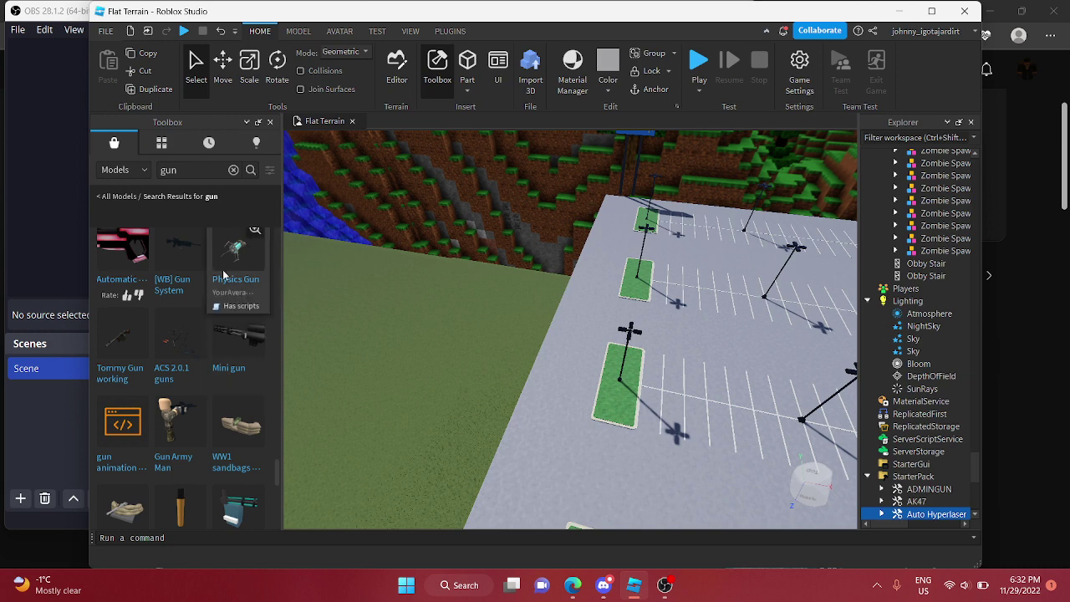
left_click(183, 257)
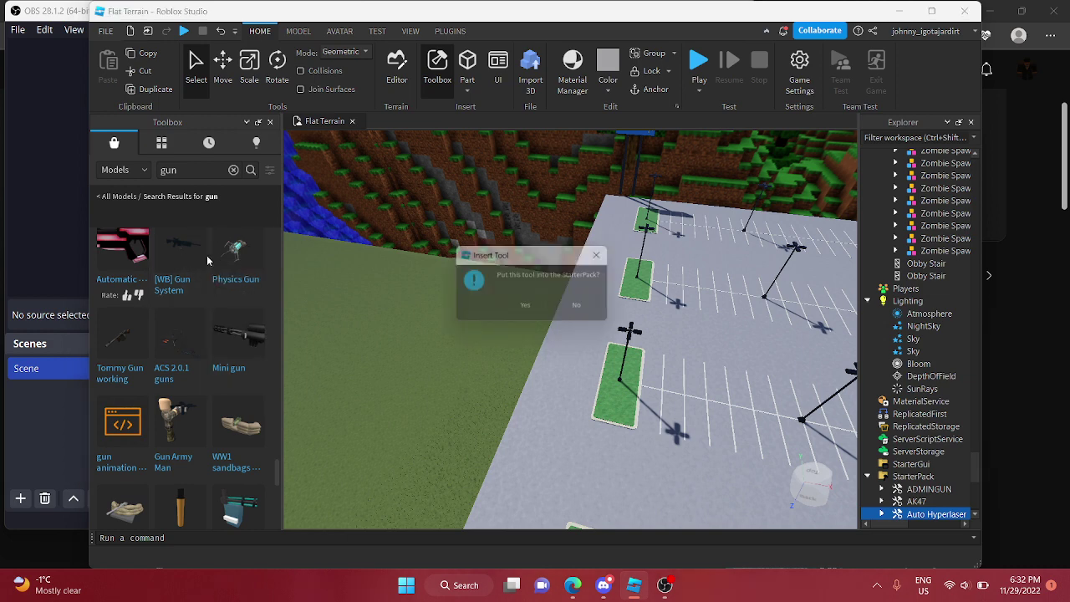
left_click(520, 309)
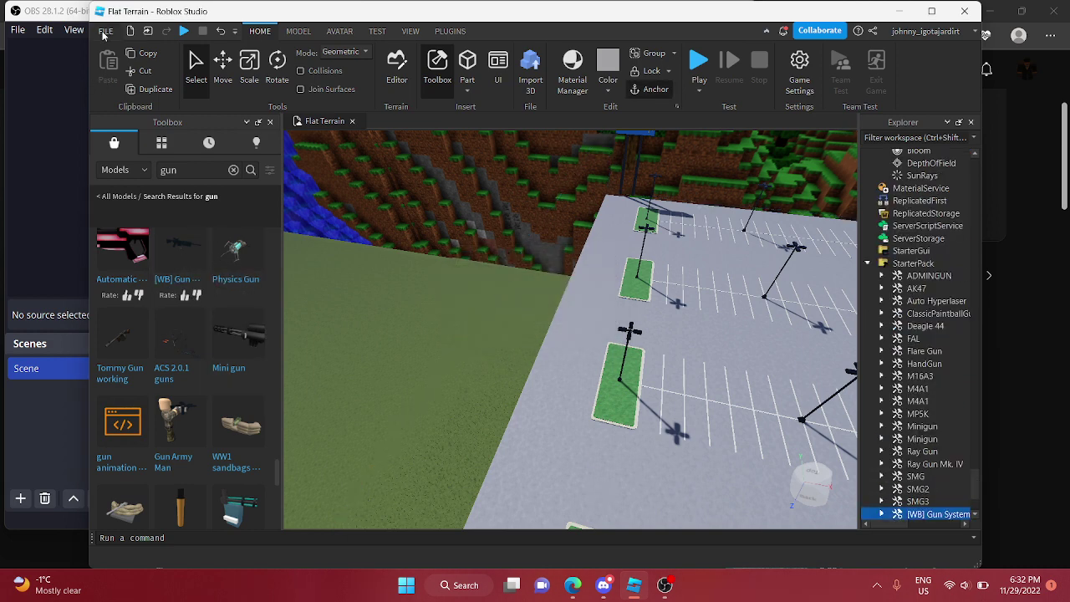
Save the game under the name "Most random game in history" with the description "FIGHTING ZOMBIES WAR CARS WEAPONS SWORDS"
left_click(104, 31)
left_click(155, 144)
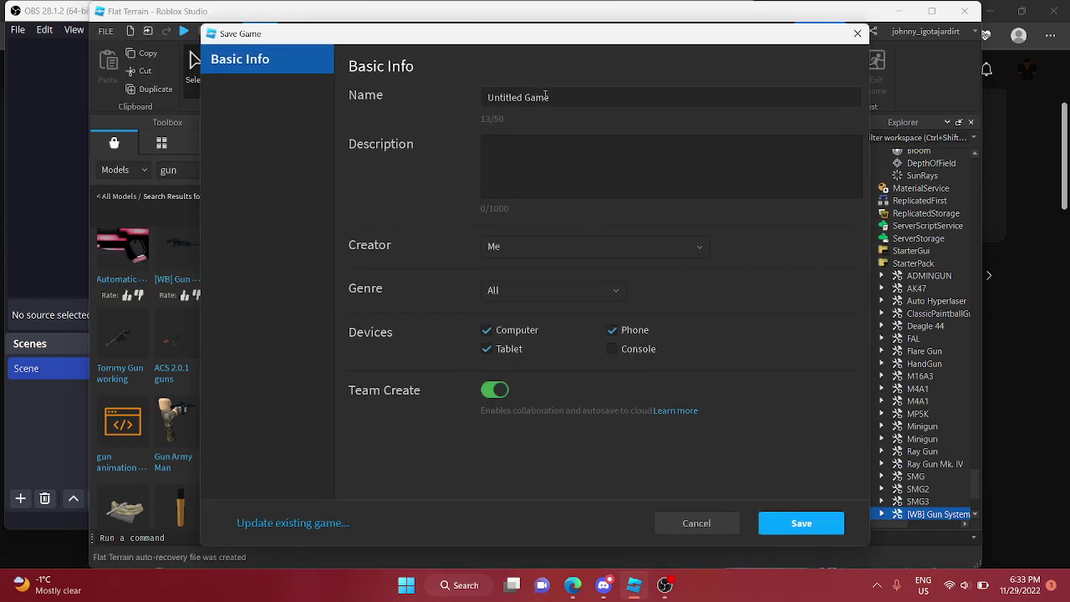
left_click_drag(602, 102, 386, 81)
key("BackSpace")
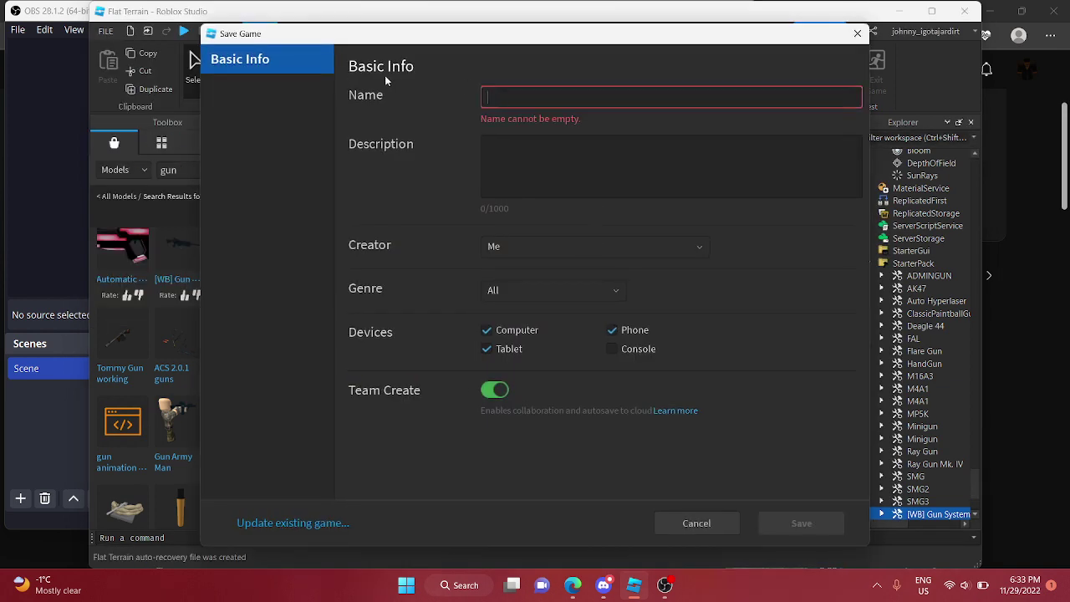
type("Most random game in history")
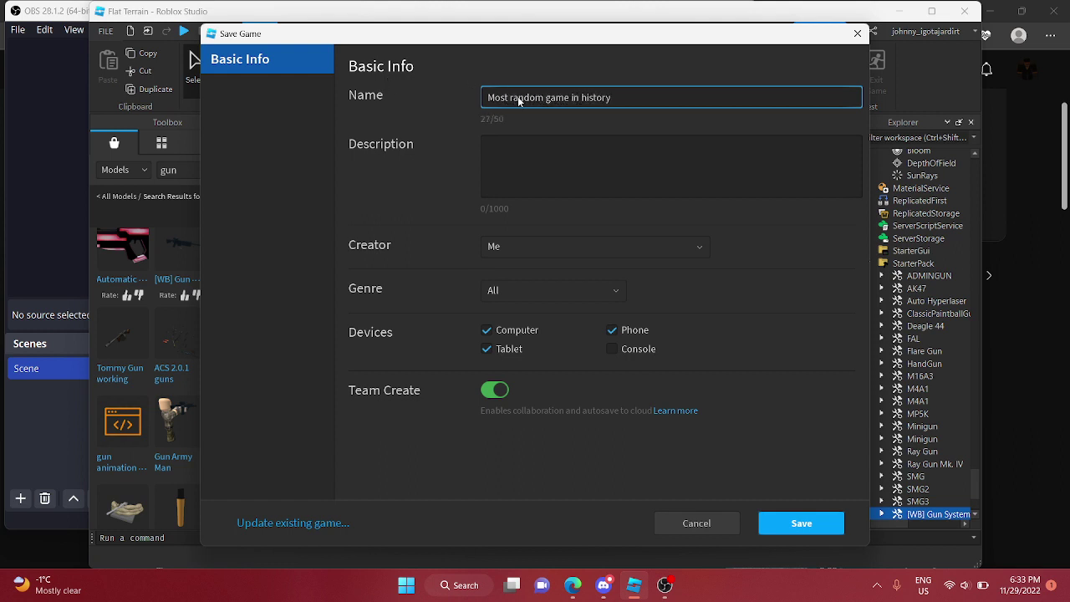
left_click(575, 144)
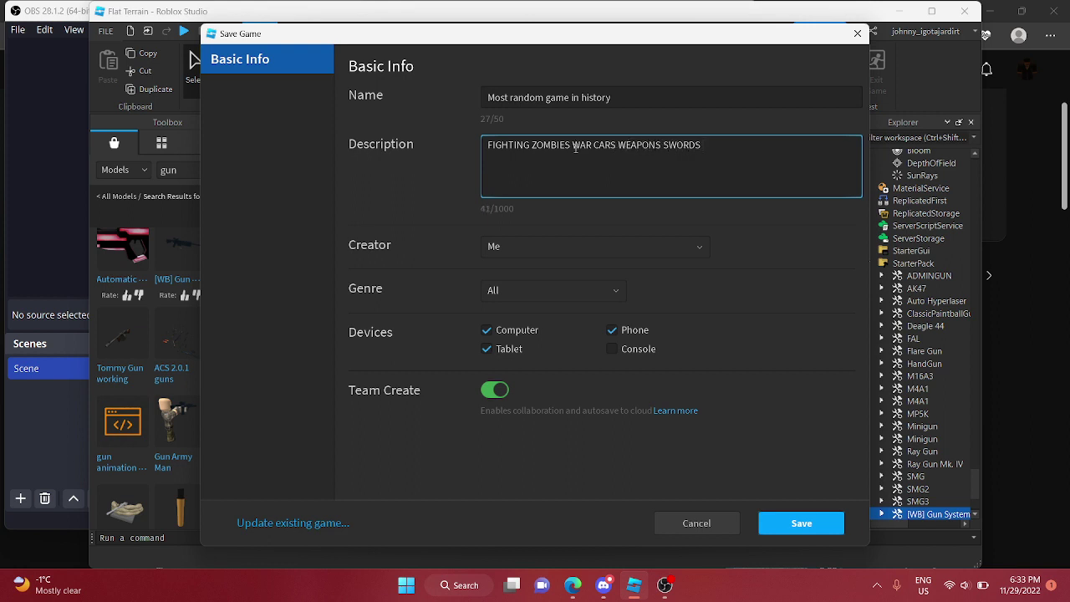
left_click(801, 523)
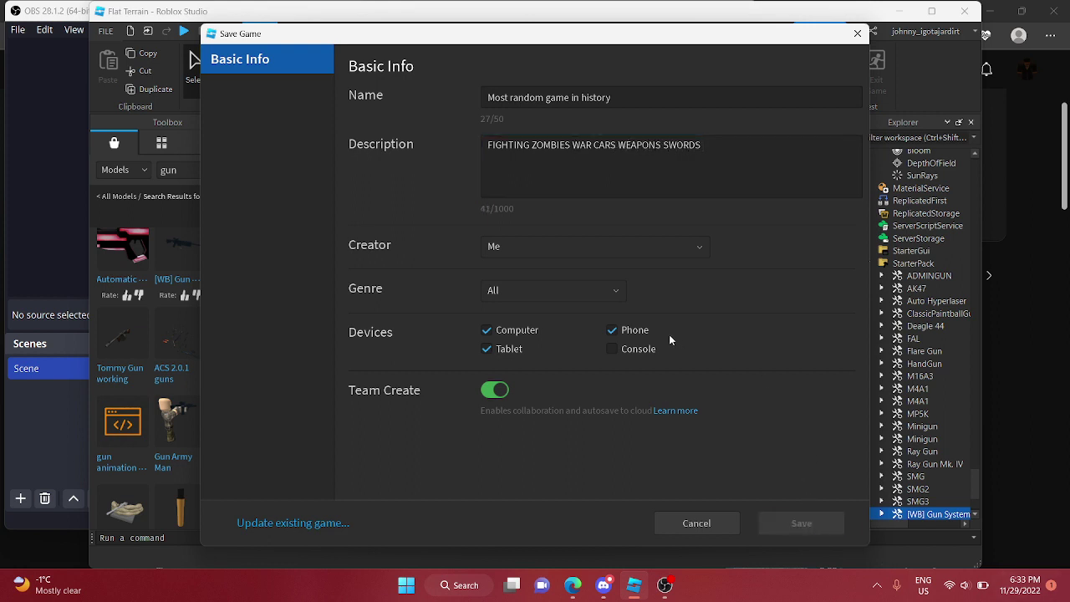